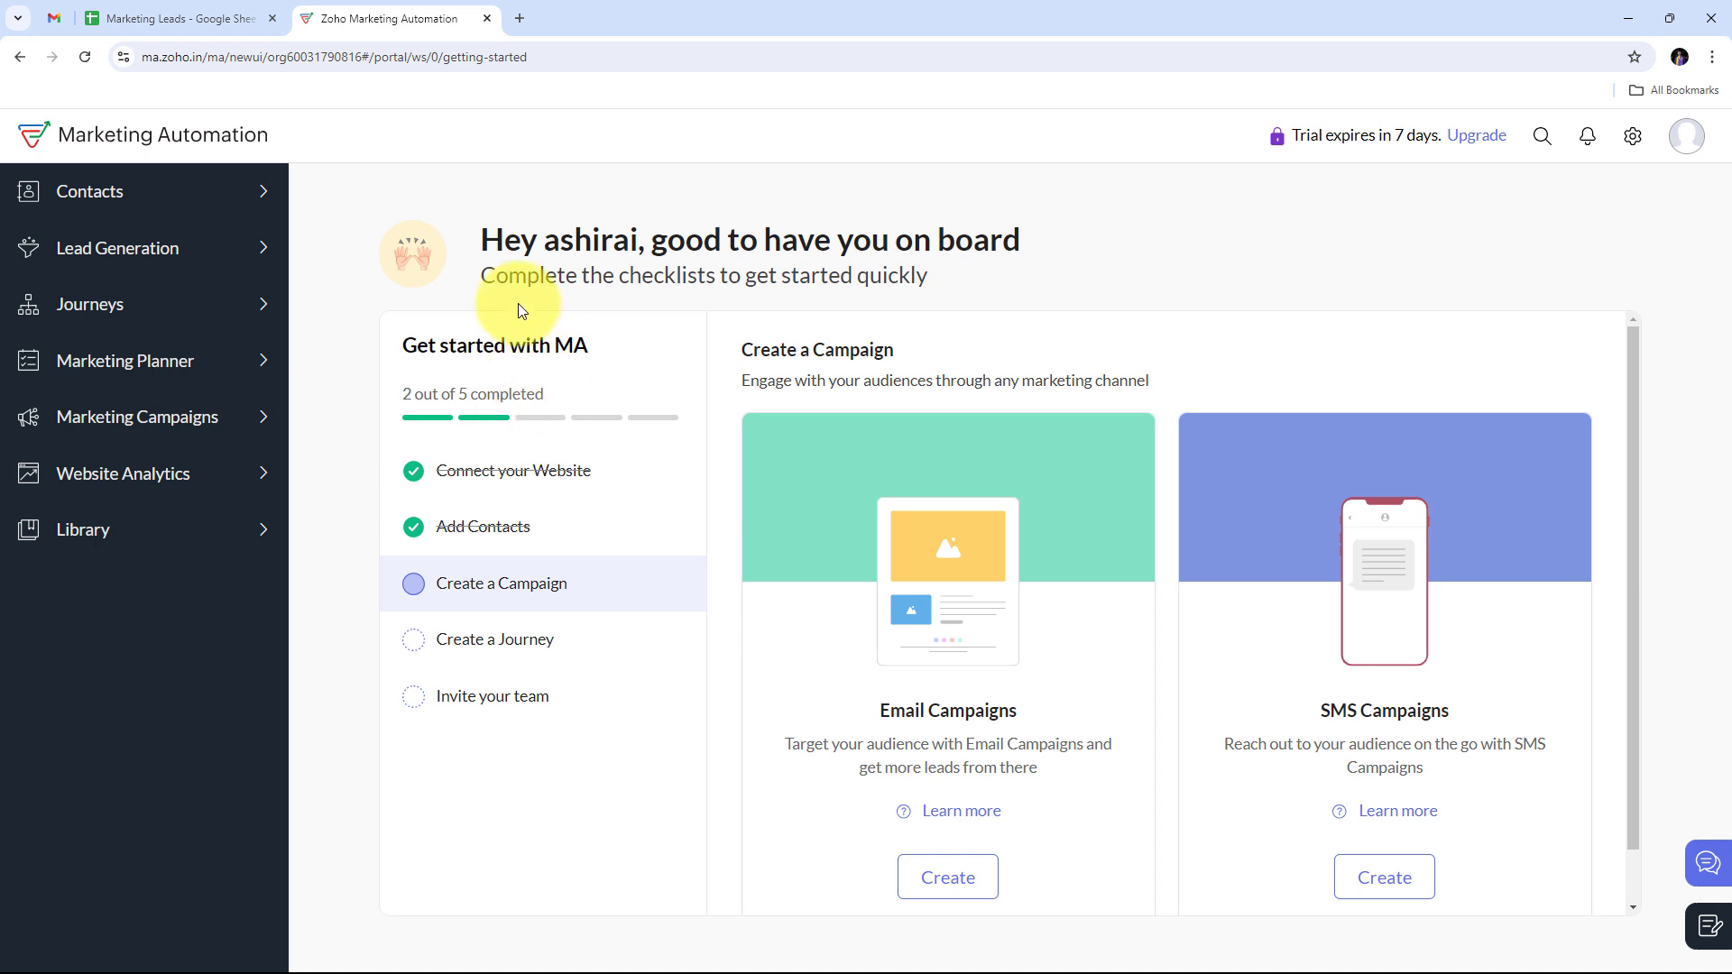
Step: Switch to the Marketing Leads sheet with its six lead columns and sample row
left_click(173, 18)
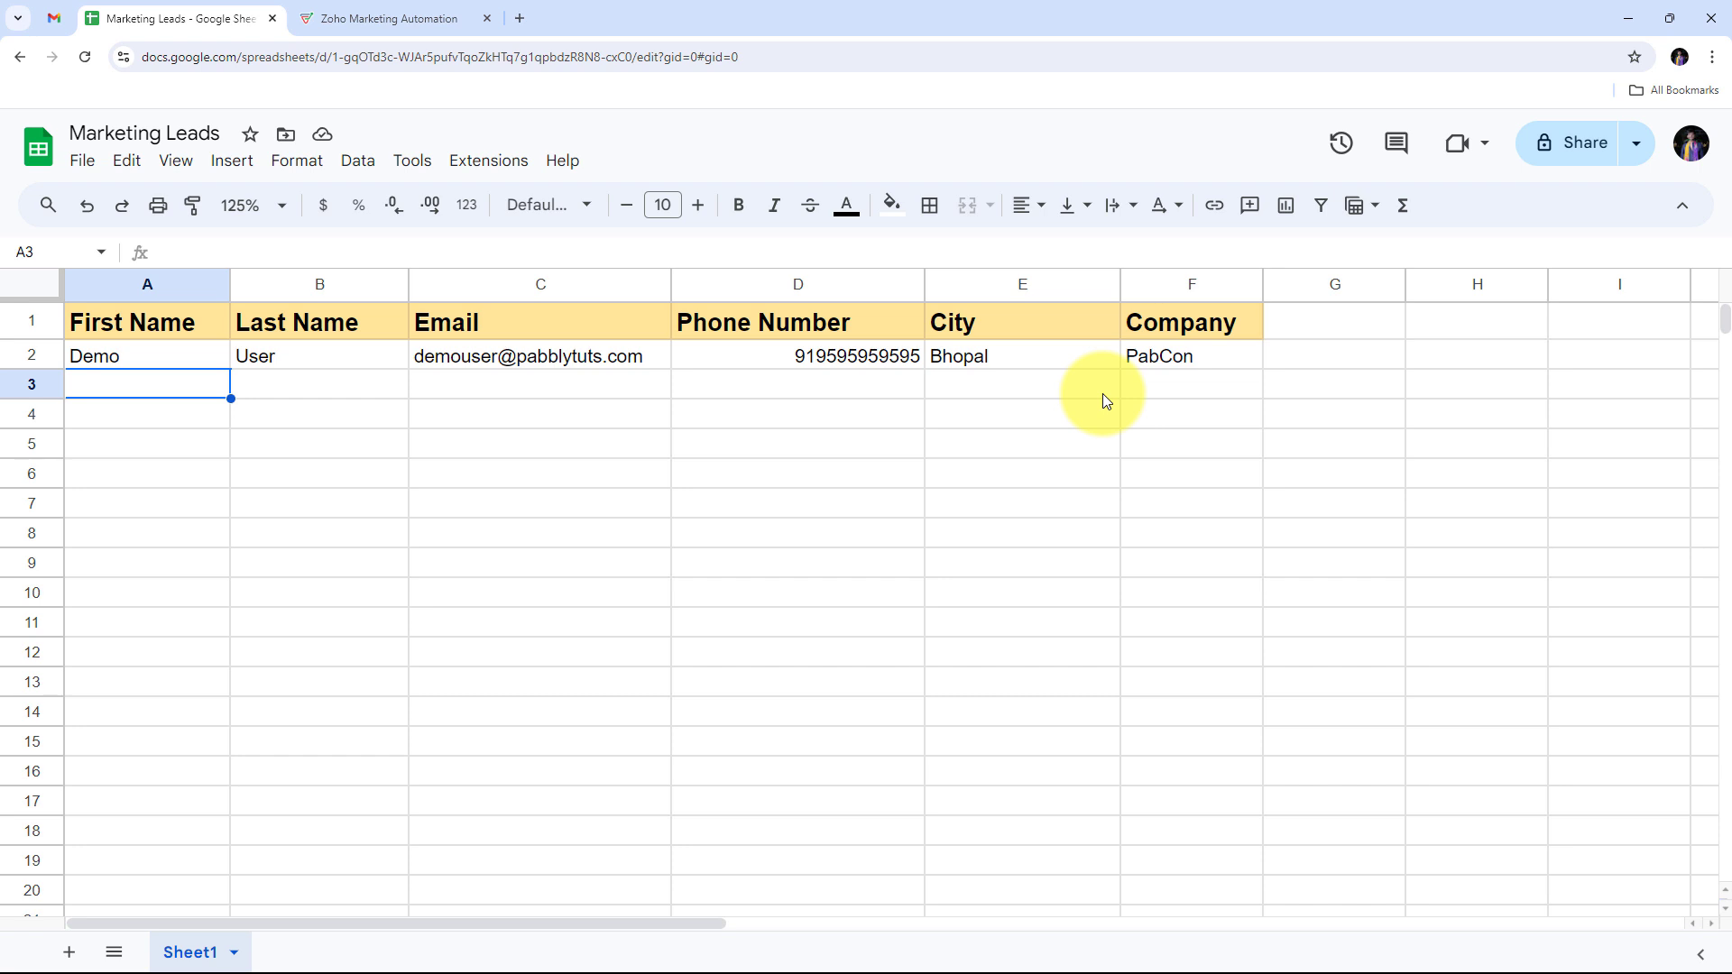
Step: Compare the Marketing Leads sheet with Zoho, ending on Zoho's getting-started checklist
left_click(437, 18)
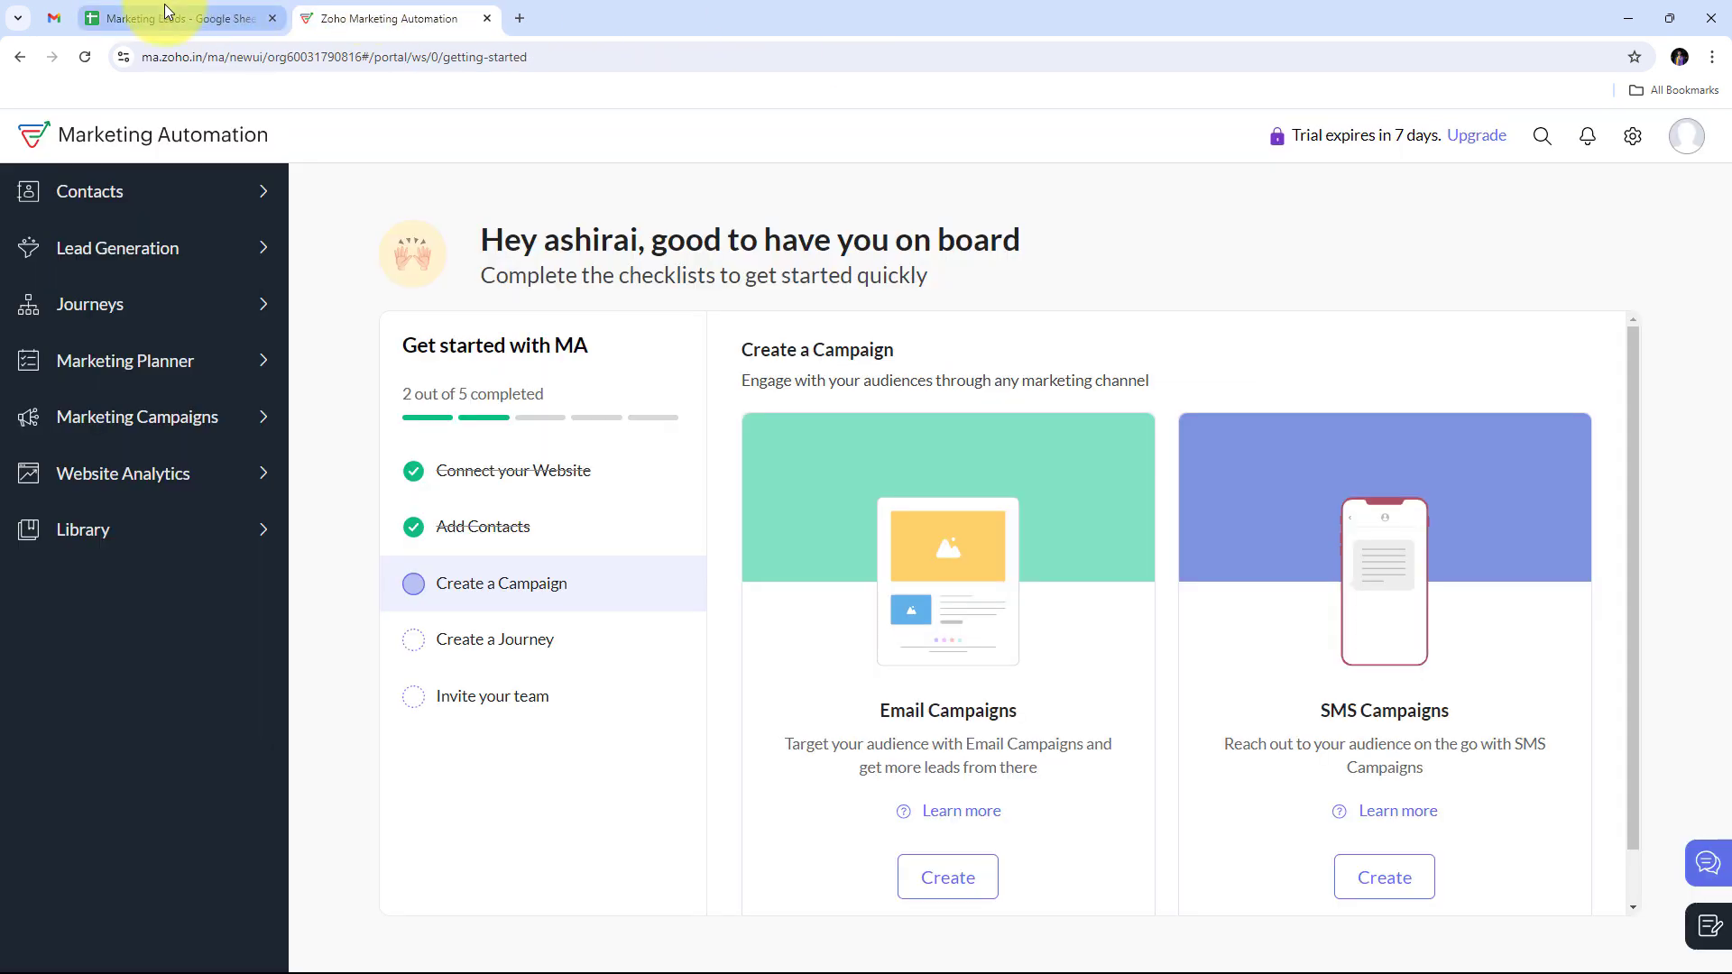
left_click(176, 18)
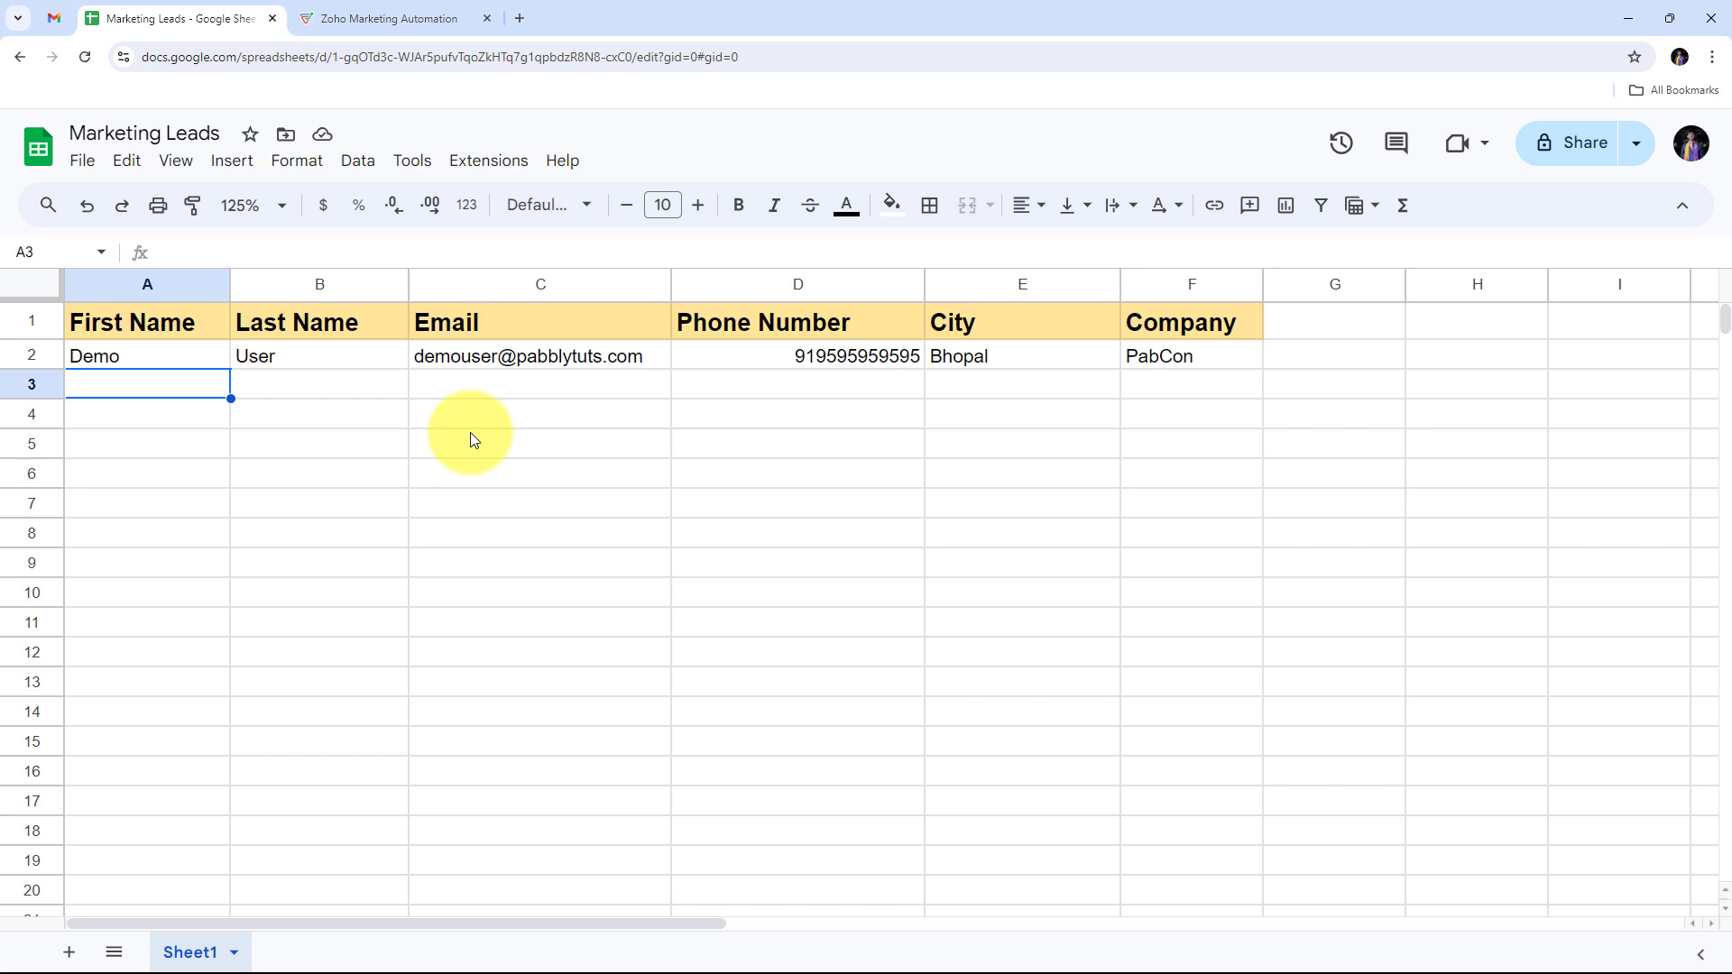
left_click(361, 17)
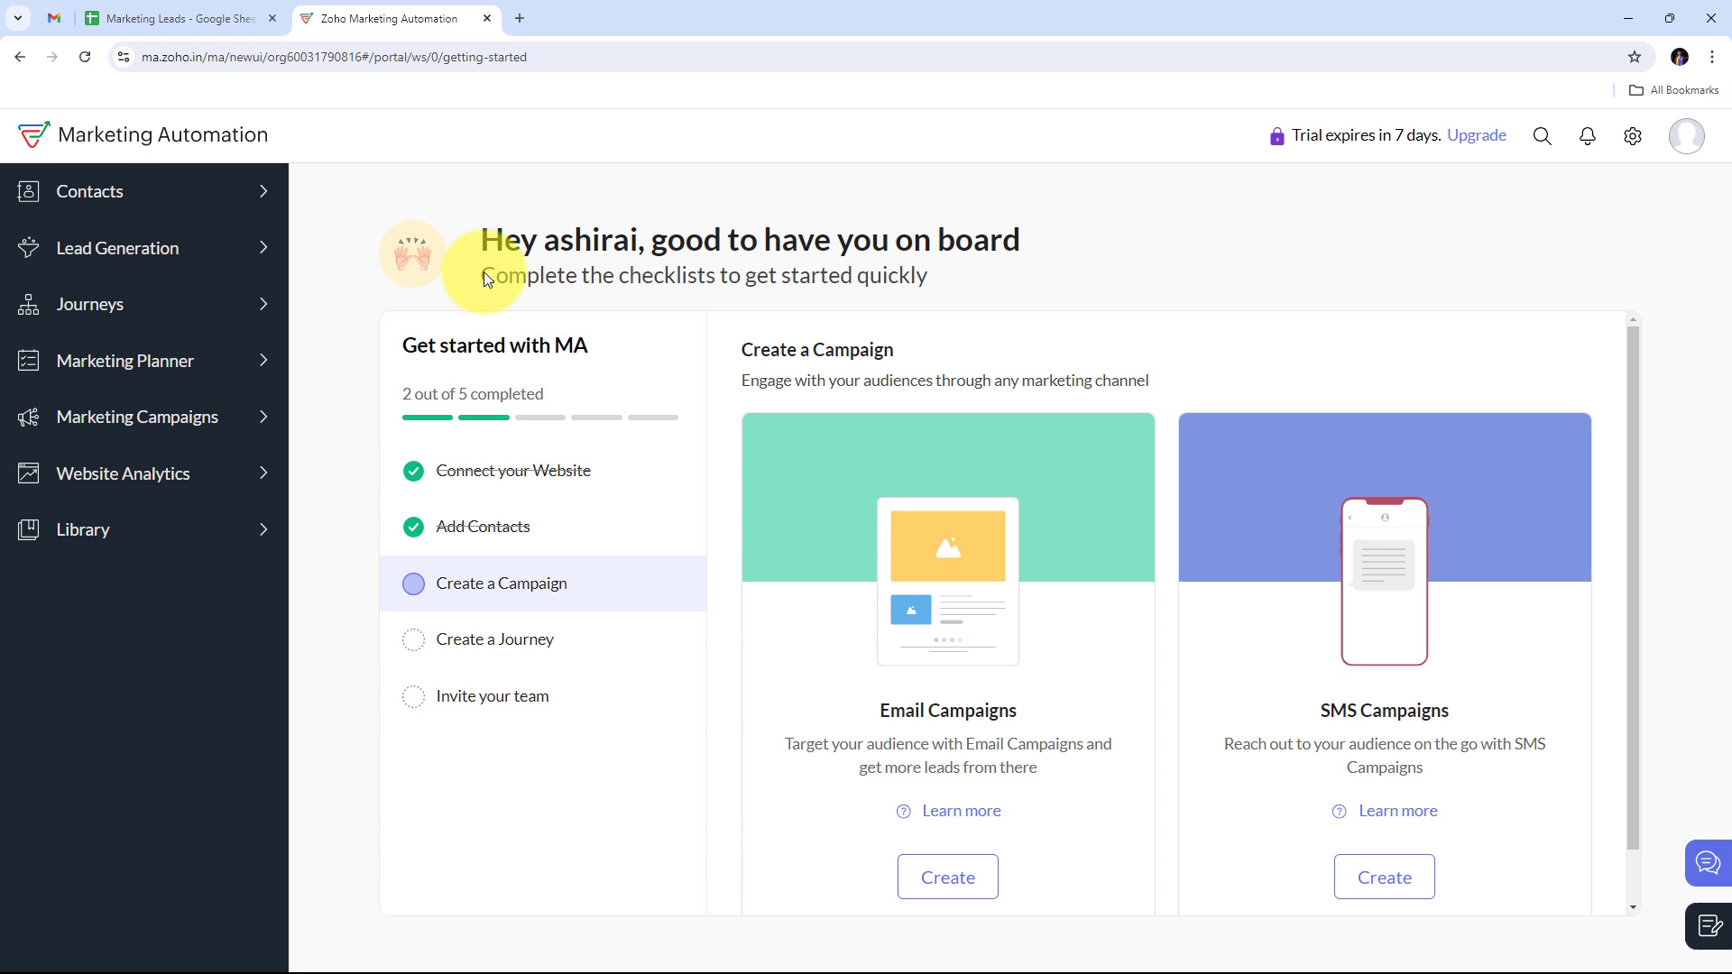
left_click(136, 18)
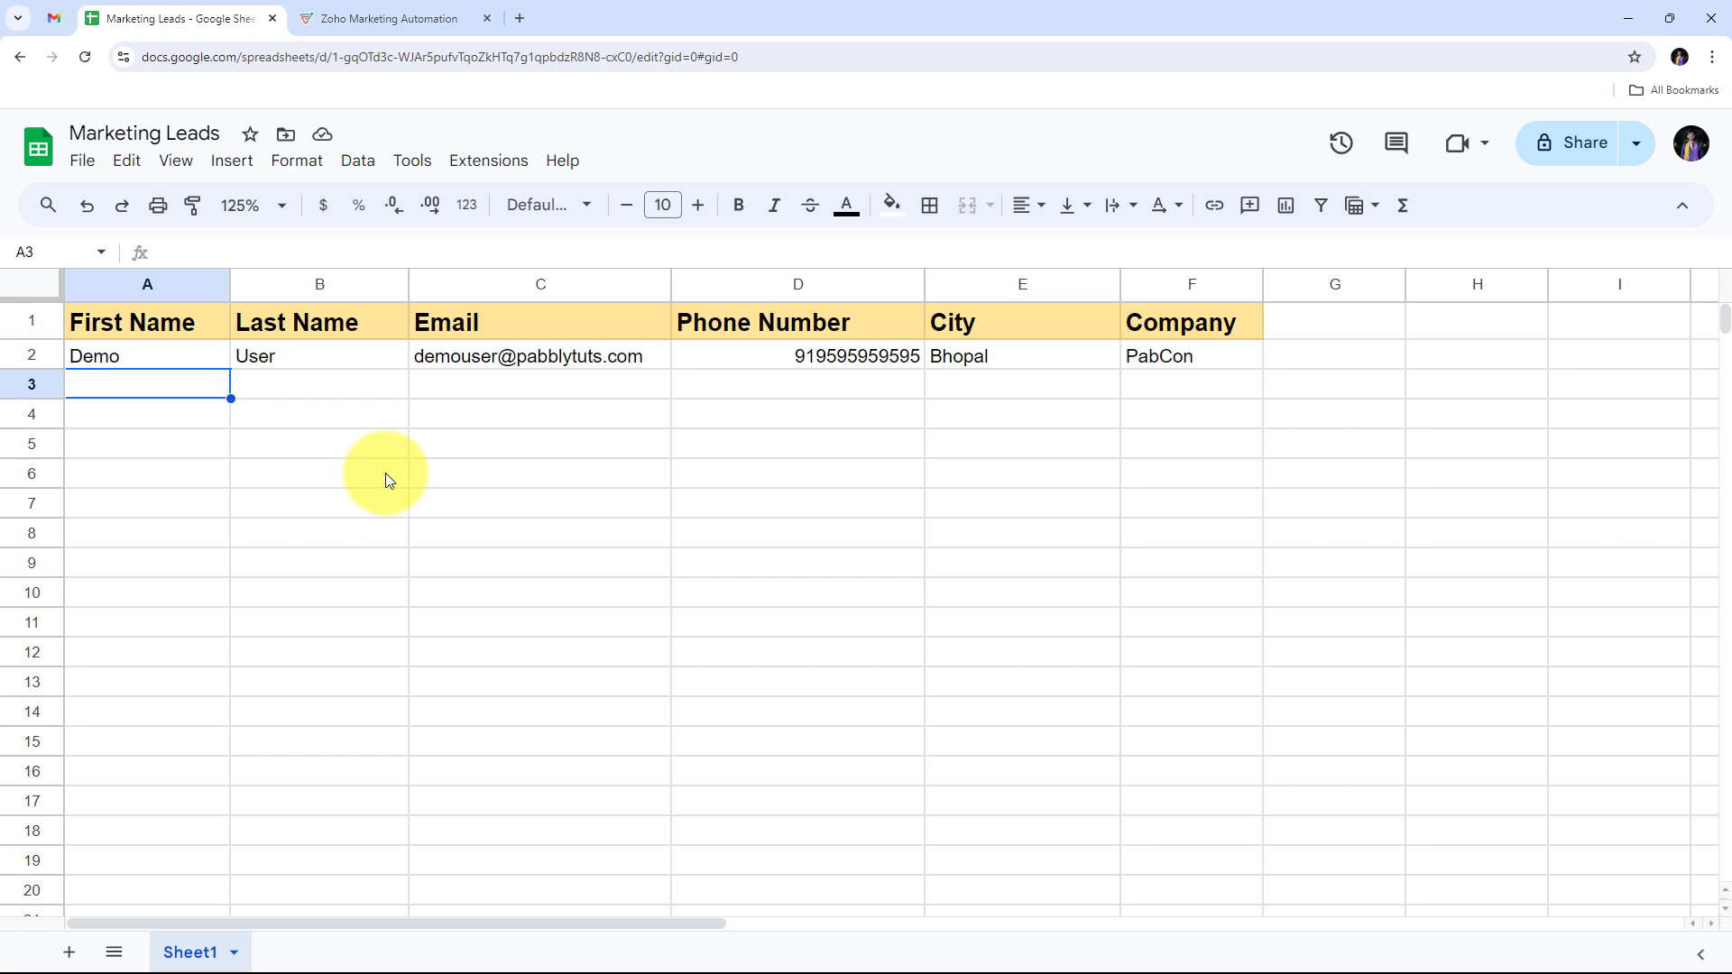
left_click(361, 18)
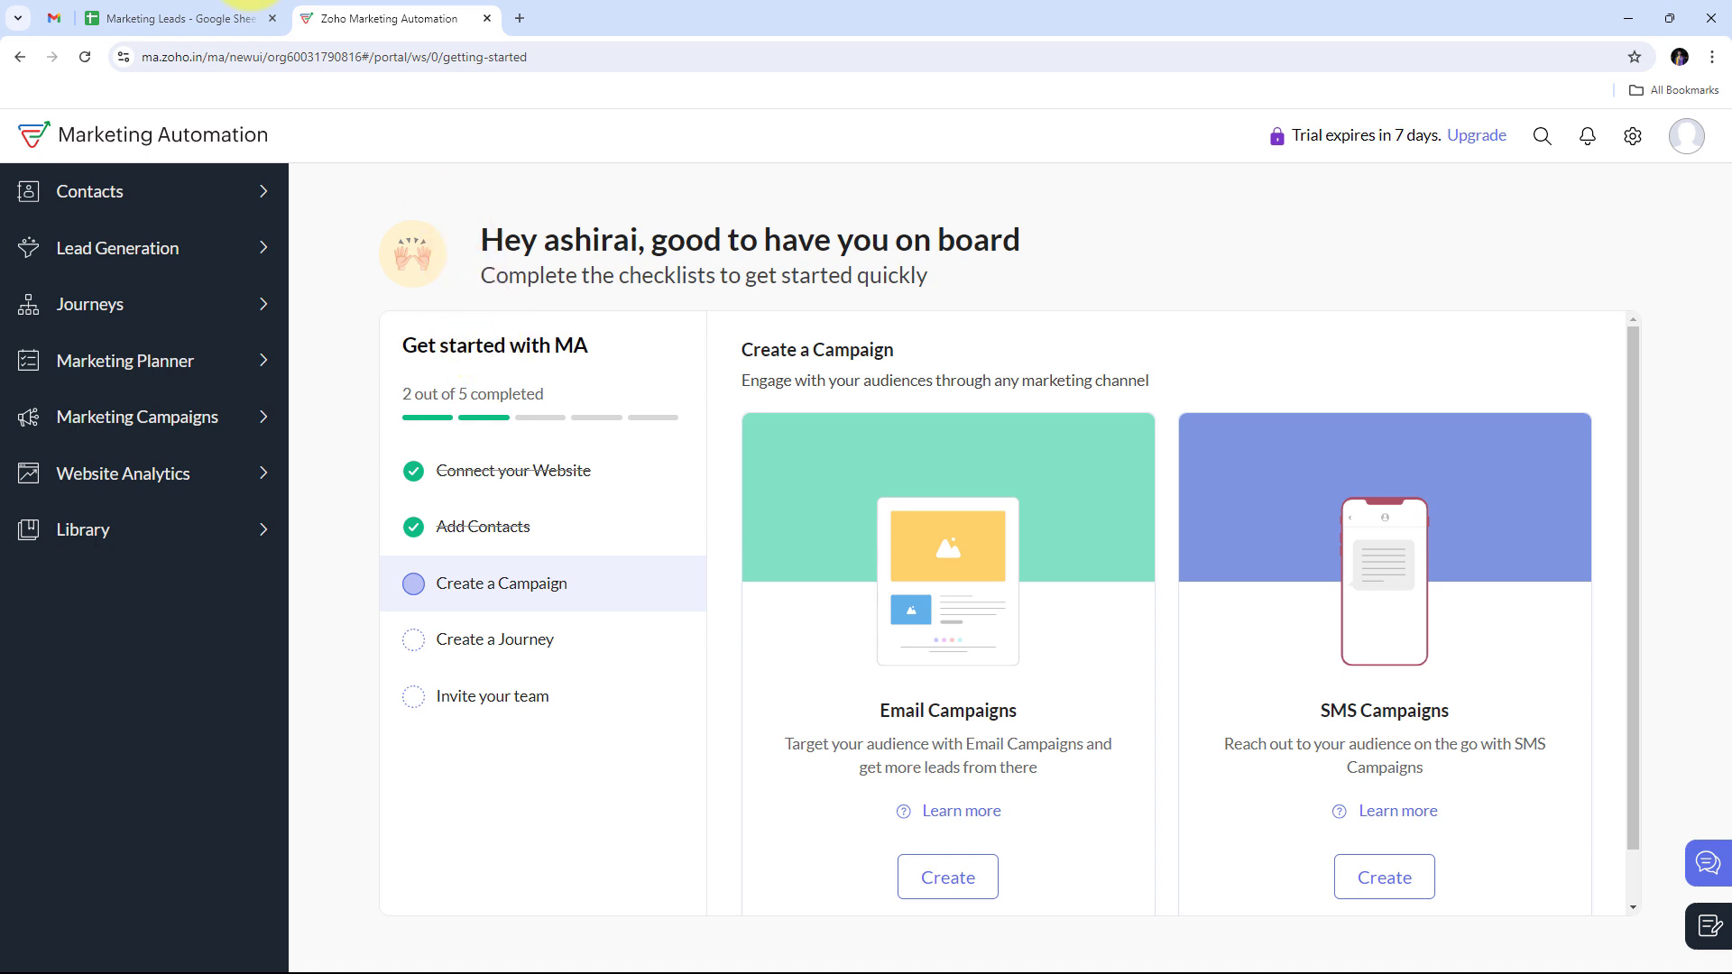
left_click(172, 18)
left_click(406, 11)
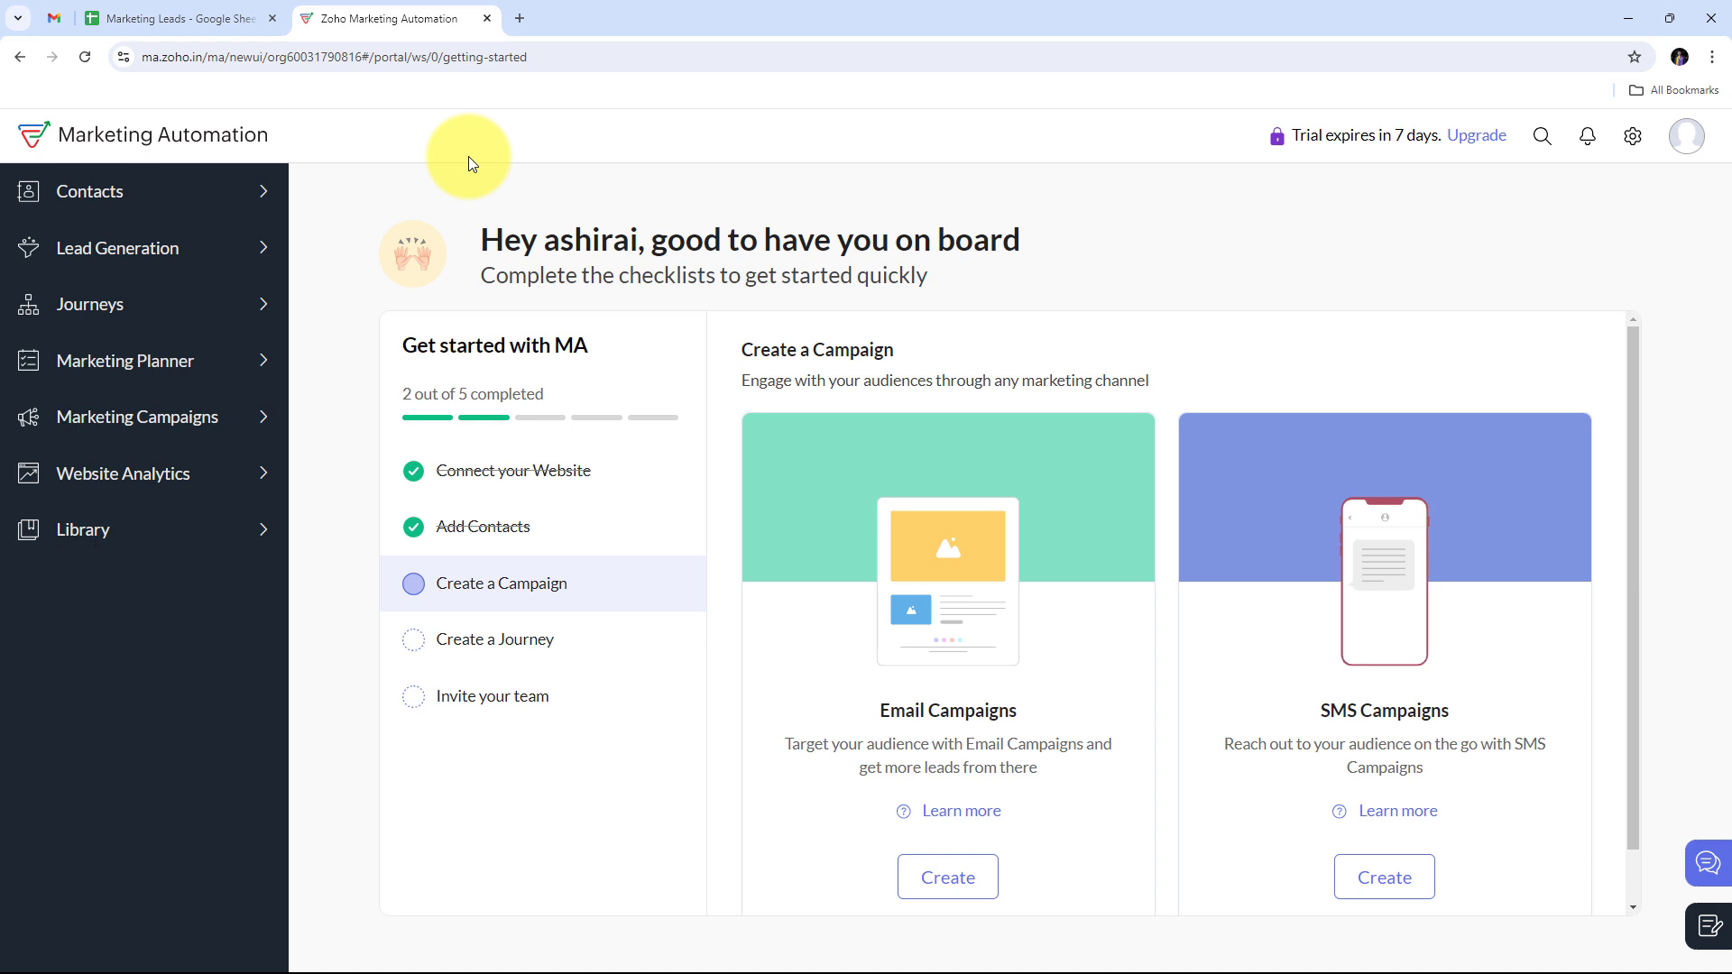
Step: Load pabbly.com in a new Chrome tab
left_click(522, 20)
type("pa")
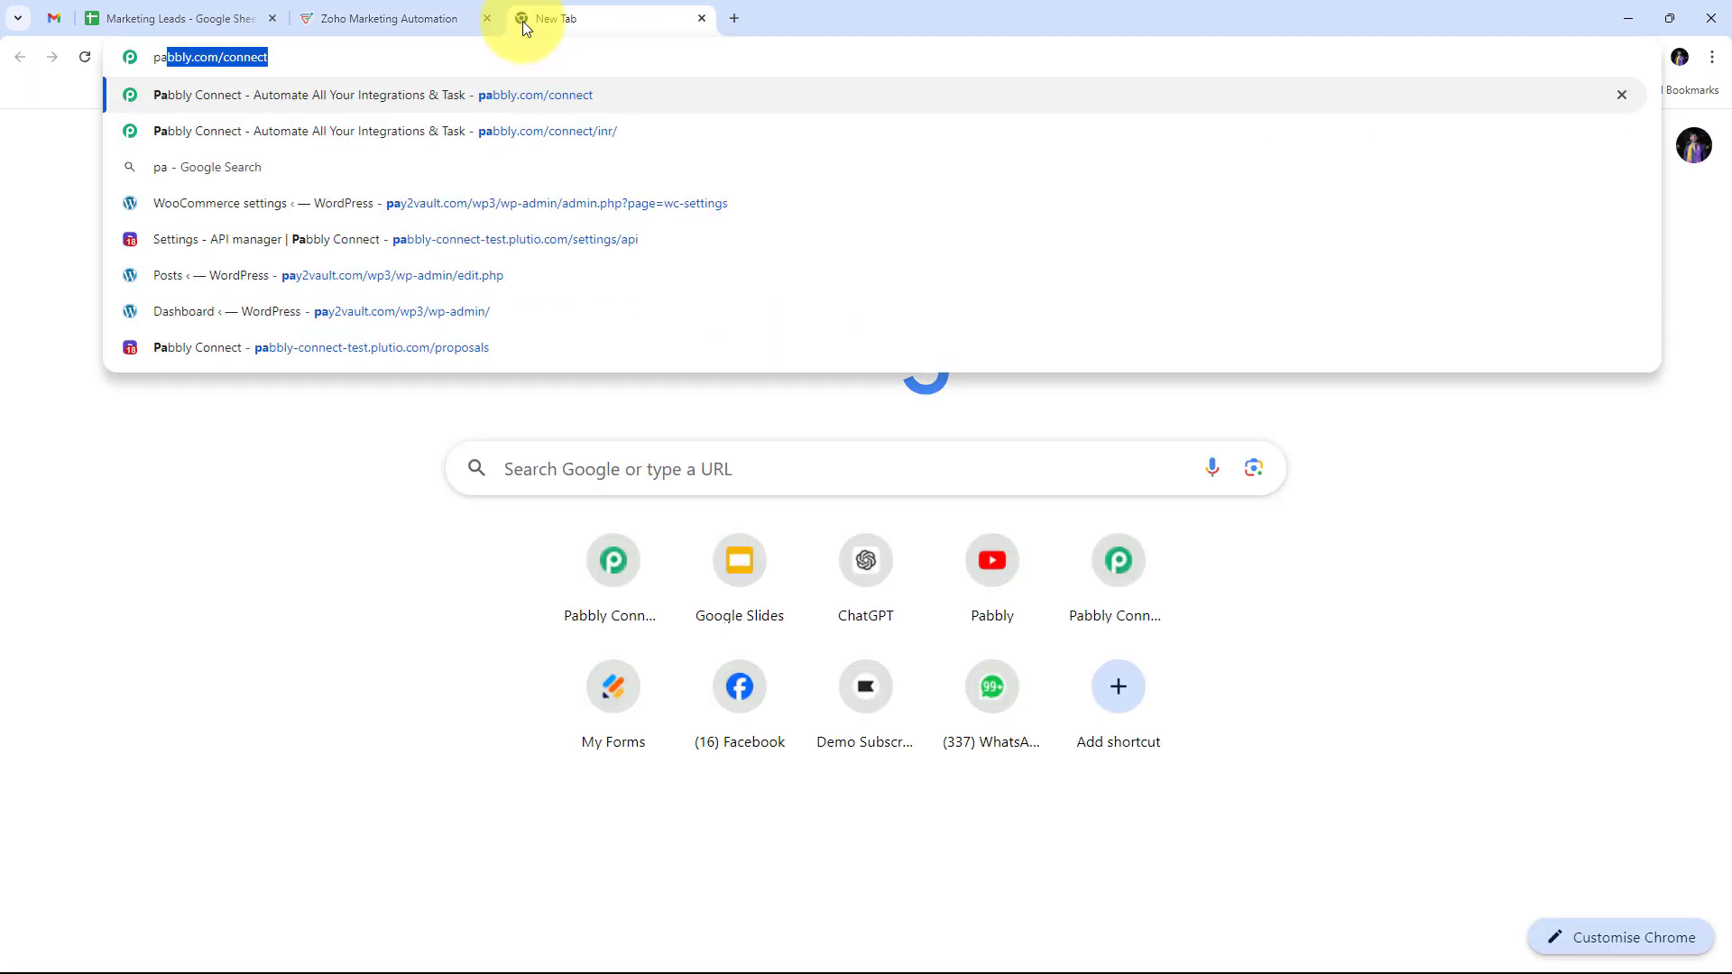
type("bbly.co")
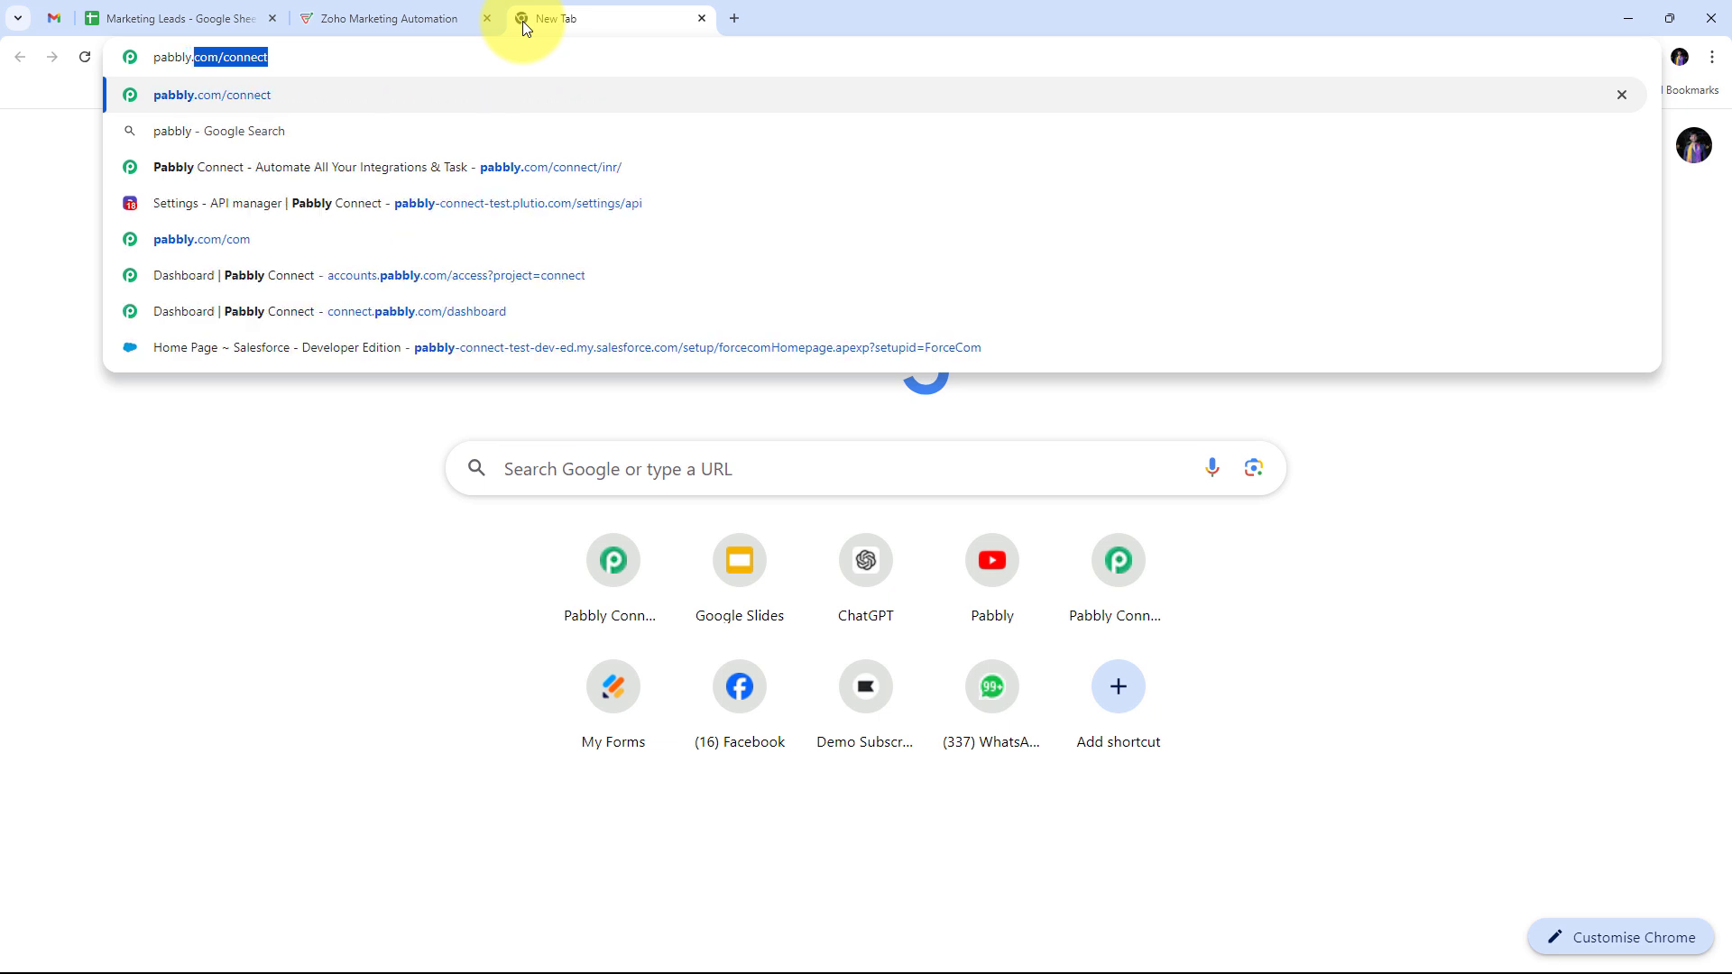
type("m")
key("Return")
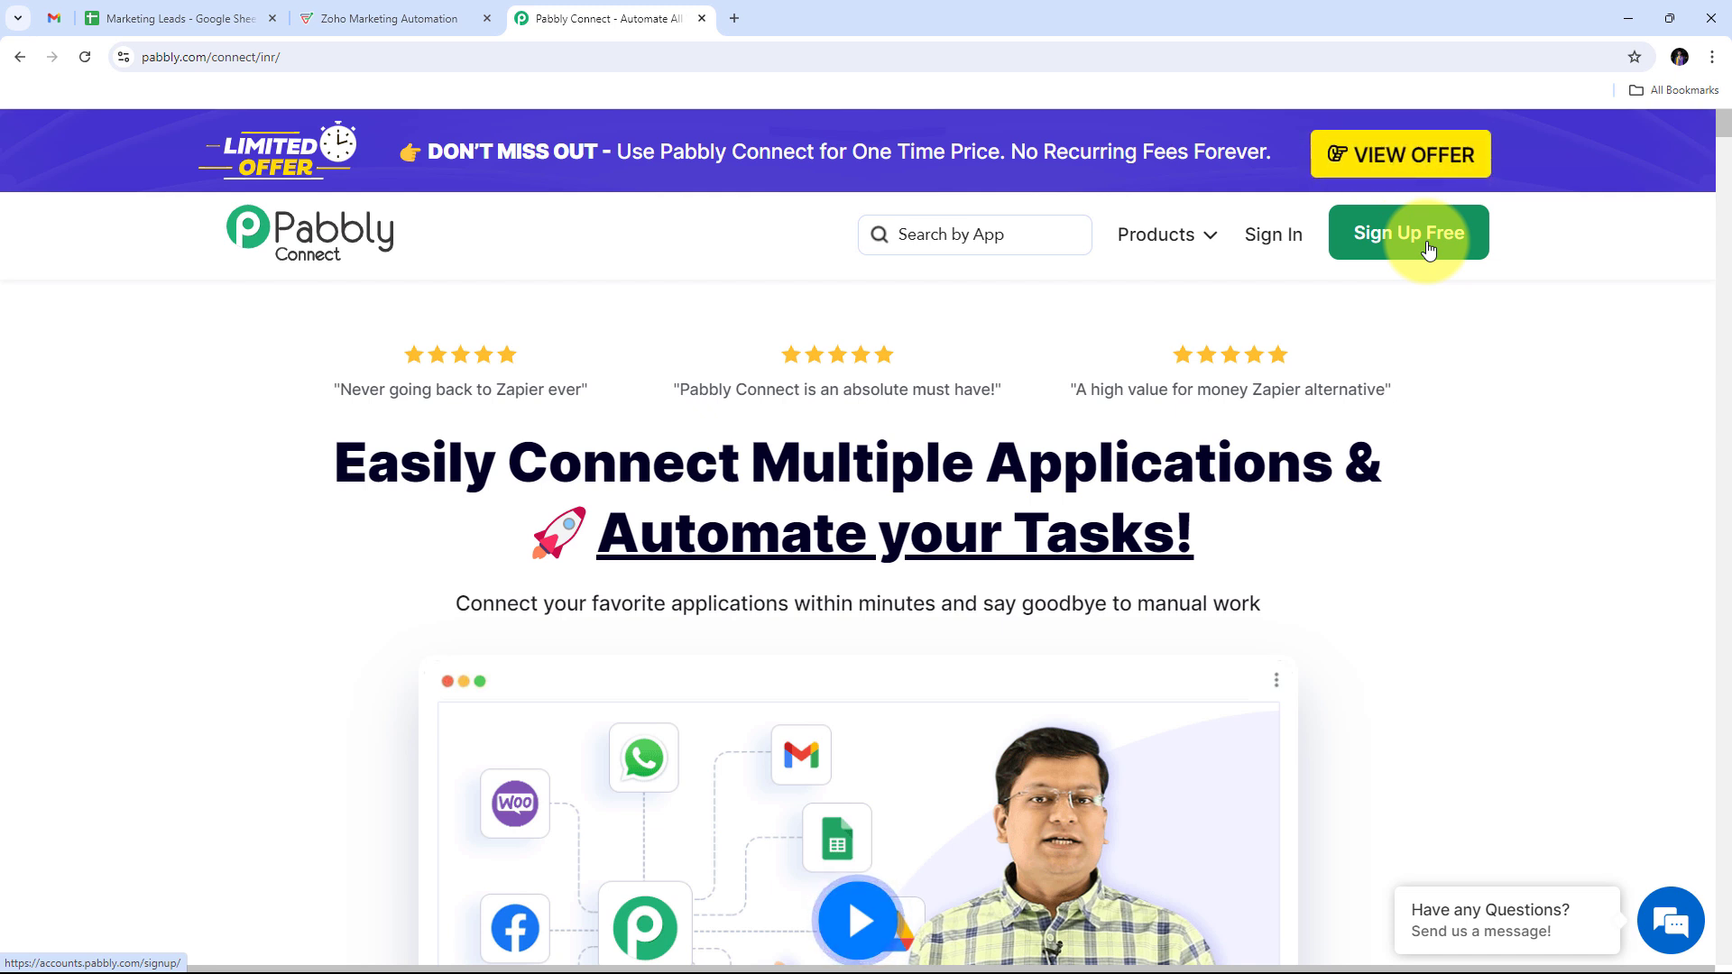
Step: Sign in to Pabbly and launch Pabbly Connect from the All Pabbly Apps page
left_click(1281, 256)
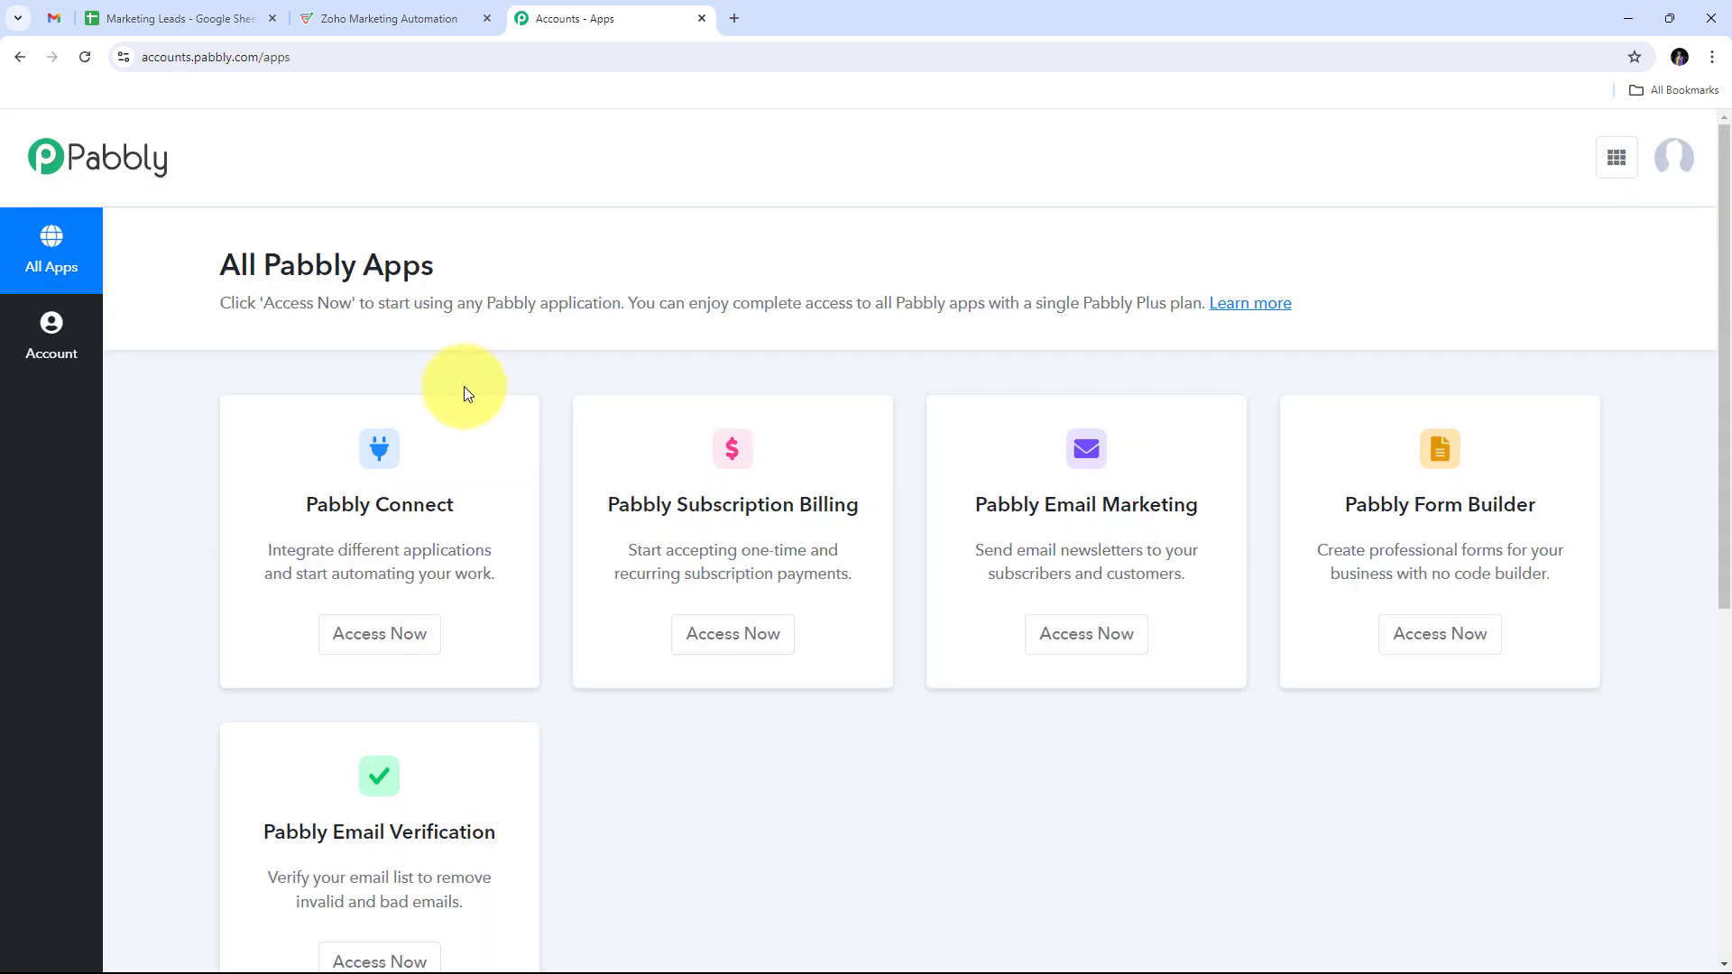
scroll(541, 333, "down", 1)
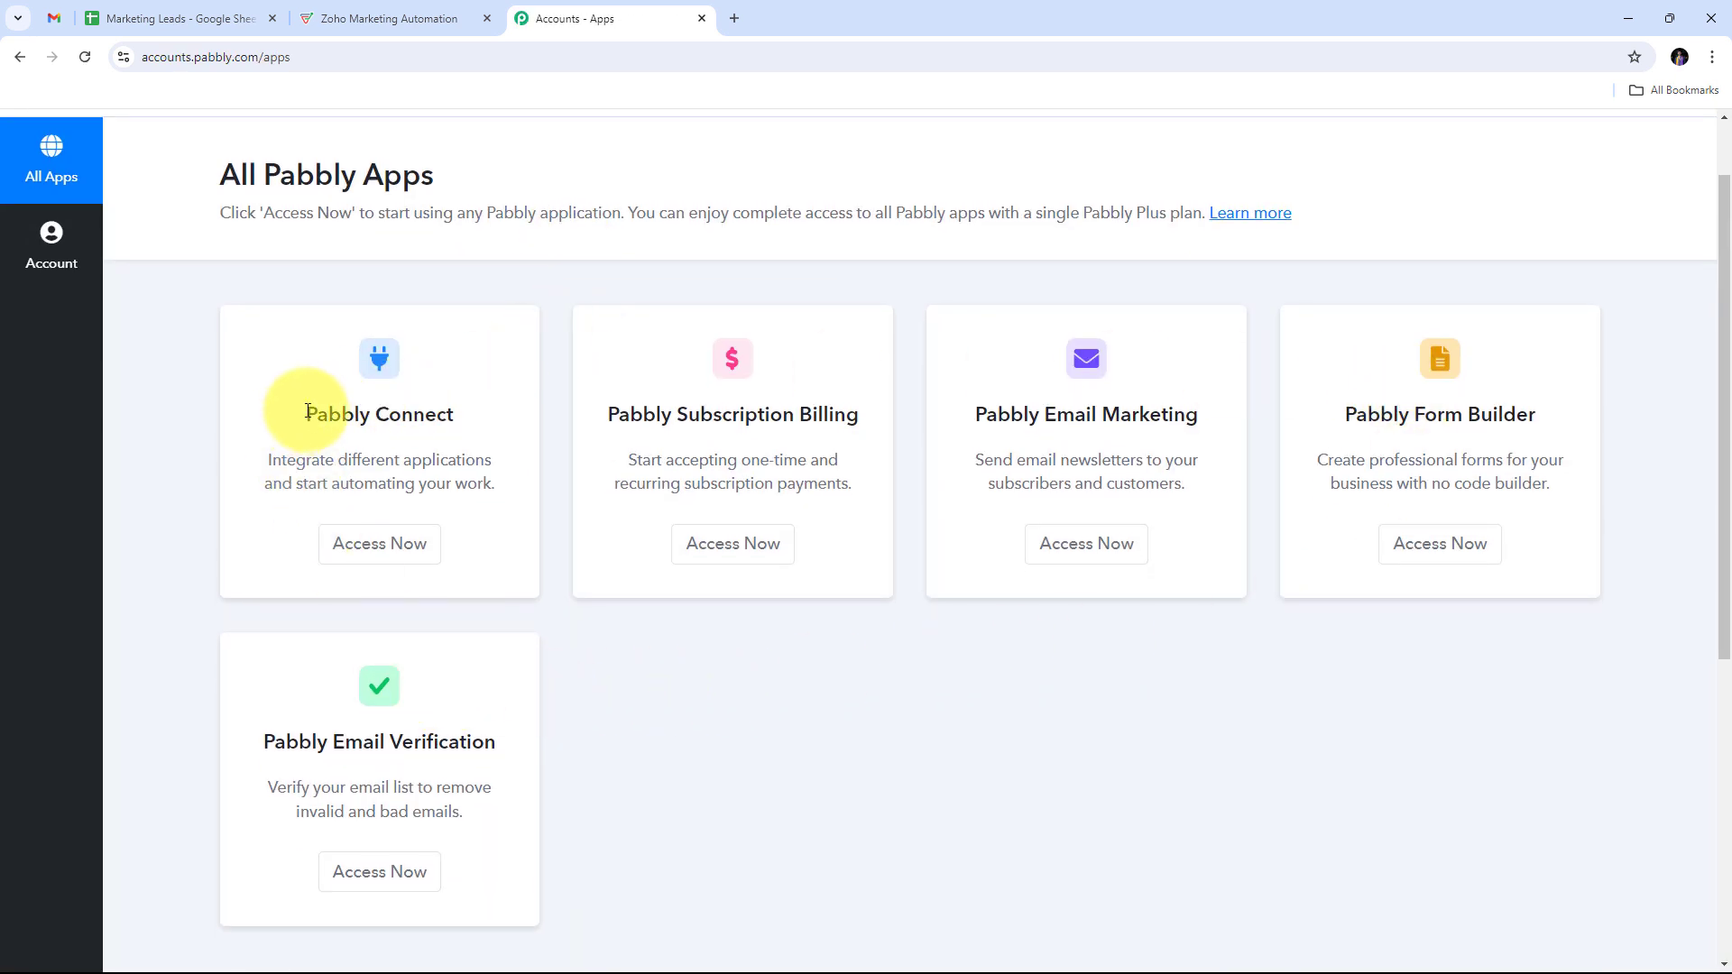
left_click_drag(308, 412, 475, 407)
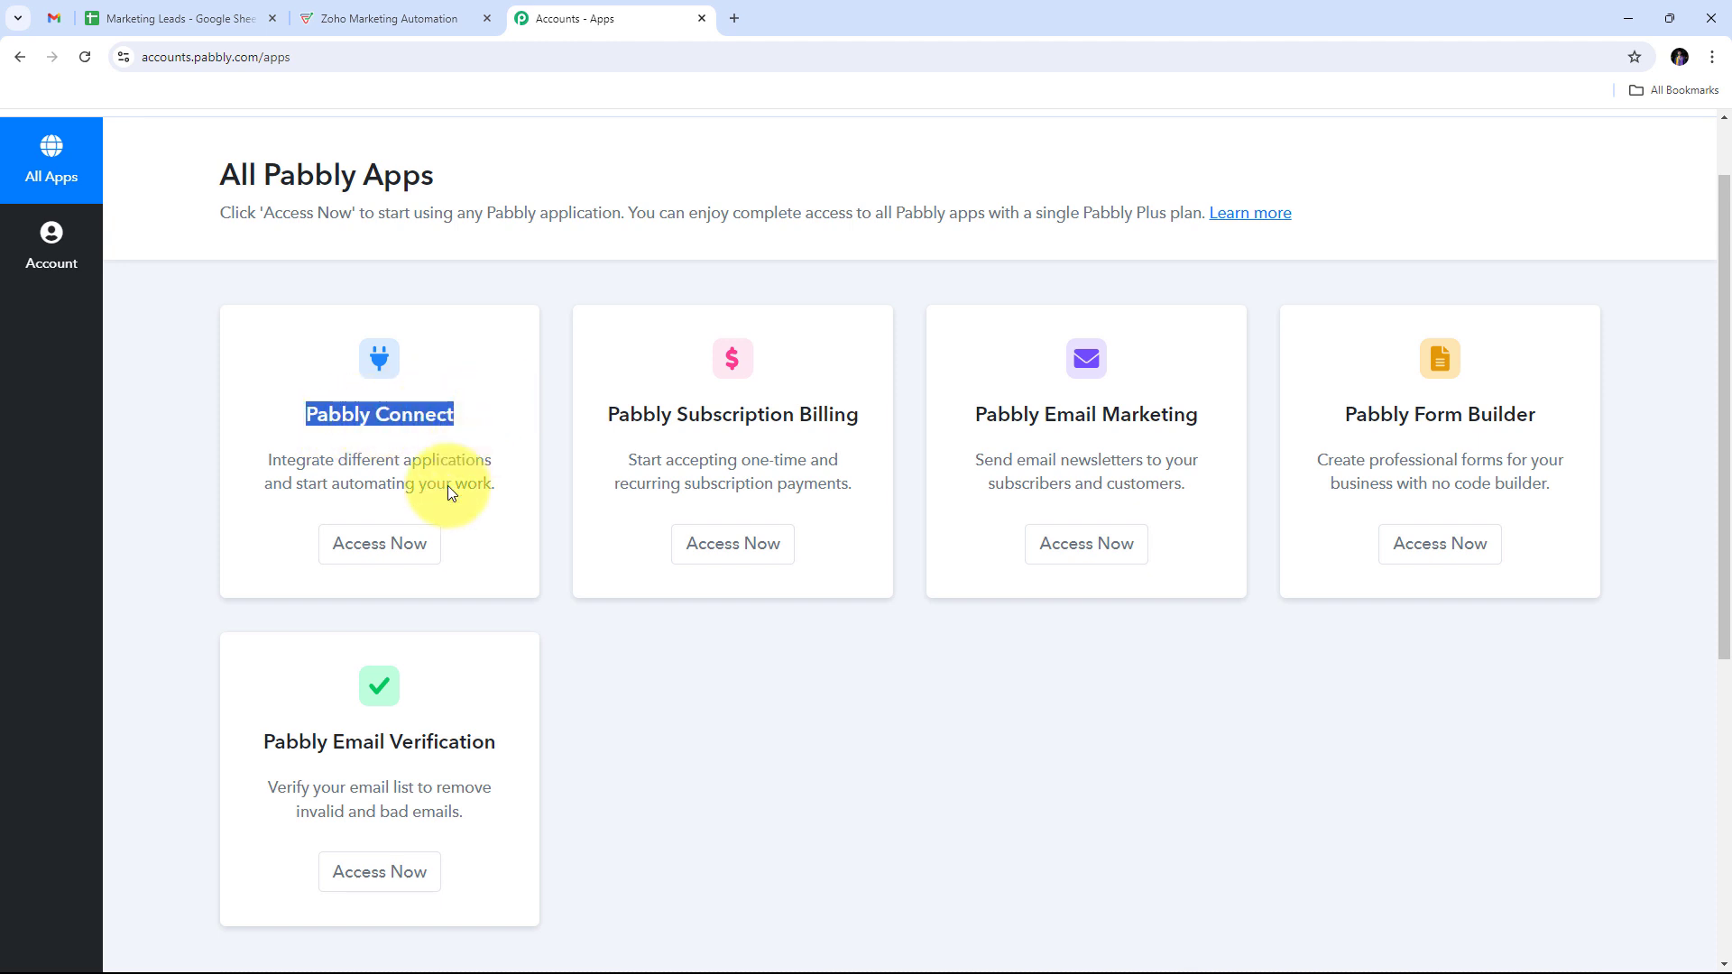
left_click(388, 553)
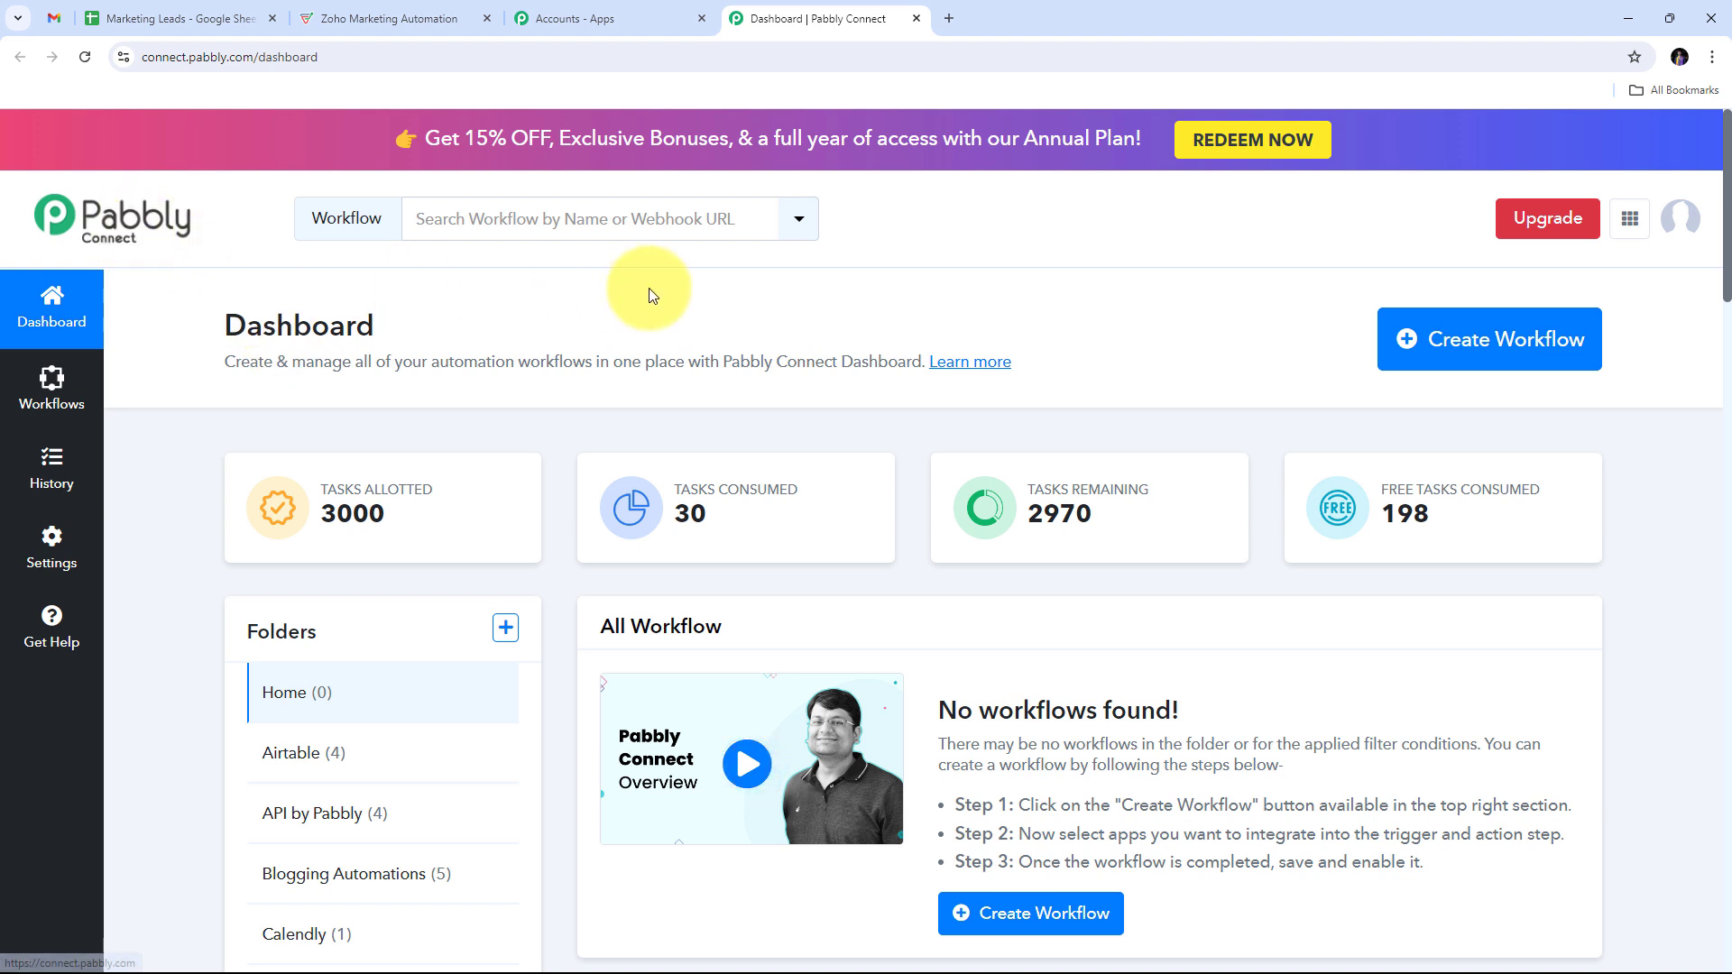
scroll(664, 298, "down", 1)
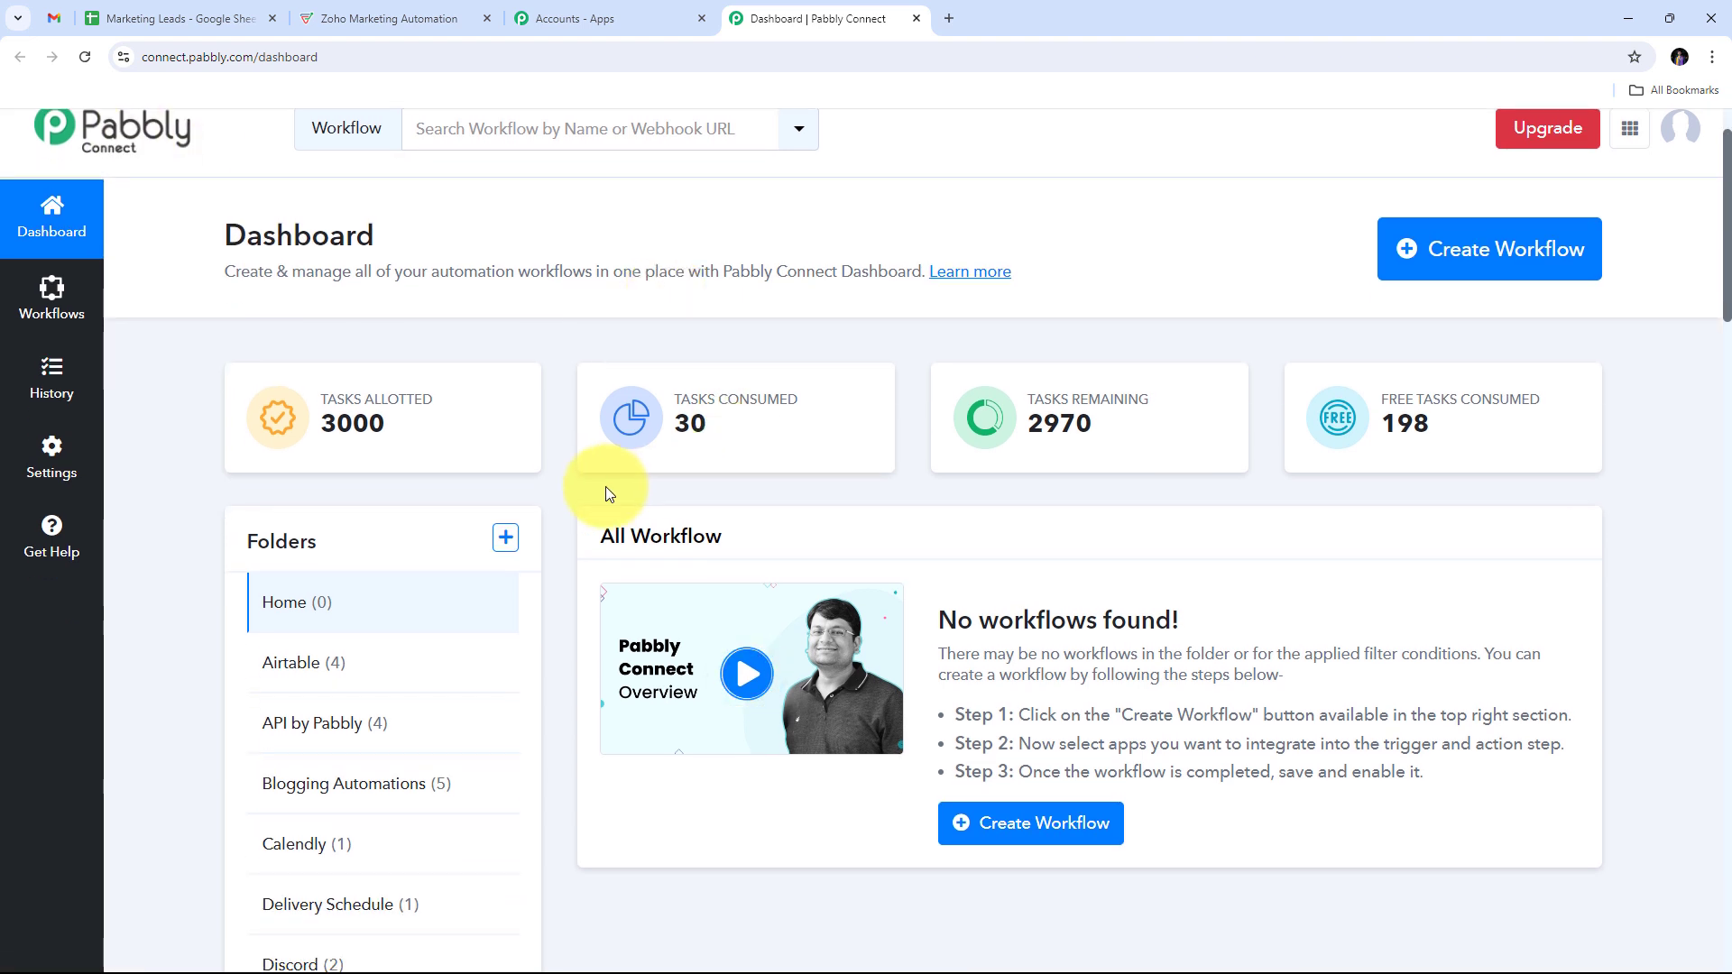
scroll(605, 488, "up", 1)
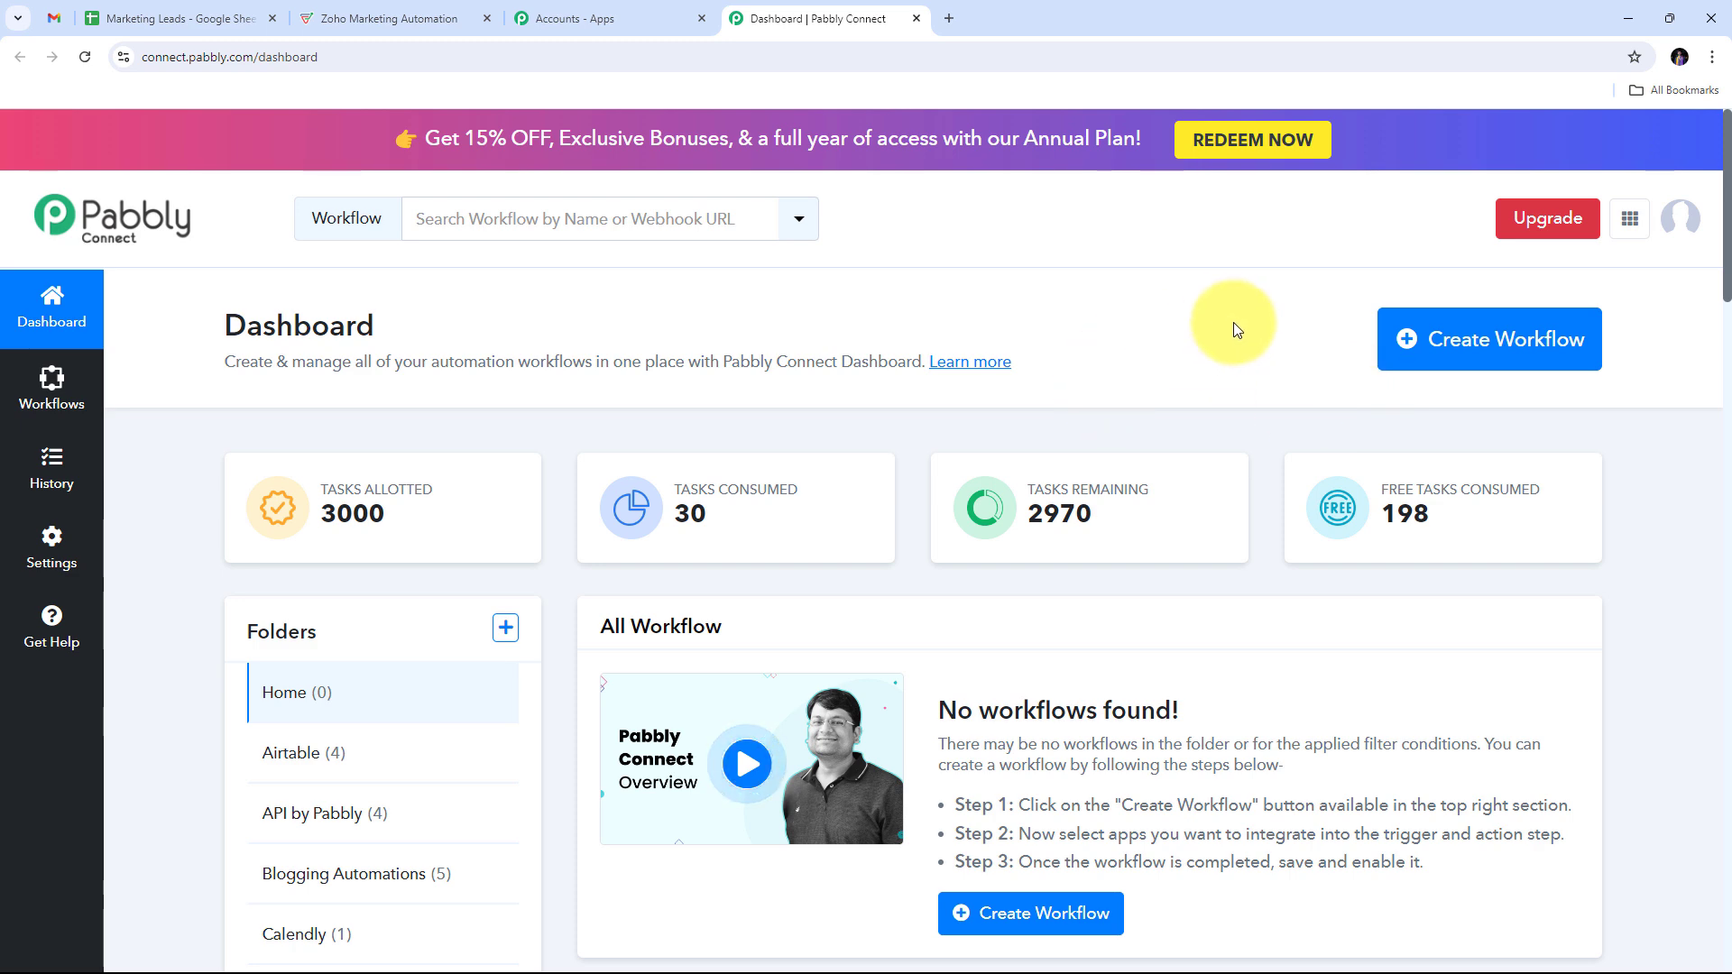
Step: Create workflow 'Create Zoho Marketing Subscriber from Google Sheets' in the Google Sheets folder
left_click(1477, 344)
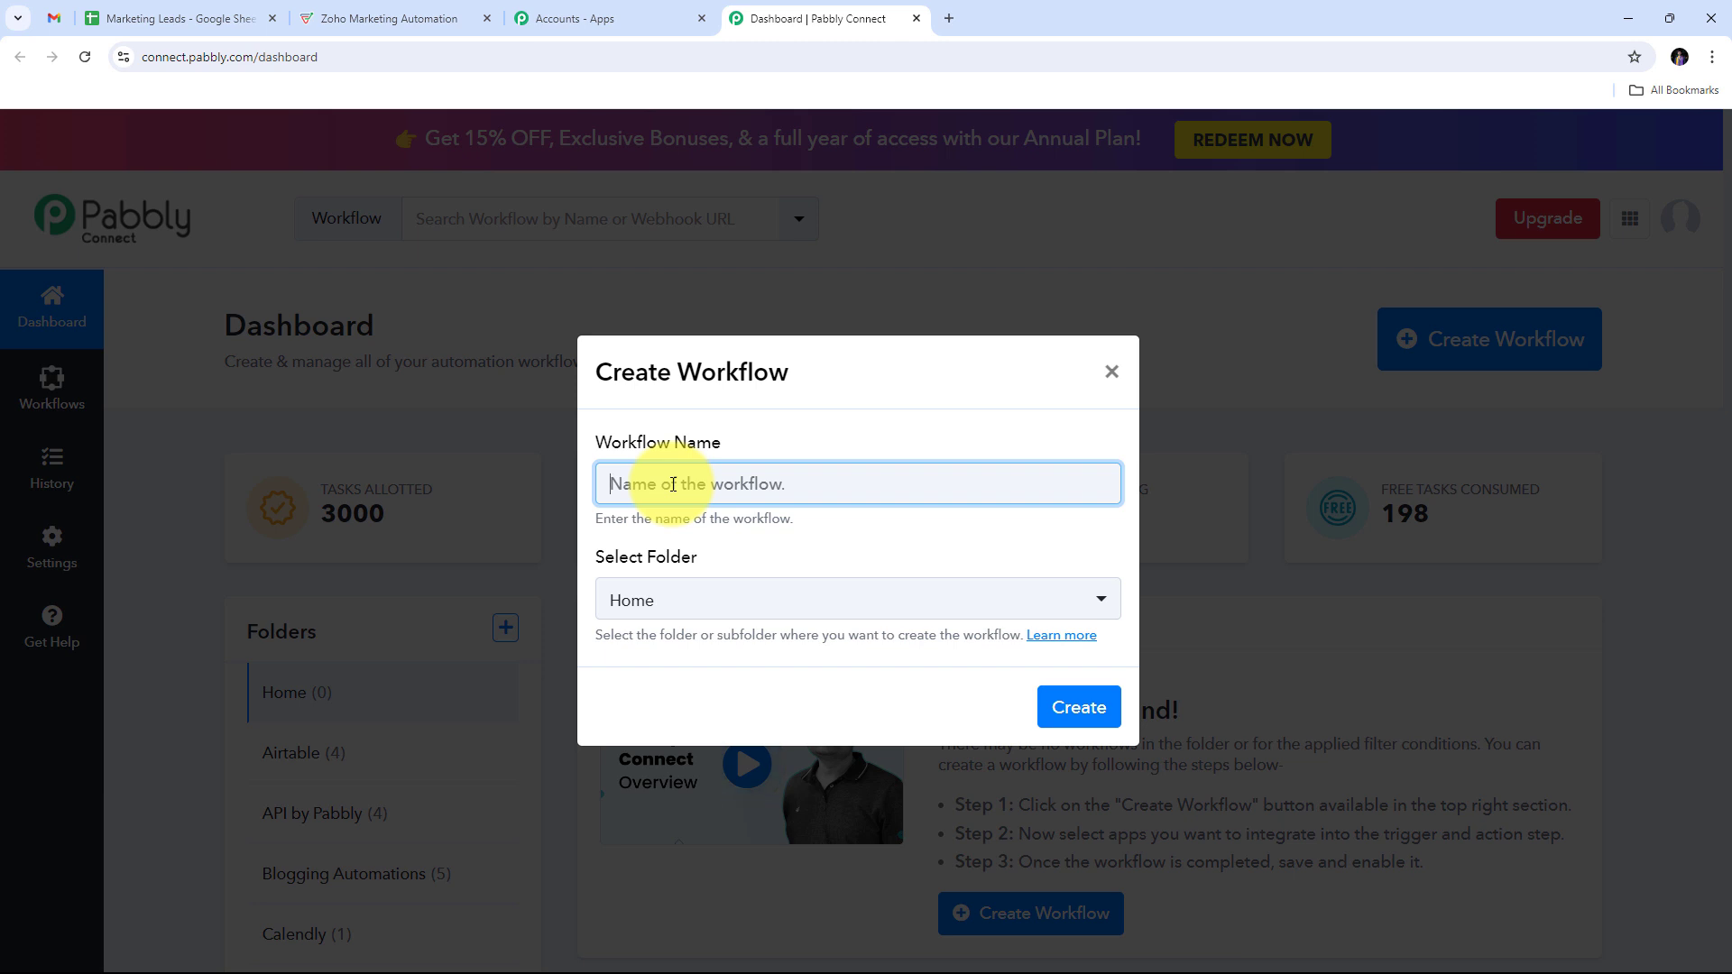
type("Create Zoho Marketing Subscriber from Google Sheets")
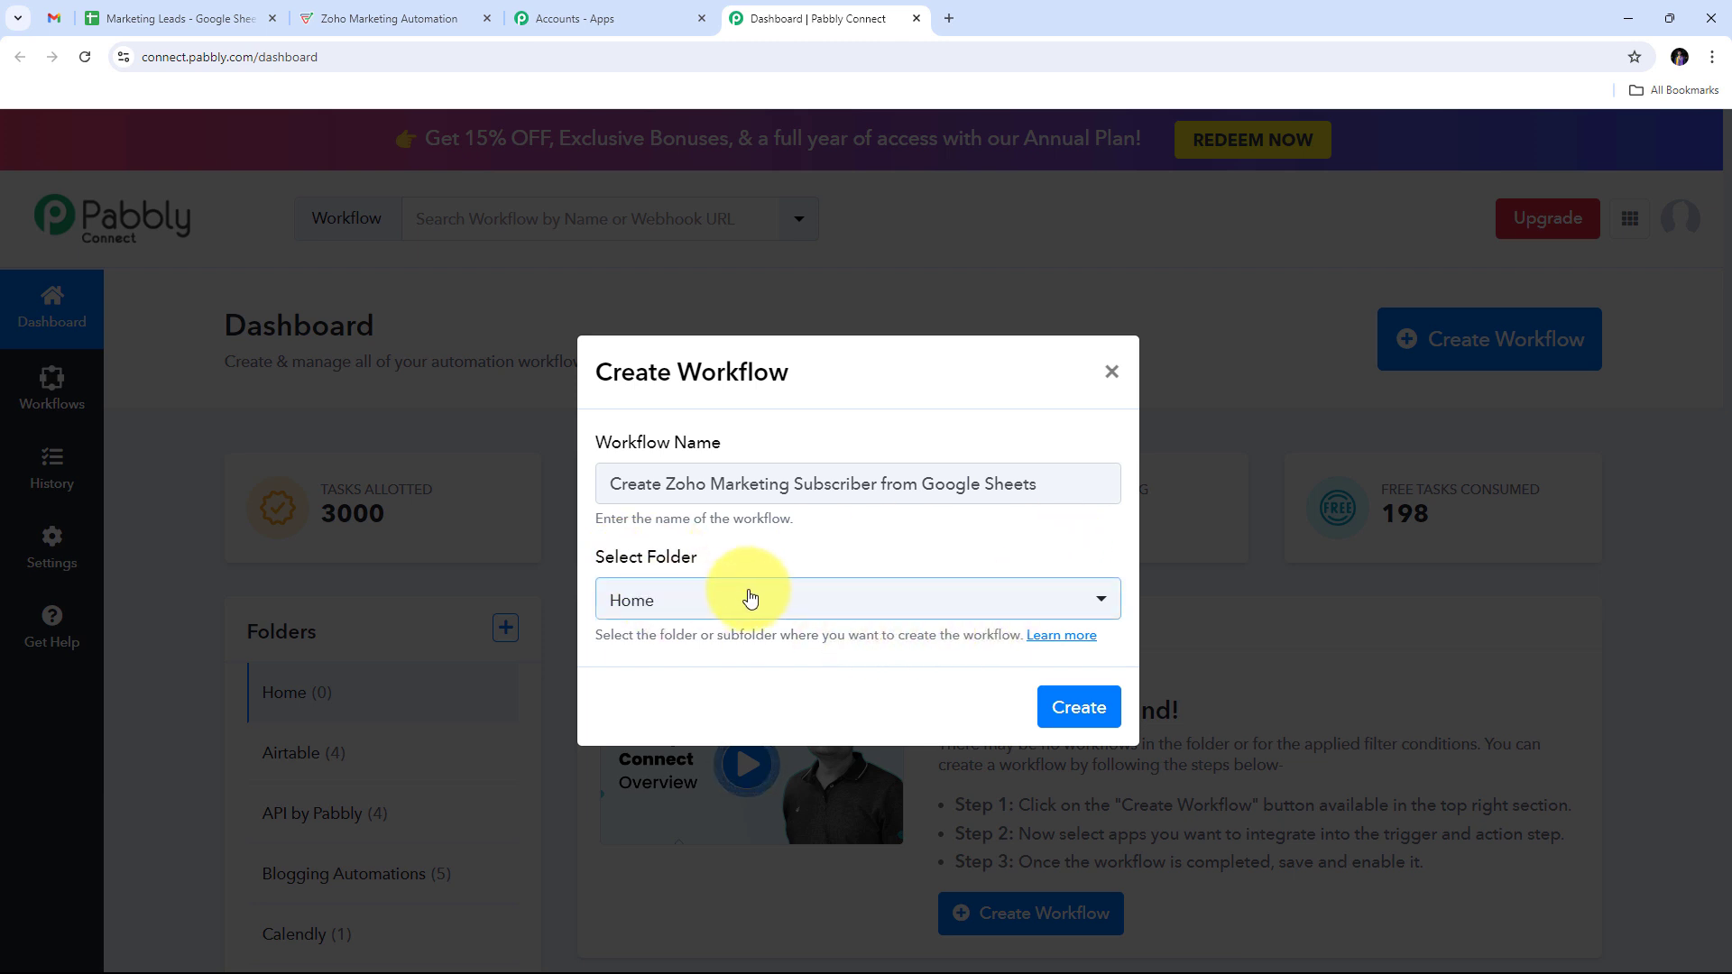
left_click(934, 607)
scroll(736, 357, "down", 2)
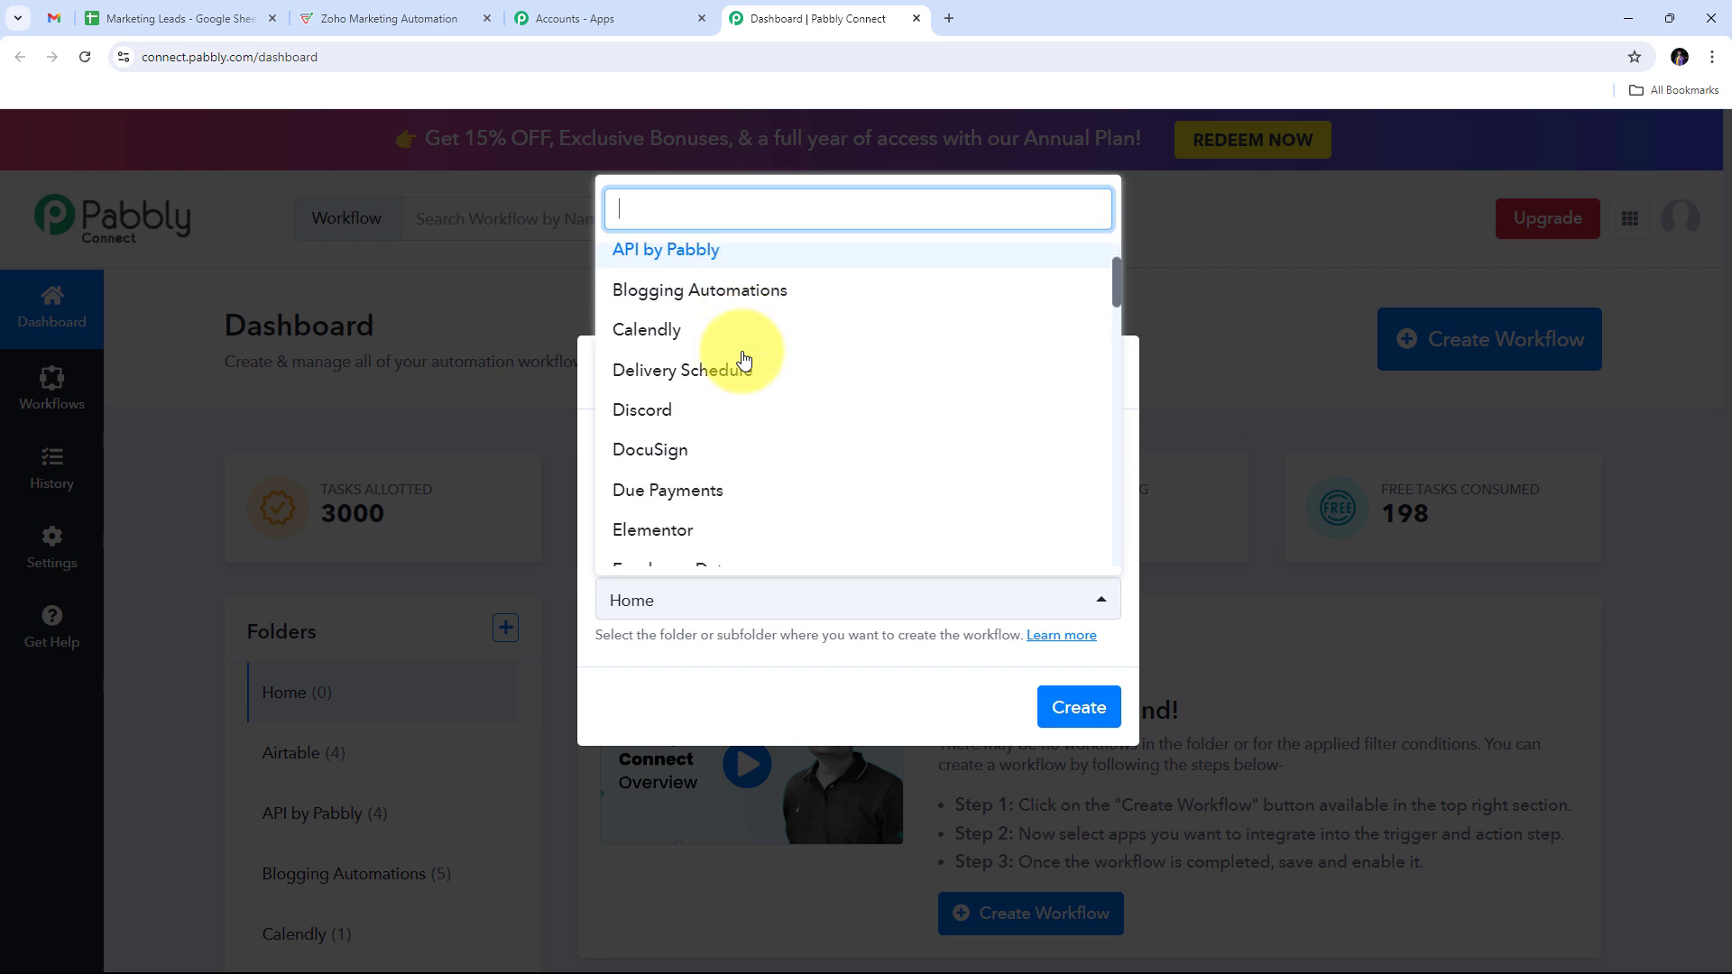
scroll(744, 359, "down", 3)
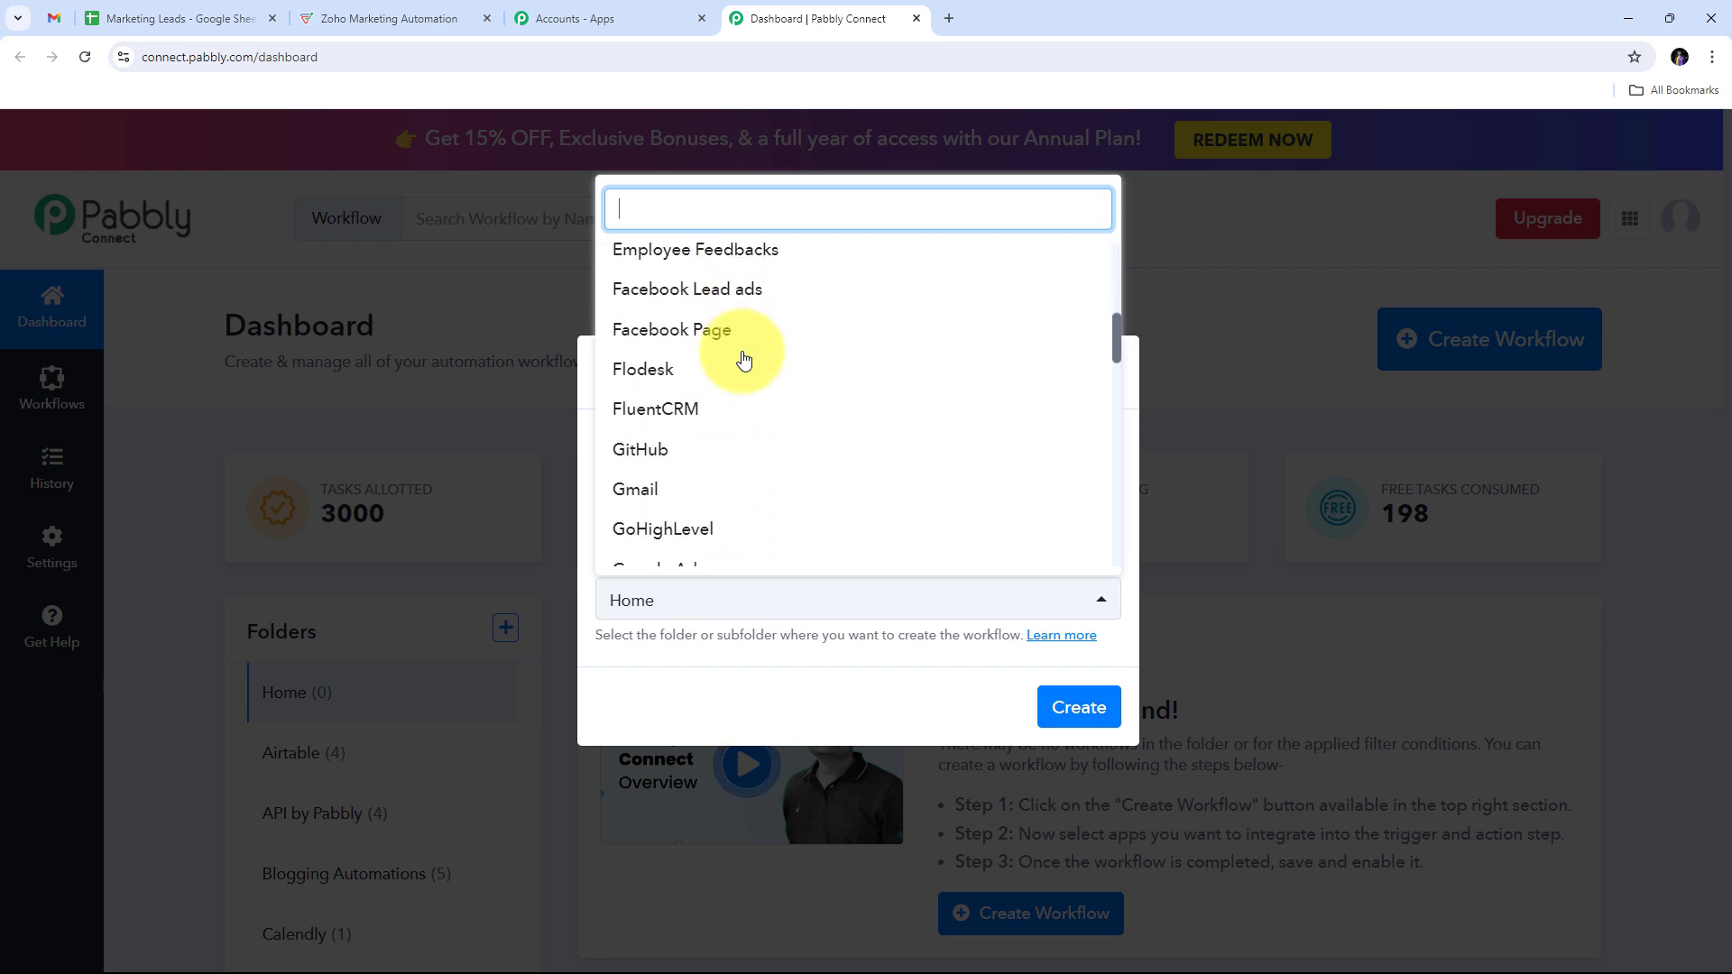
scroll(743, 359, "down", 4)
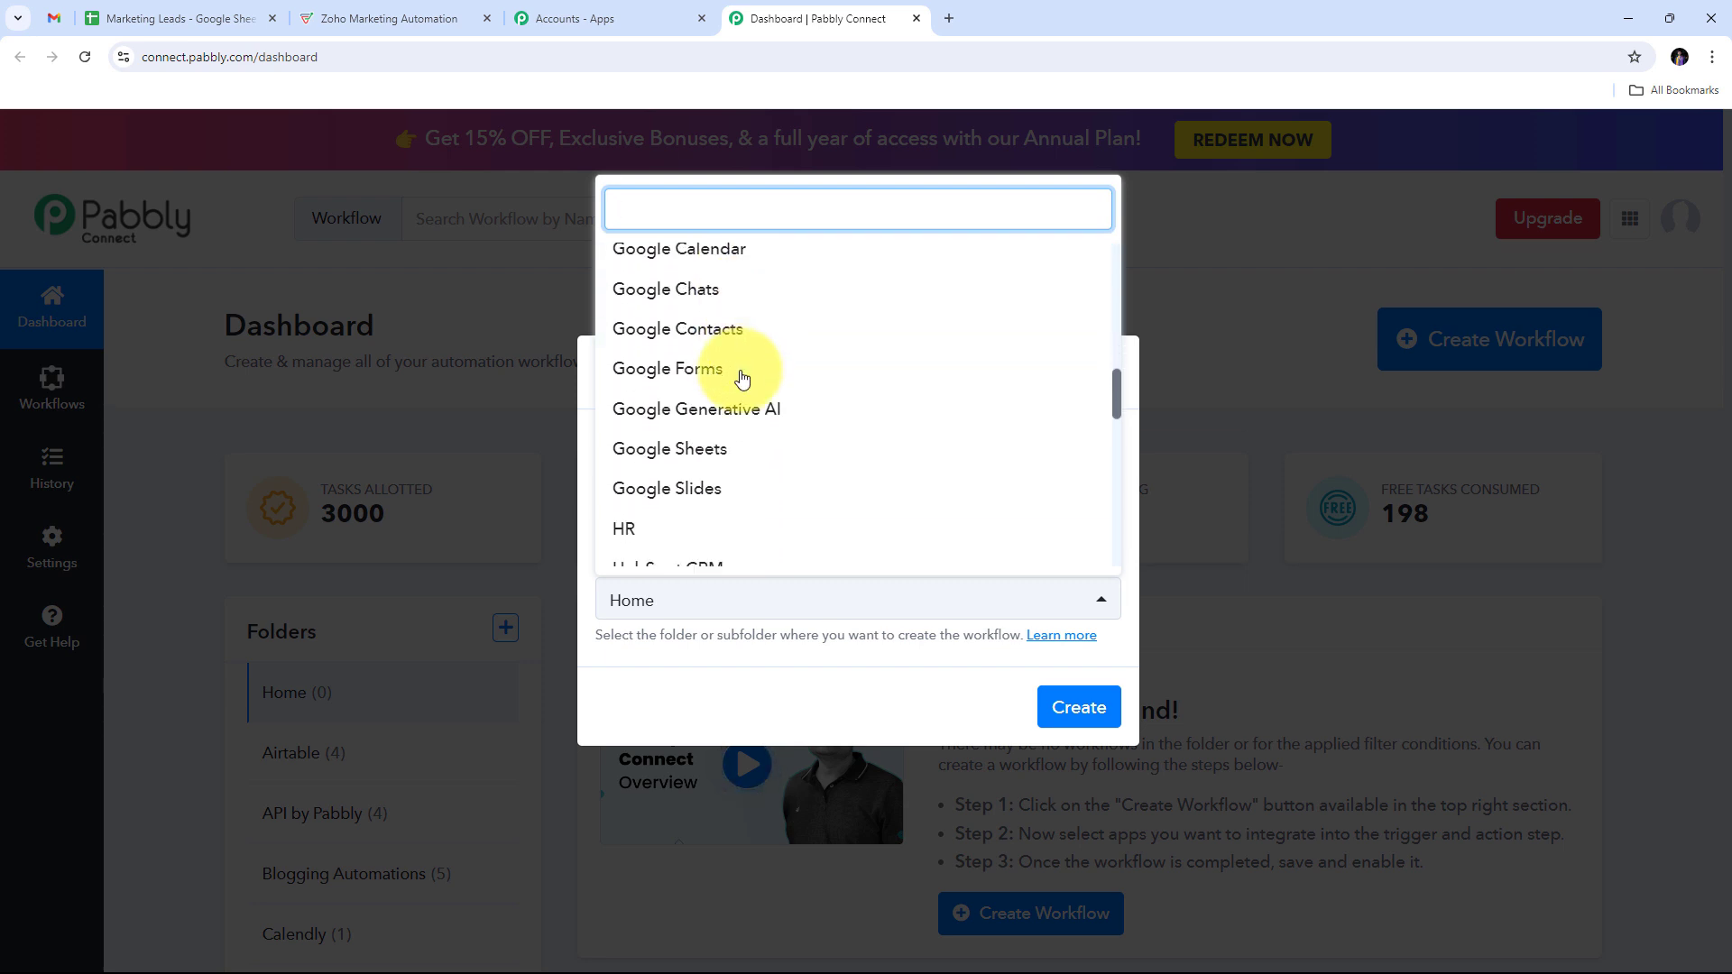
left_click(693, 460)
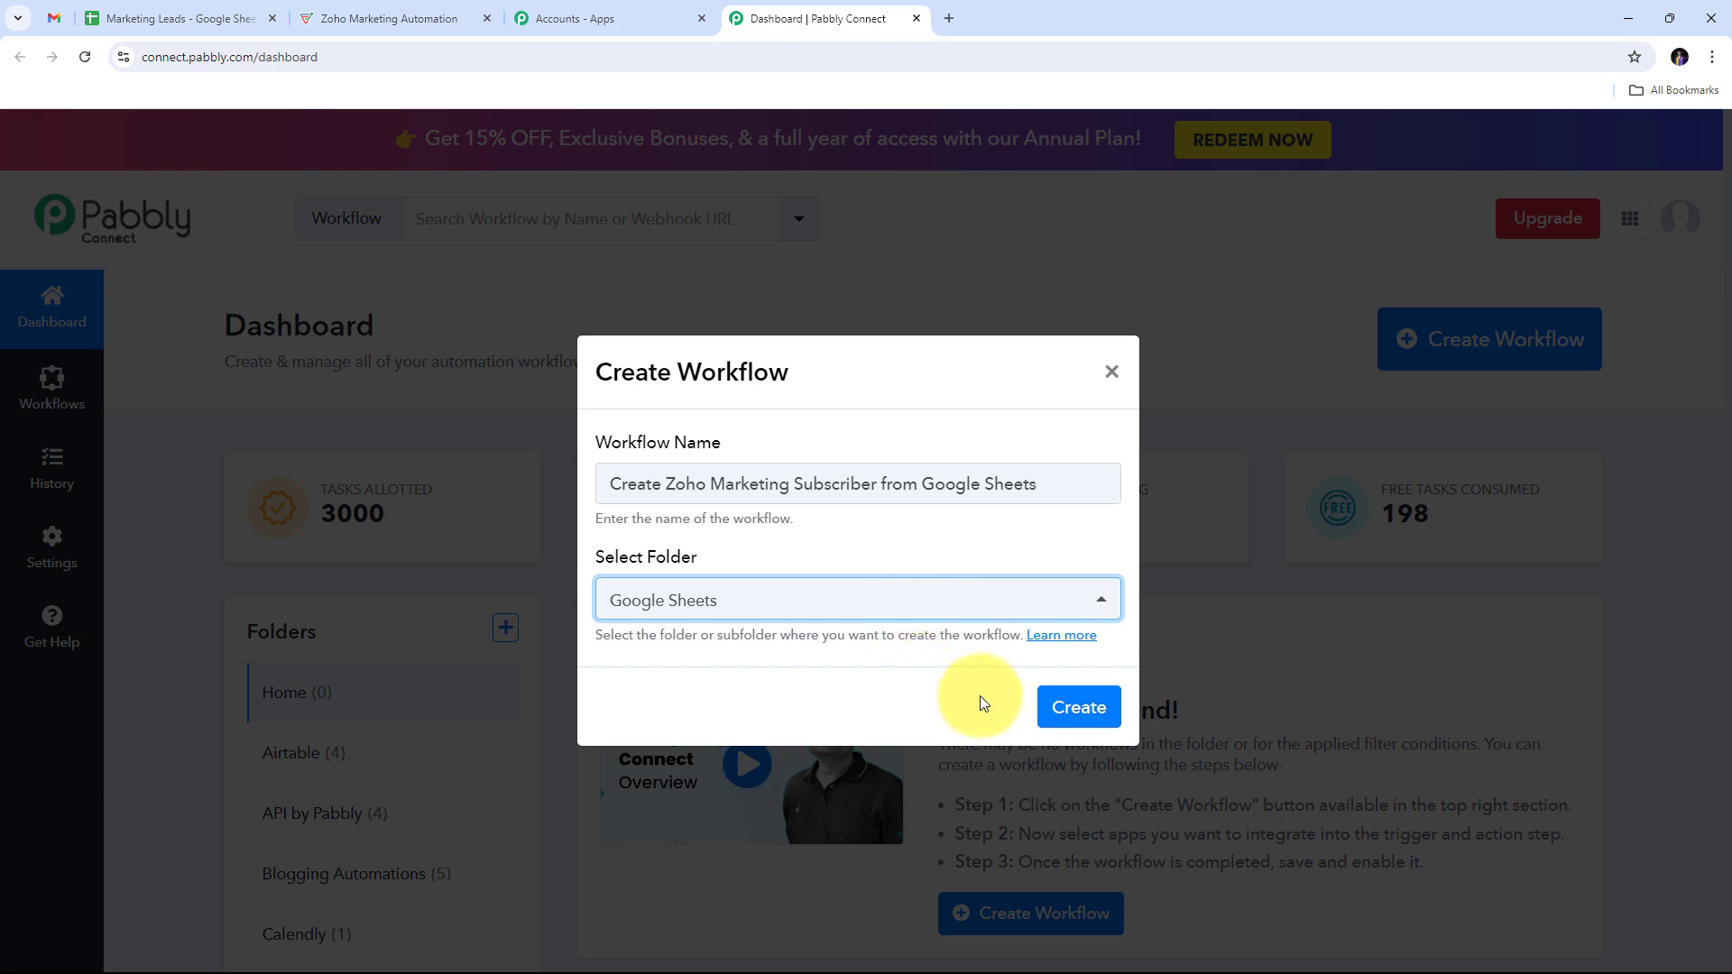
left_click(1082, 711)
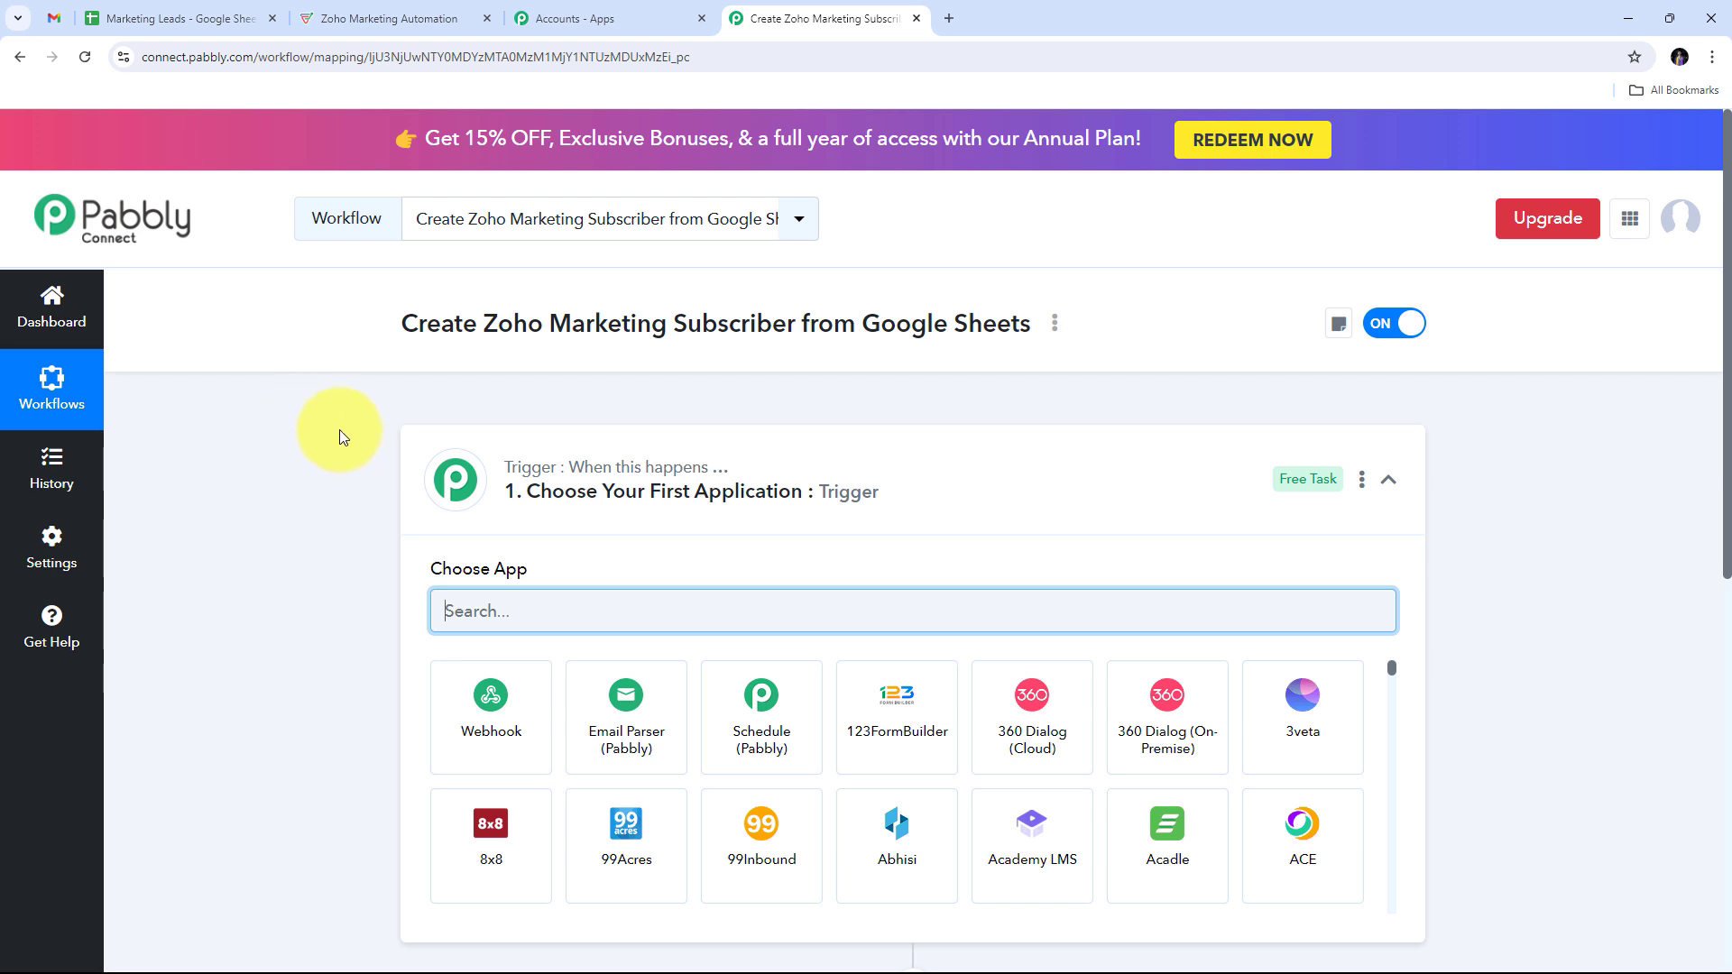
Step: Search the trigger's app list for 'Google Sheets'
scroll(418, 315, "down", 2)
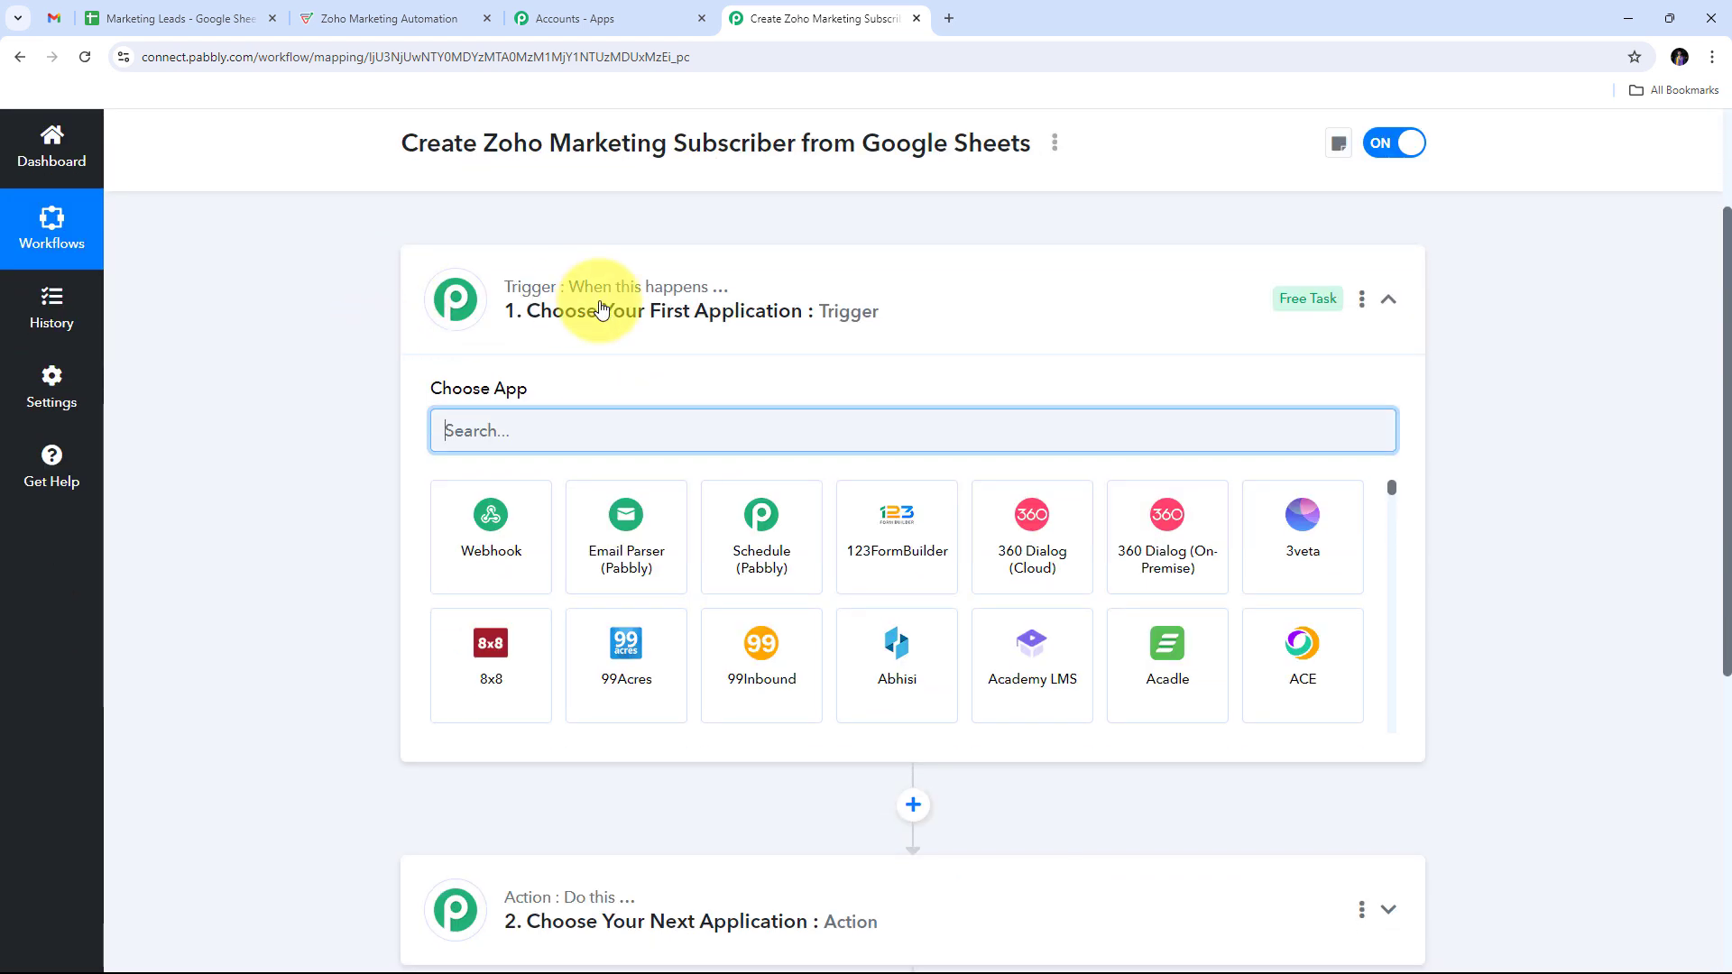
scroll(360, 671, "down", 1)
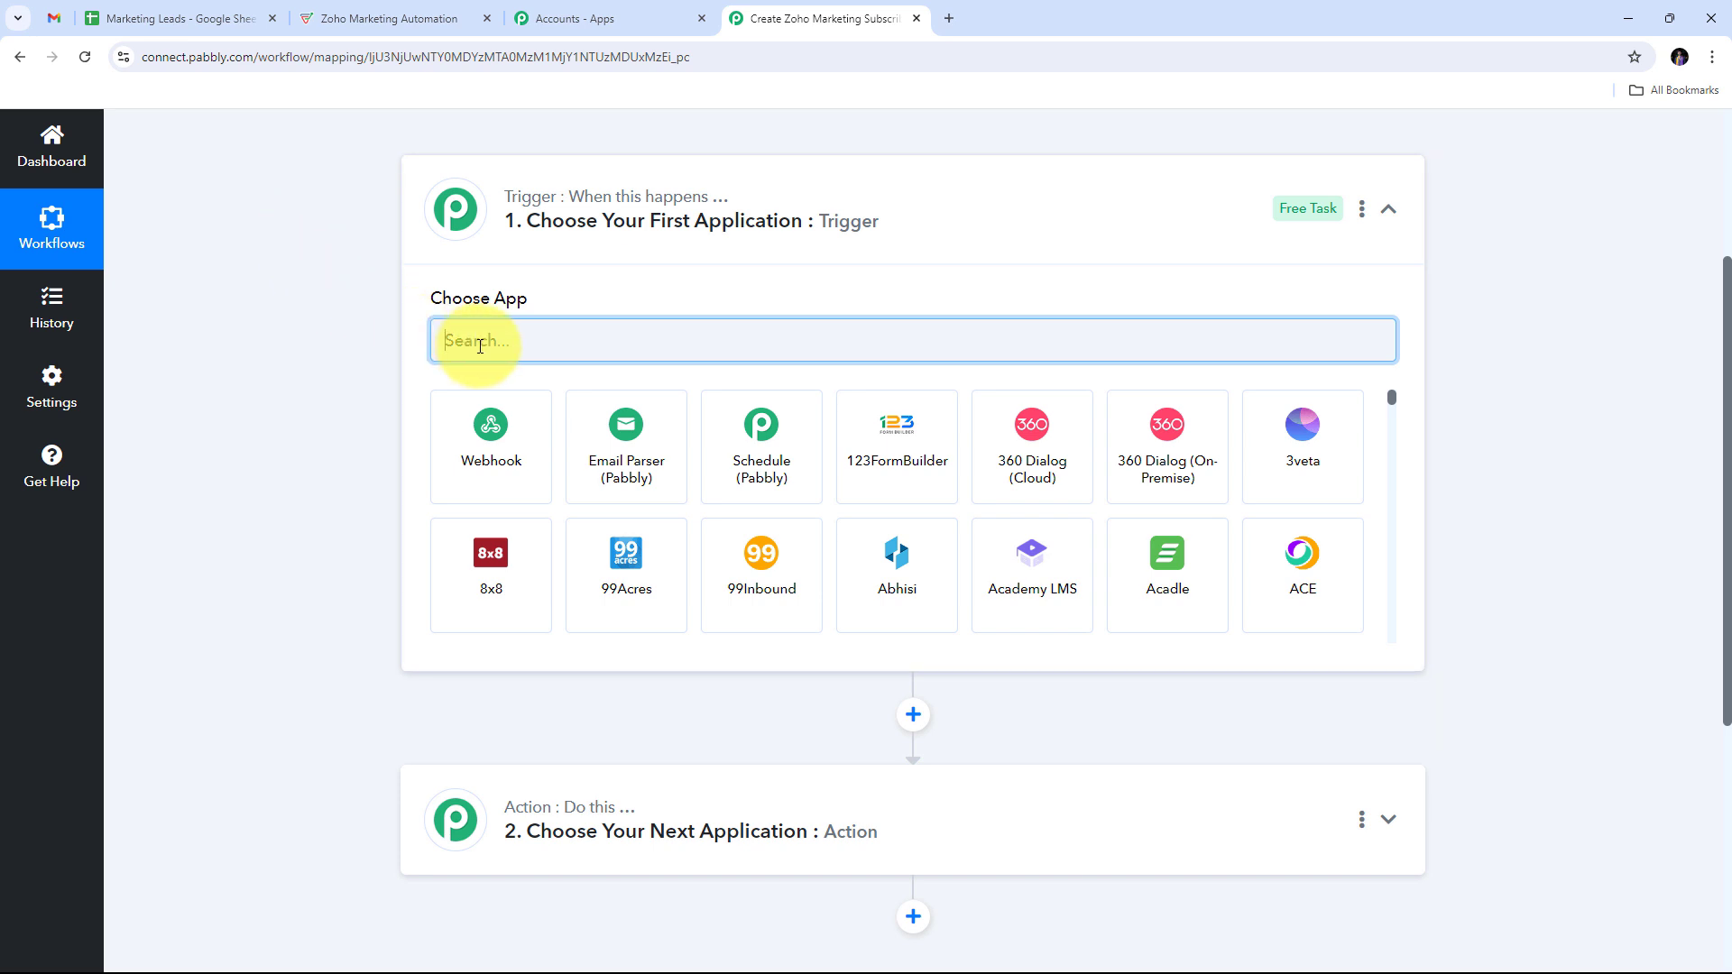
type("G")
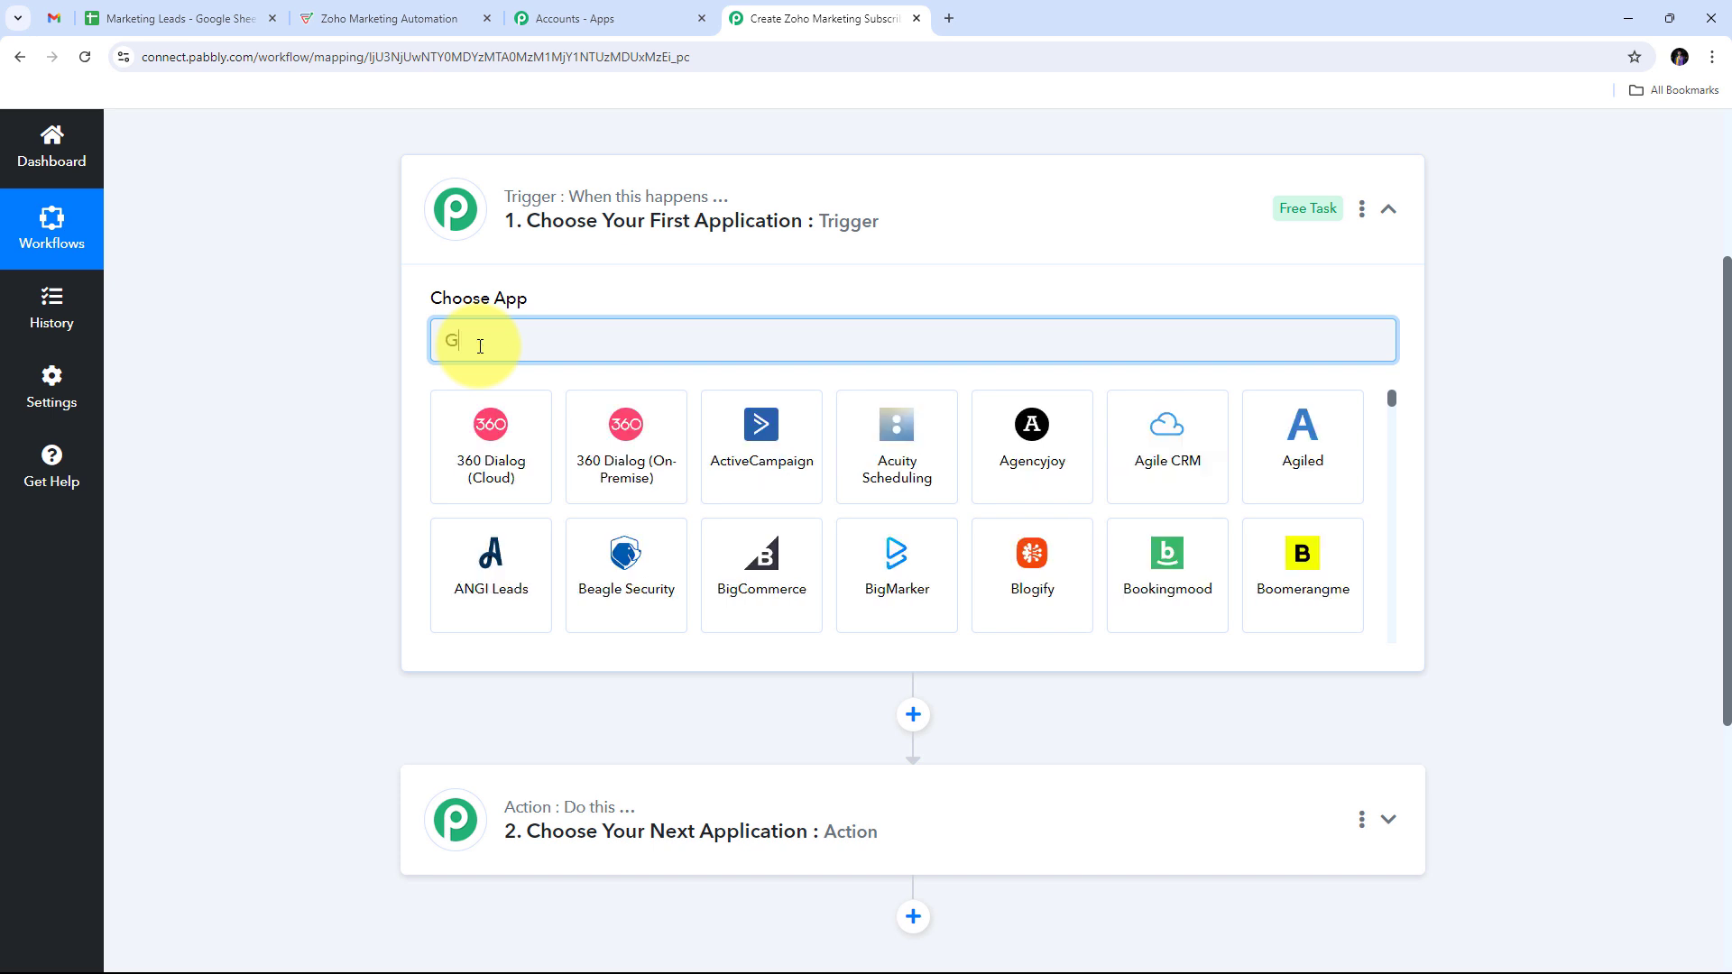
type("oogle ")
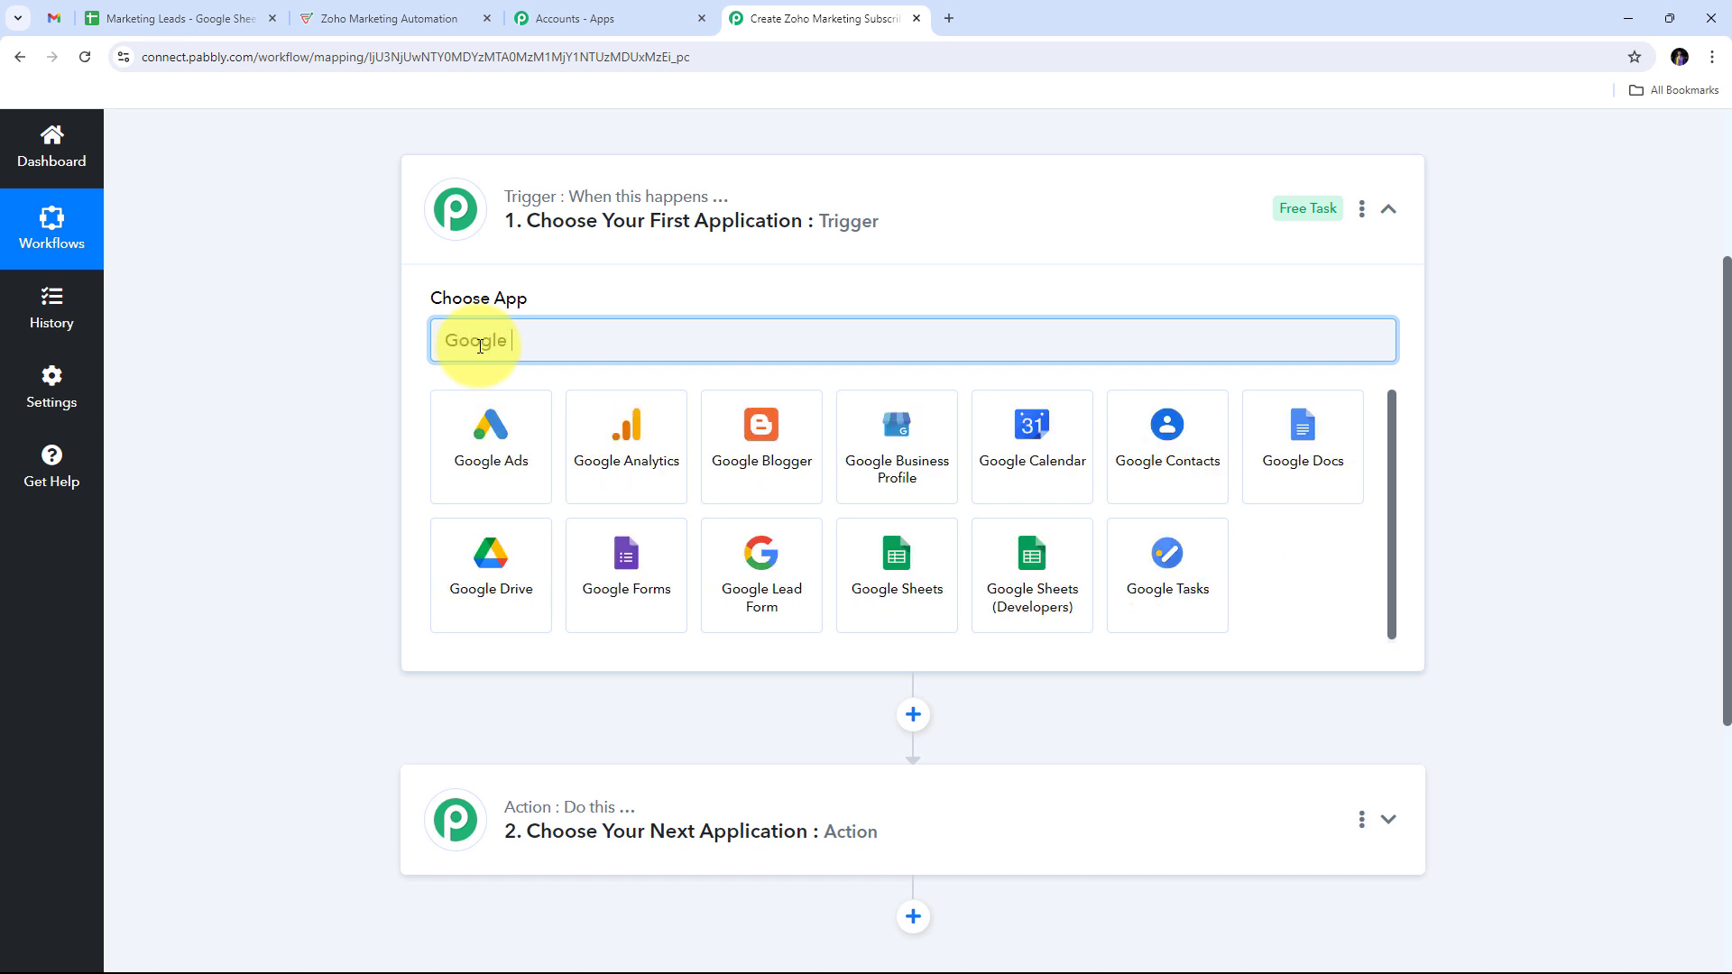
type("Sheets")
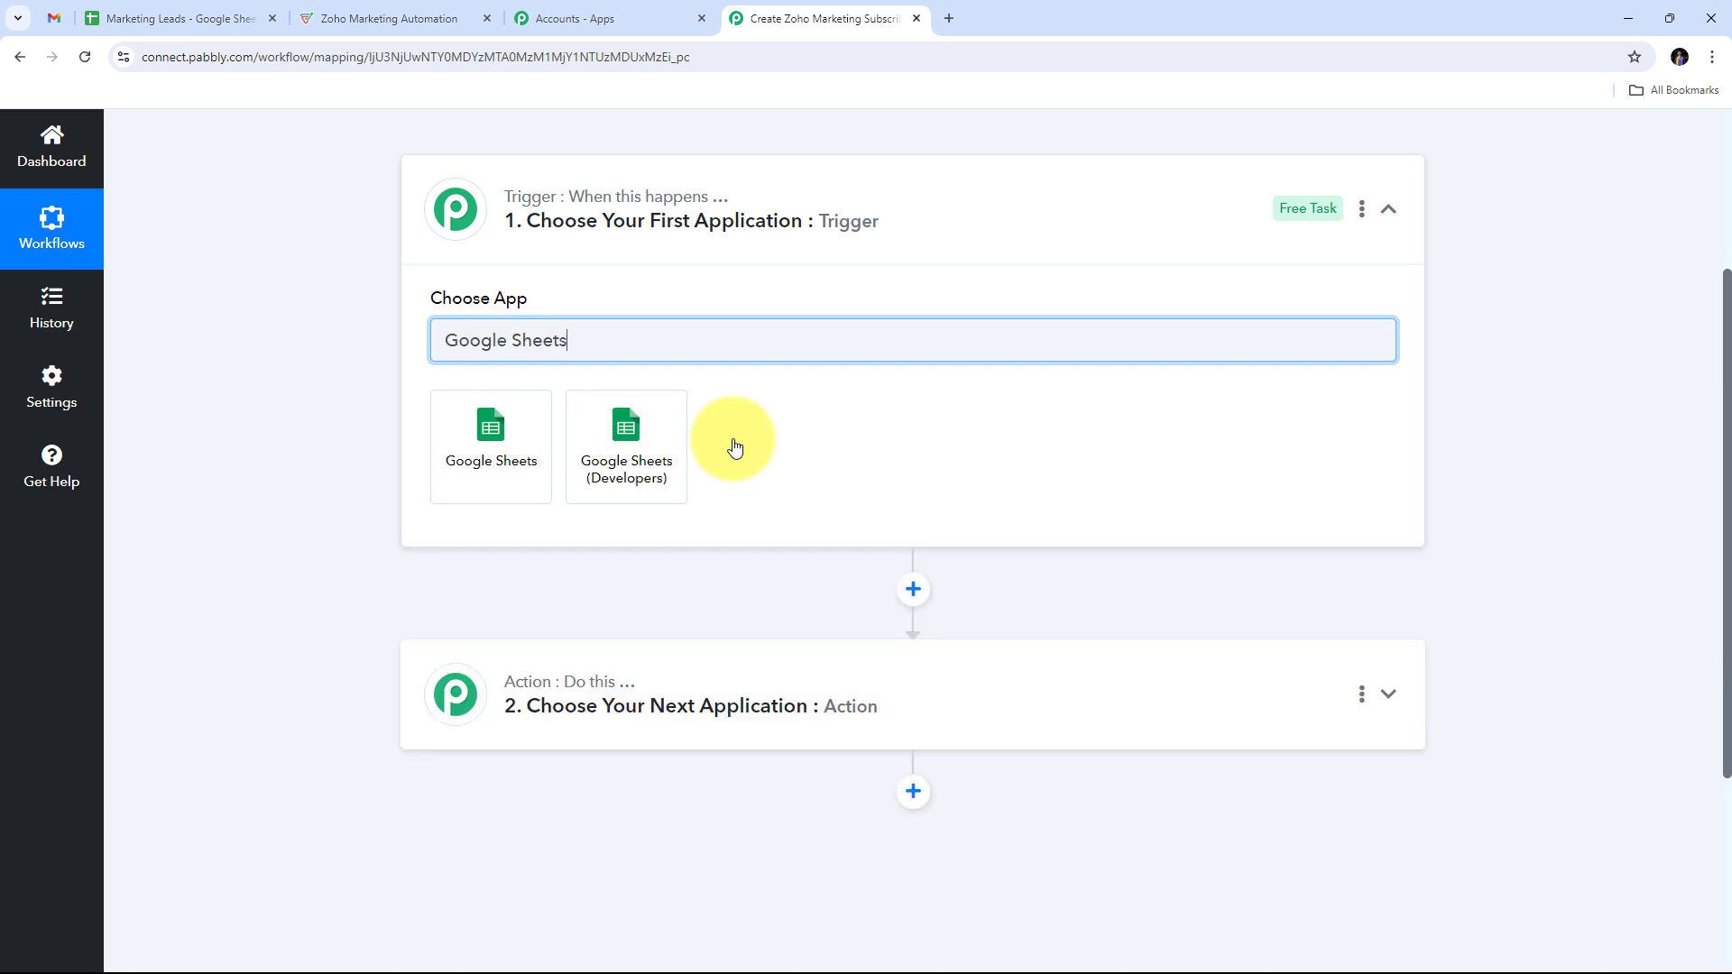
Step: Make Google Sheets the trigger app with event New or Updated Spreadsheet Row
left_click(496, 444)
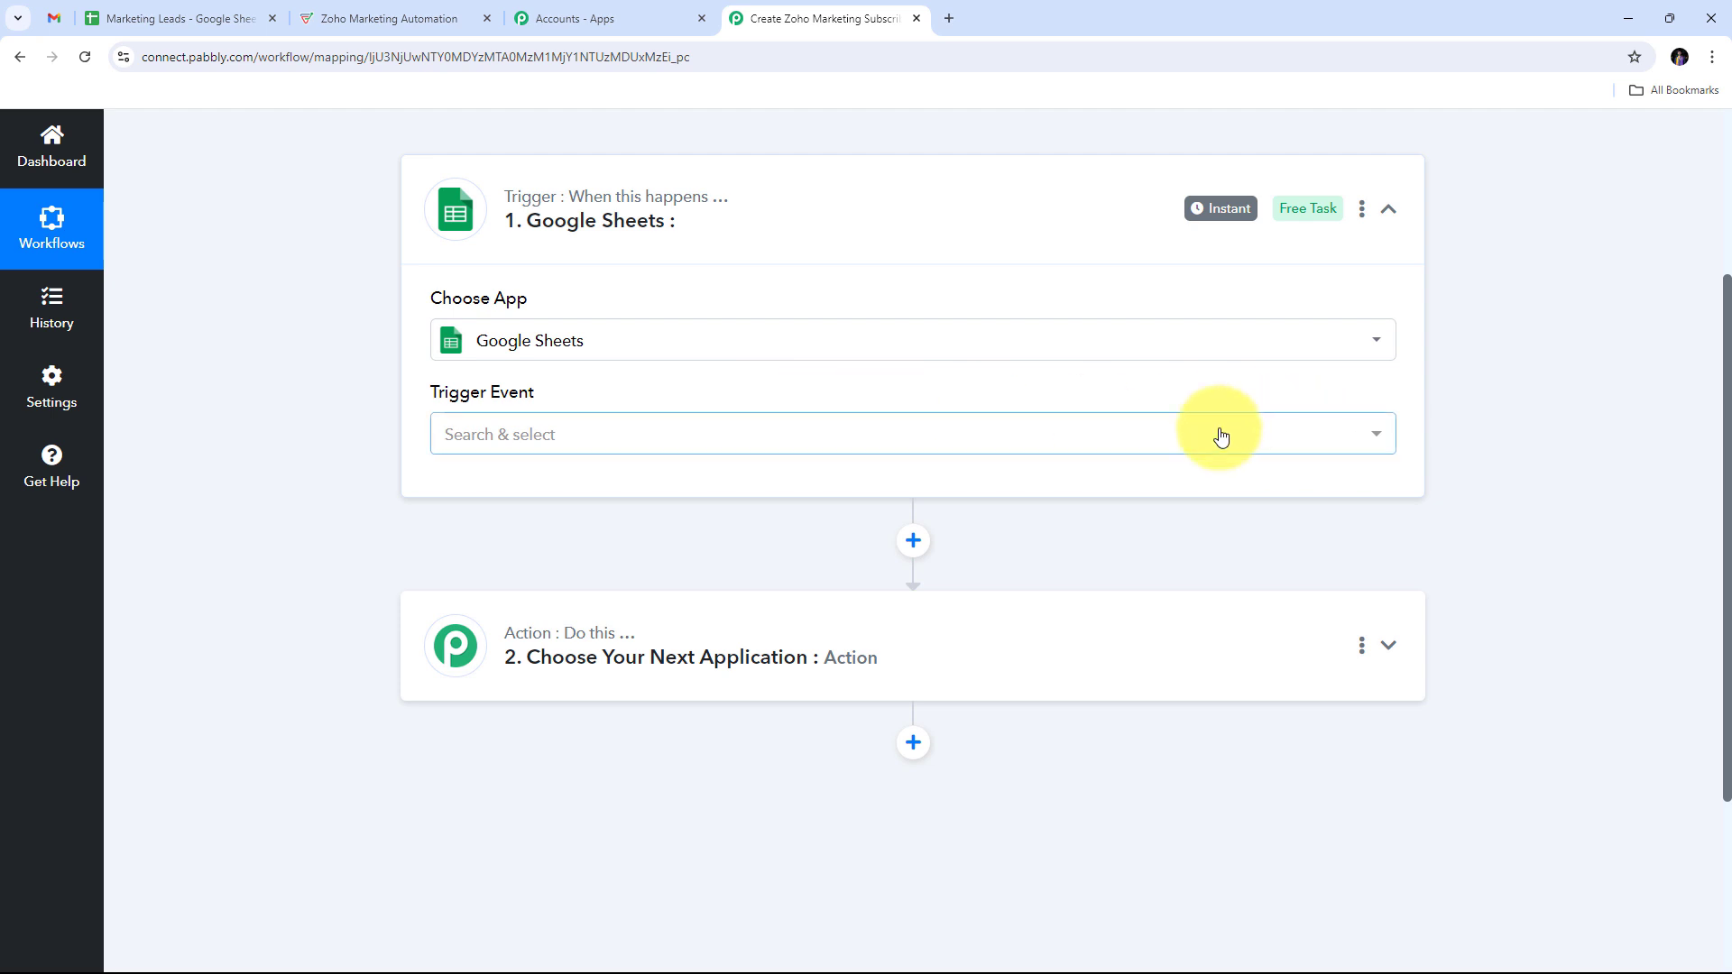
left_click(975, 437)
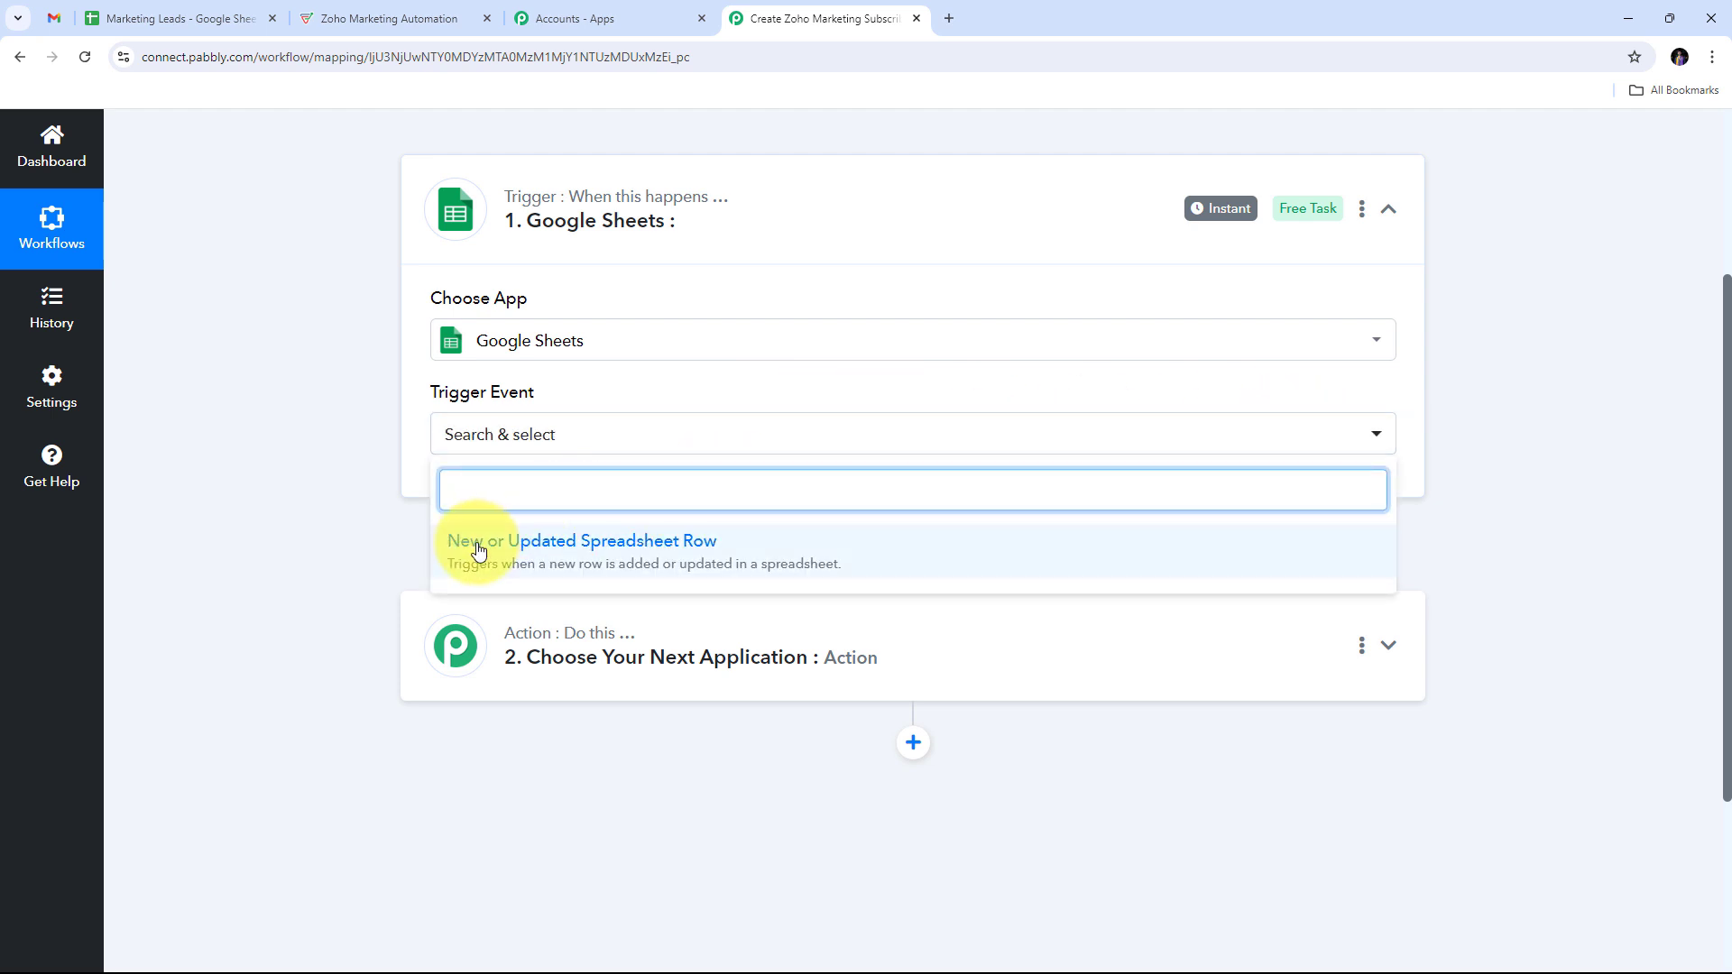
left_click(616, 552)
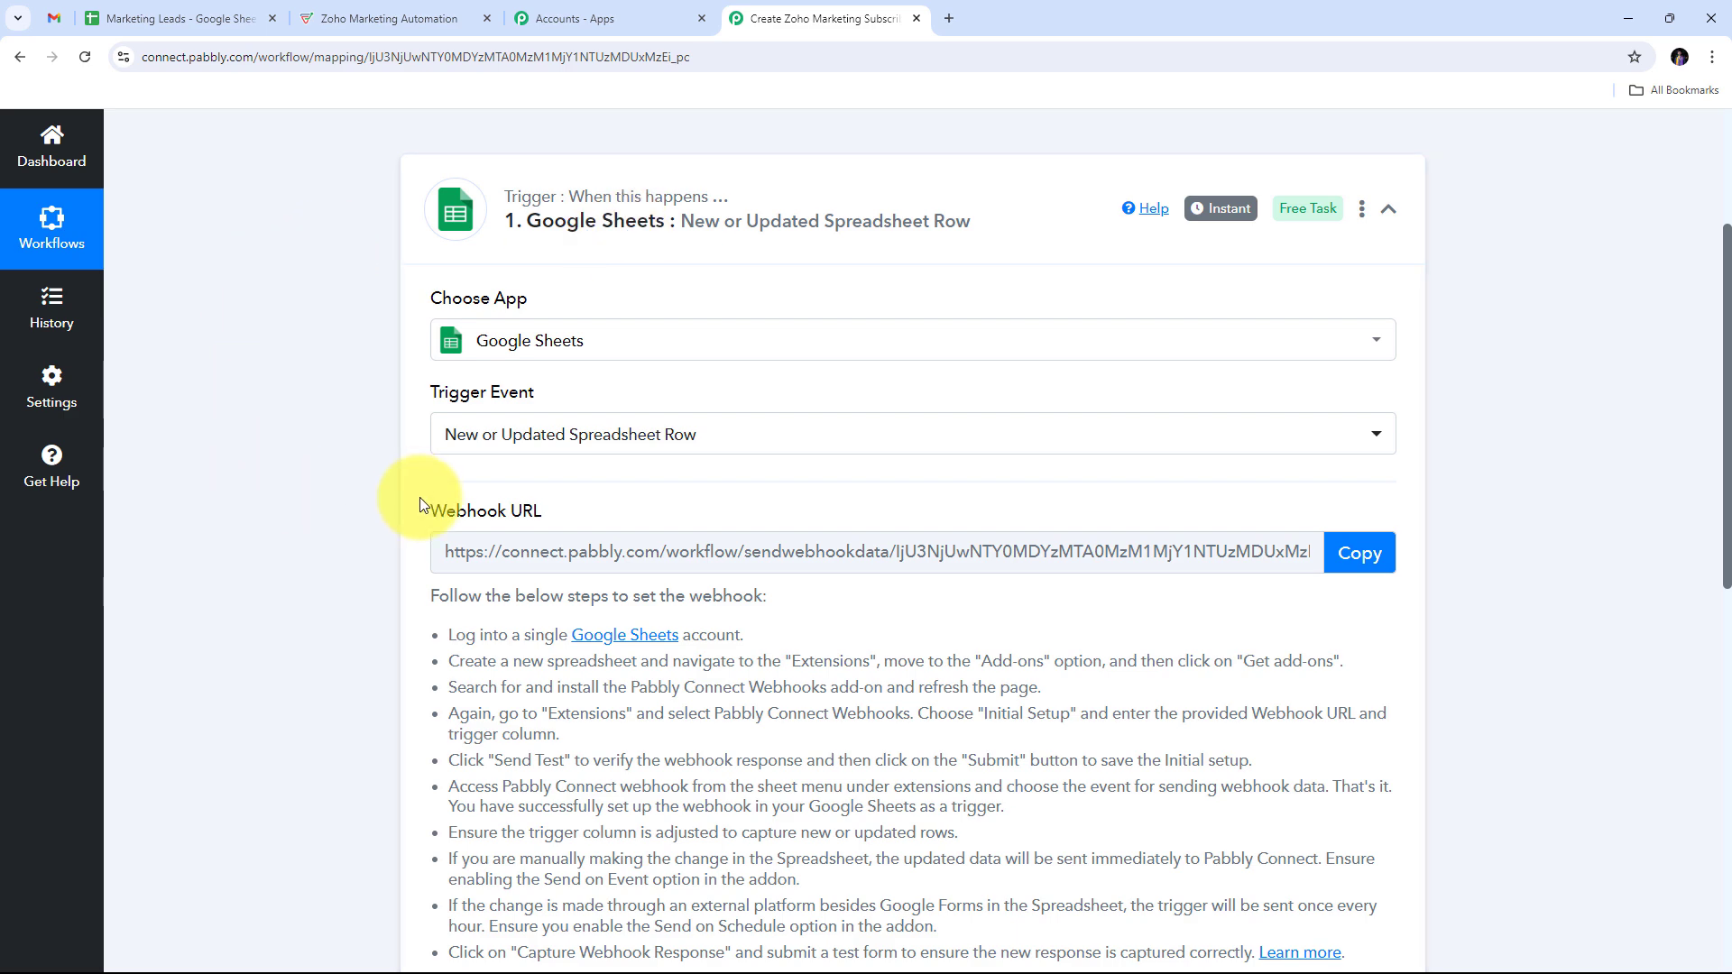
Step: Copy the trigger's webhook URL and return to the Marketing Leads sheet
left_click_drag(425, 512, 728, 503)
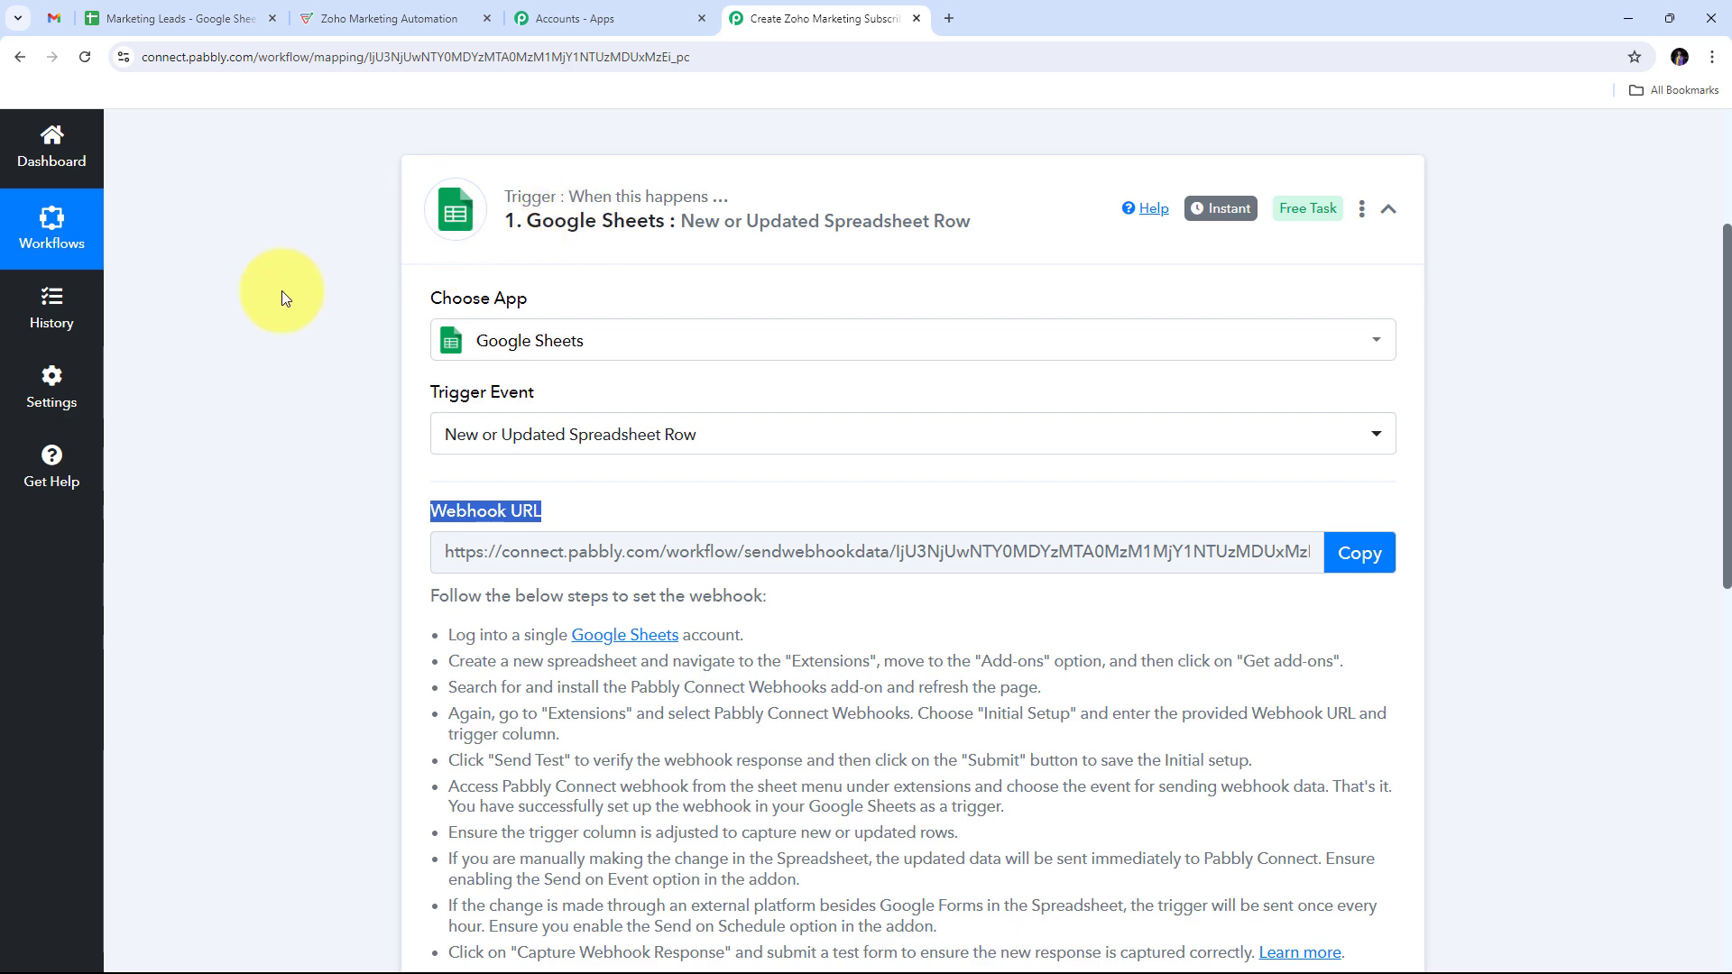
scroll(298, 307, "down", 2)
left_click_drag(445, 451, 1399, 839)
scroll(436, 377, "up", 1)
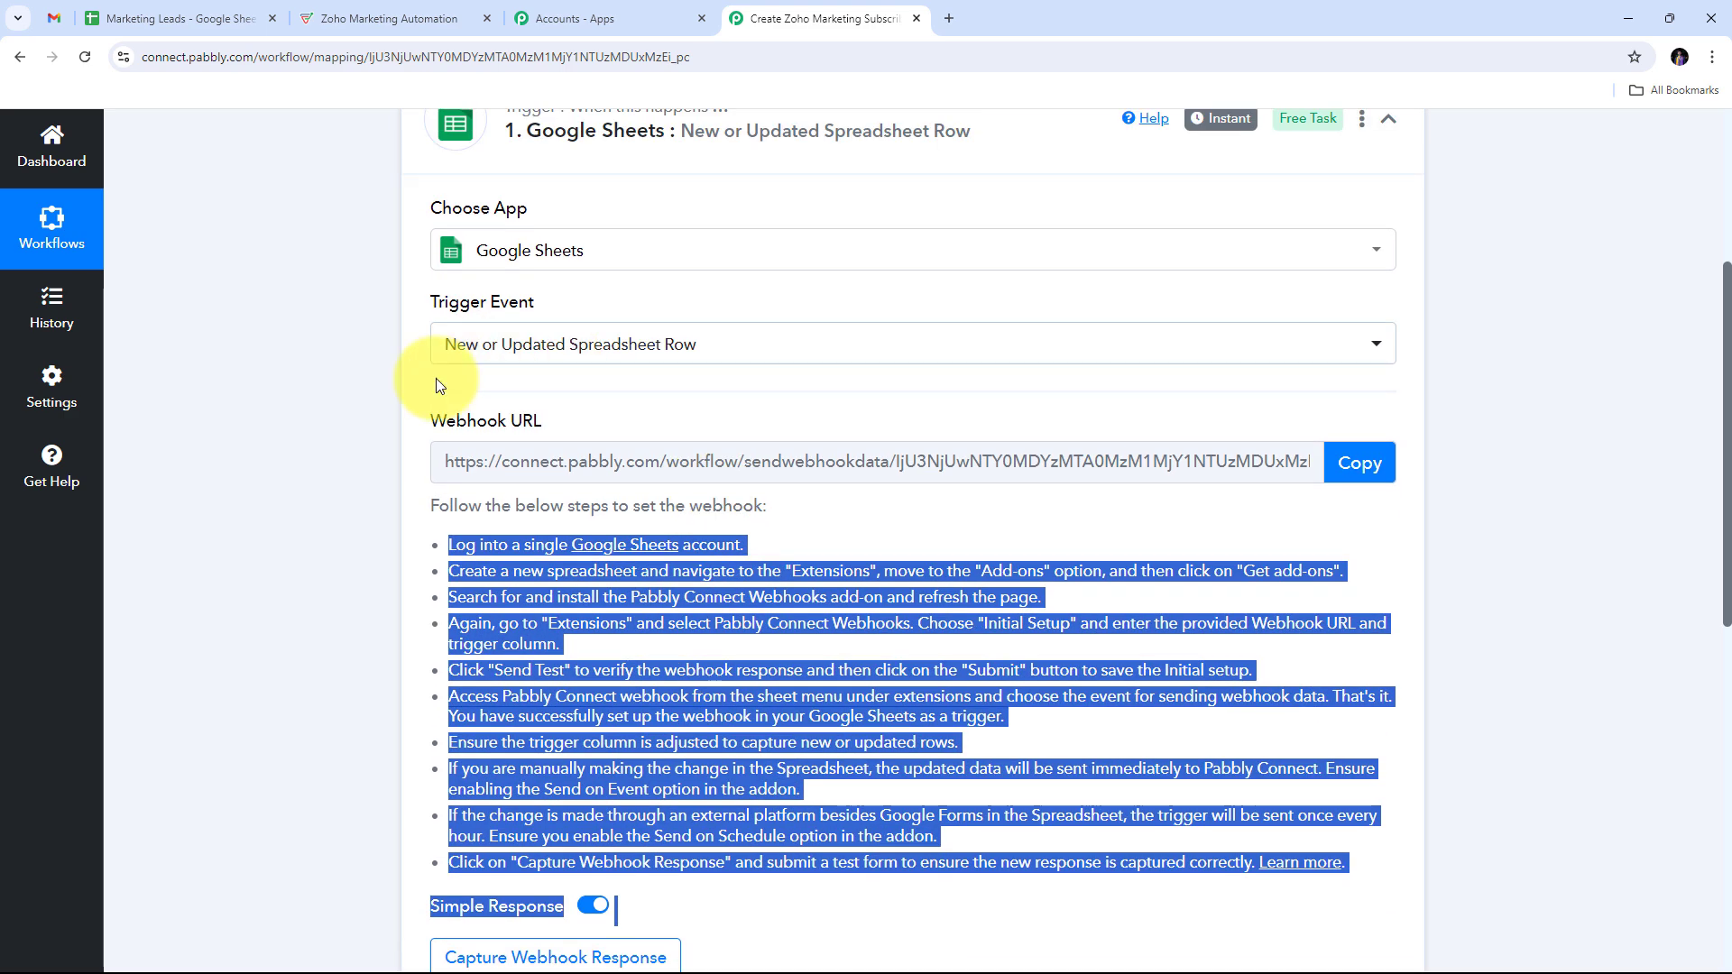
left_click(1353, 463)
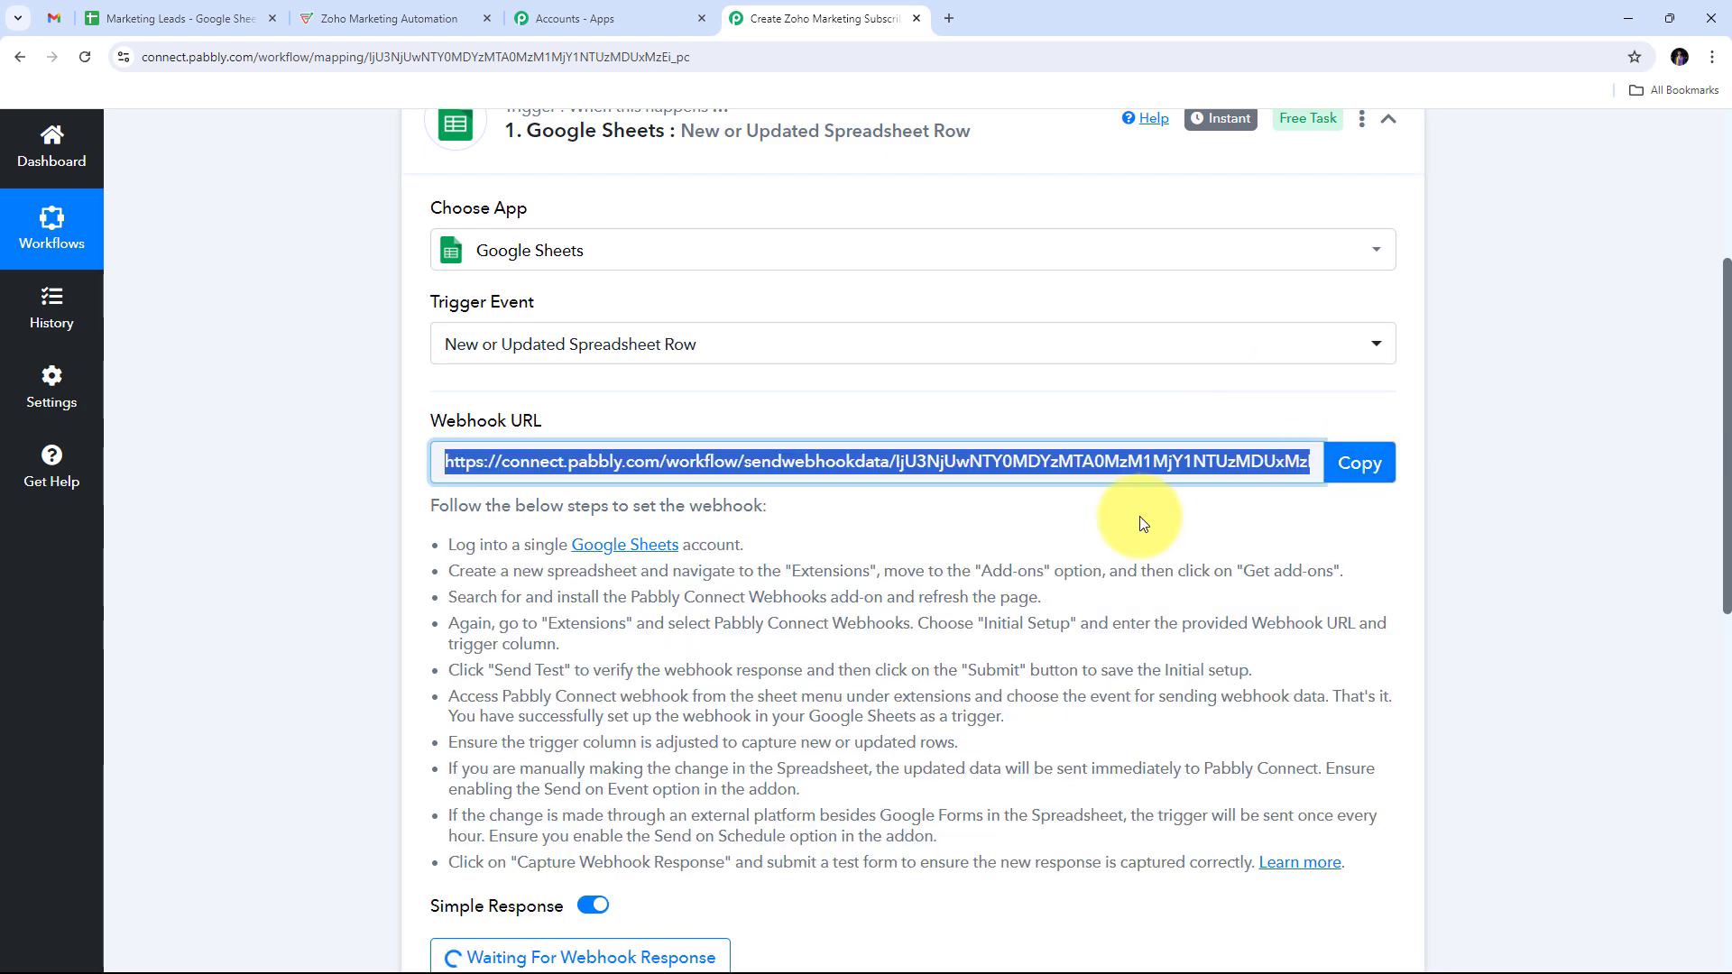
left_click(176, 18)
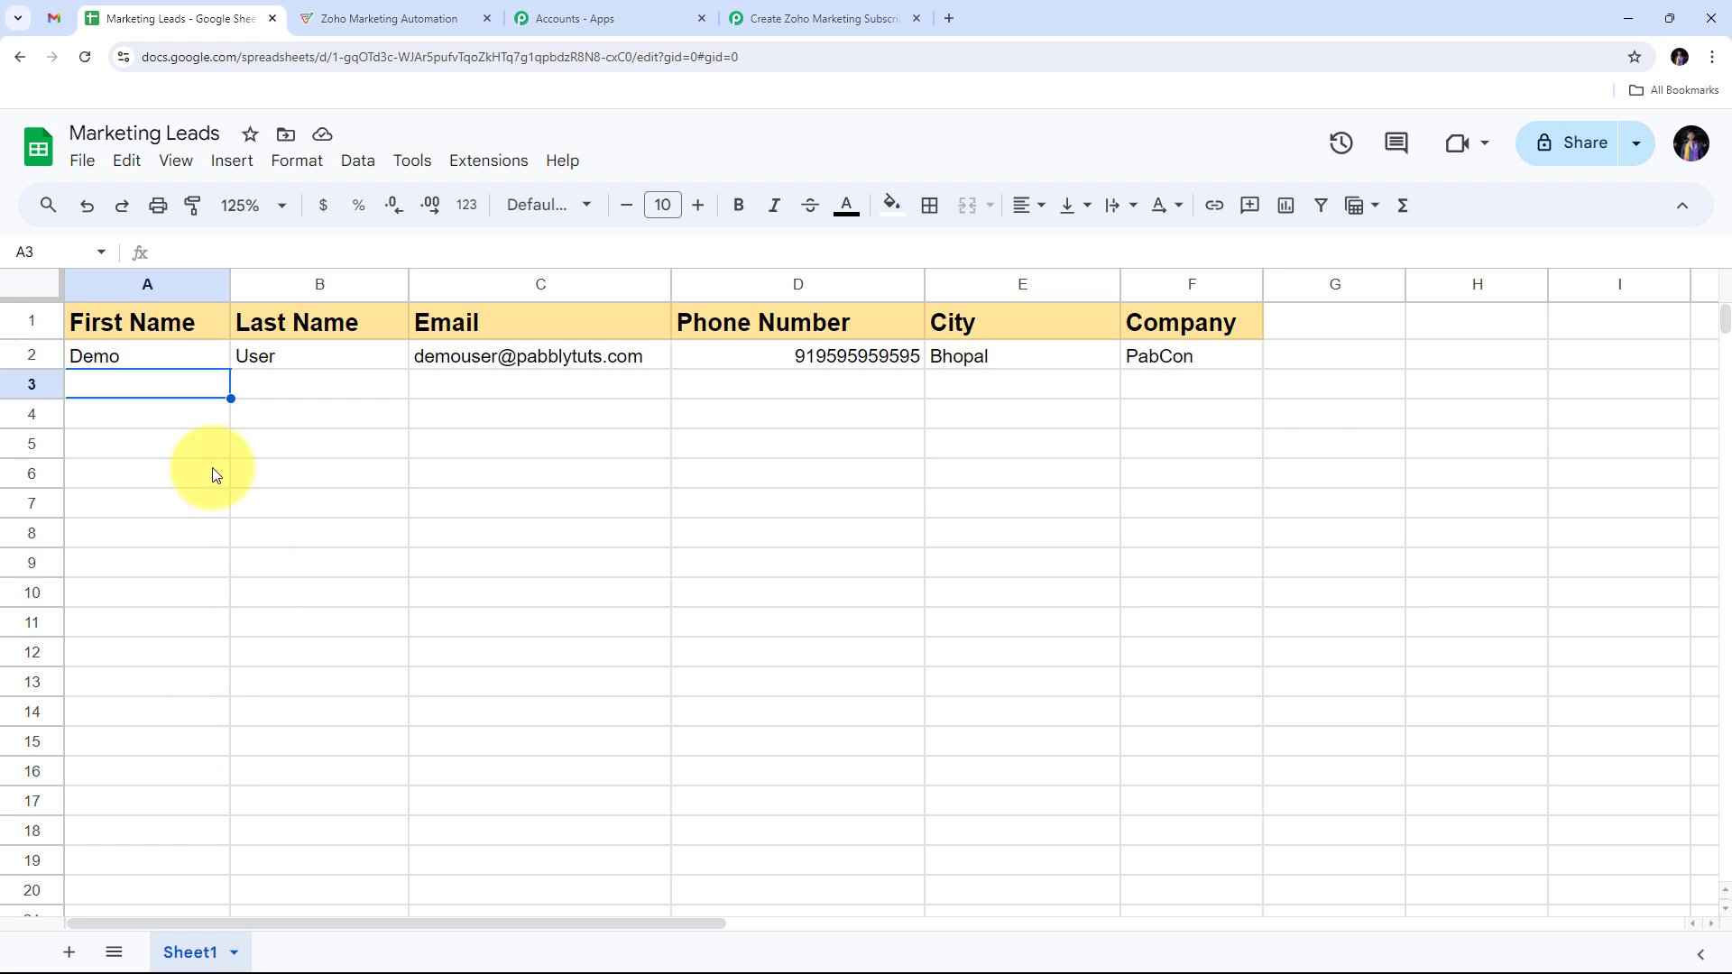
Step: Look up the Pabbly Connect Webhooks add-on in the Google Workspace Marketplace
left_click(492, 171)
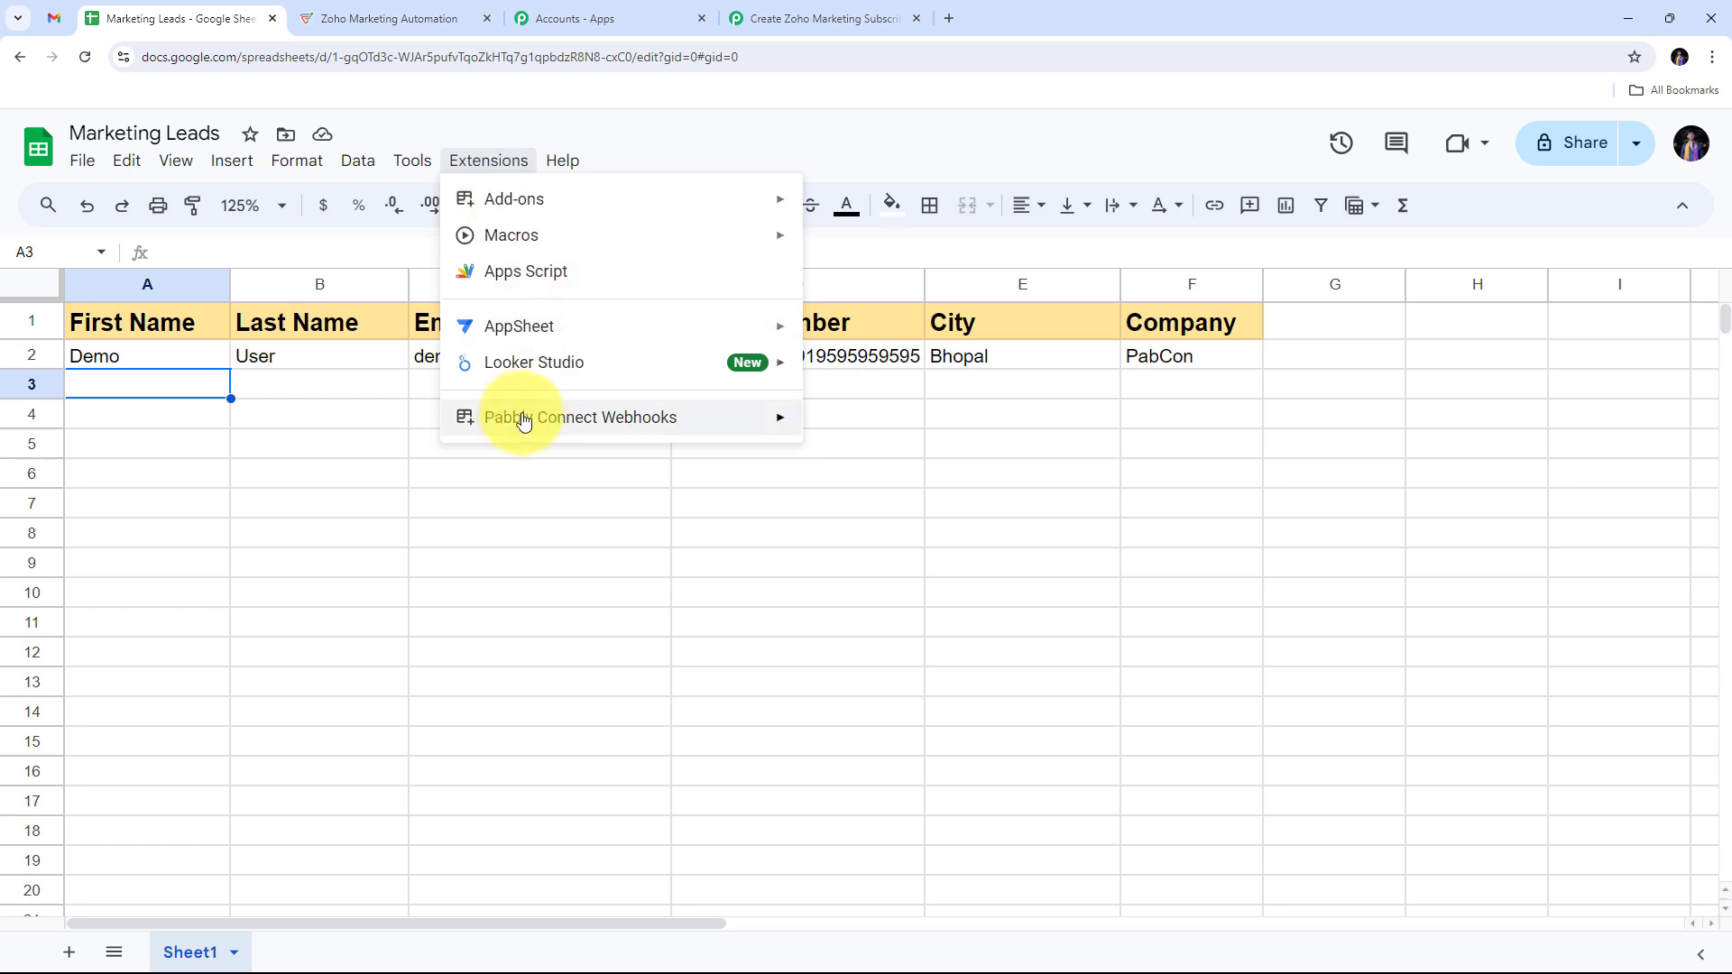
mouse_move(496, 431)
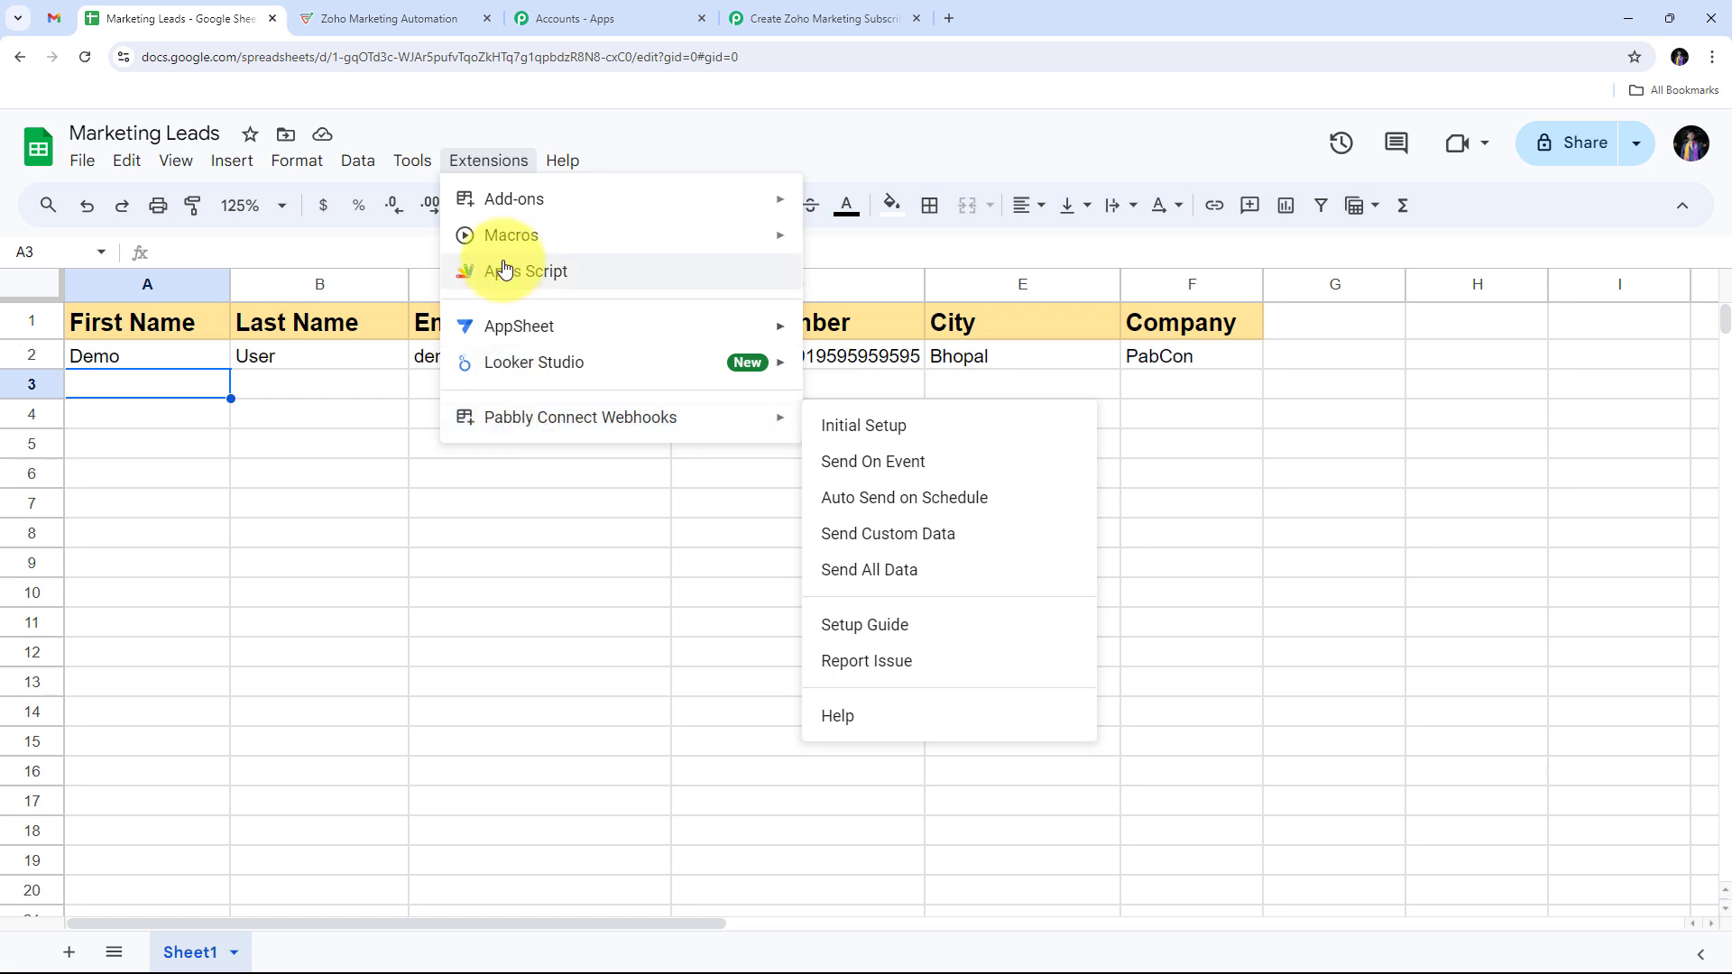
mouse_move(522, 217)
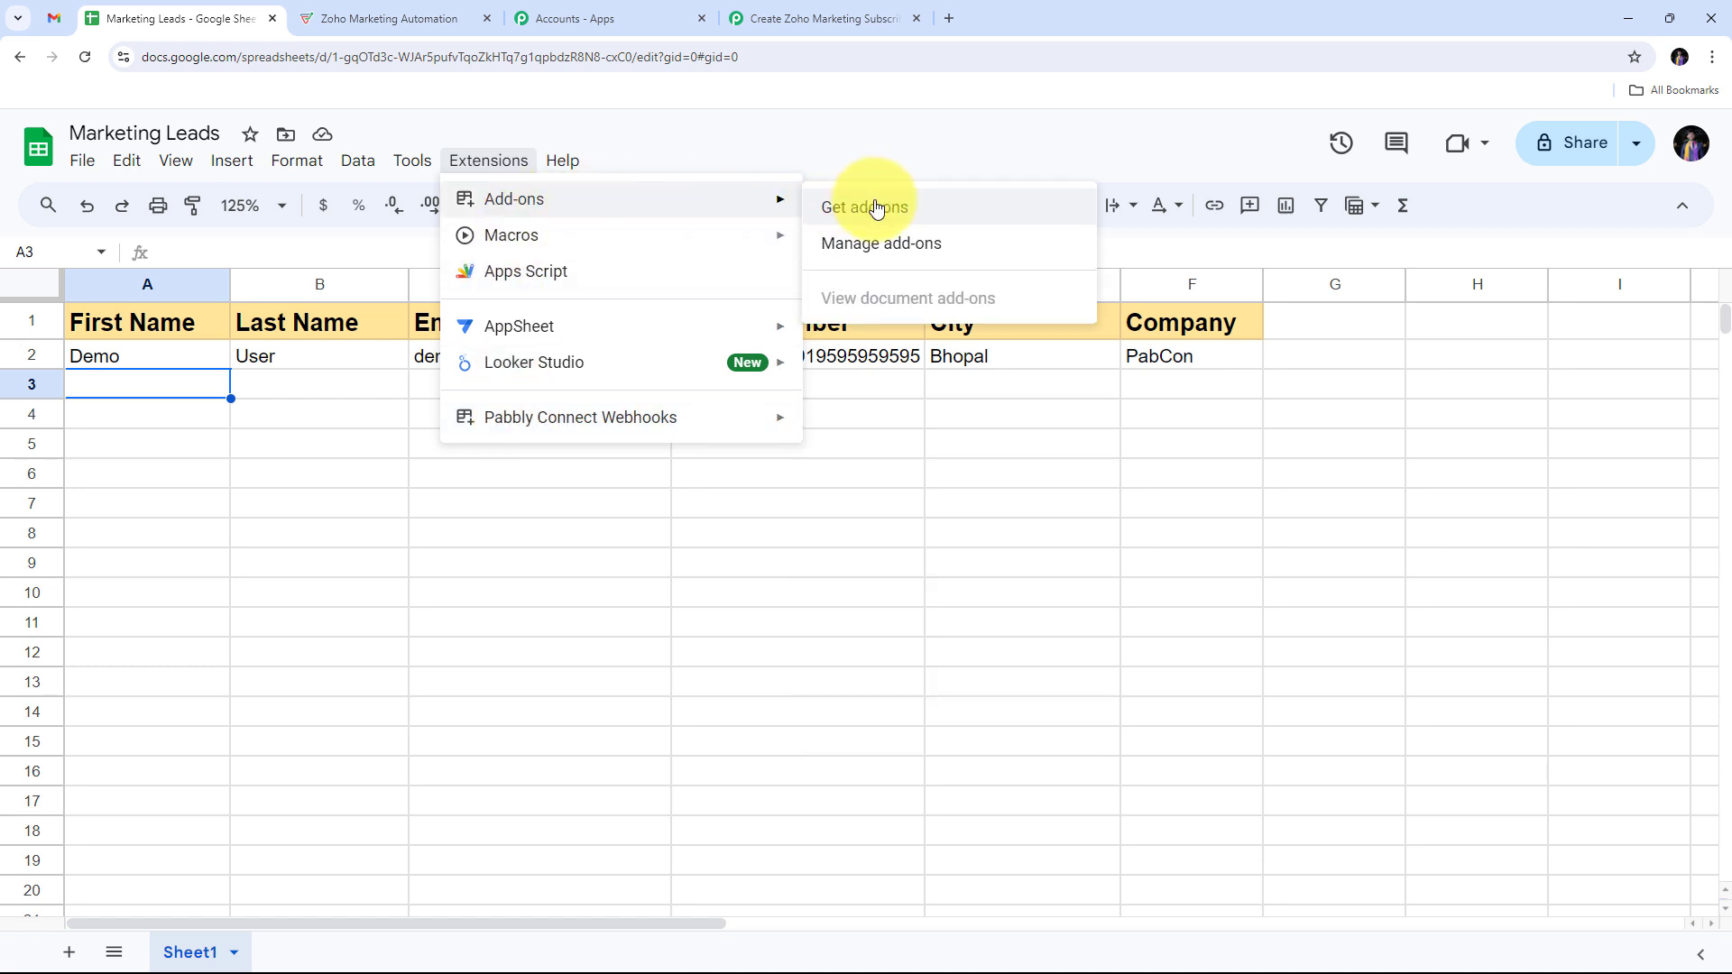
left_click(918, 219)
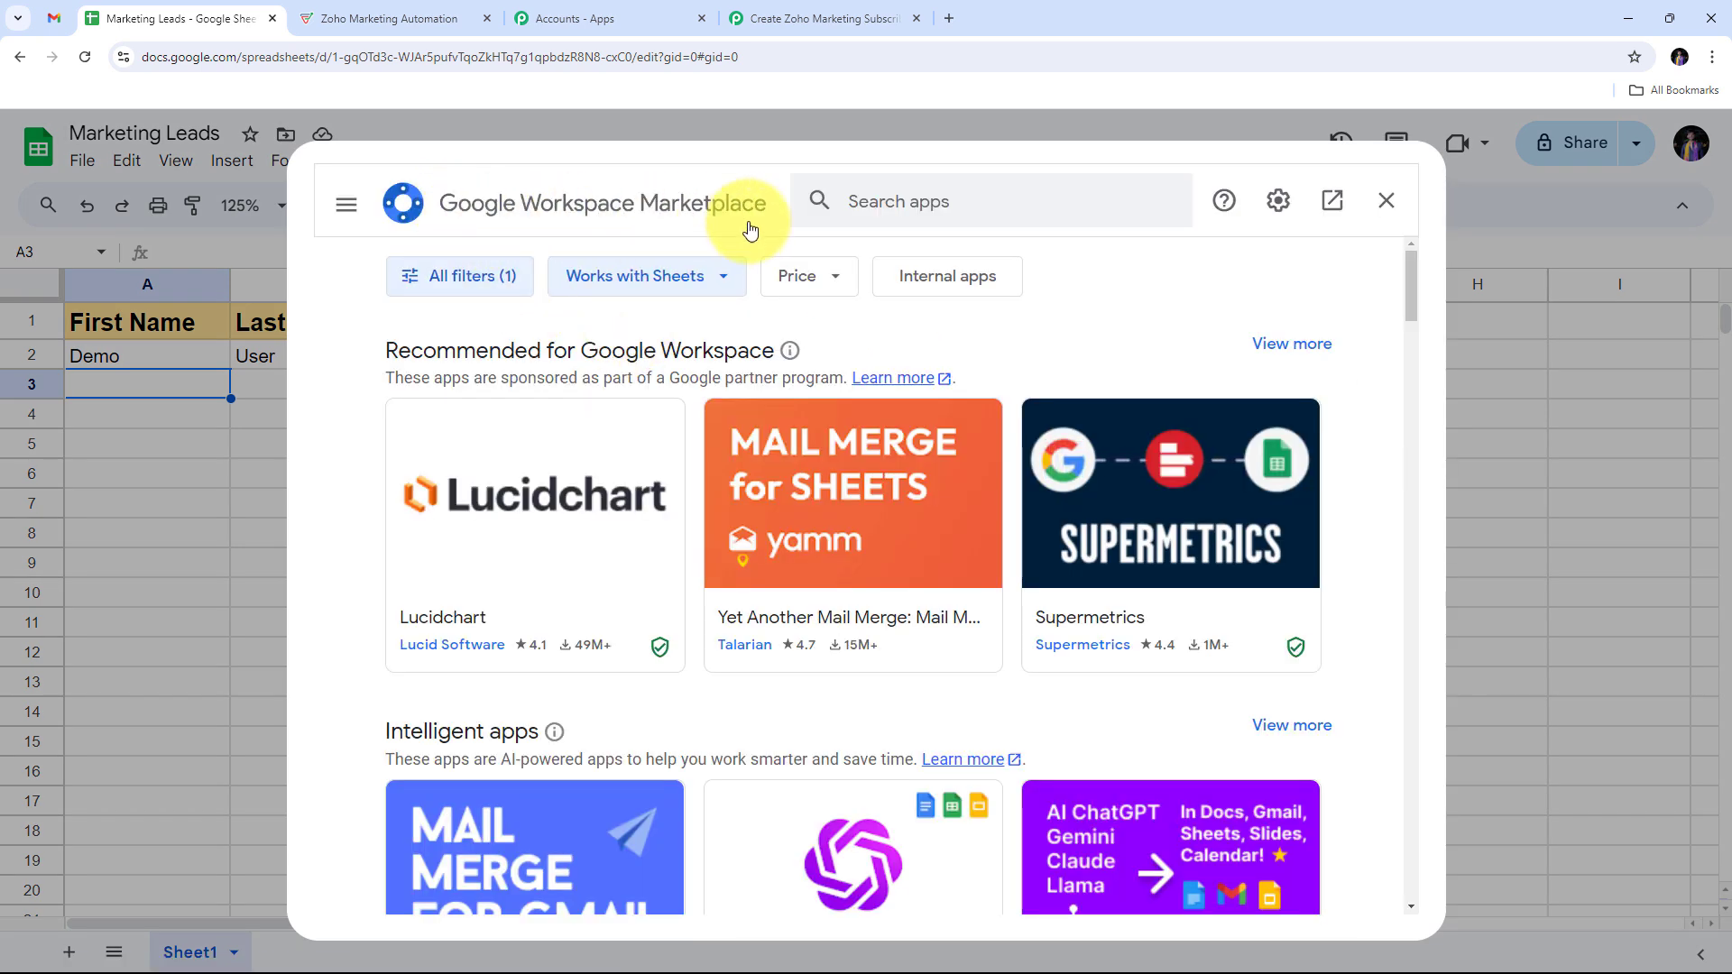
left_click(917, 200)
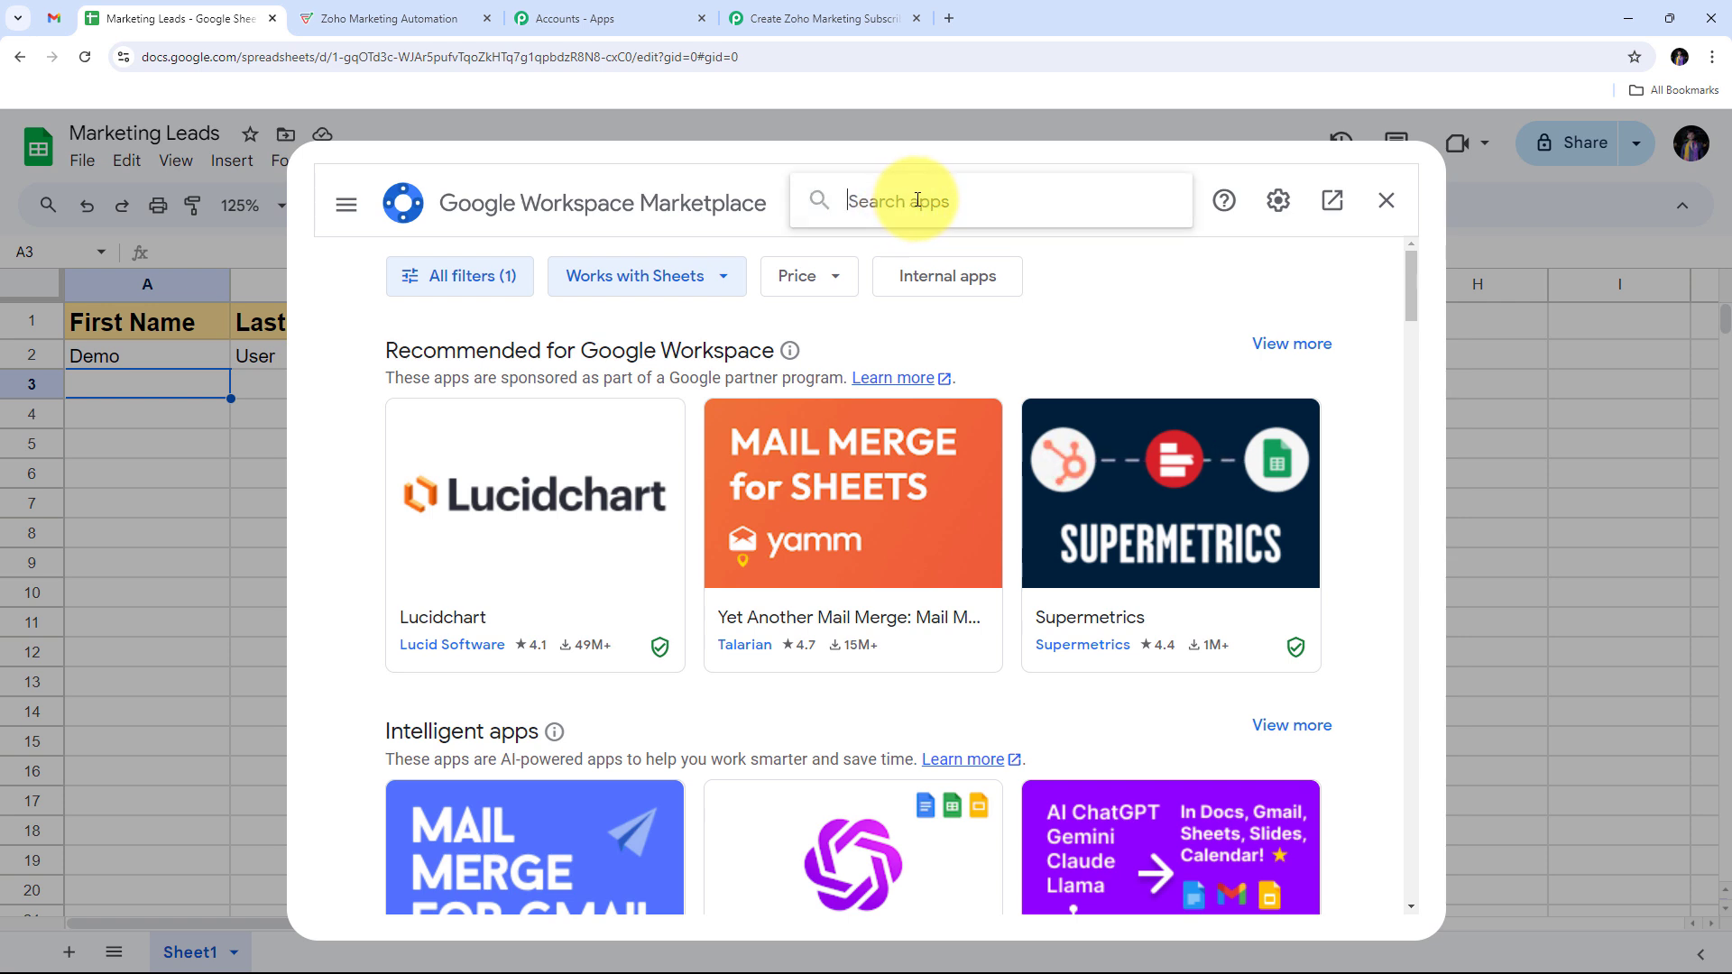
type("Pabbly")
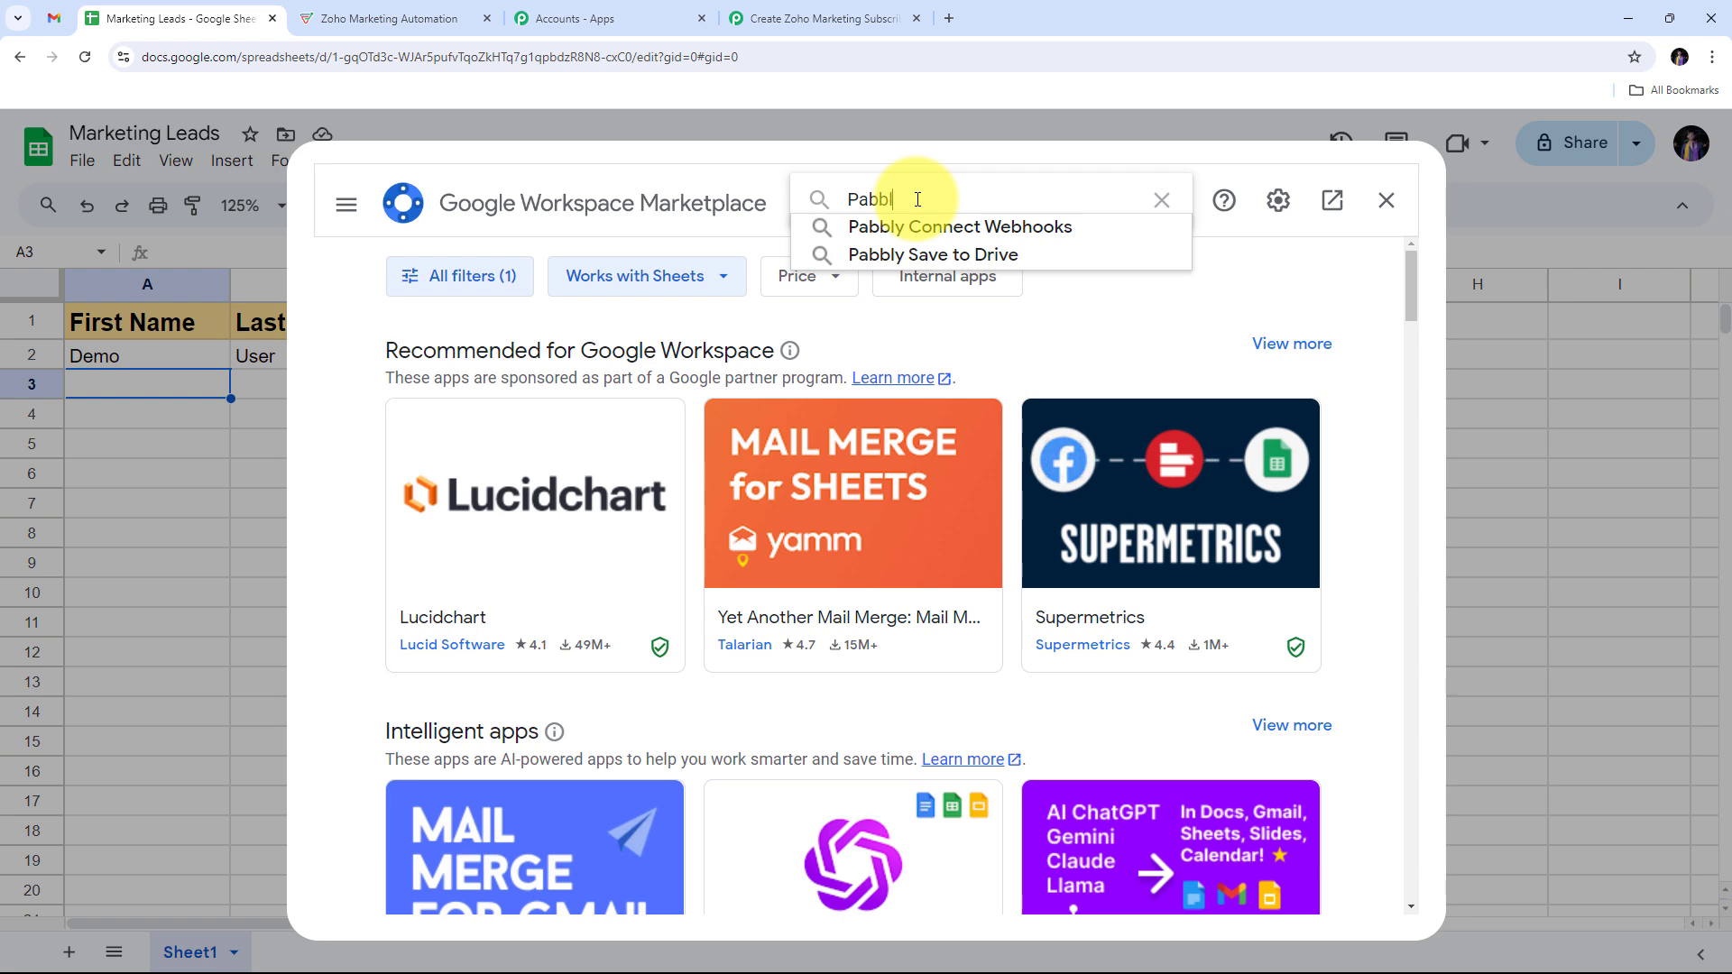
left_click(924, 226)
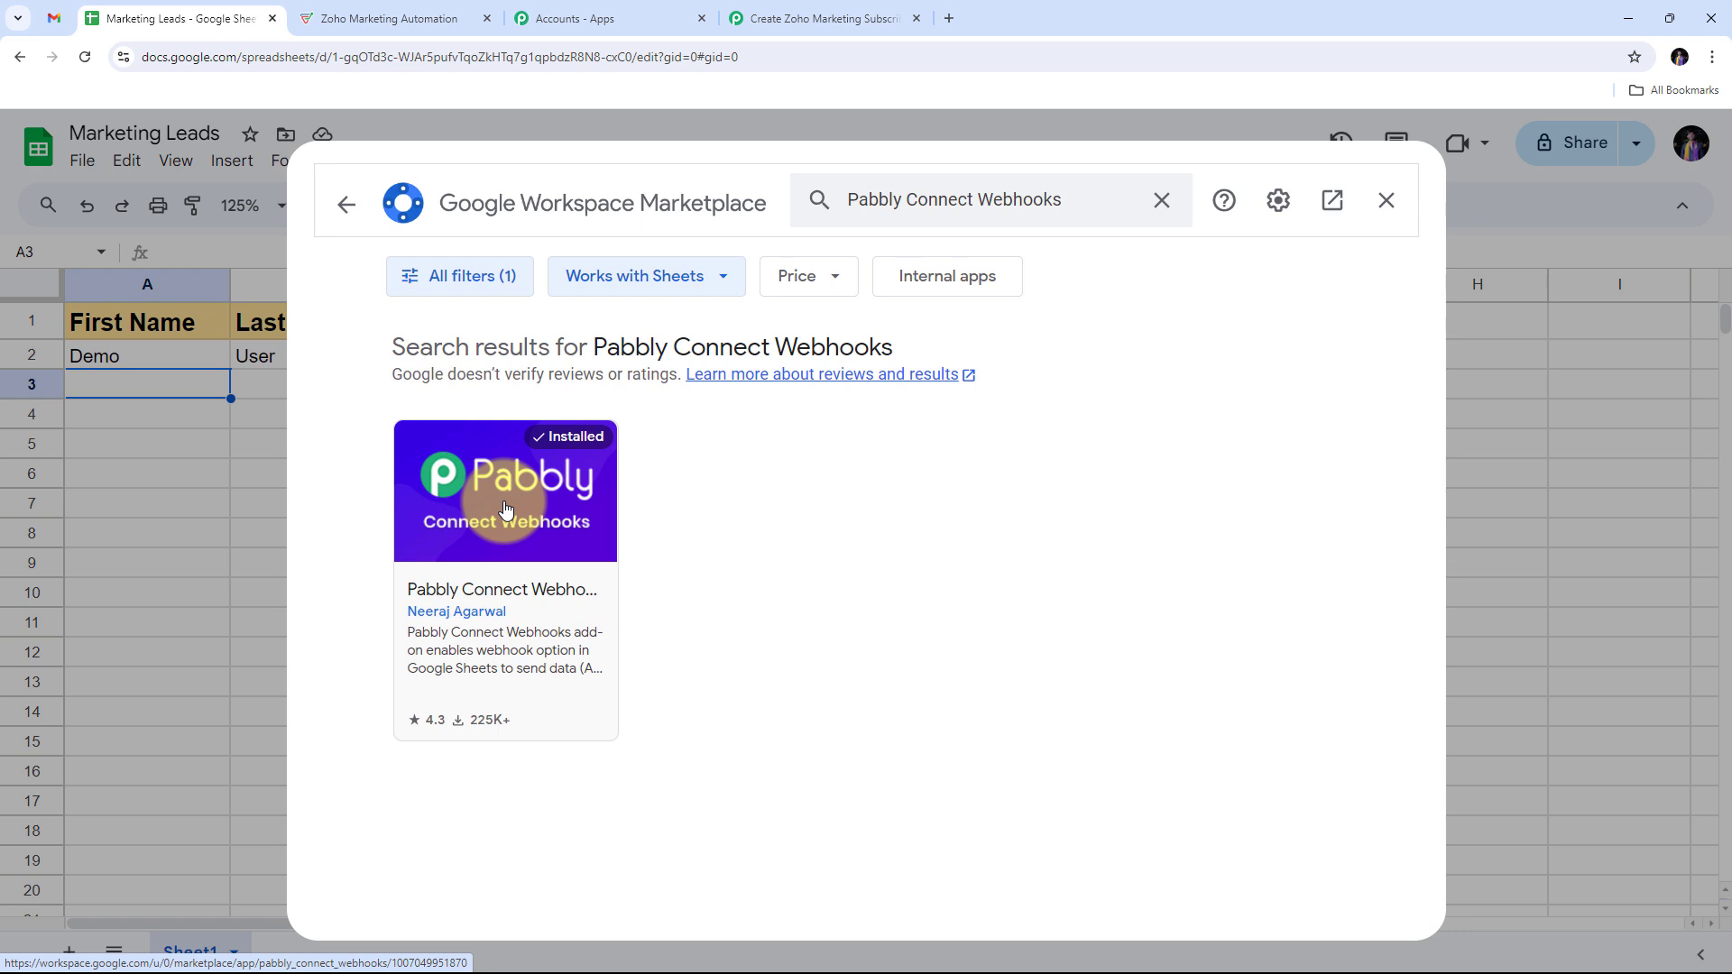
Step: Close the marketplace, reload the sheet, and show the Pabbly Connect Webhooks options
left_click(1387, 199)
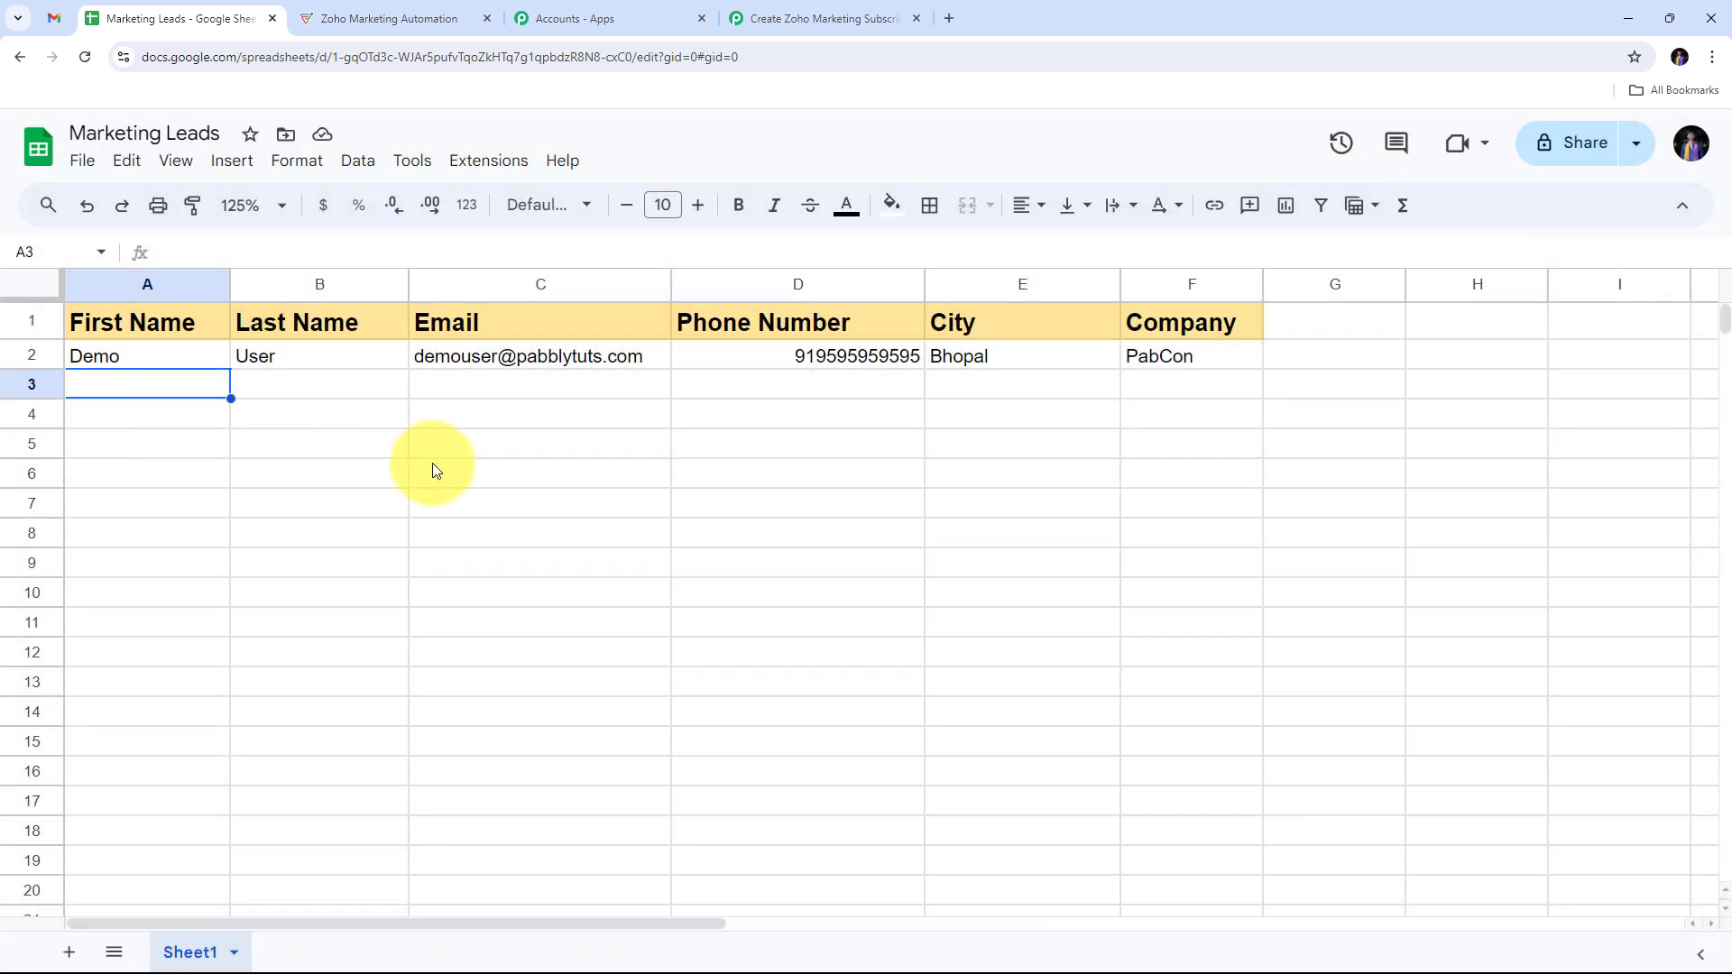
left_click(83, 55)
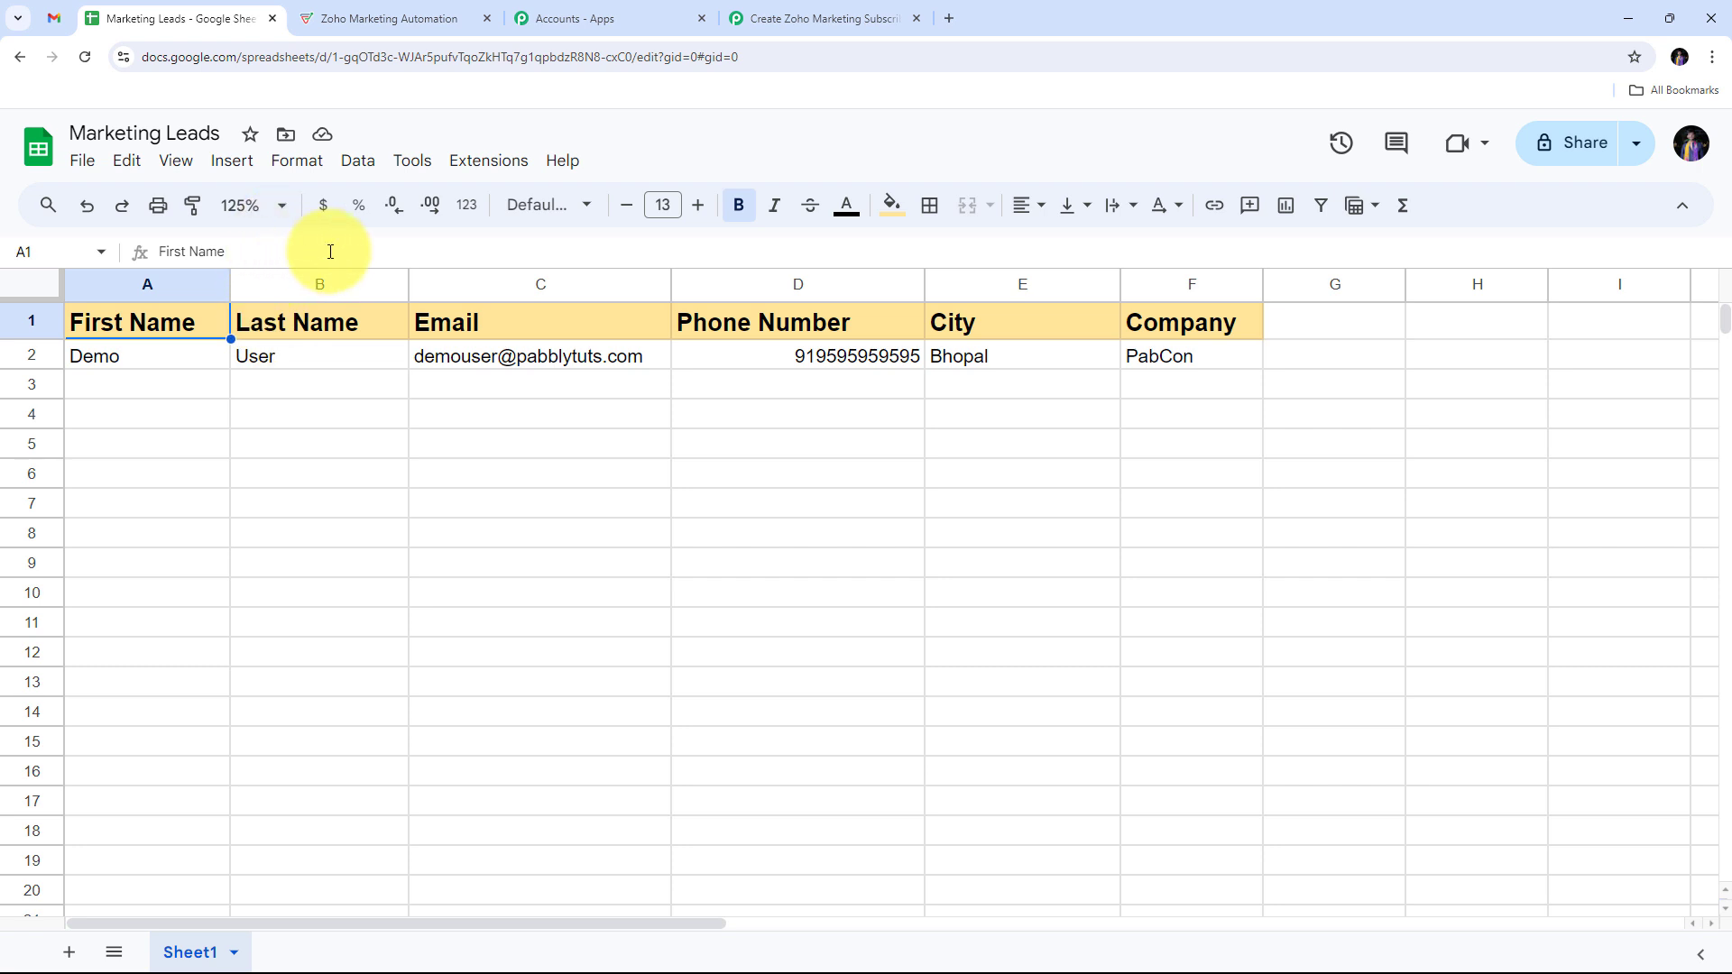
left_click(508, 167)
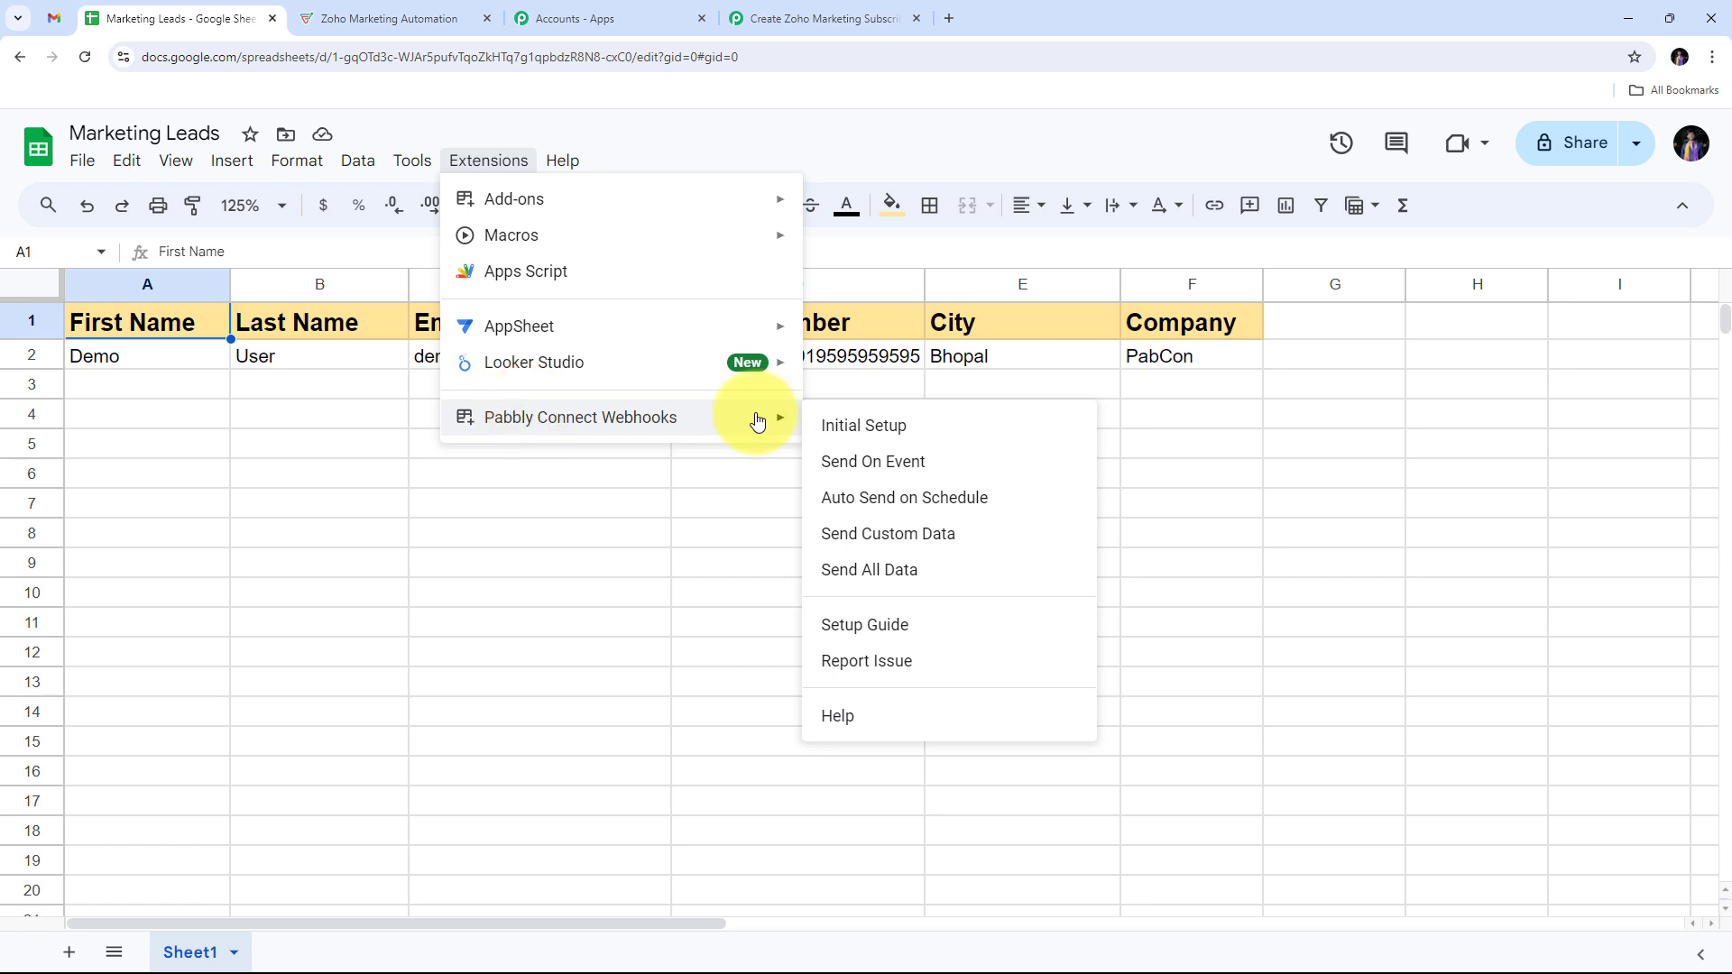
Step: Open the add-on's Initial Setup and paste the workflow's webhook URL
left_click(913, 438)
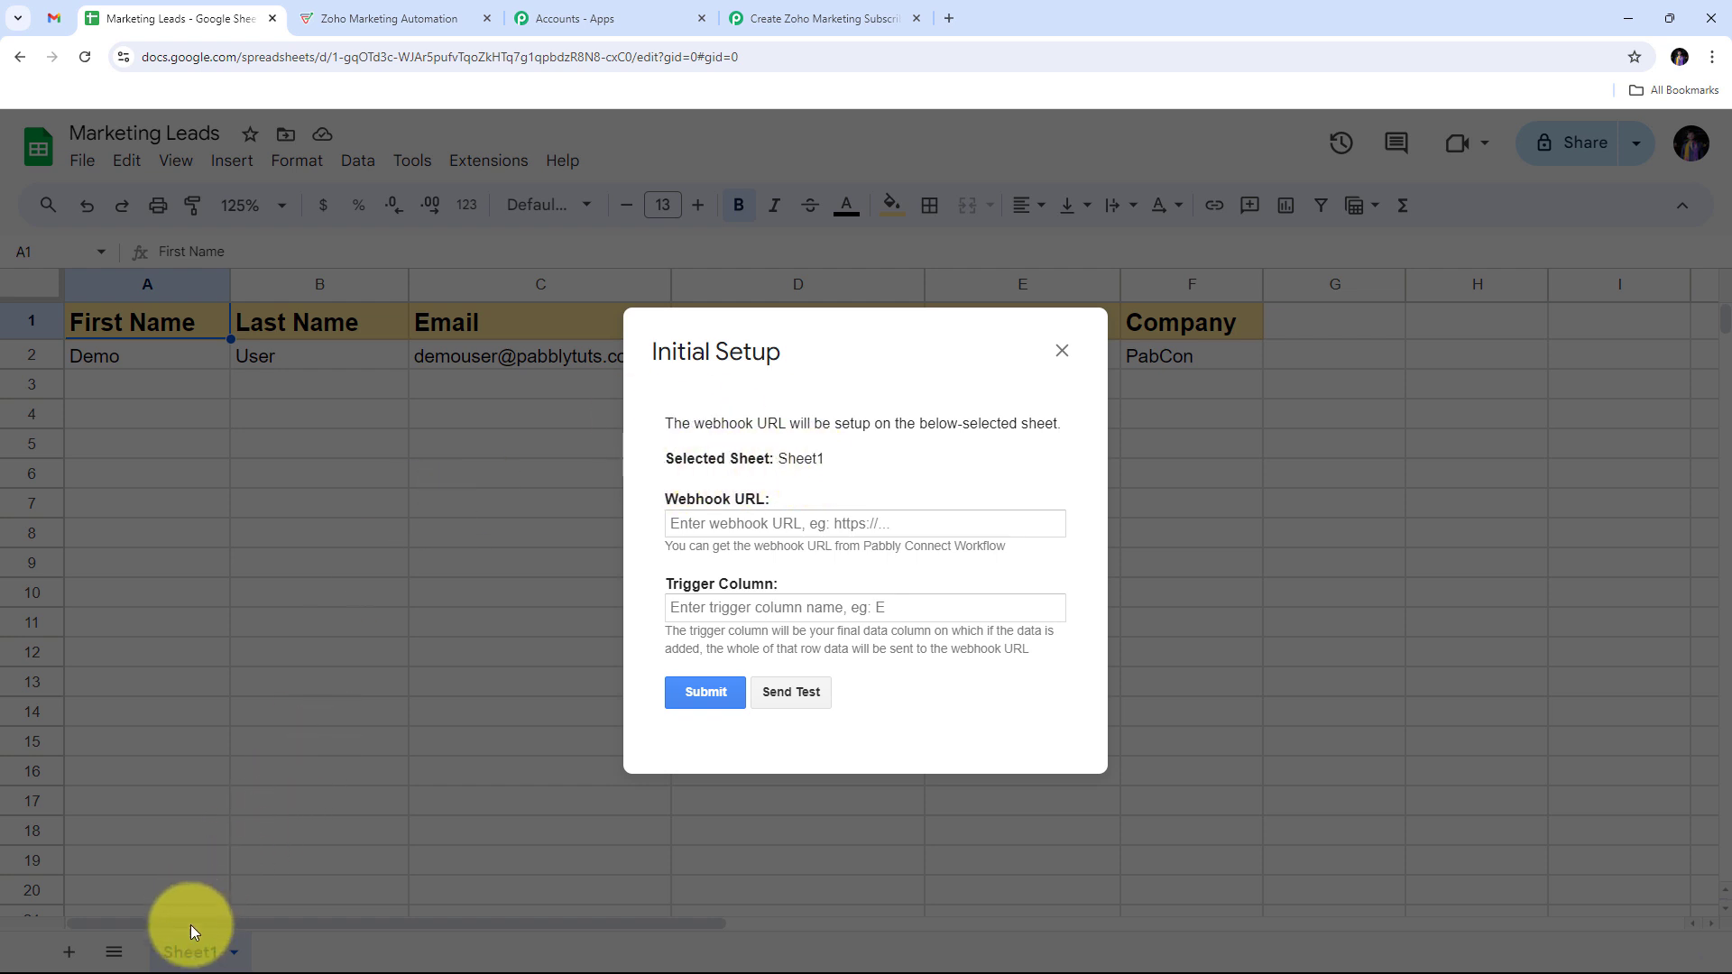
left_click(708, 521)
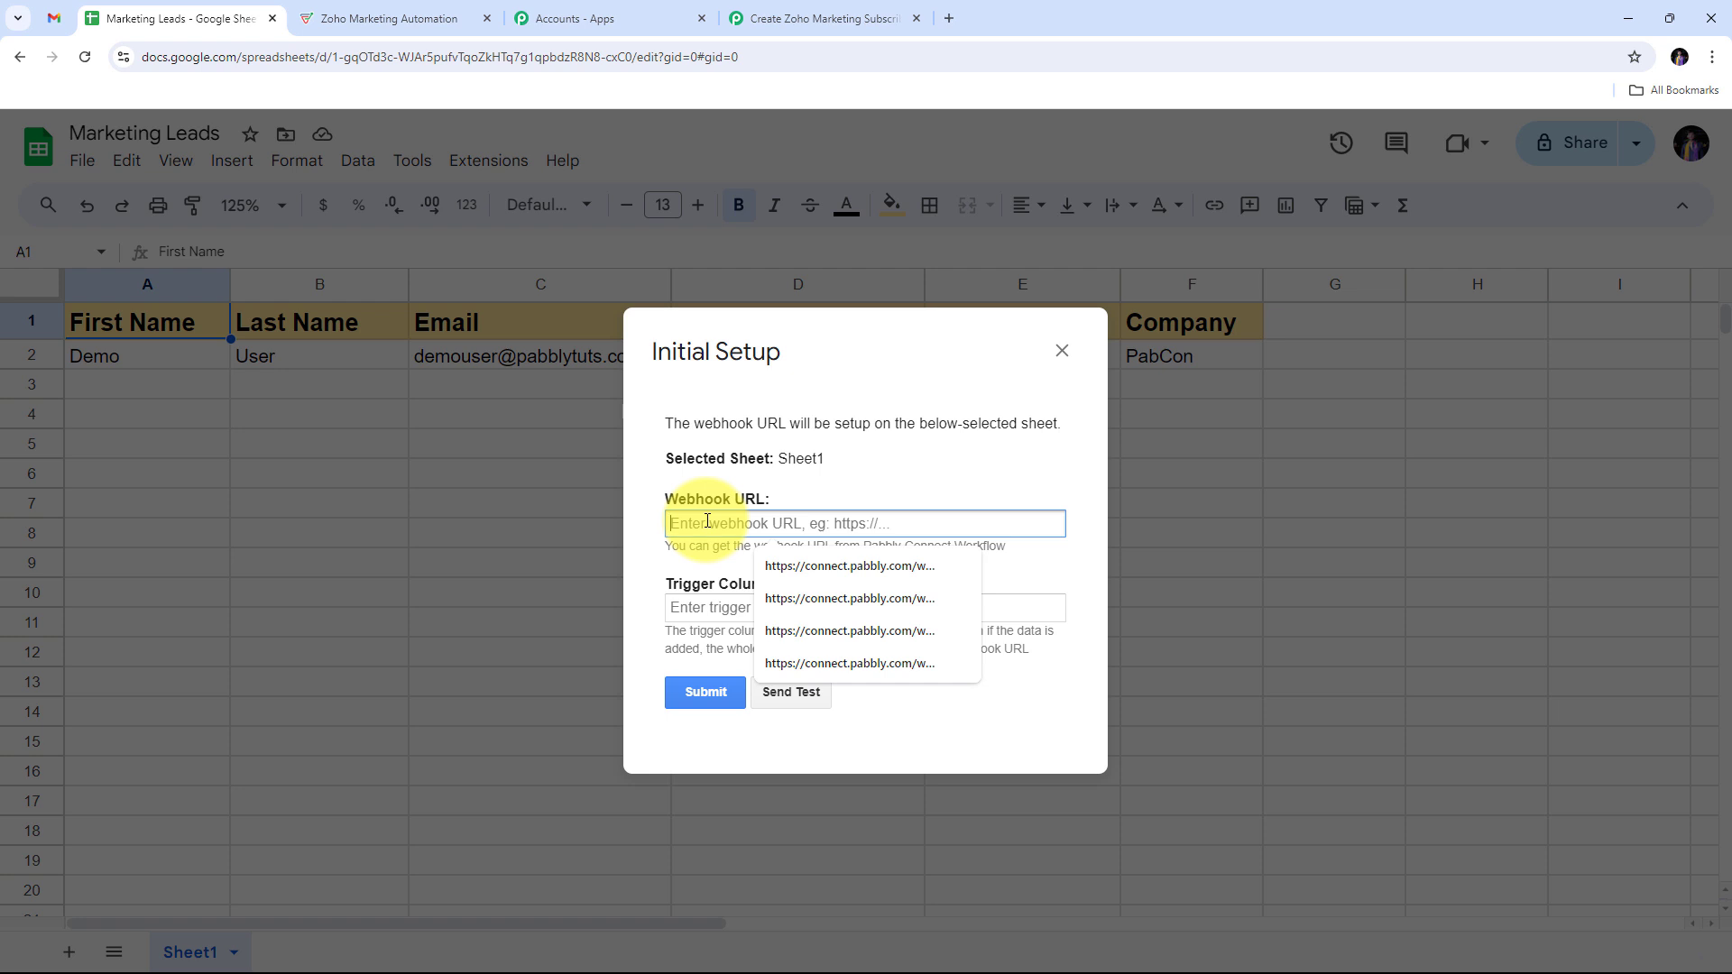
key("ctrl+v")
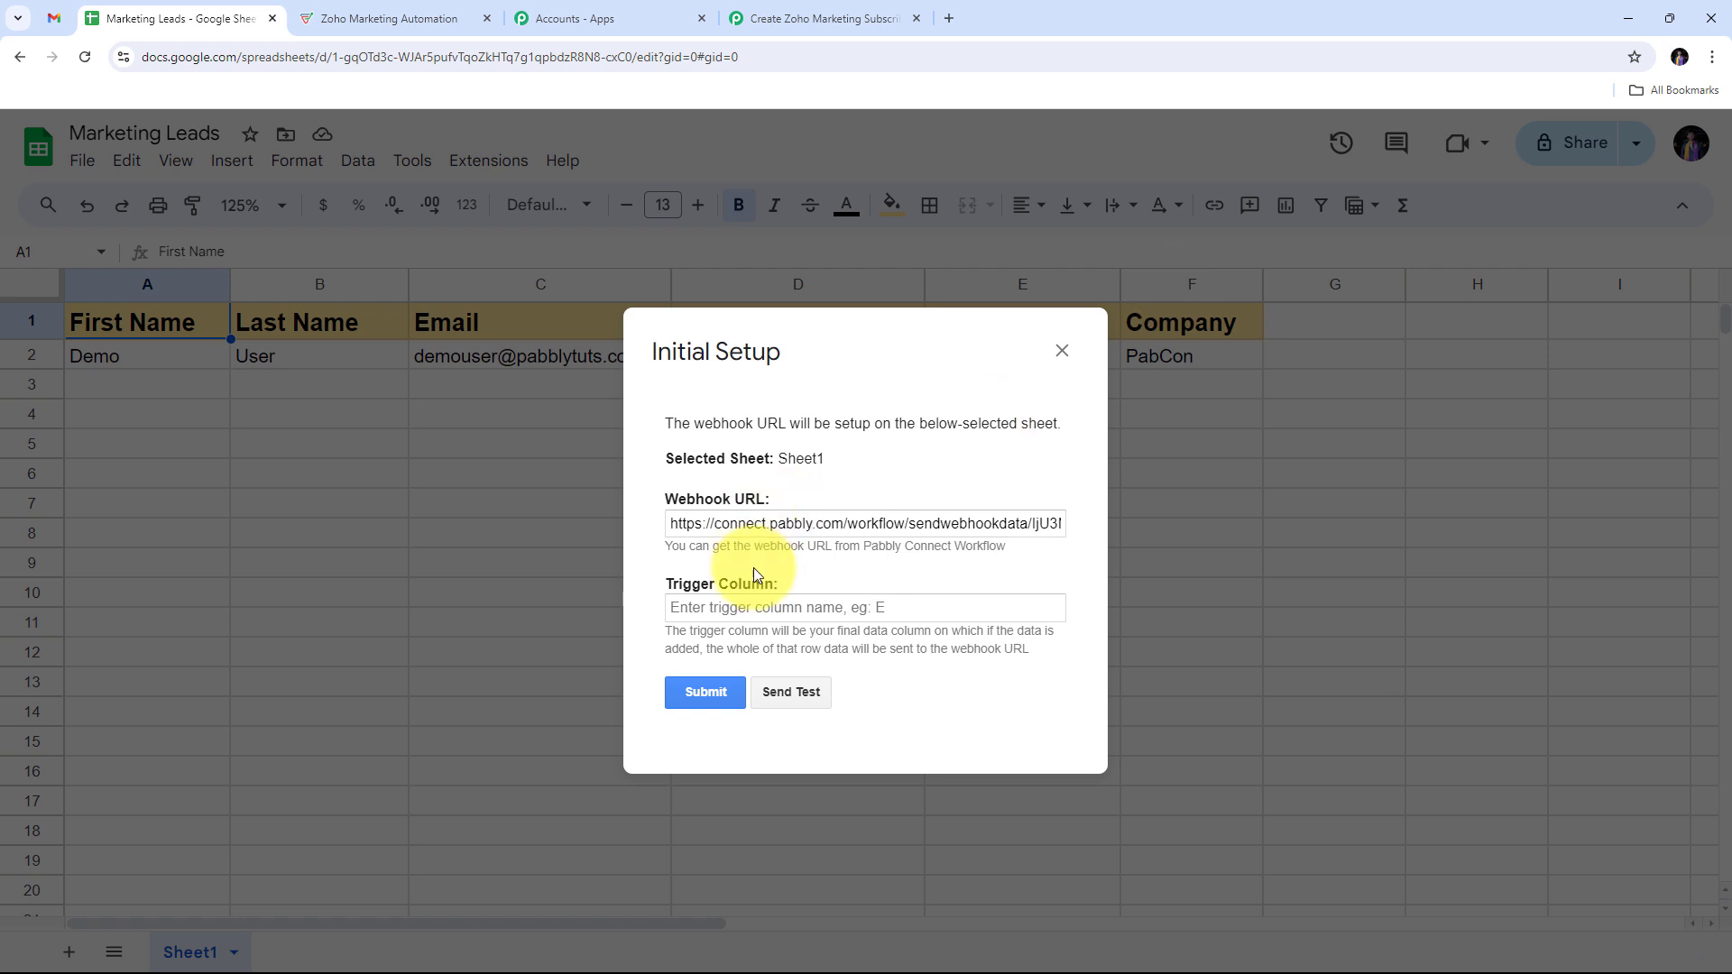
left_click(746, 613)
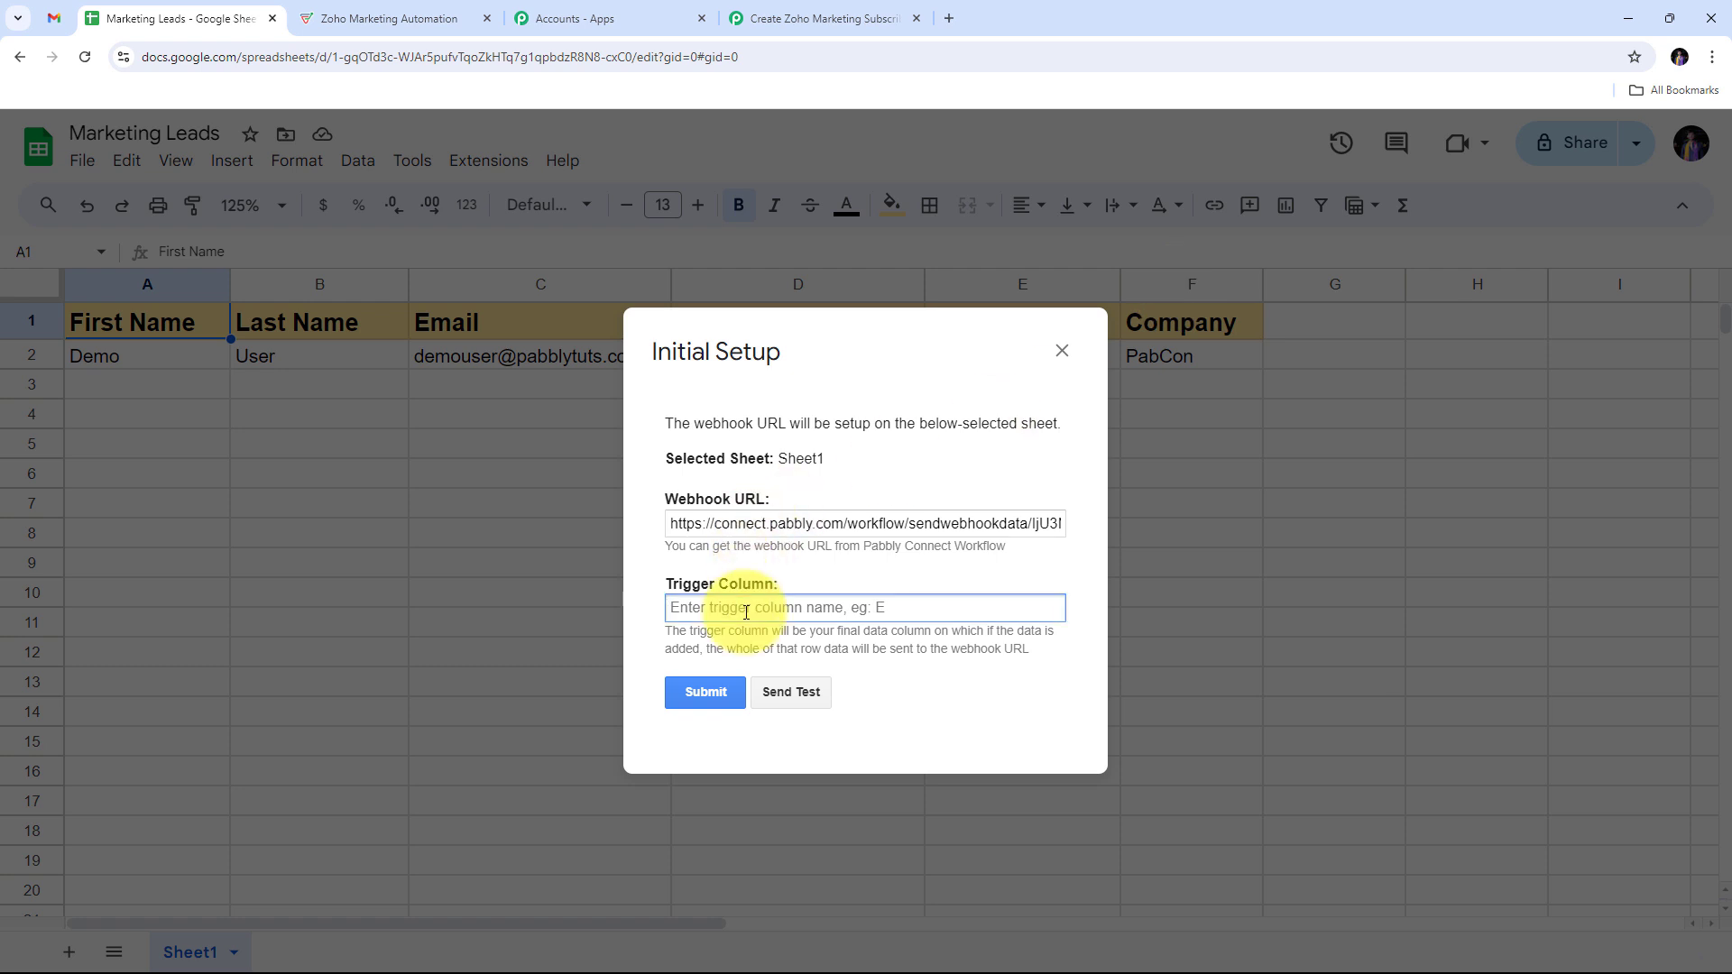
Step: Set trigger column F, send the test data, submit, and close the setup dialog
type("F")
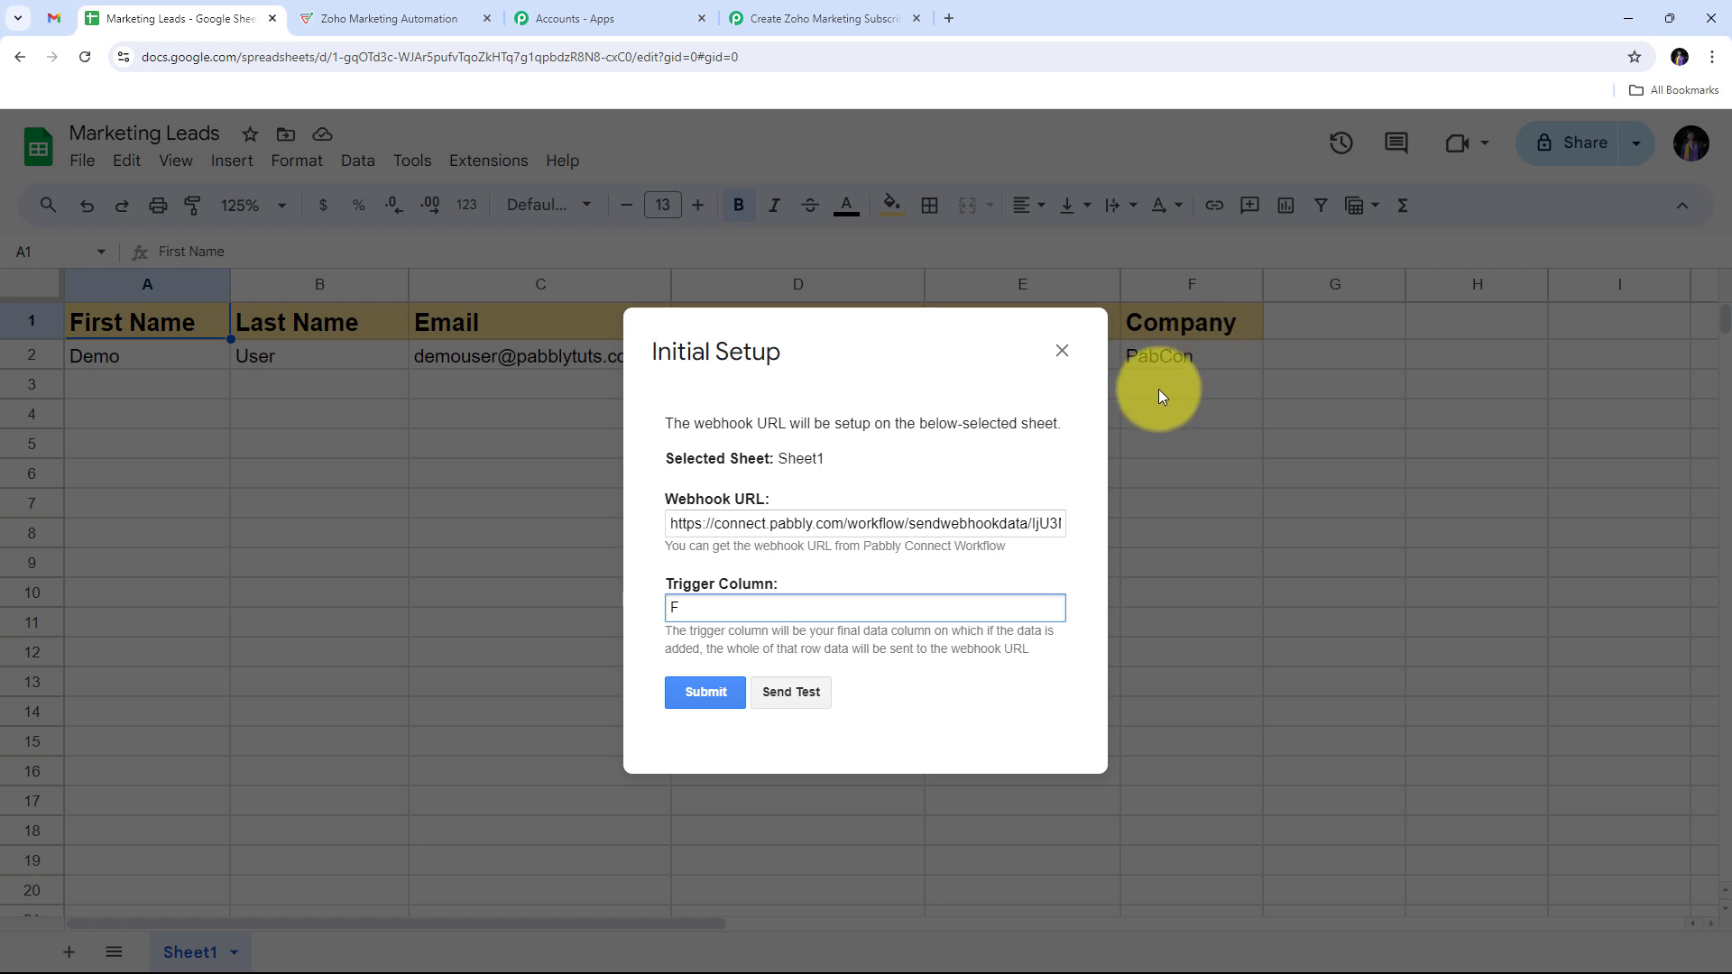
left_click(792, 691)
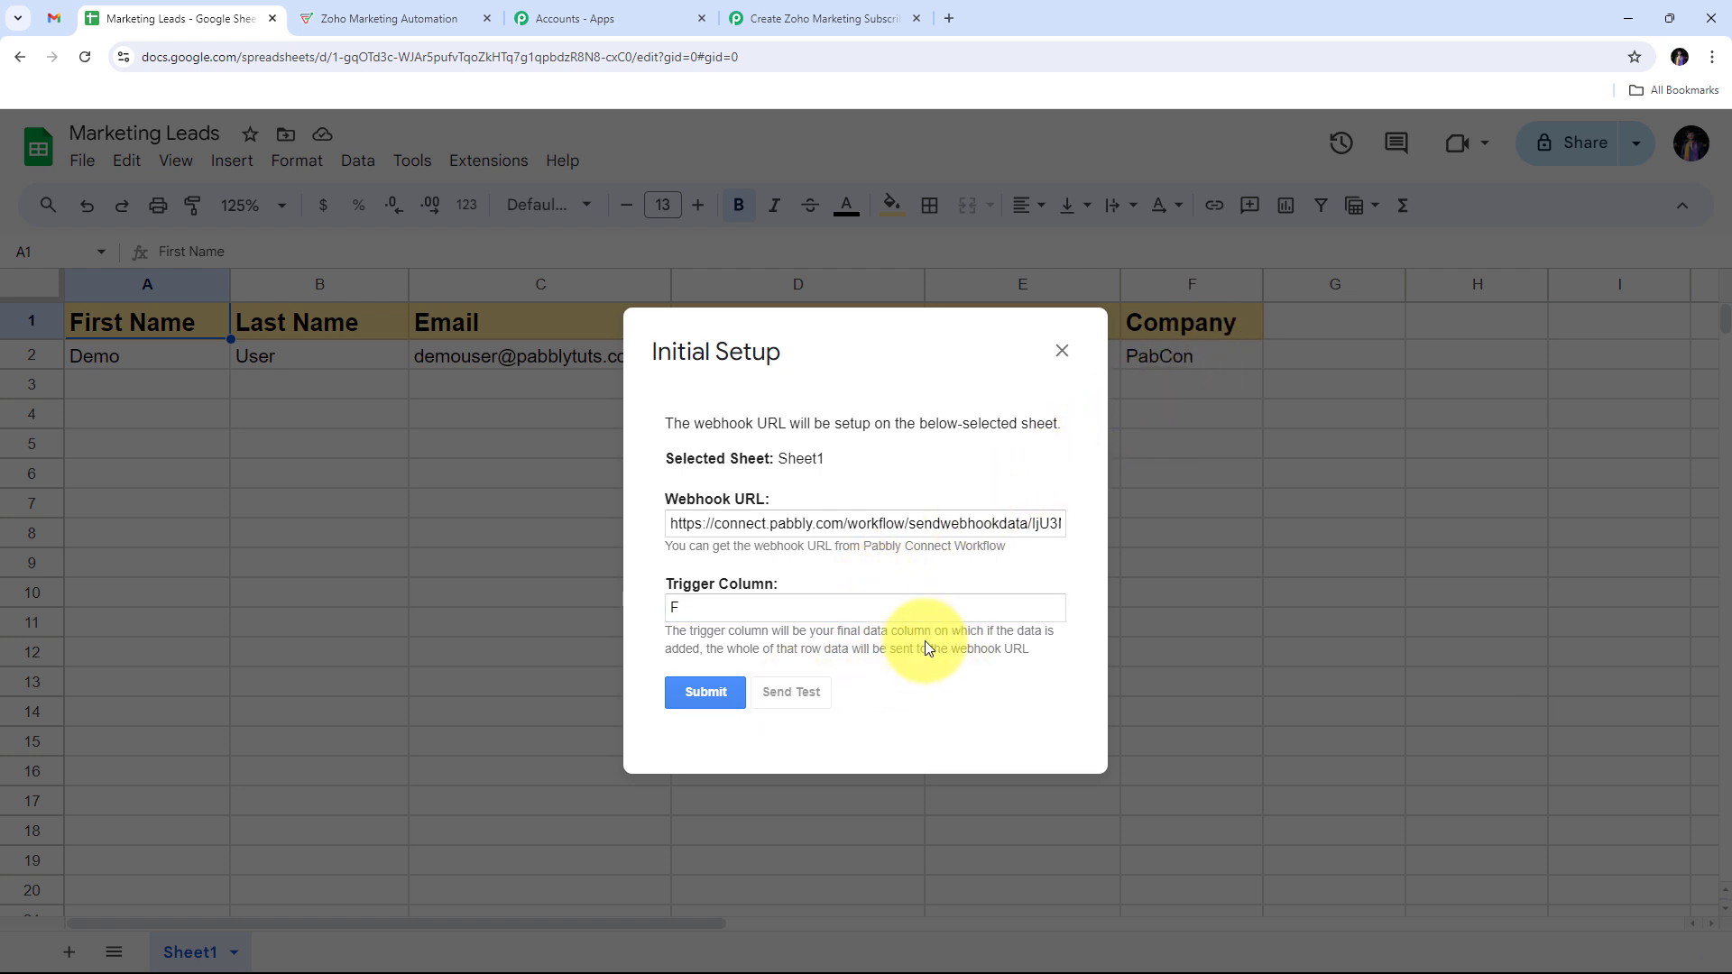
scroll(944, 599, "down", 2)
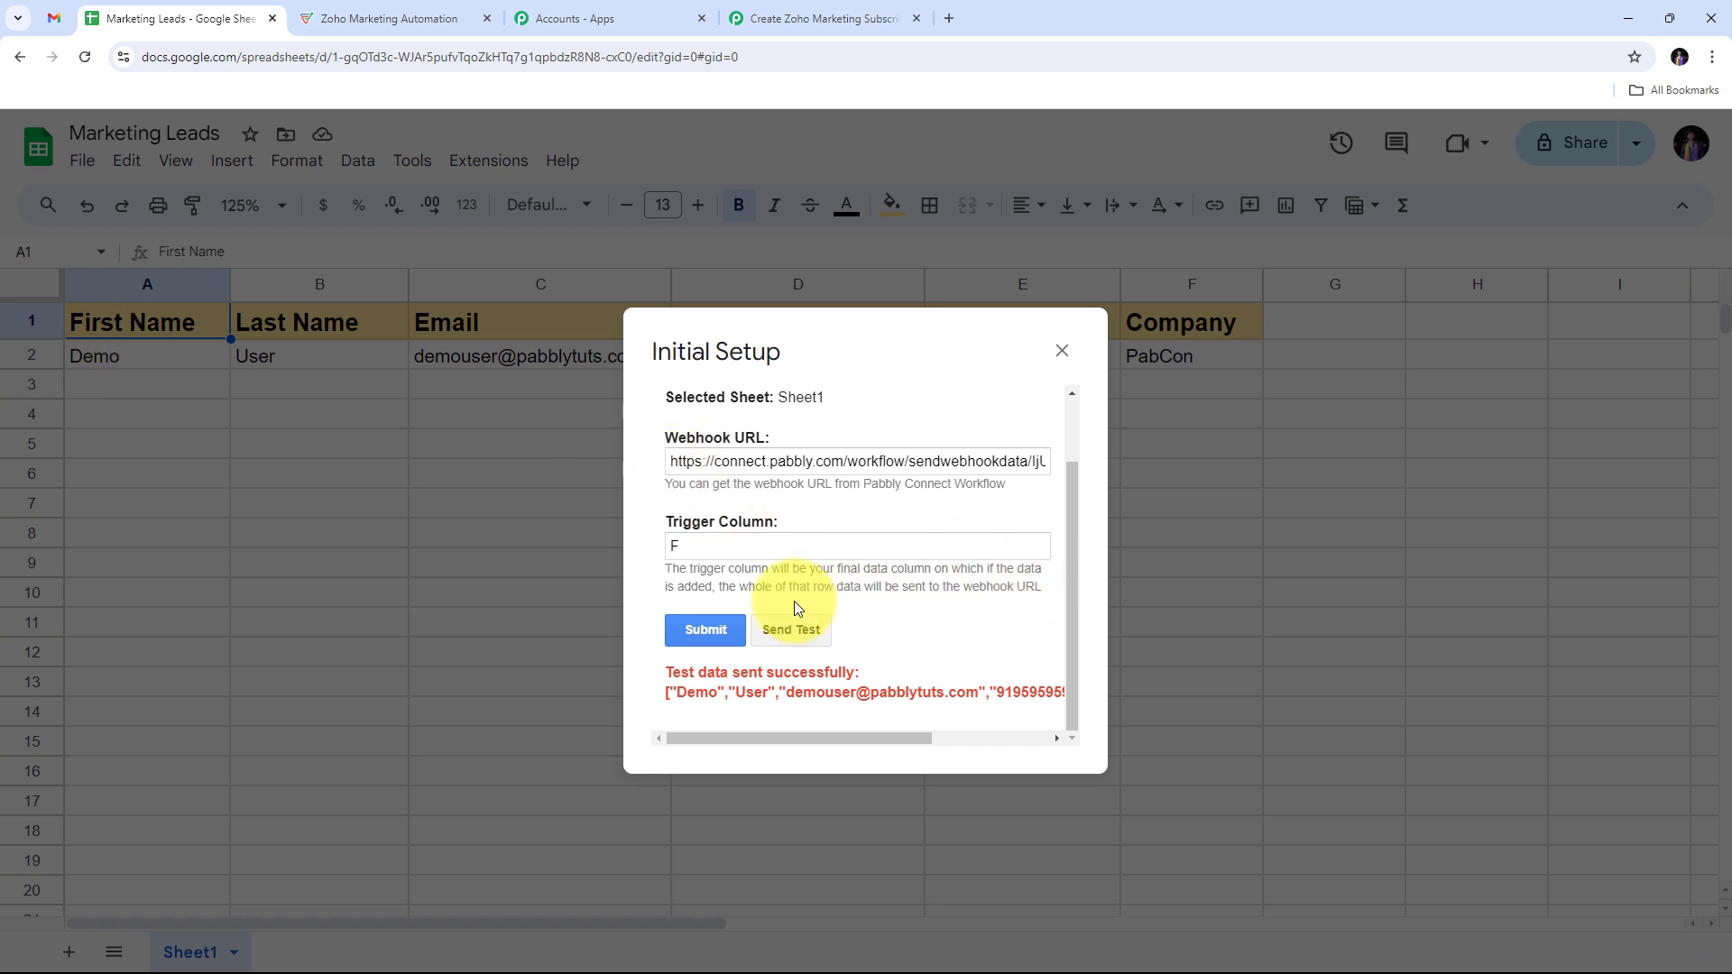
left_click(703, 633)
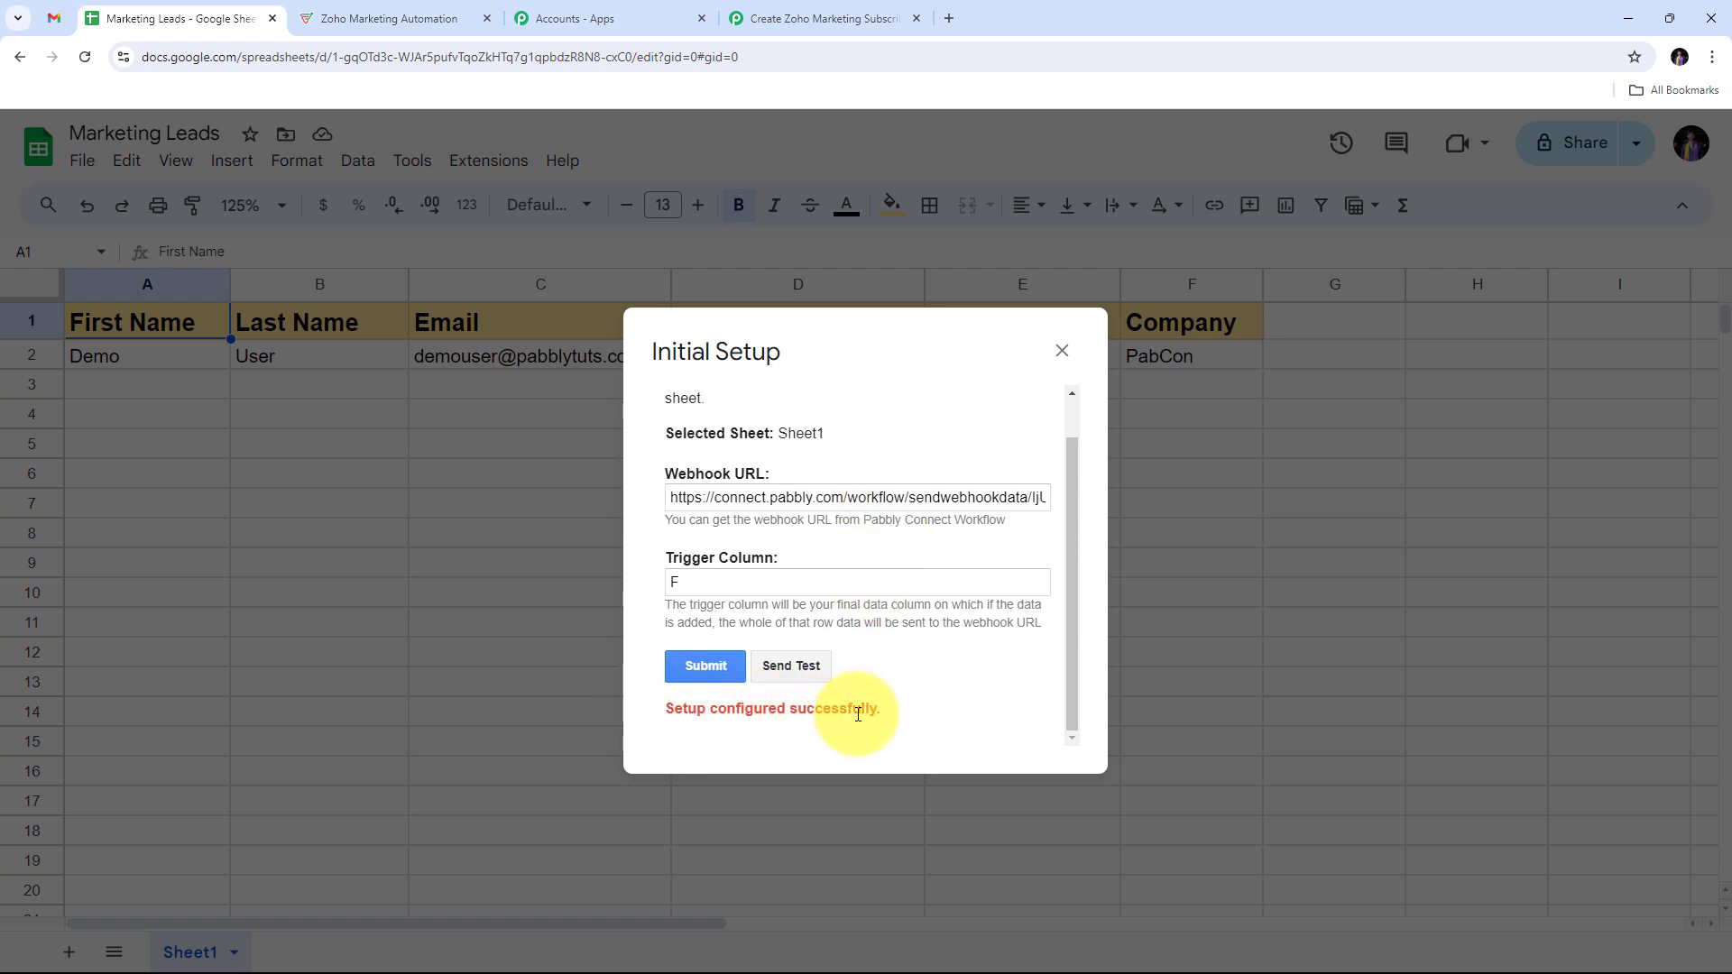
left_click(1062, 350)
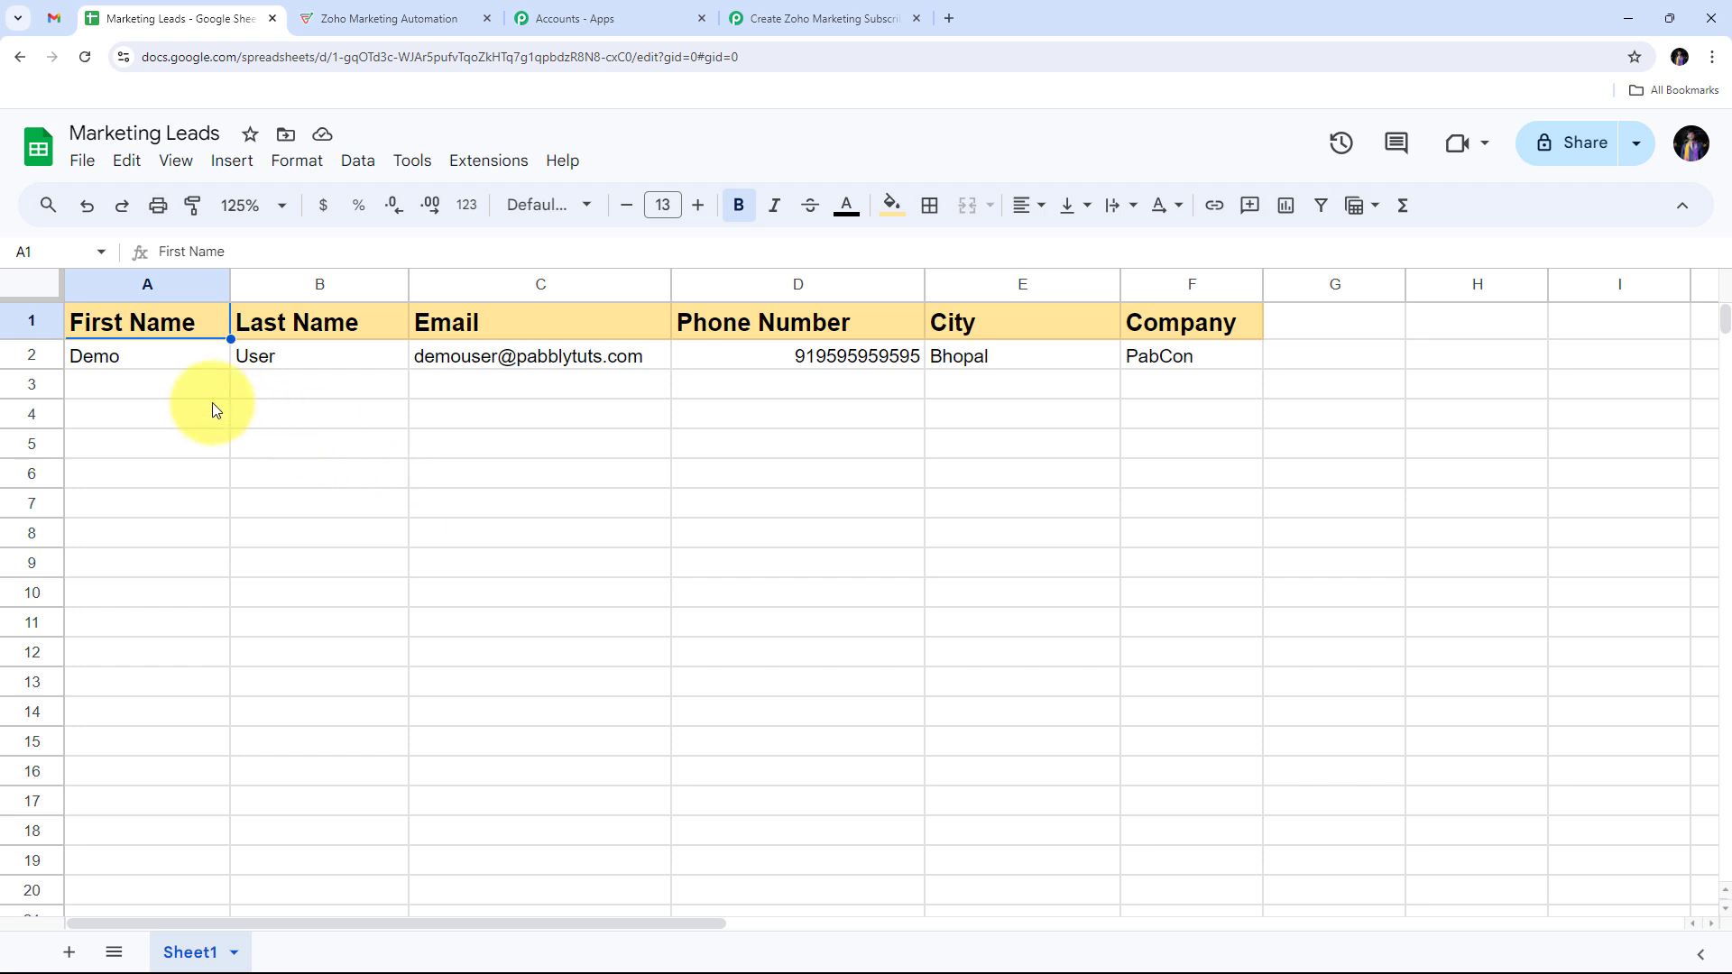
Step: Set the Pabbly Connect Webhooks extension to Send On Event so edited rows go to Pabbly
left_click(196, 382)
left_click(147, 420)
left_click(146, 451)
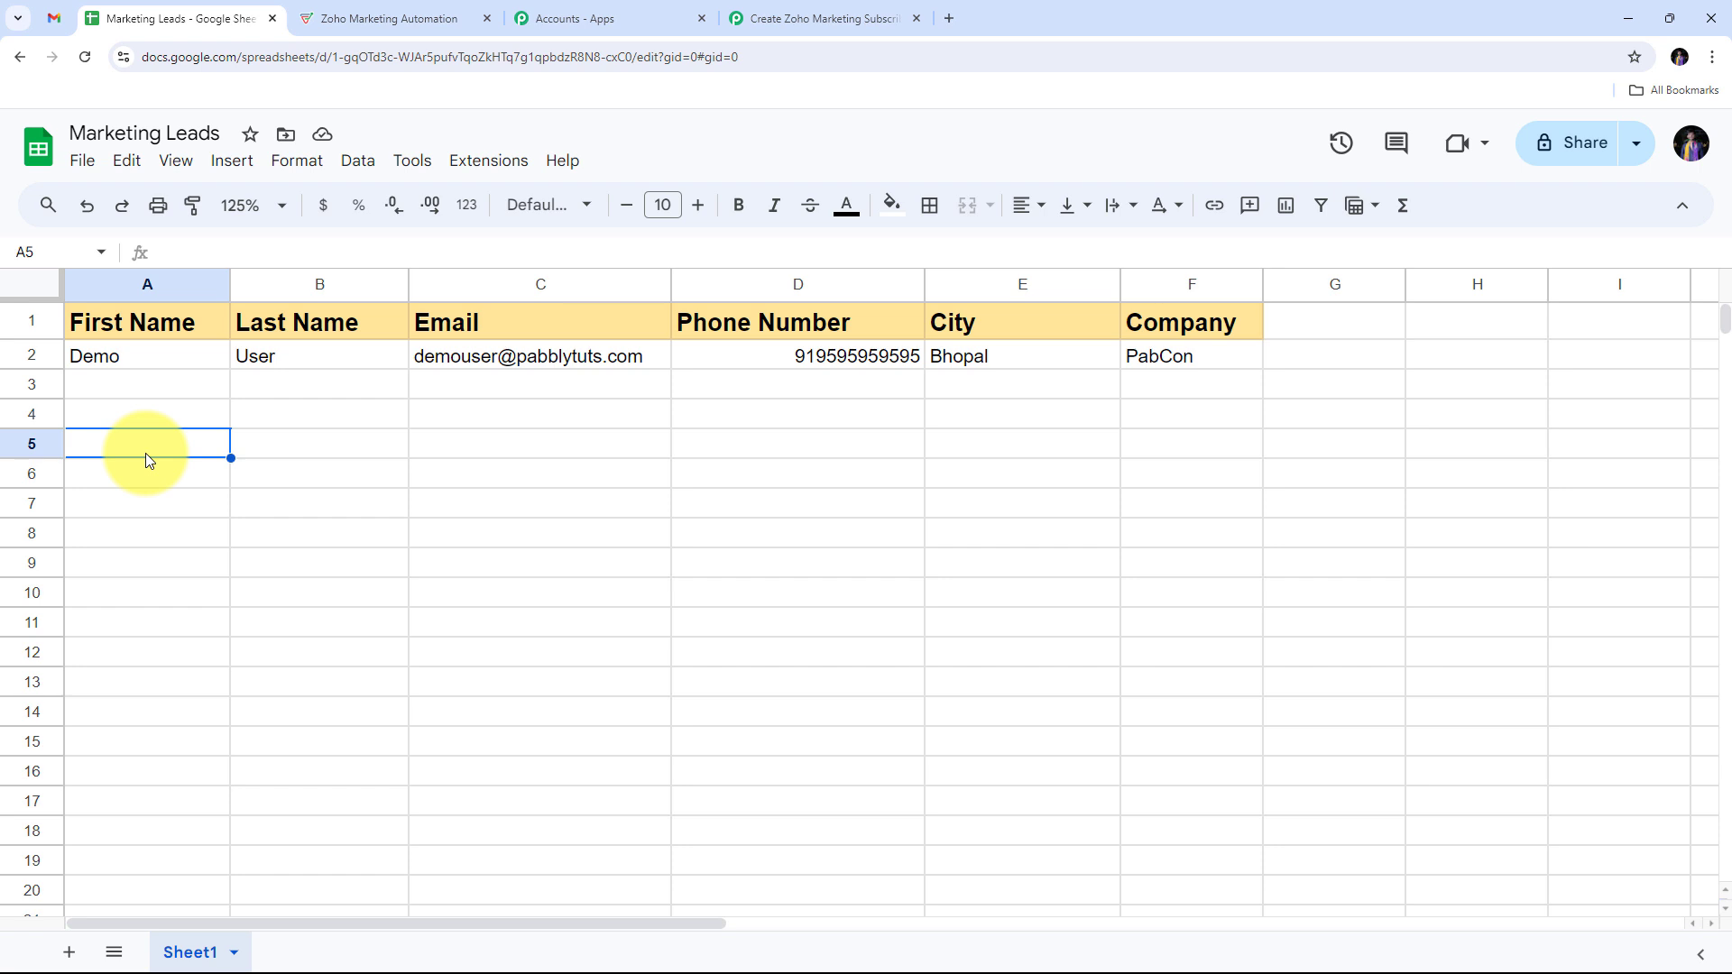
left_click(502, 161)
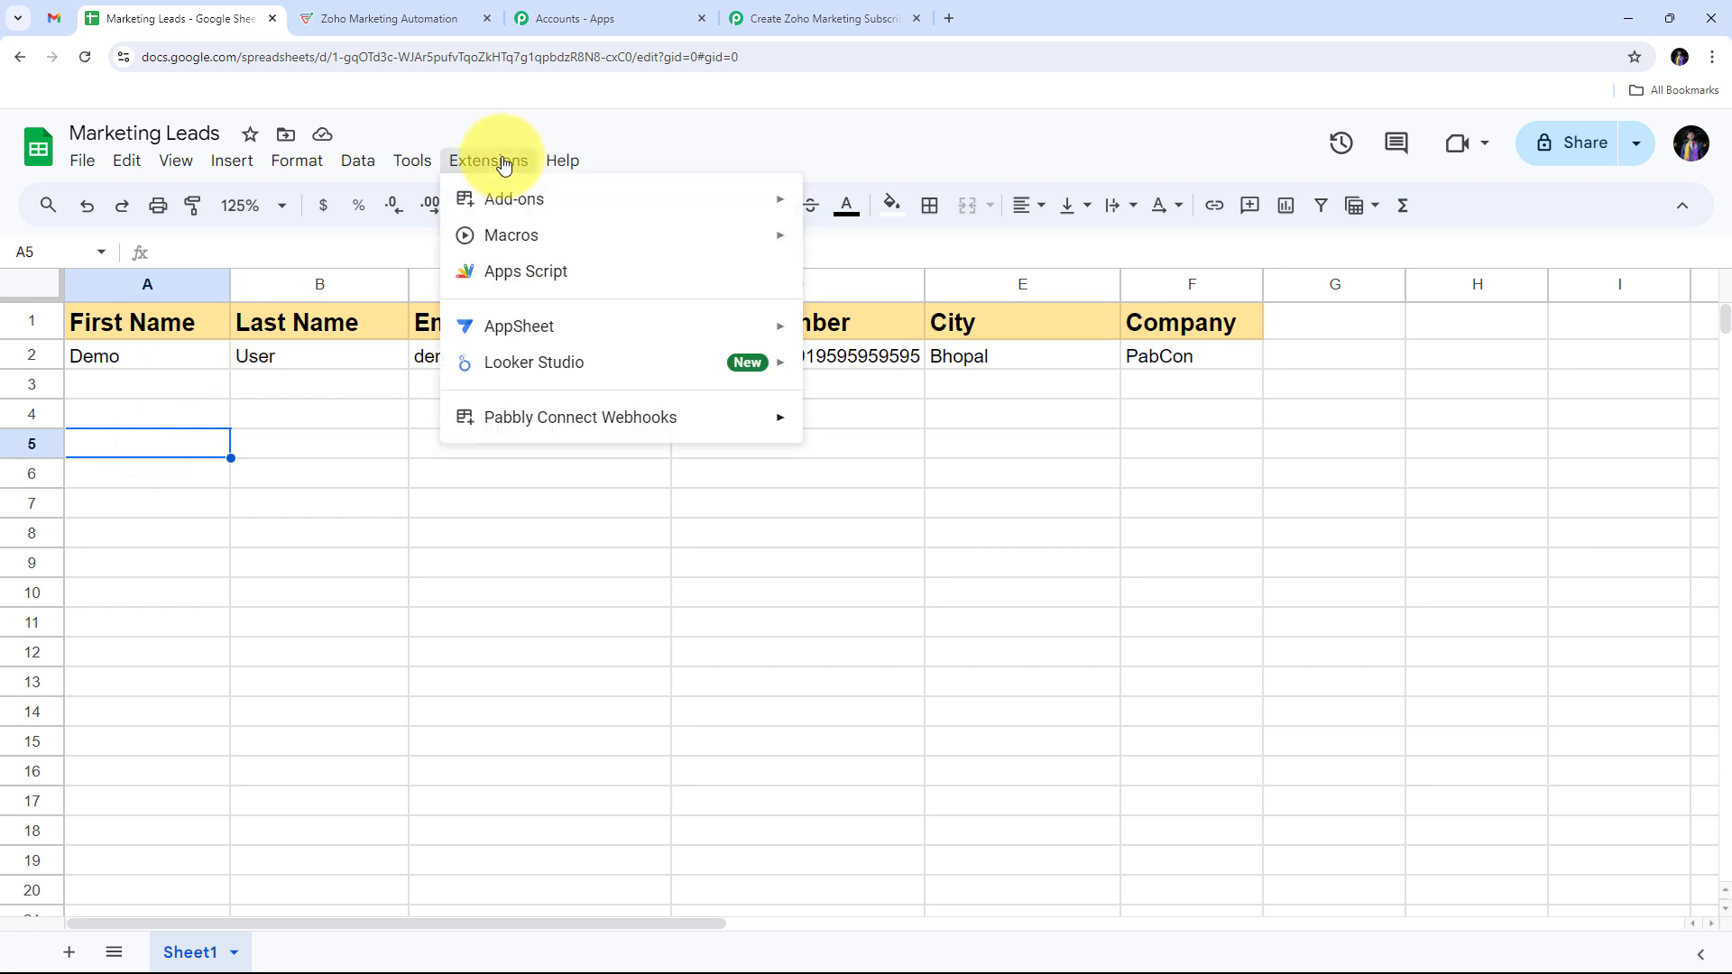
mouse_move(505, 416)
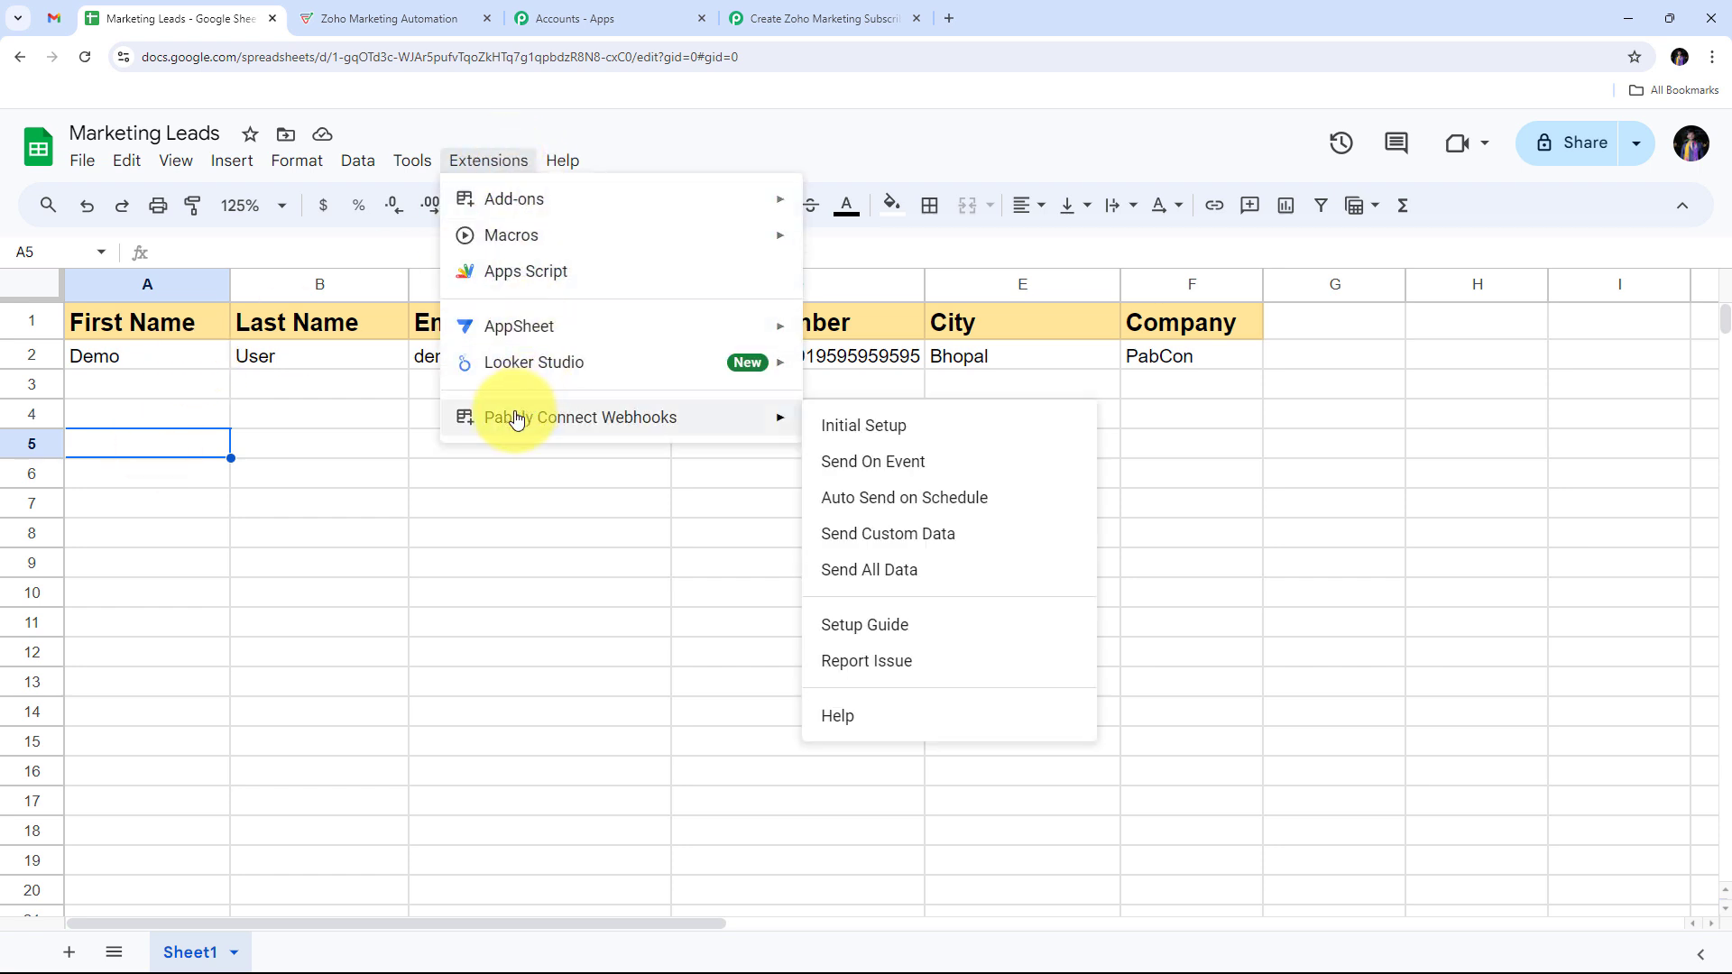
left_click(844, 475)
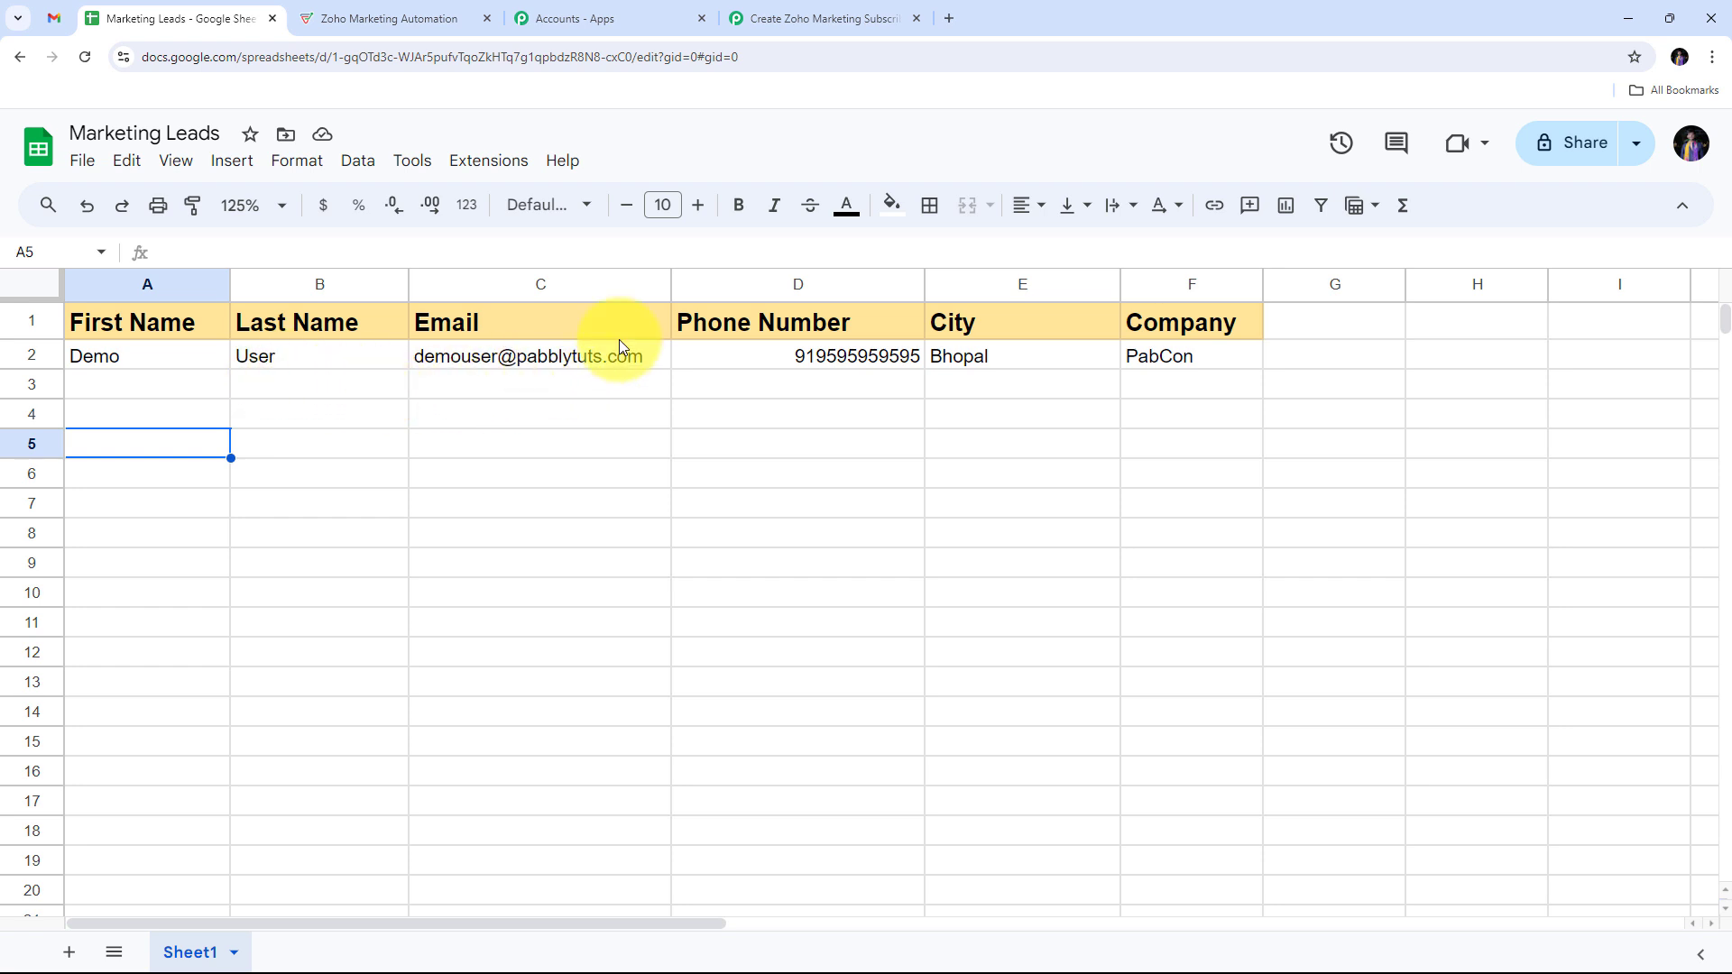
left_click(812, 18)
left_click(1359, 370)
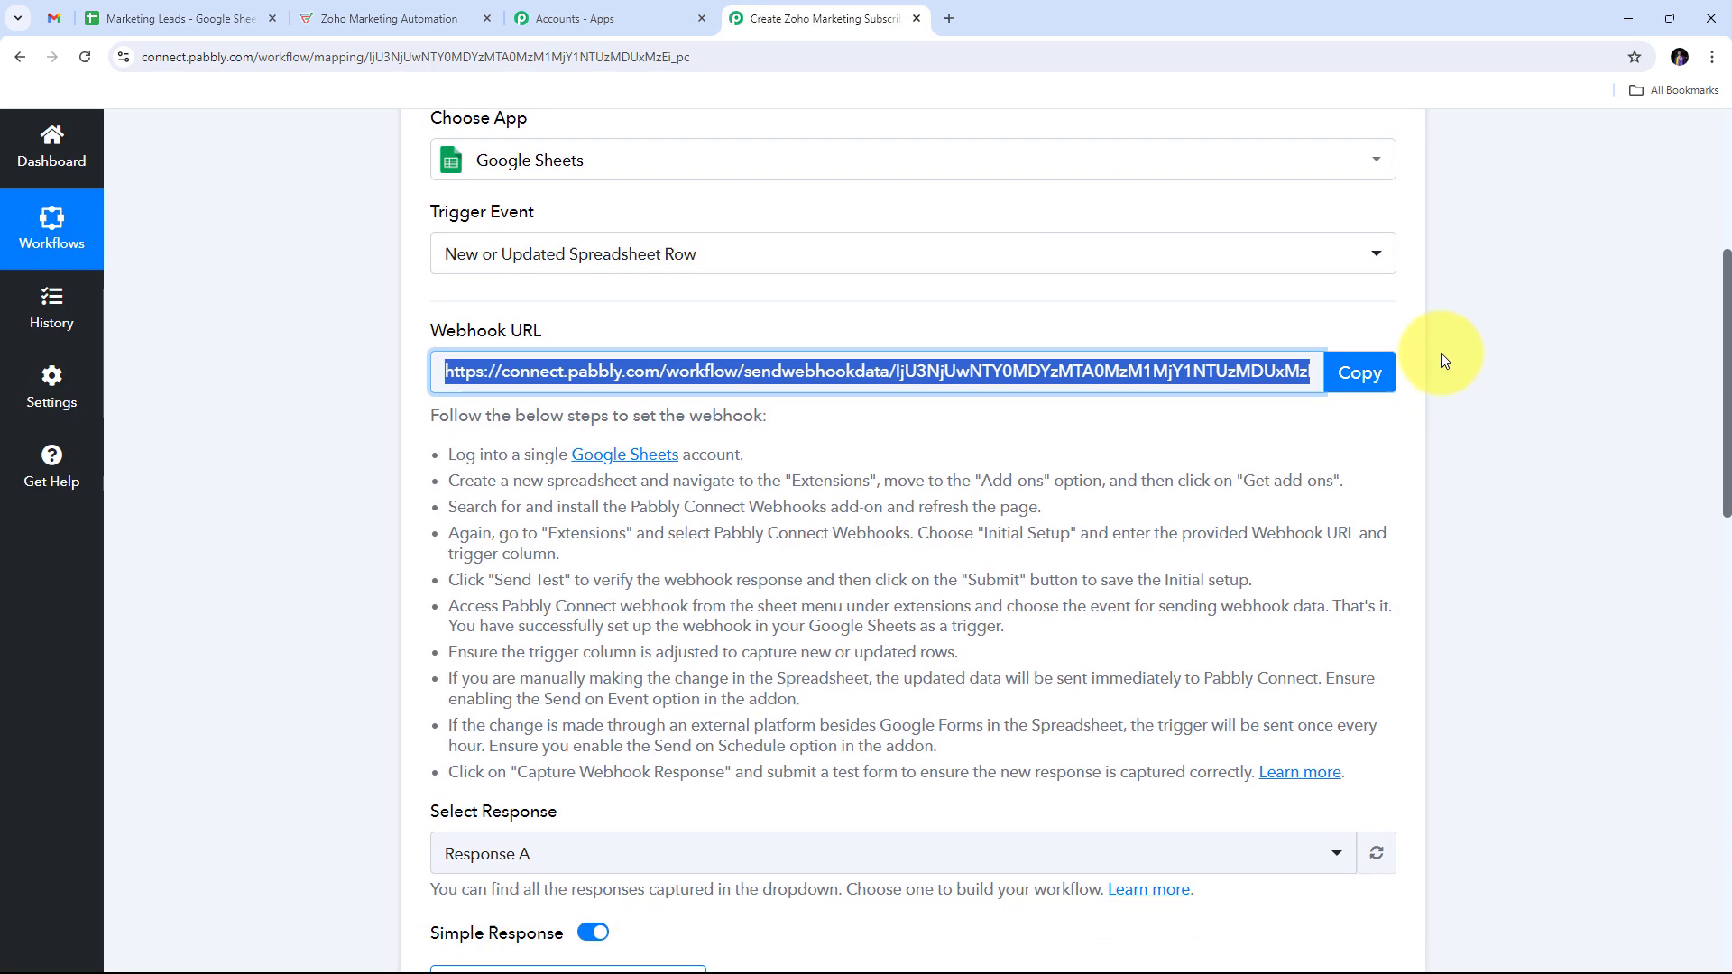
scroll(1444, 352, "down", 7)
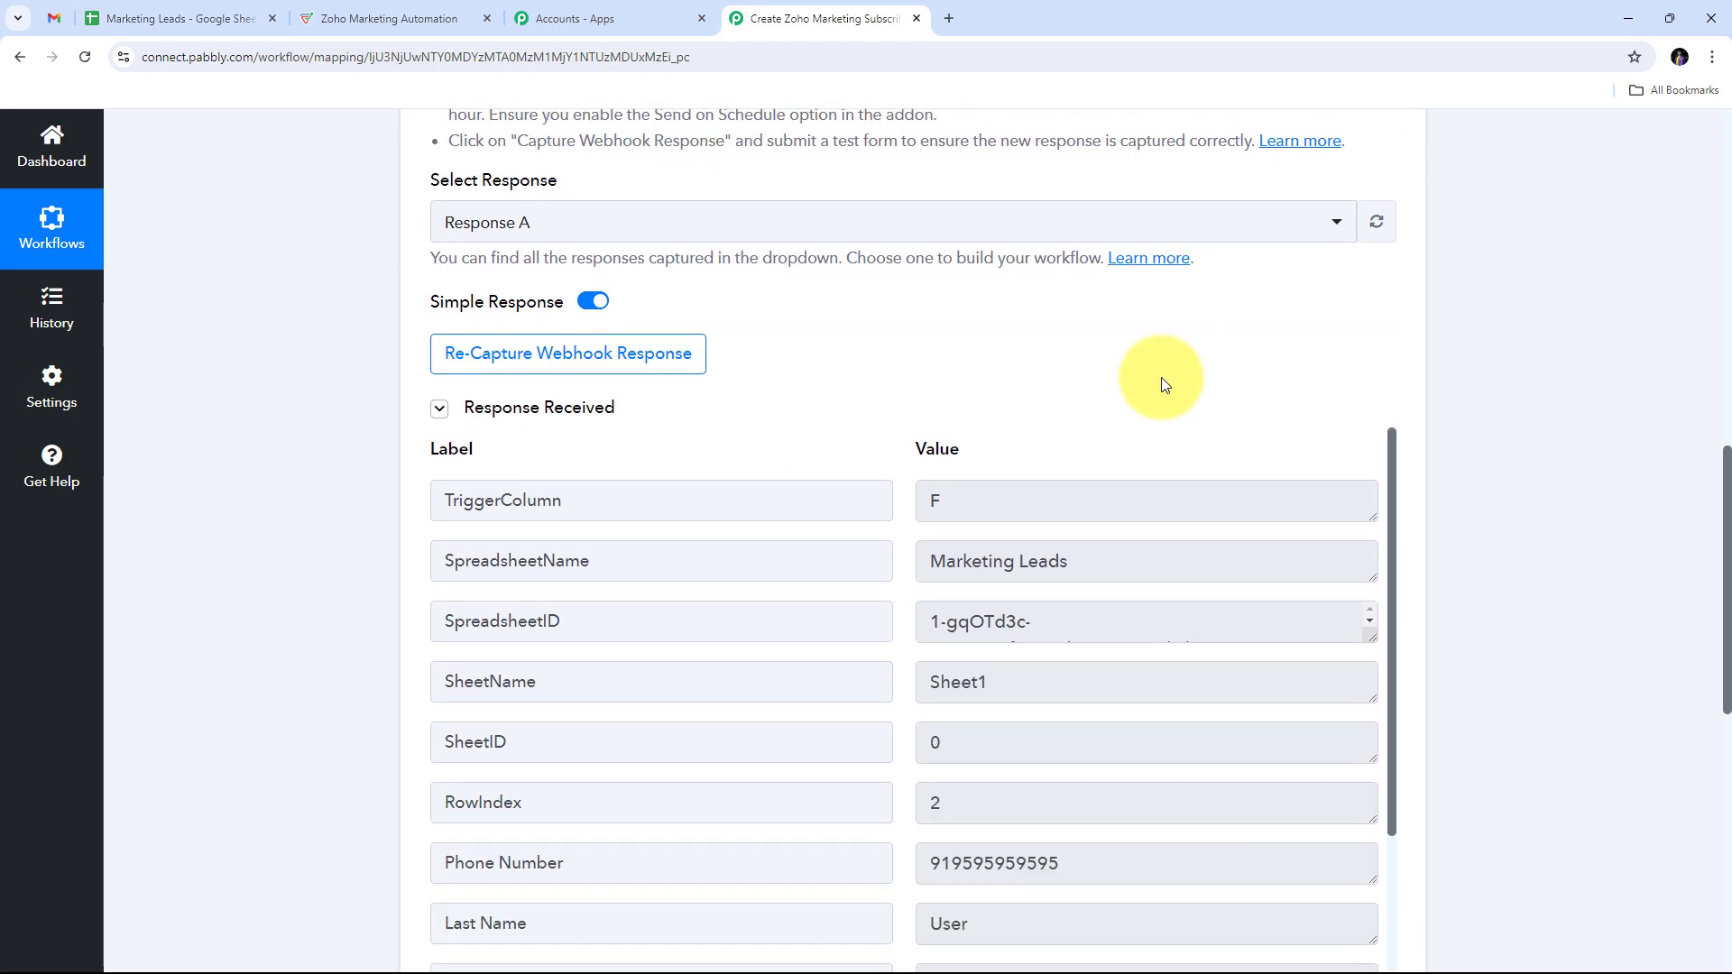
scroll(1162, 383, "down", 2)
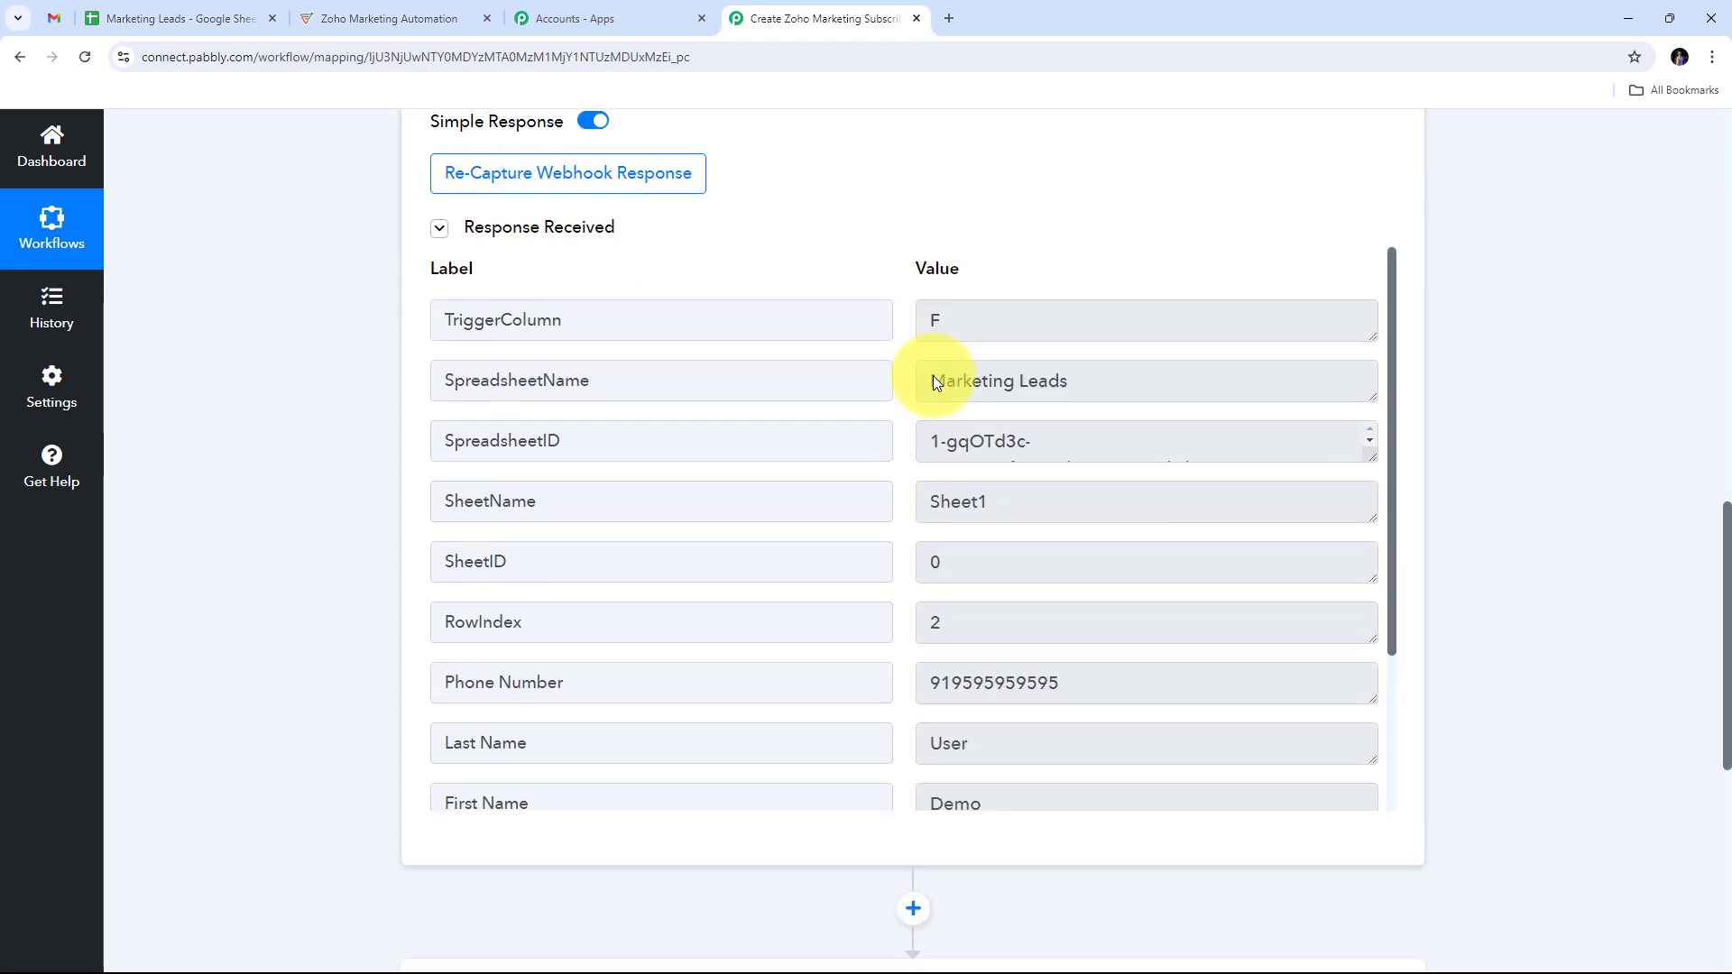
left_click(1040, 325)
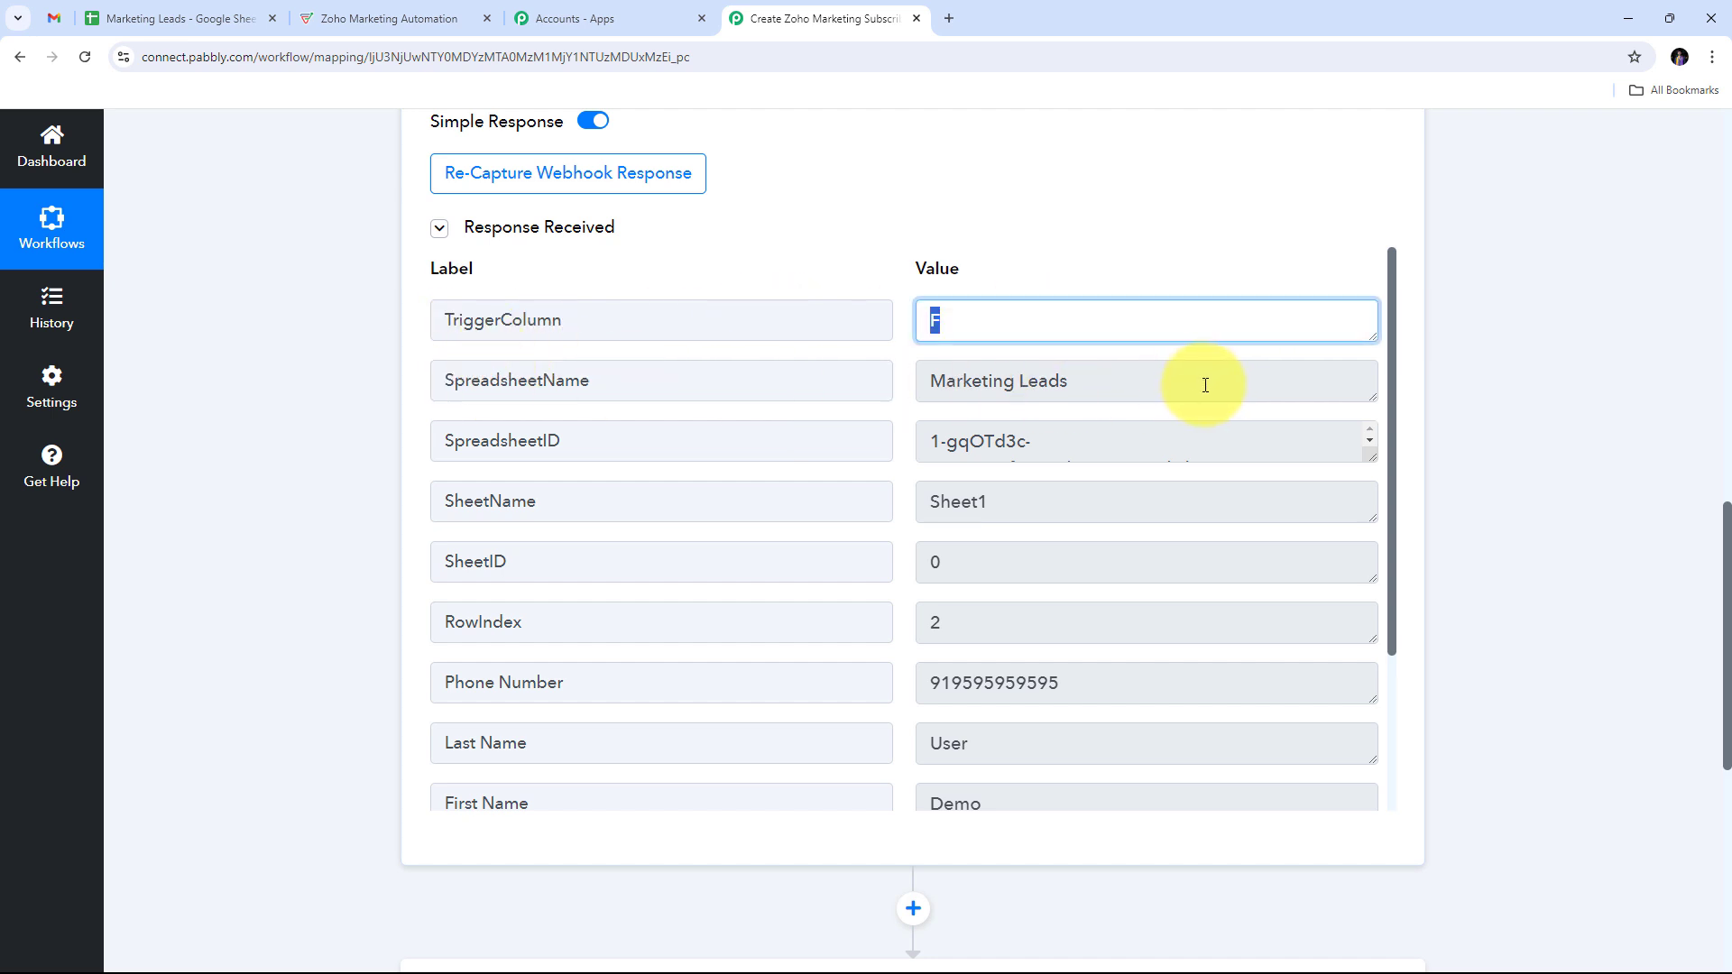
key("Tab")
scroll(1073, 401, "down", 3)
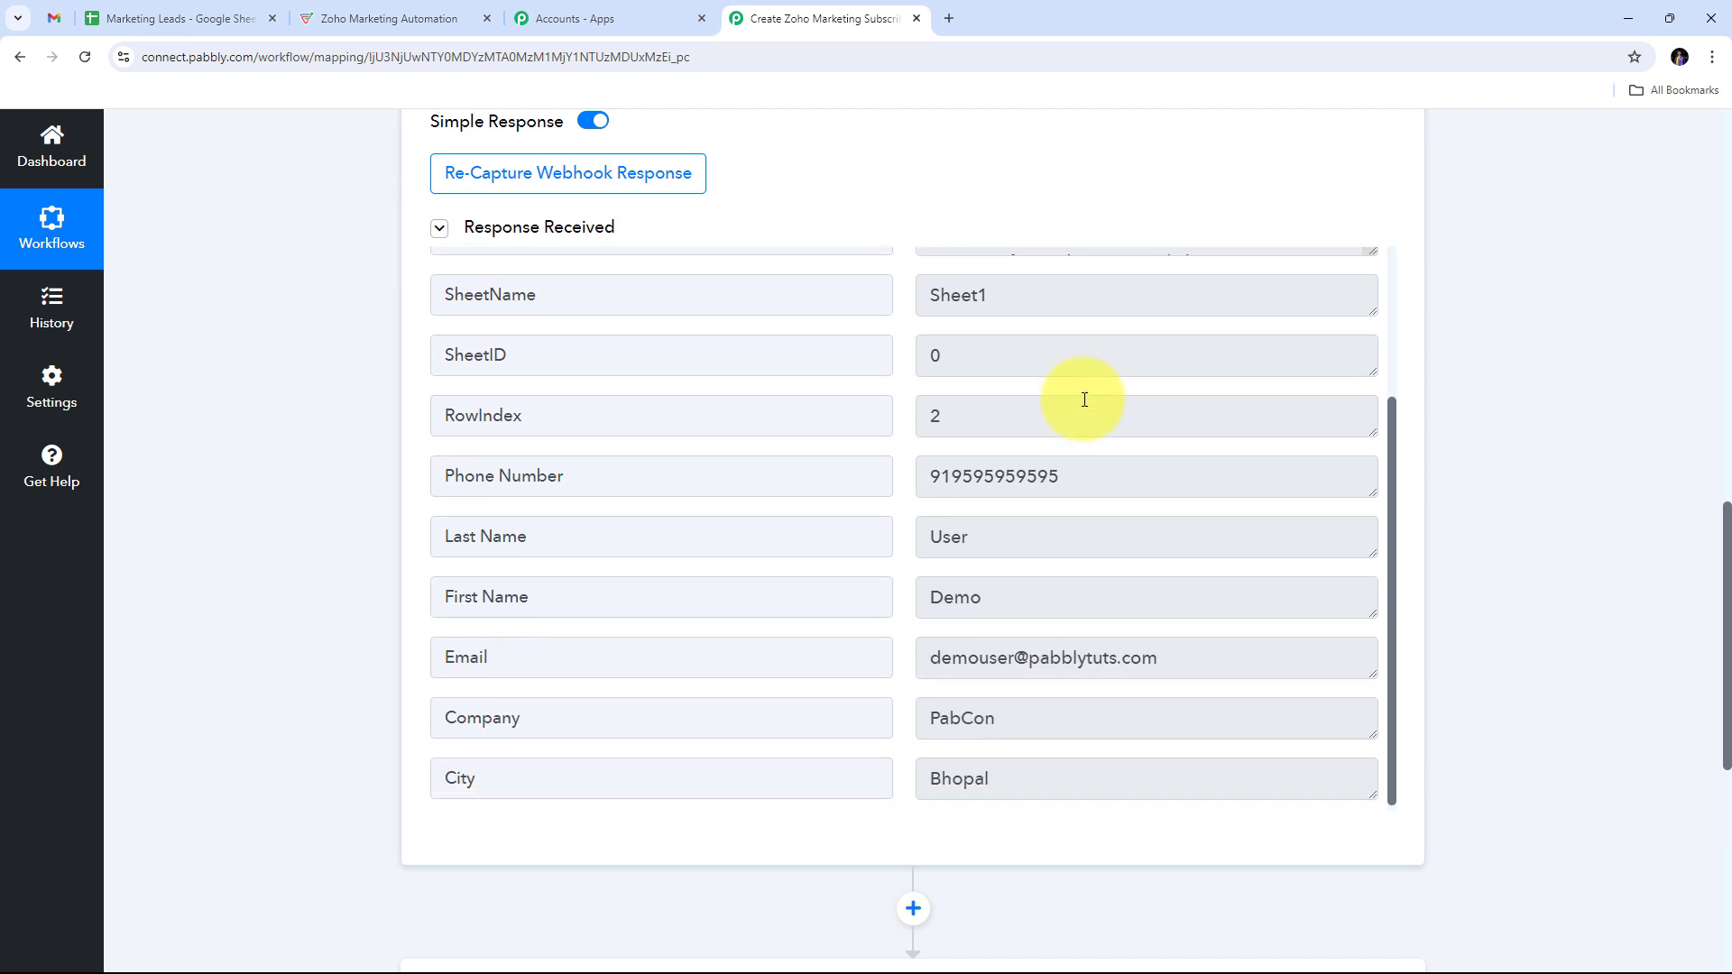
left_click(1195, 456)
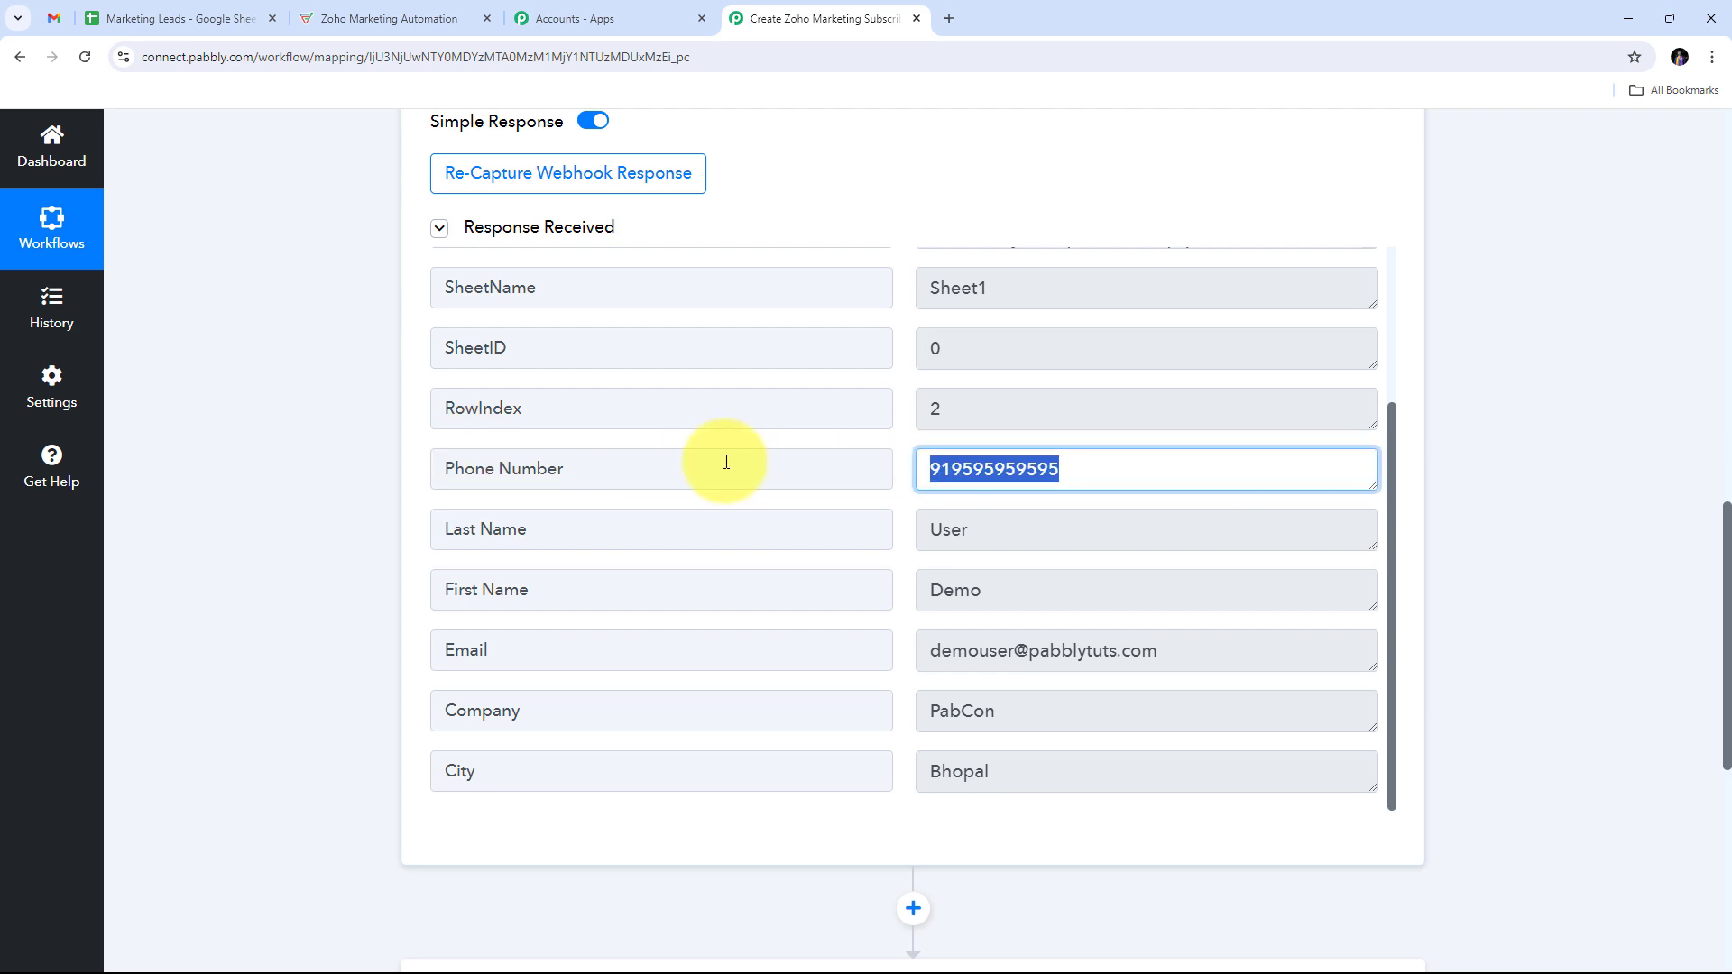
scroll(721, 465, "down", 1)
left_click(1059, 496)
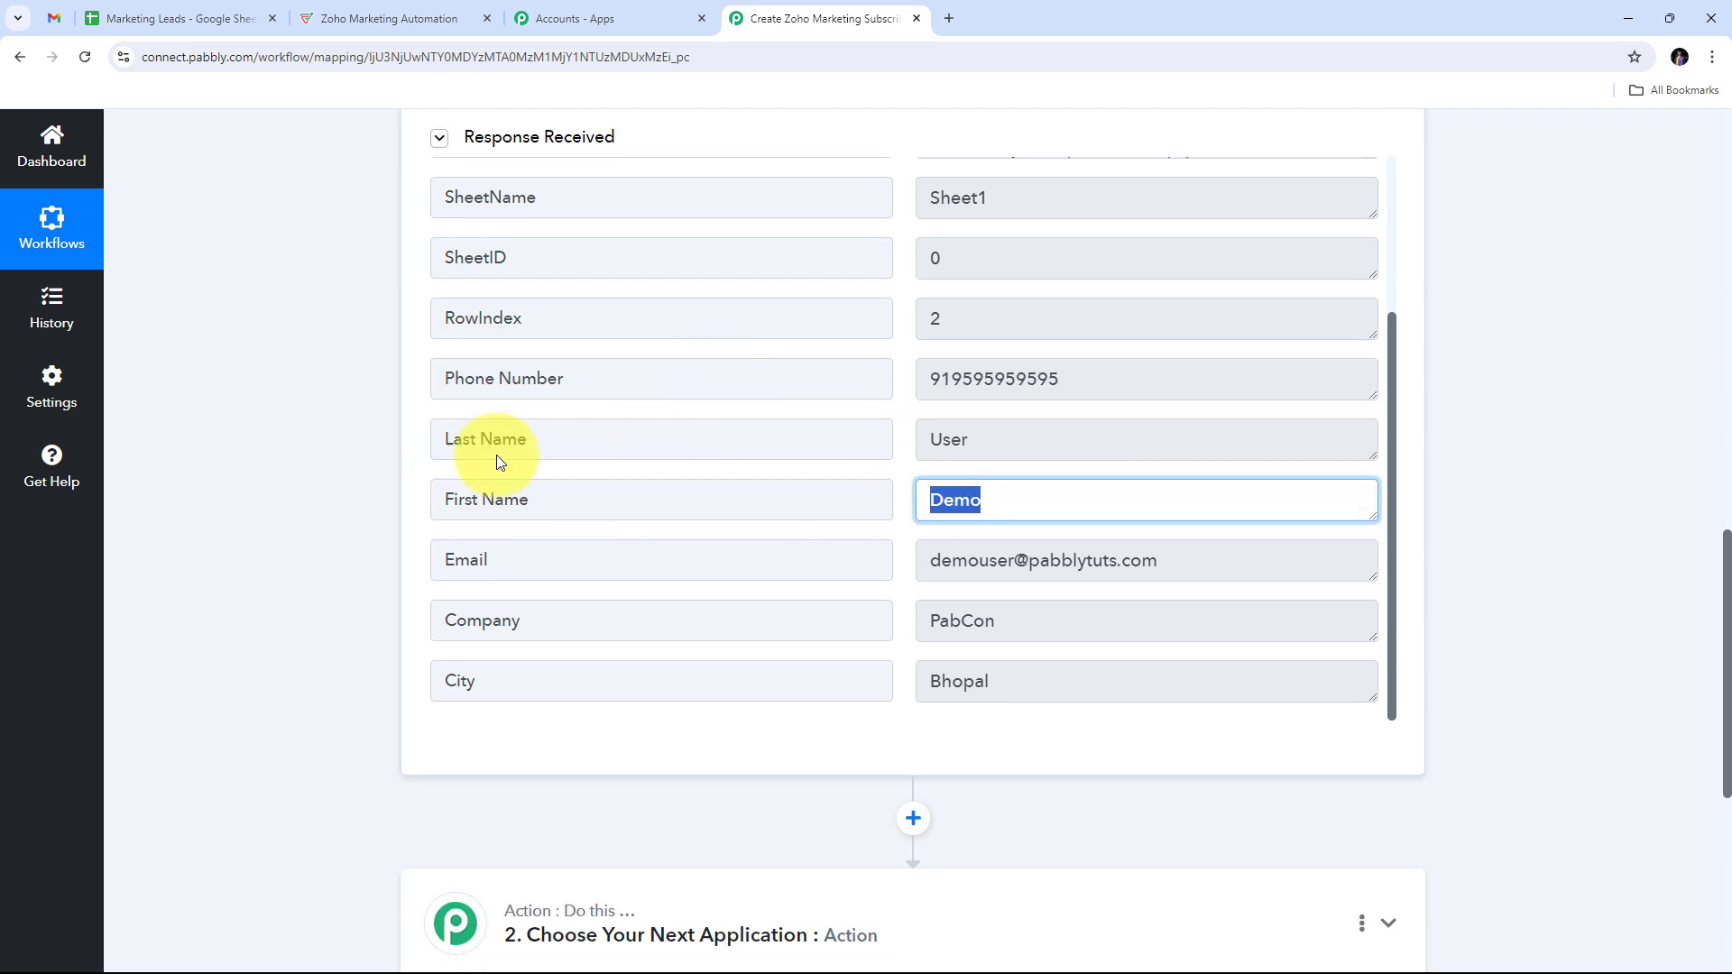
left_click(1075, 436)
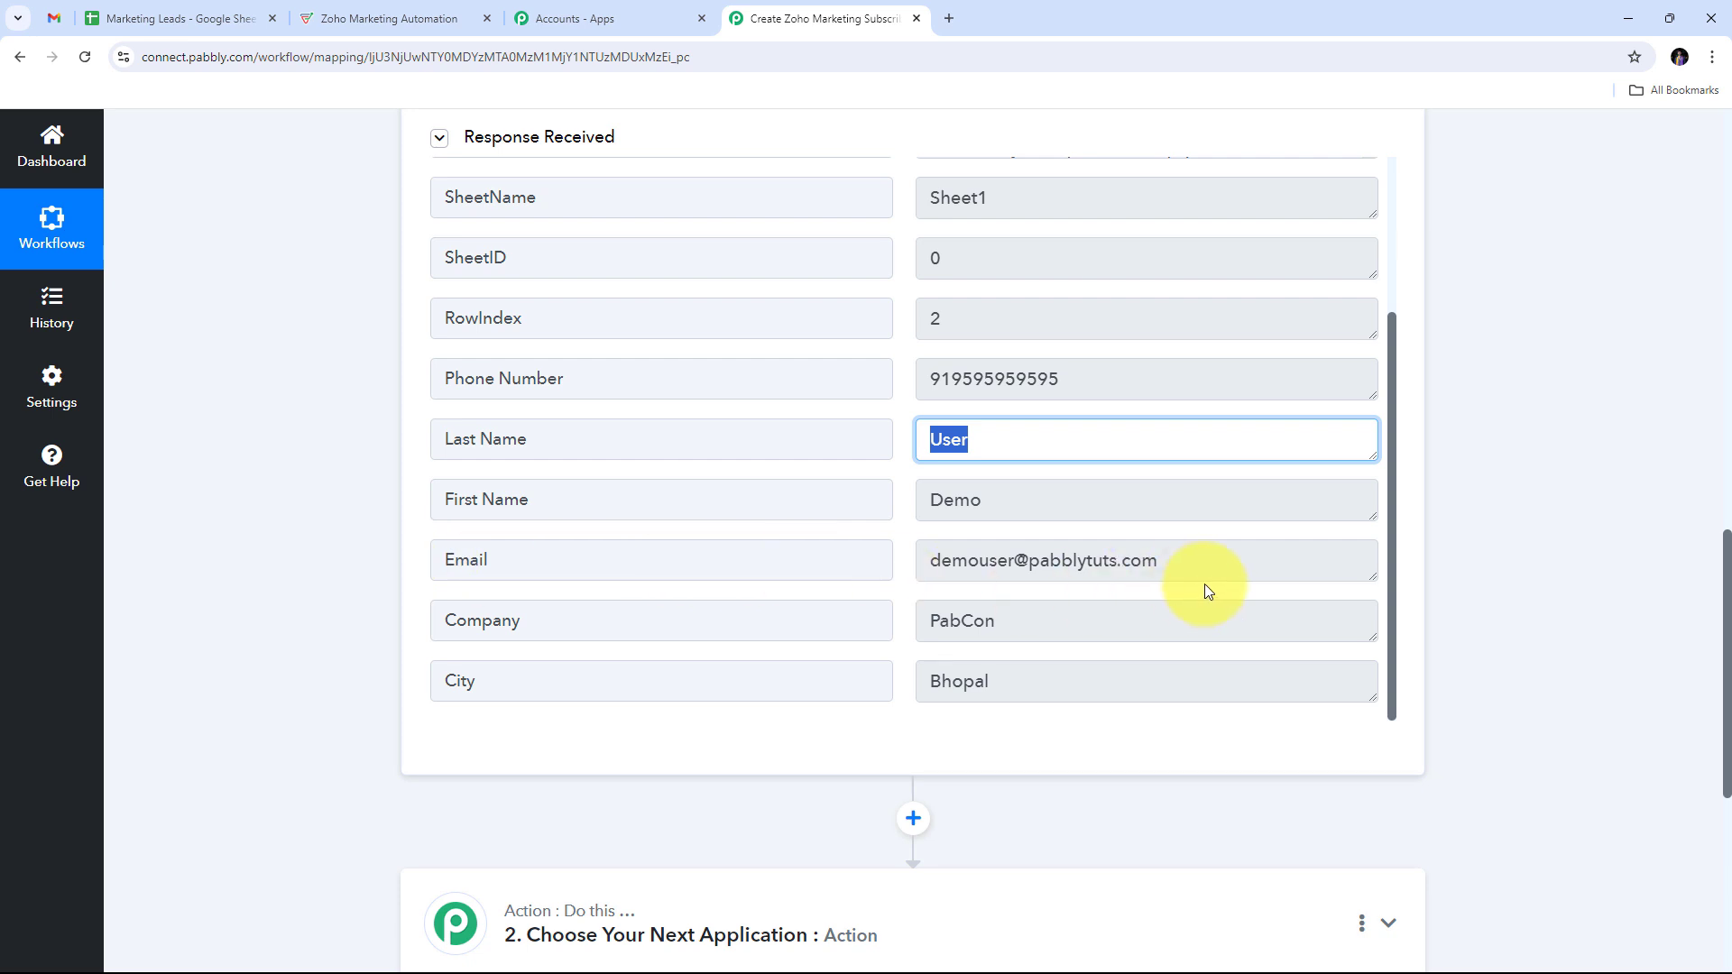
left_click(1112, 559)
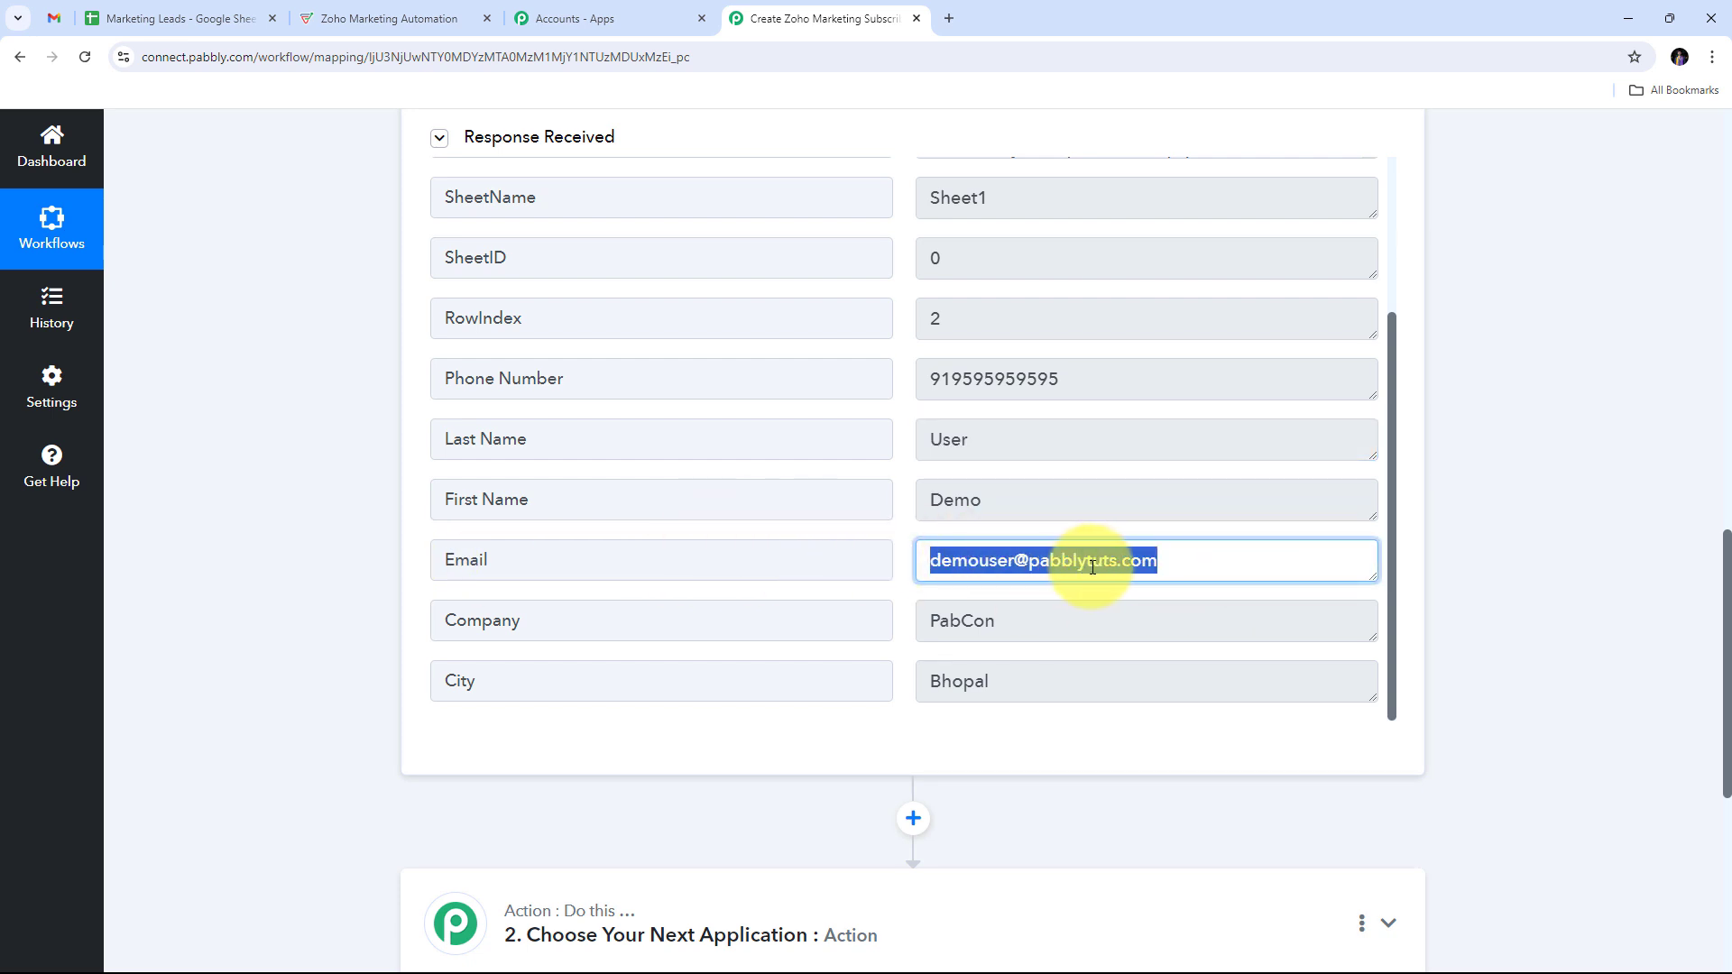
left_click(1104, 626)
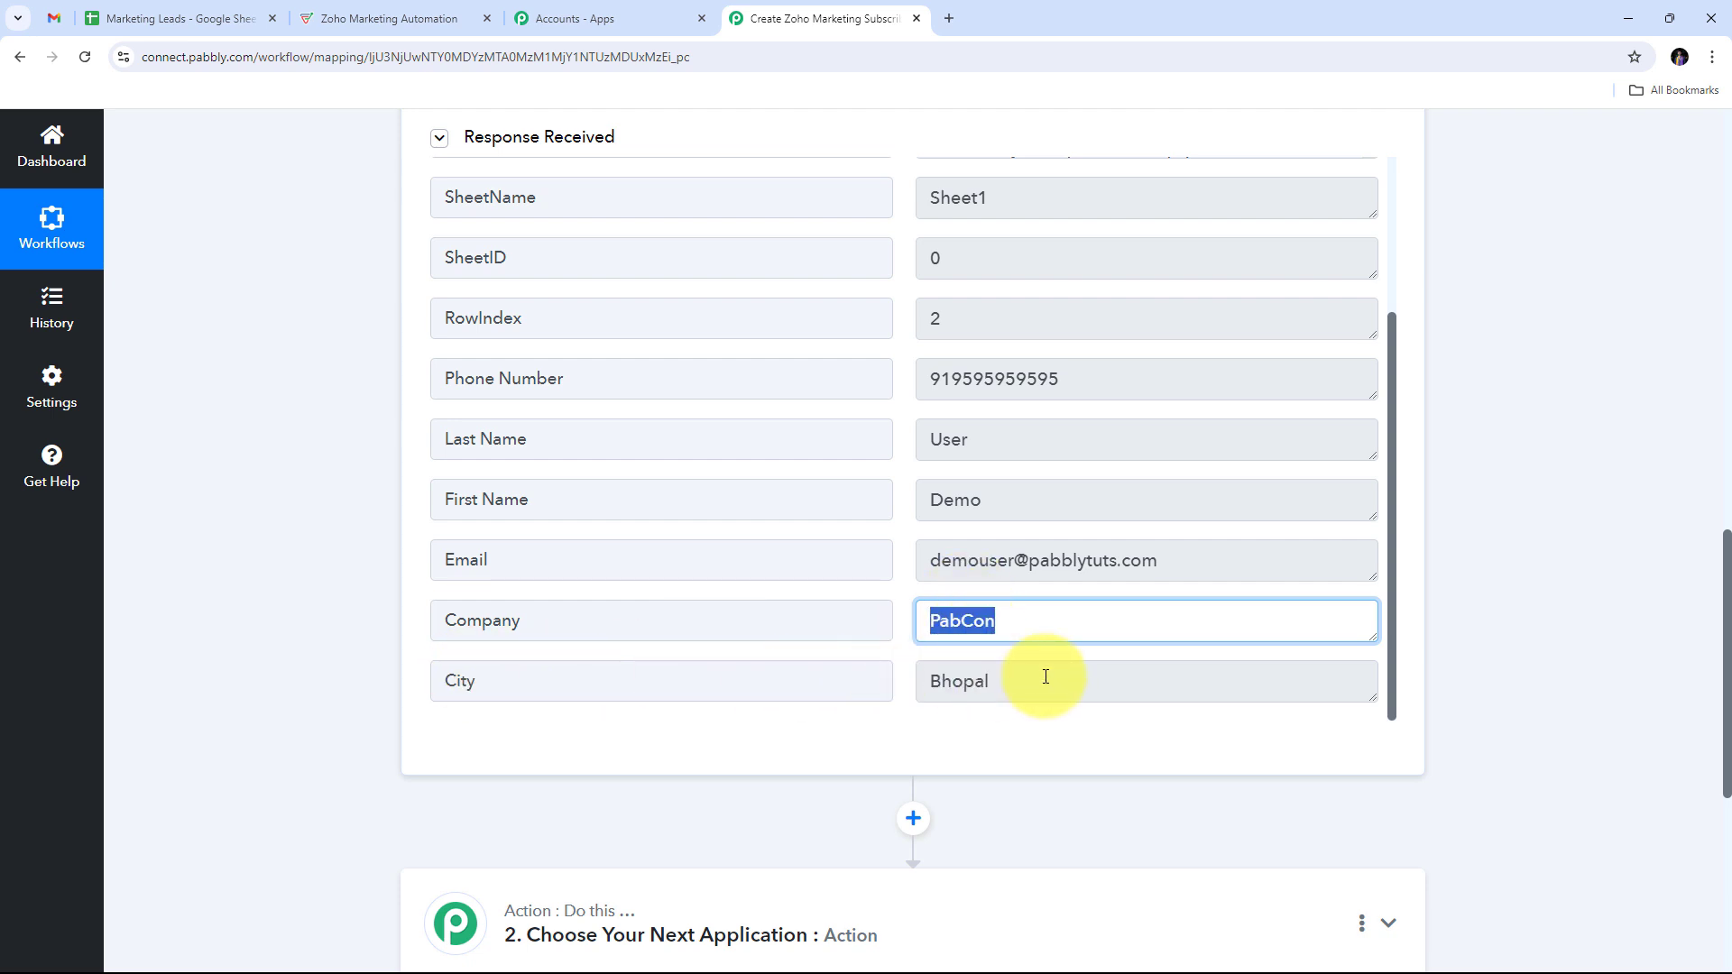
left_click(1110, 678)
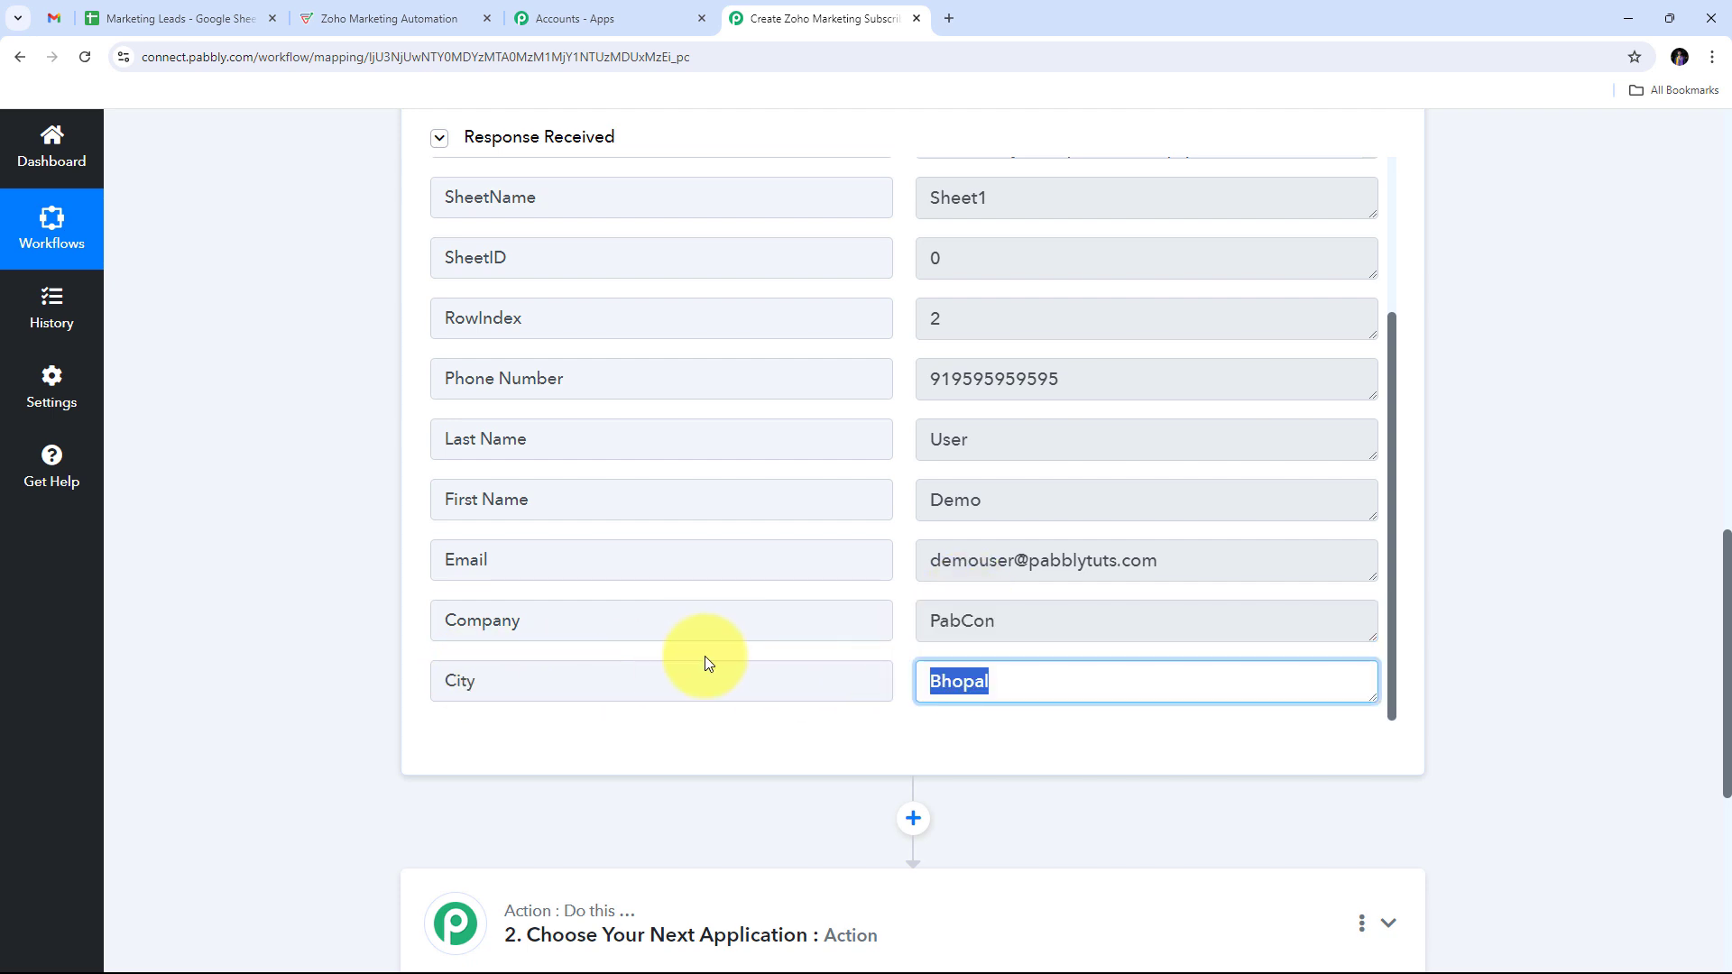
left_click(1047, 719)
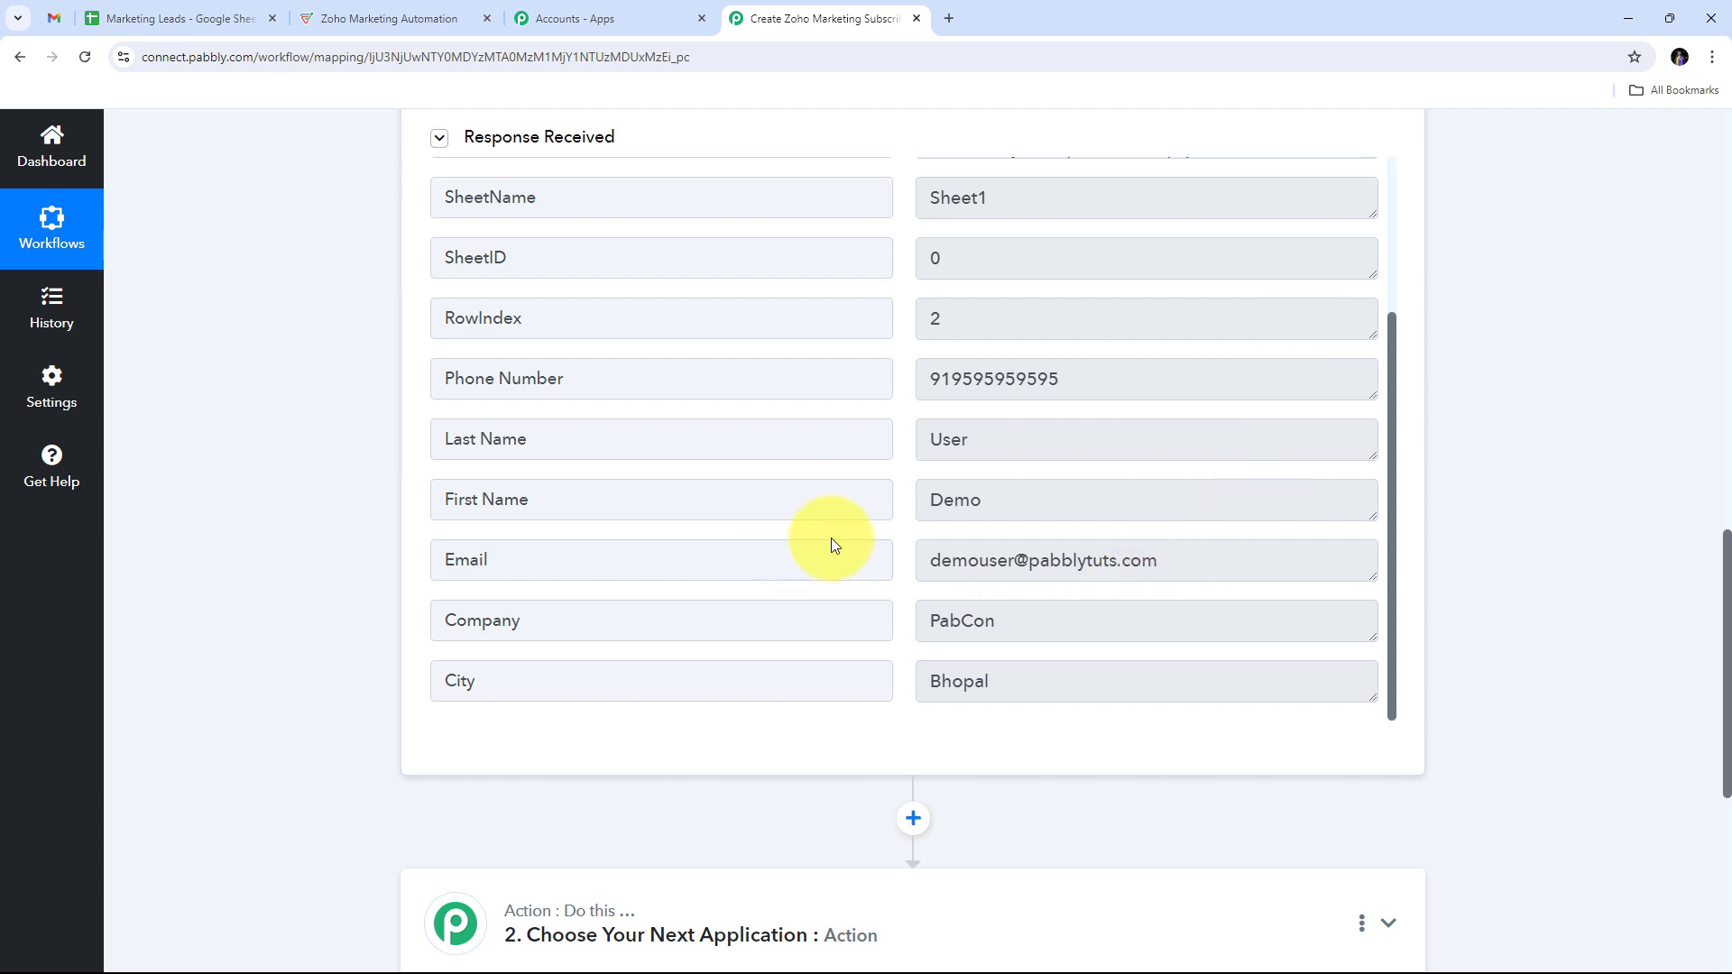
scroll(831, 537, "up", 3)
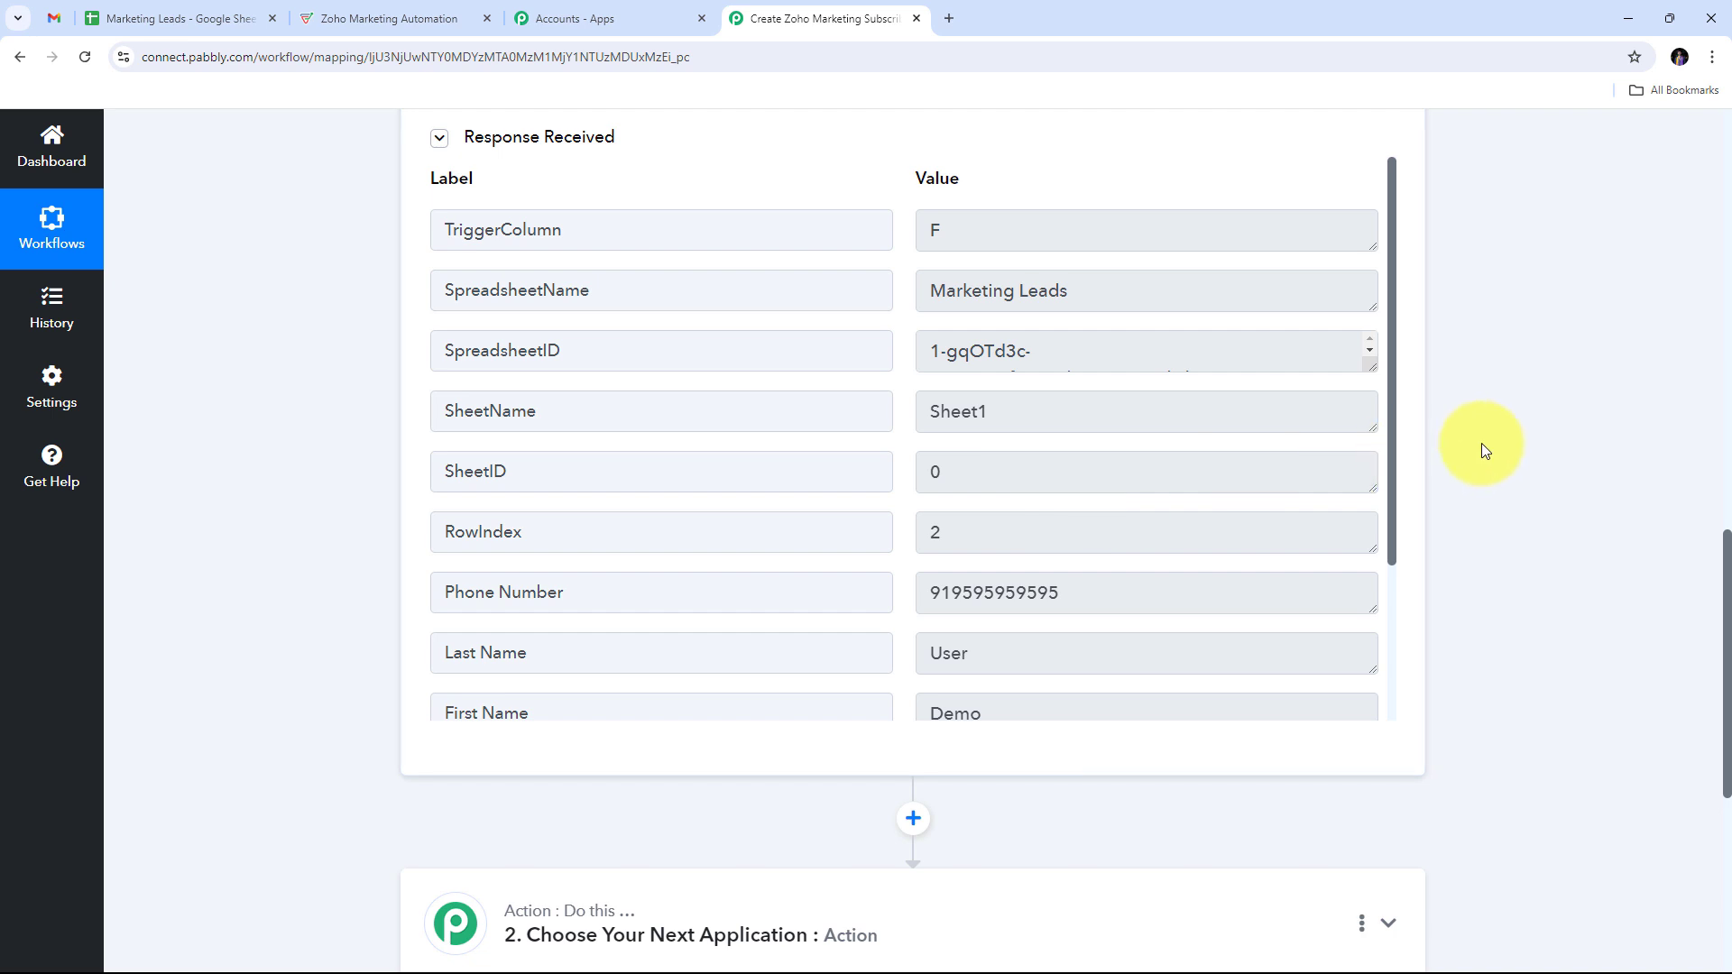
scroll(1503, 411, "down", 4)
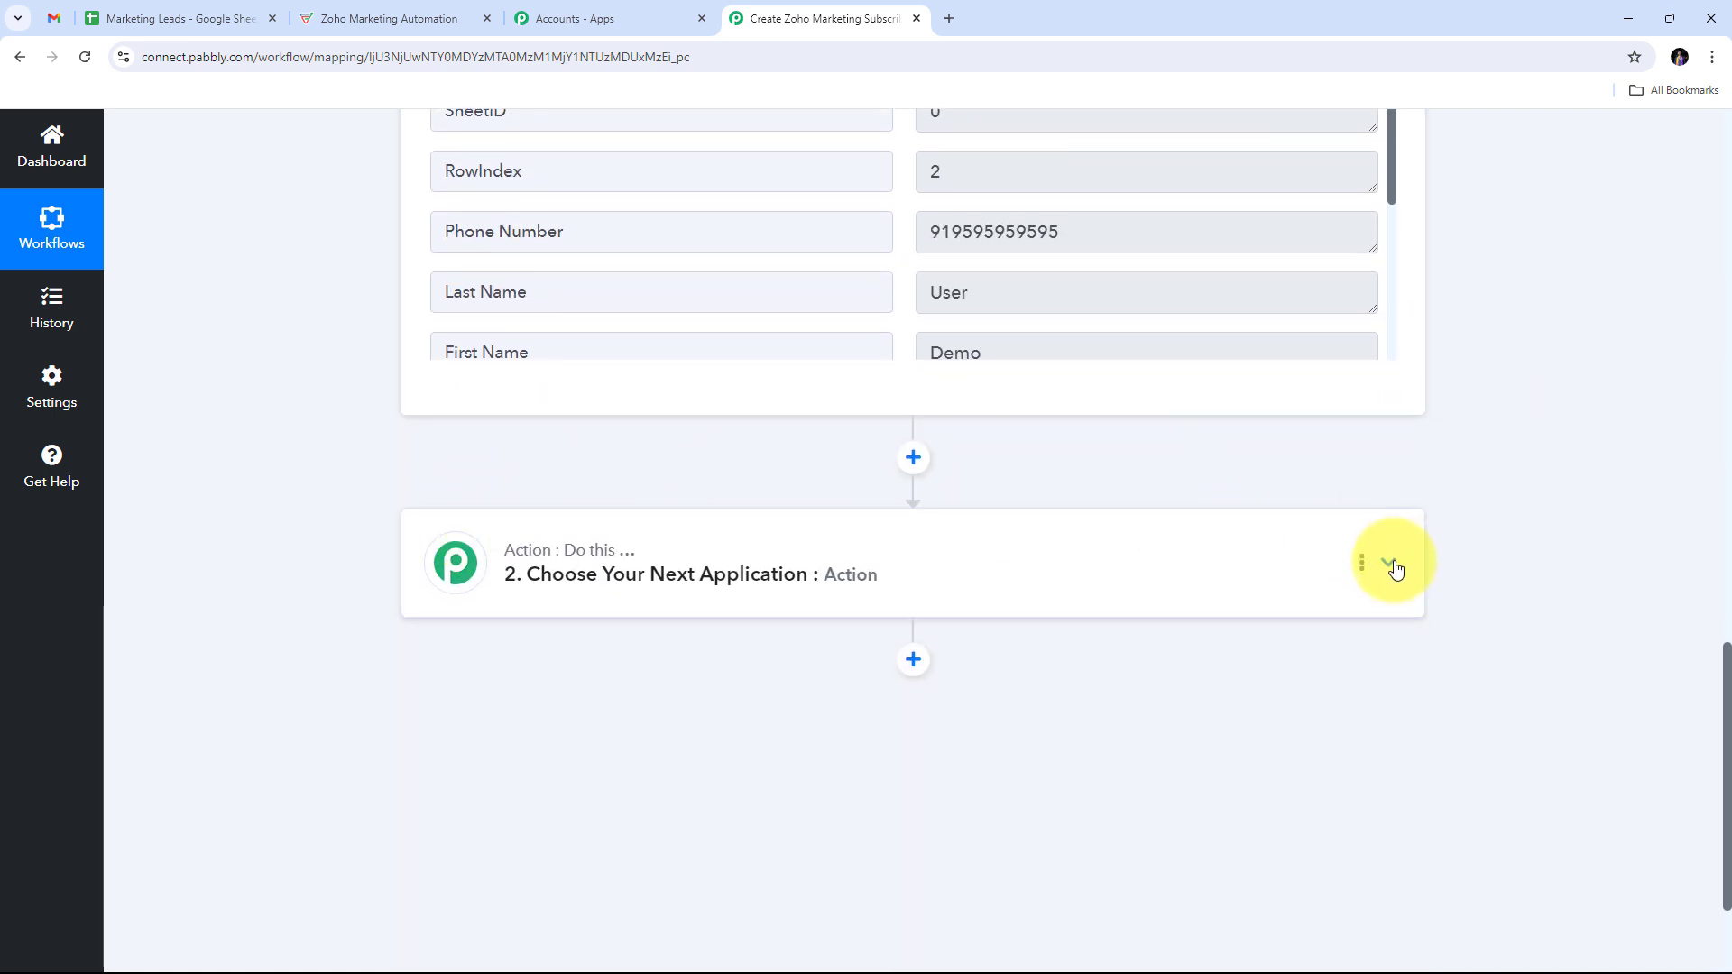
Step: Pick Zoho Marketing as the action app and Subscribe Lead as its action event
left_click(1392, 565)
left_click(504, 500)
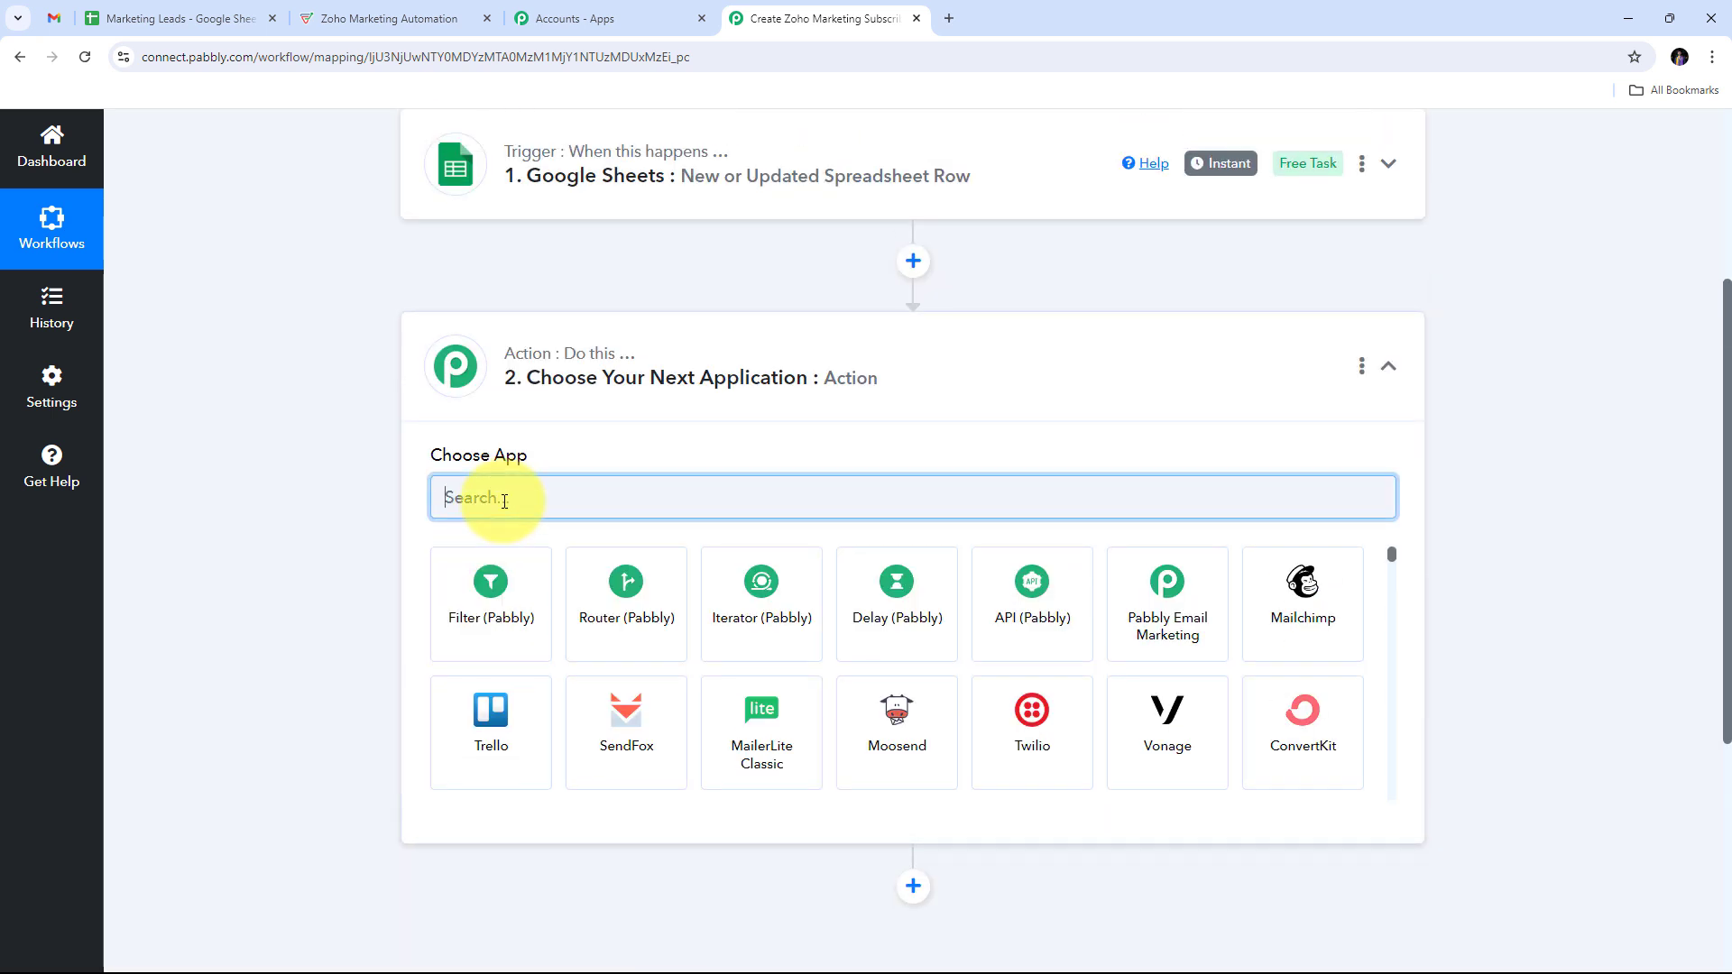
type("Zoho Ma")
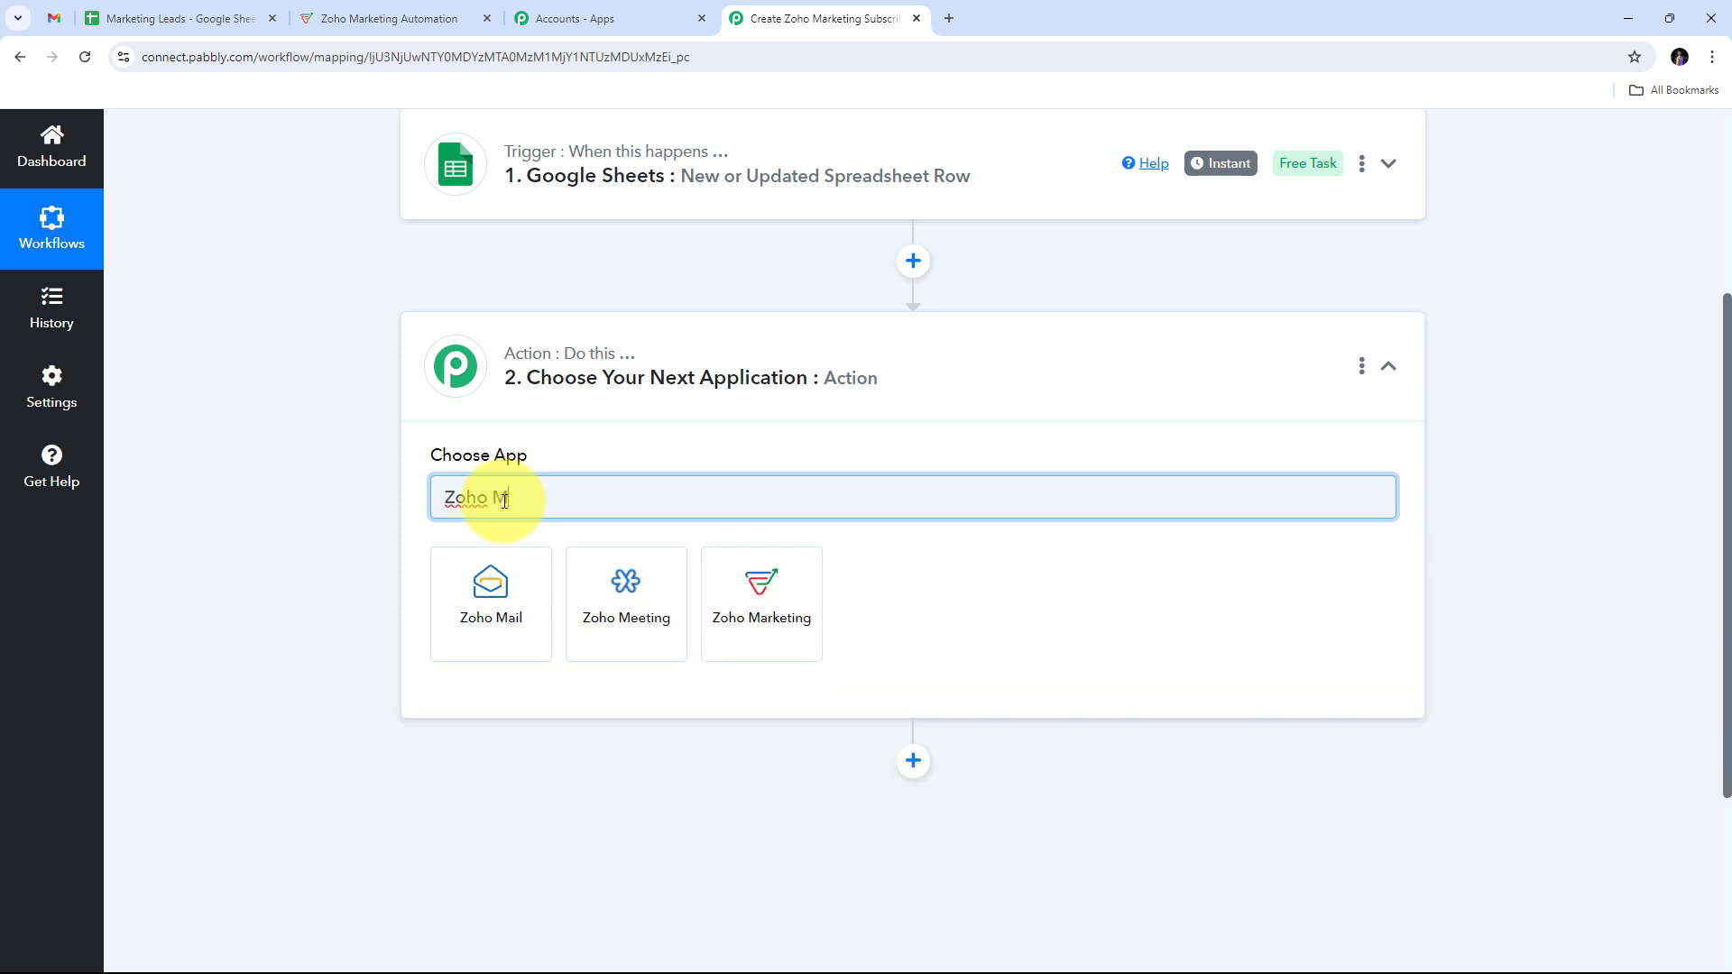
type("rketing")
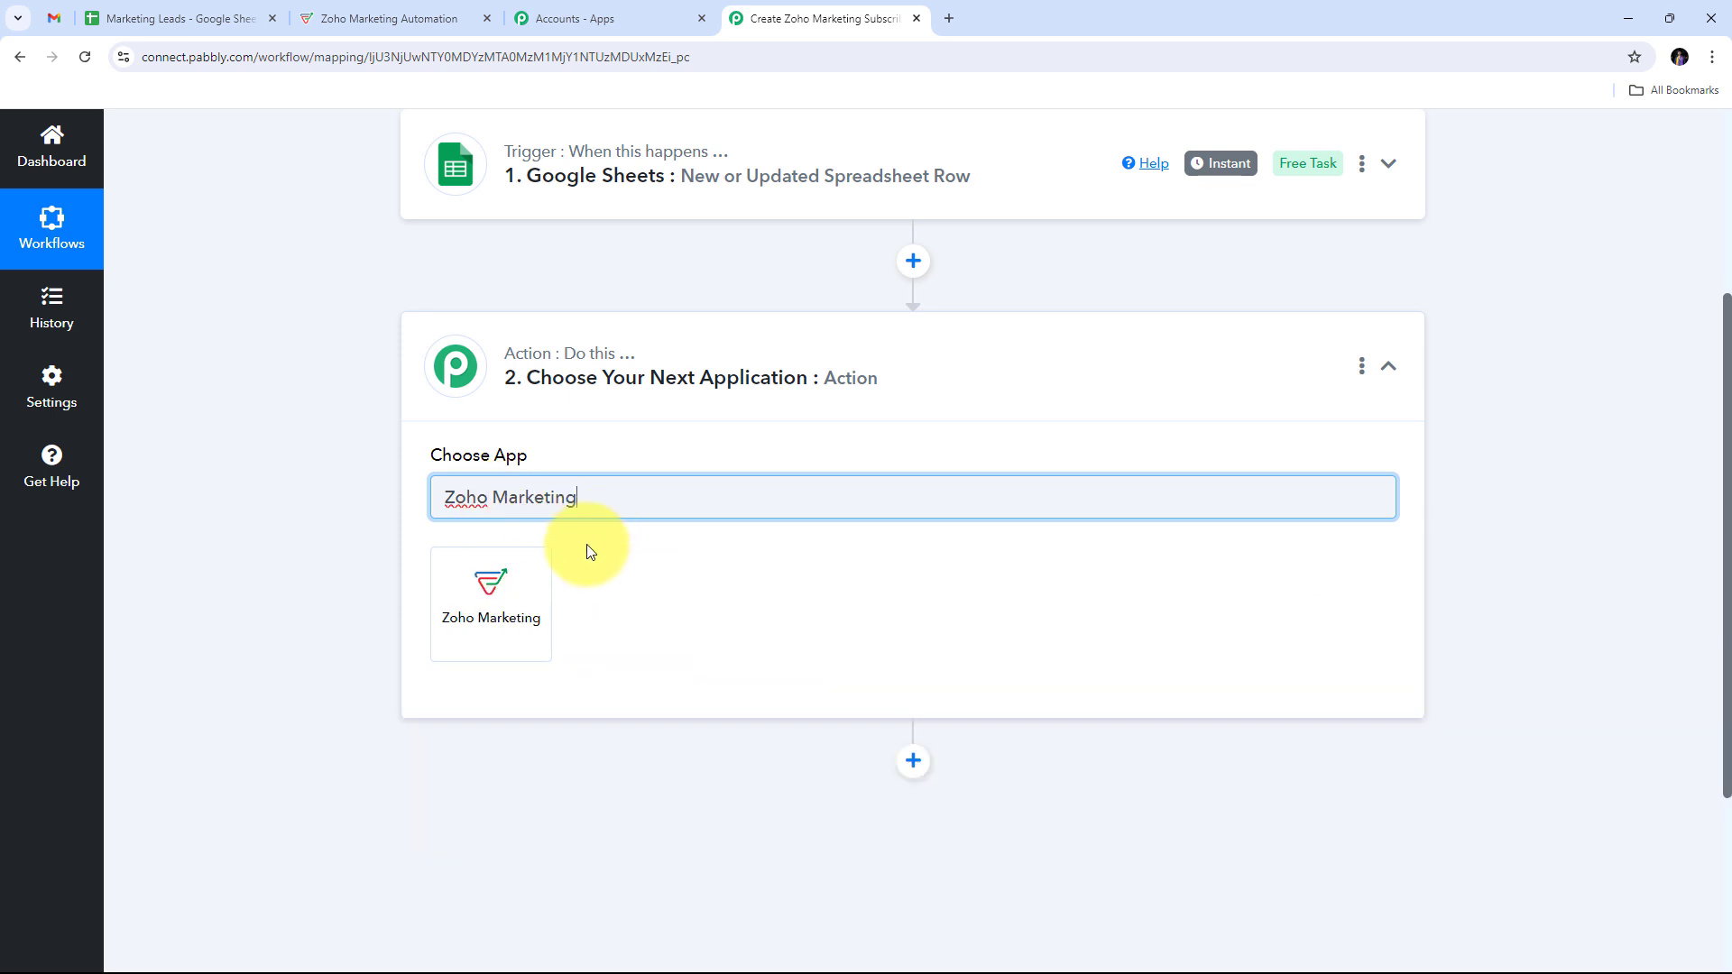
left_click(496, 602)
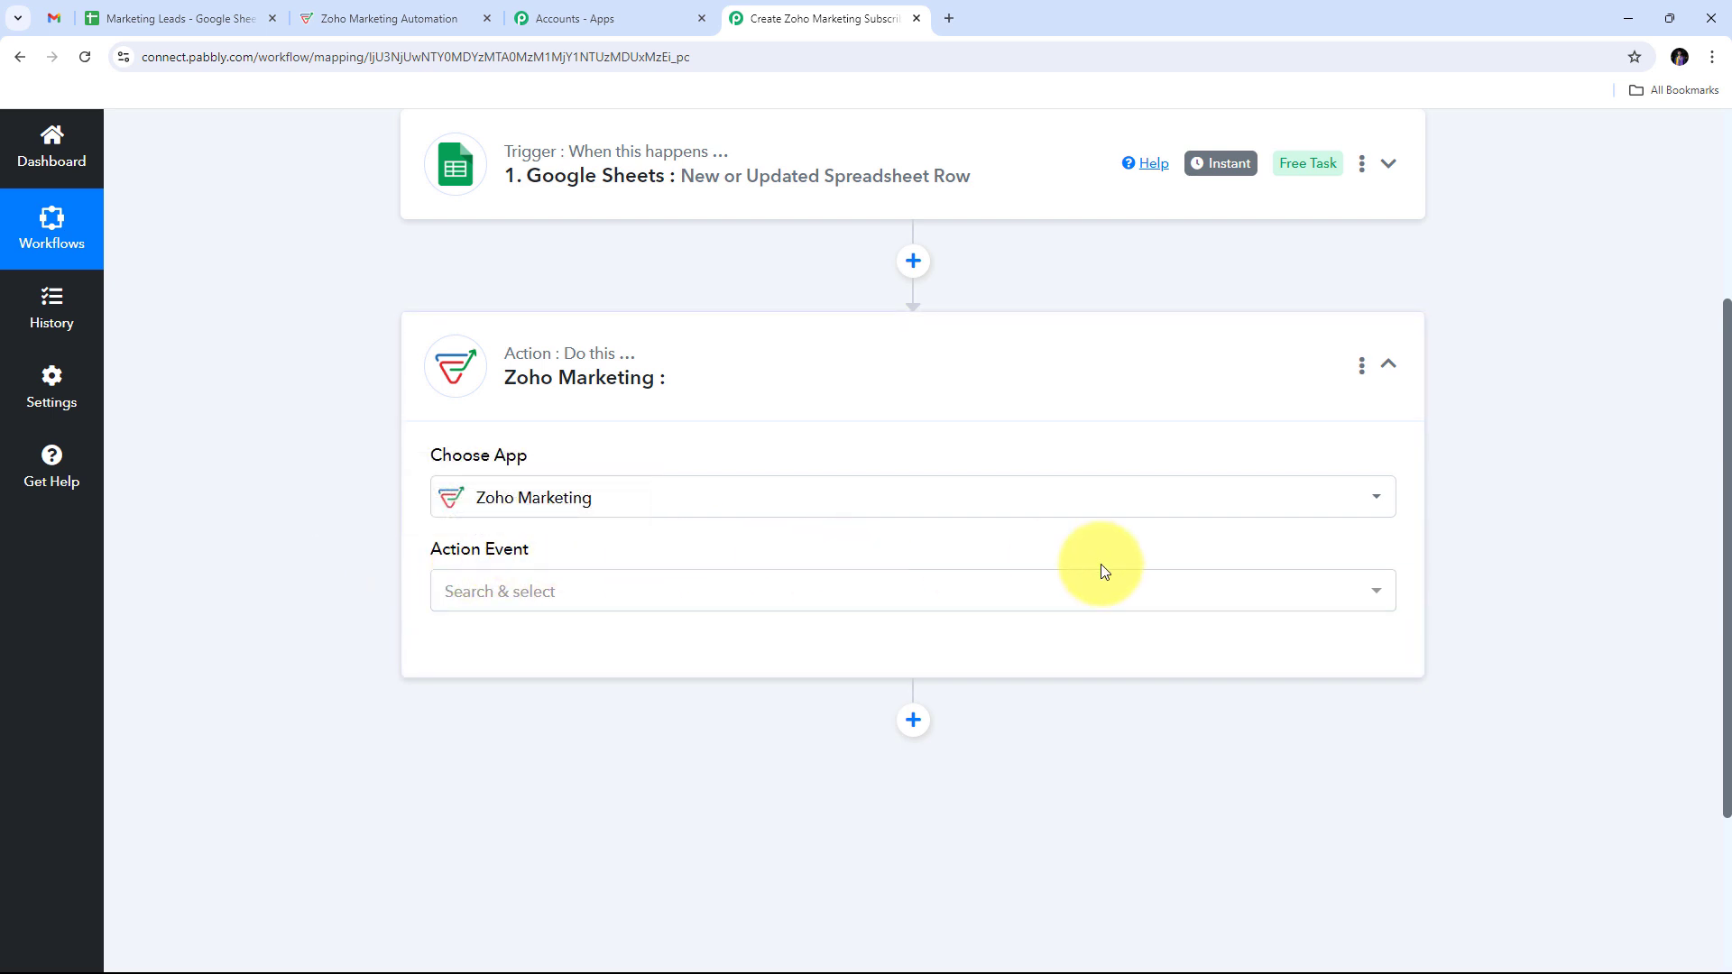
left_click(878, 588)
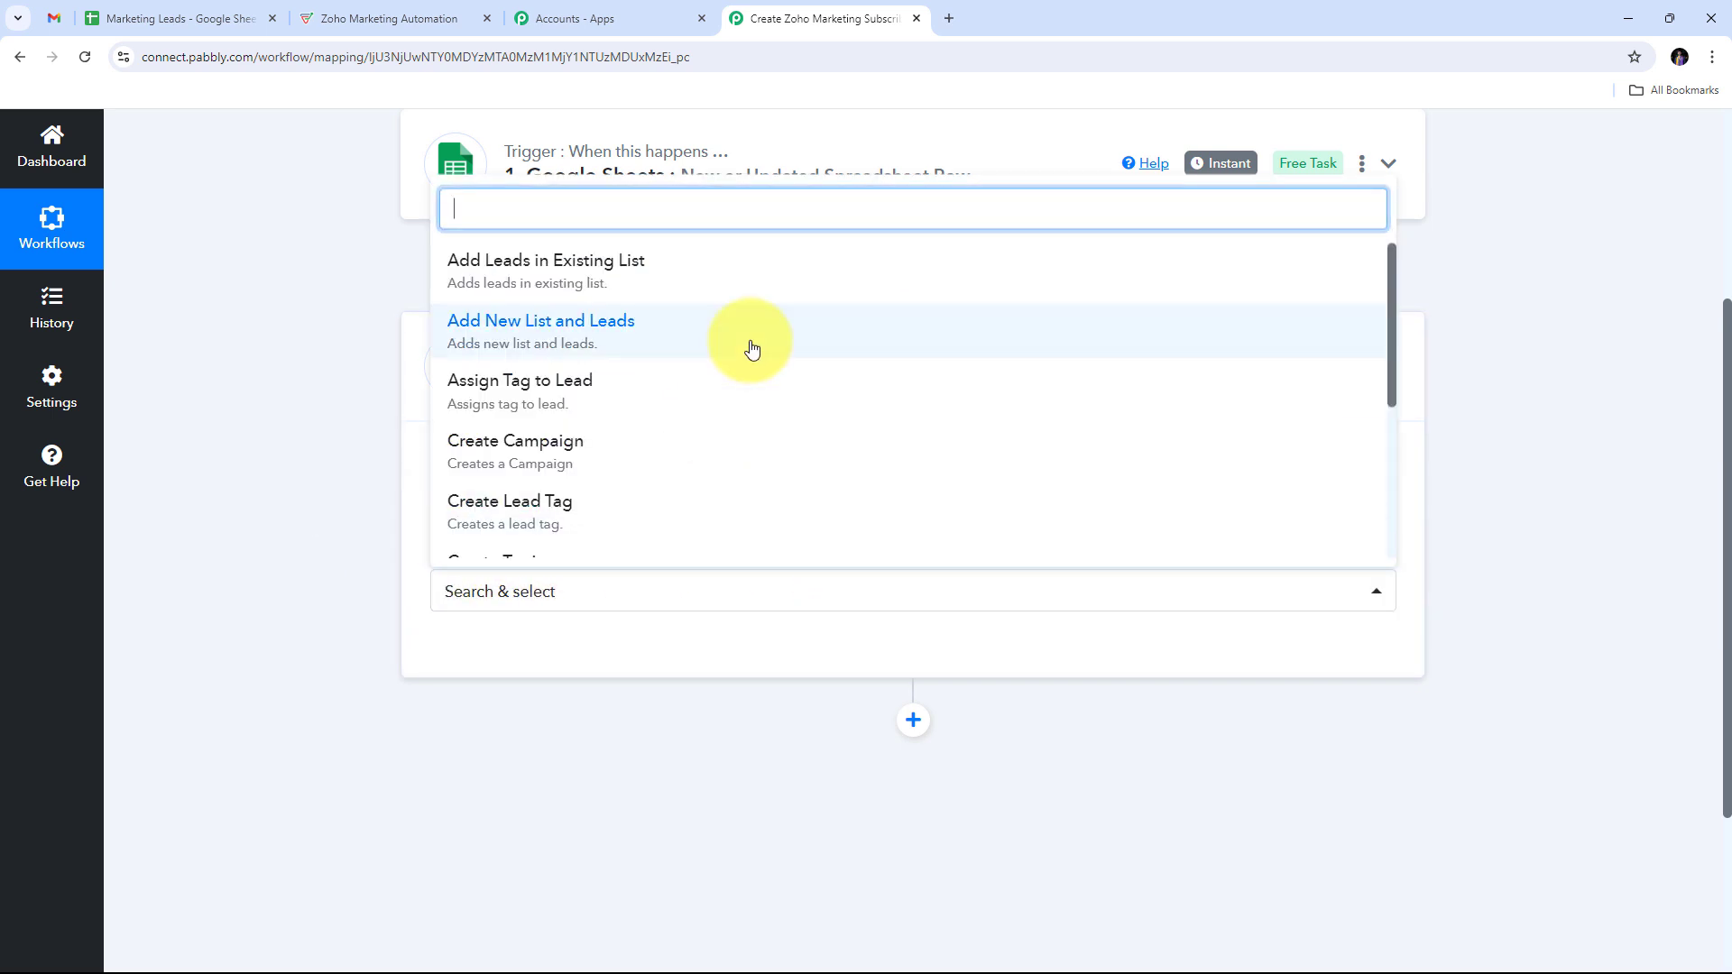
scroll(747, 350, "down", 3)
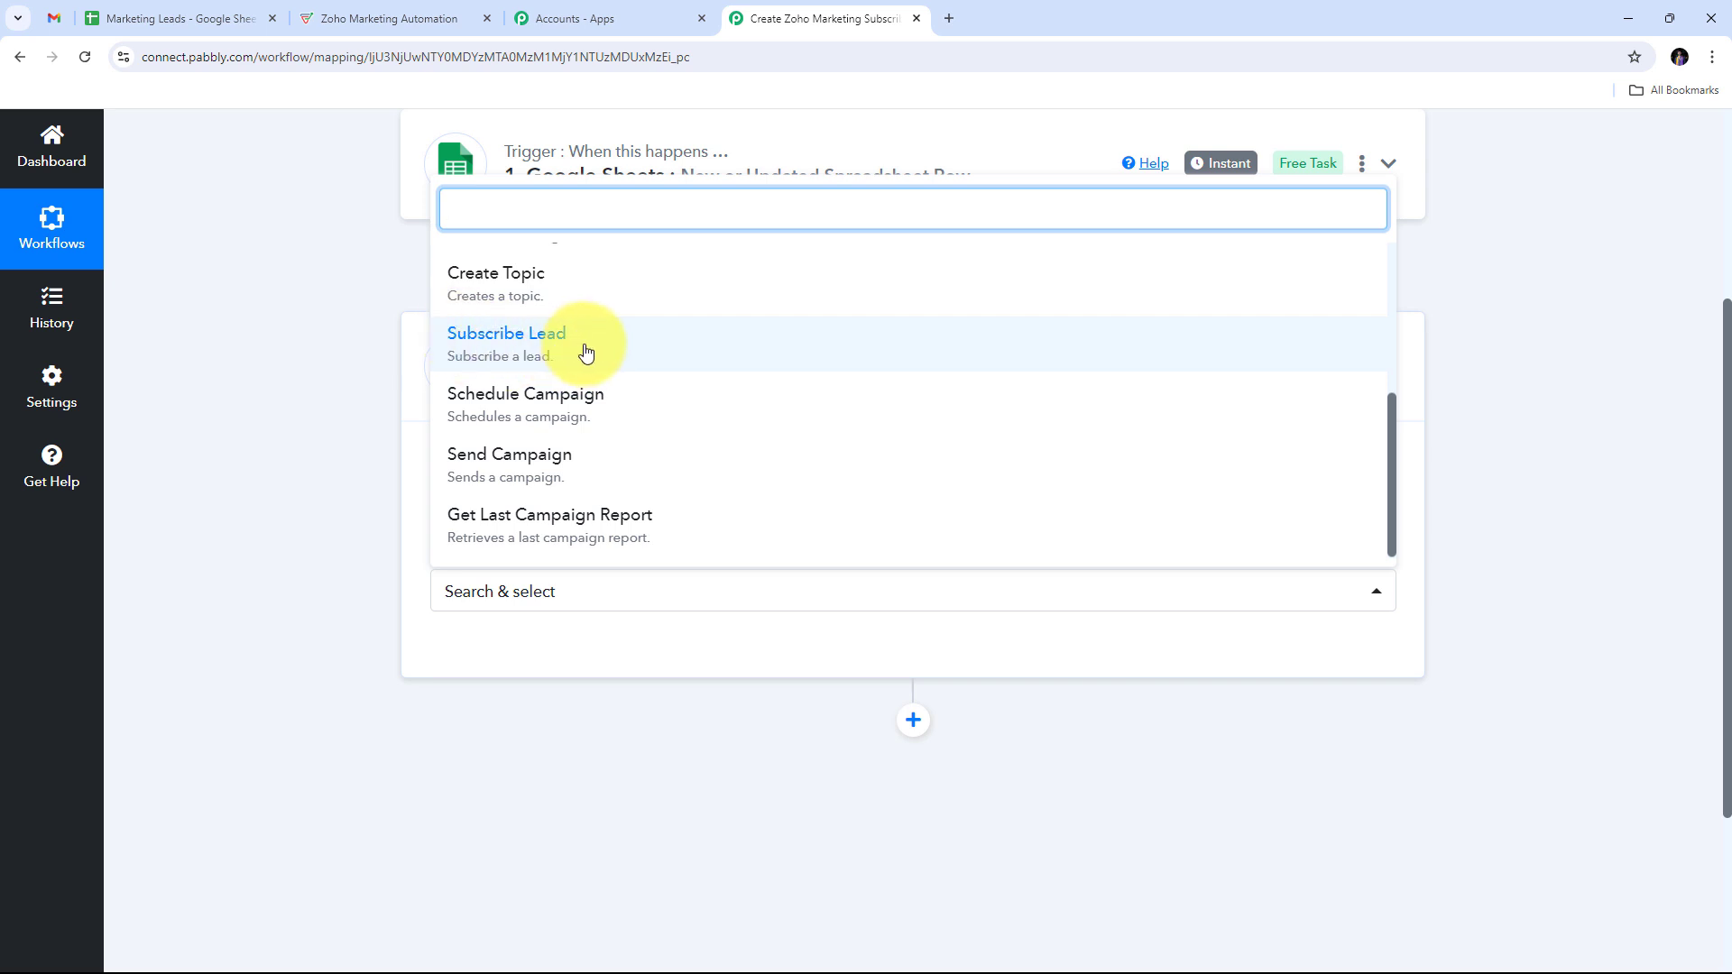
left_click(553, 353)
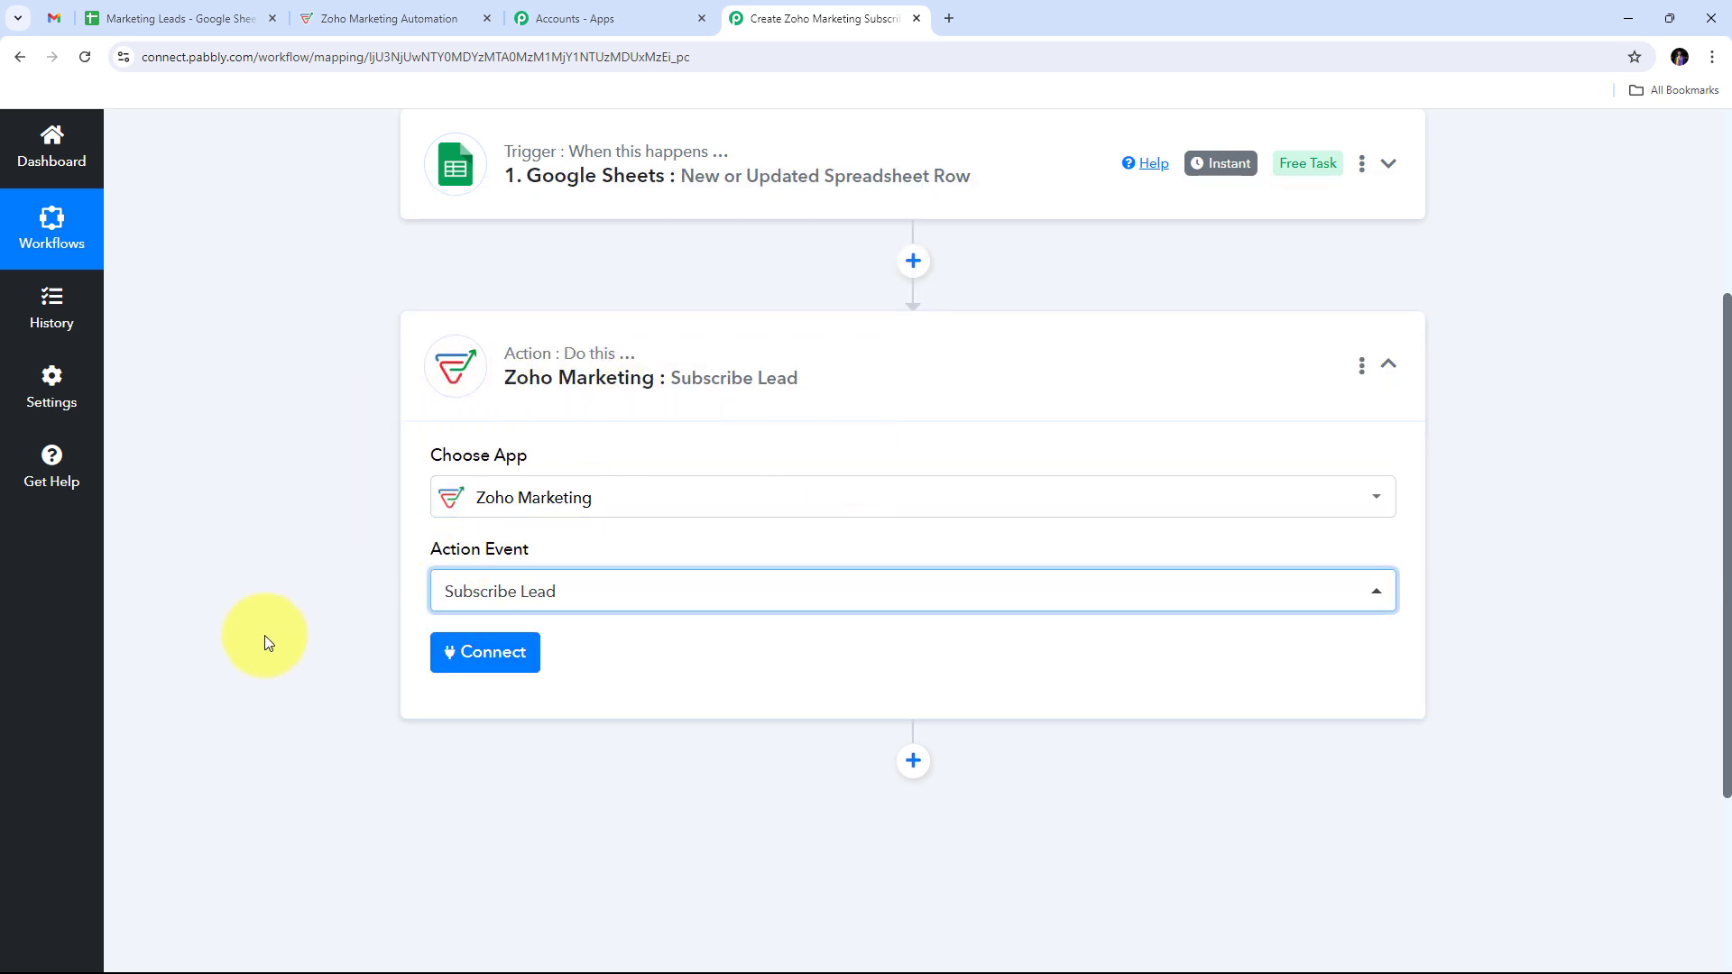
Step: Start a new Zoho Marketing connection and check the account's domain in the Zoho tab
left_click(494, 659)
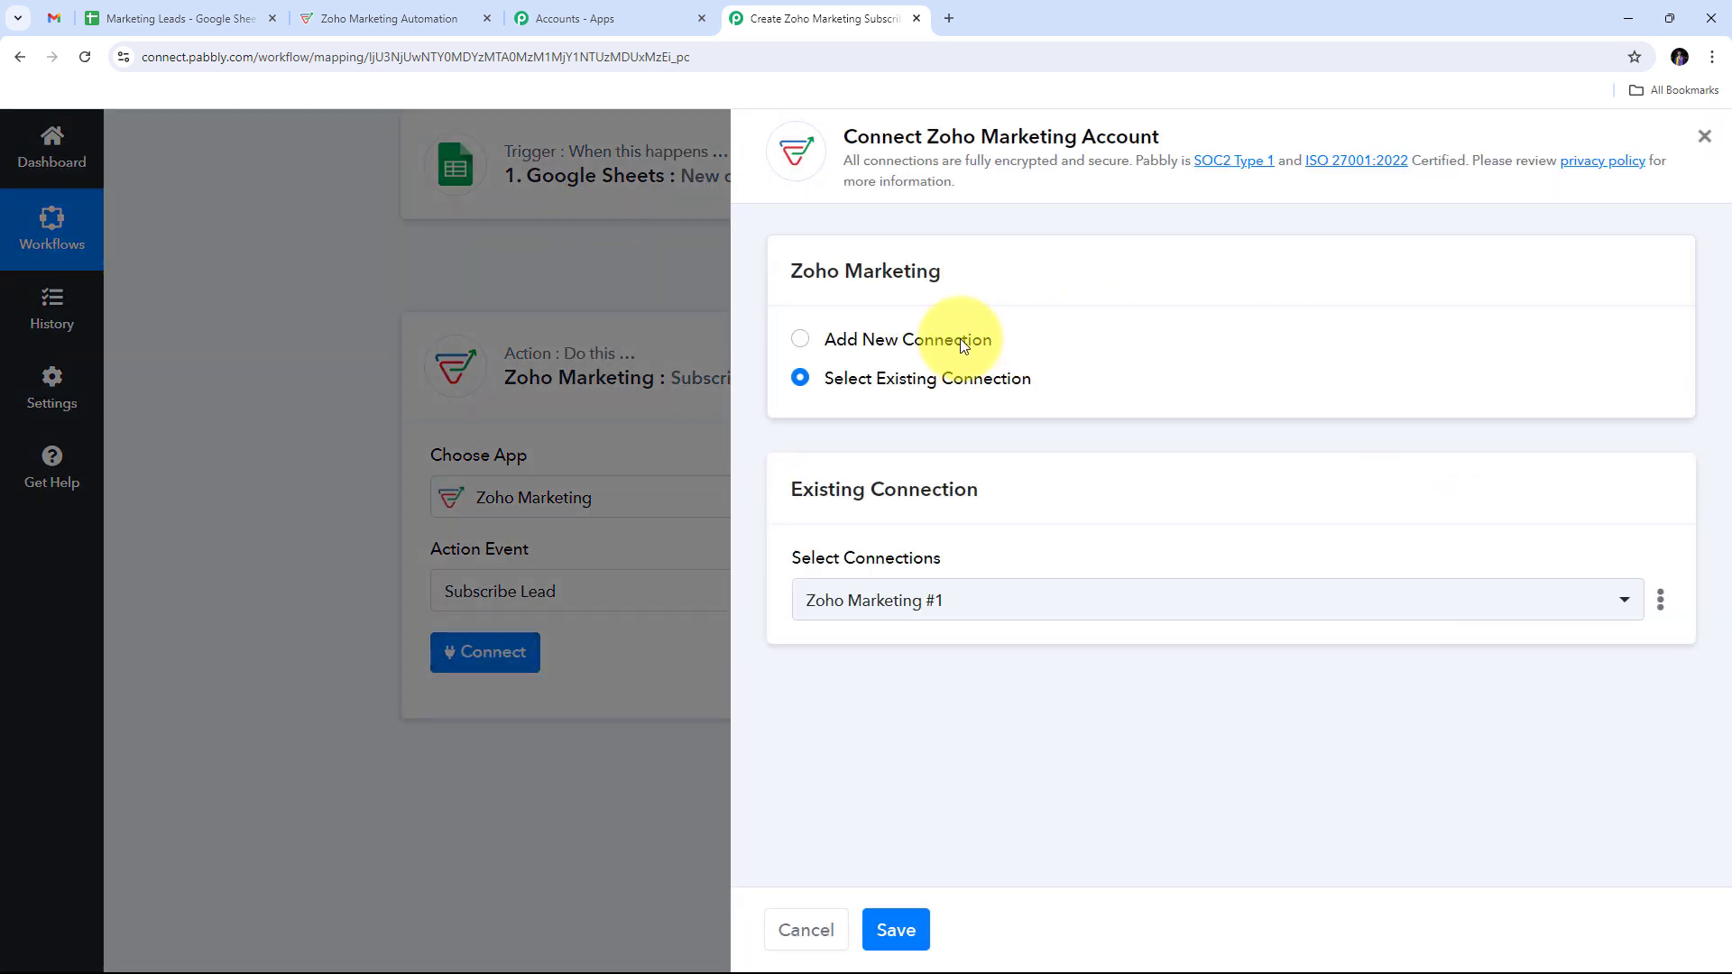
left_click(848, 343)
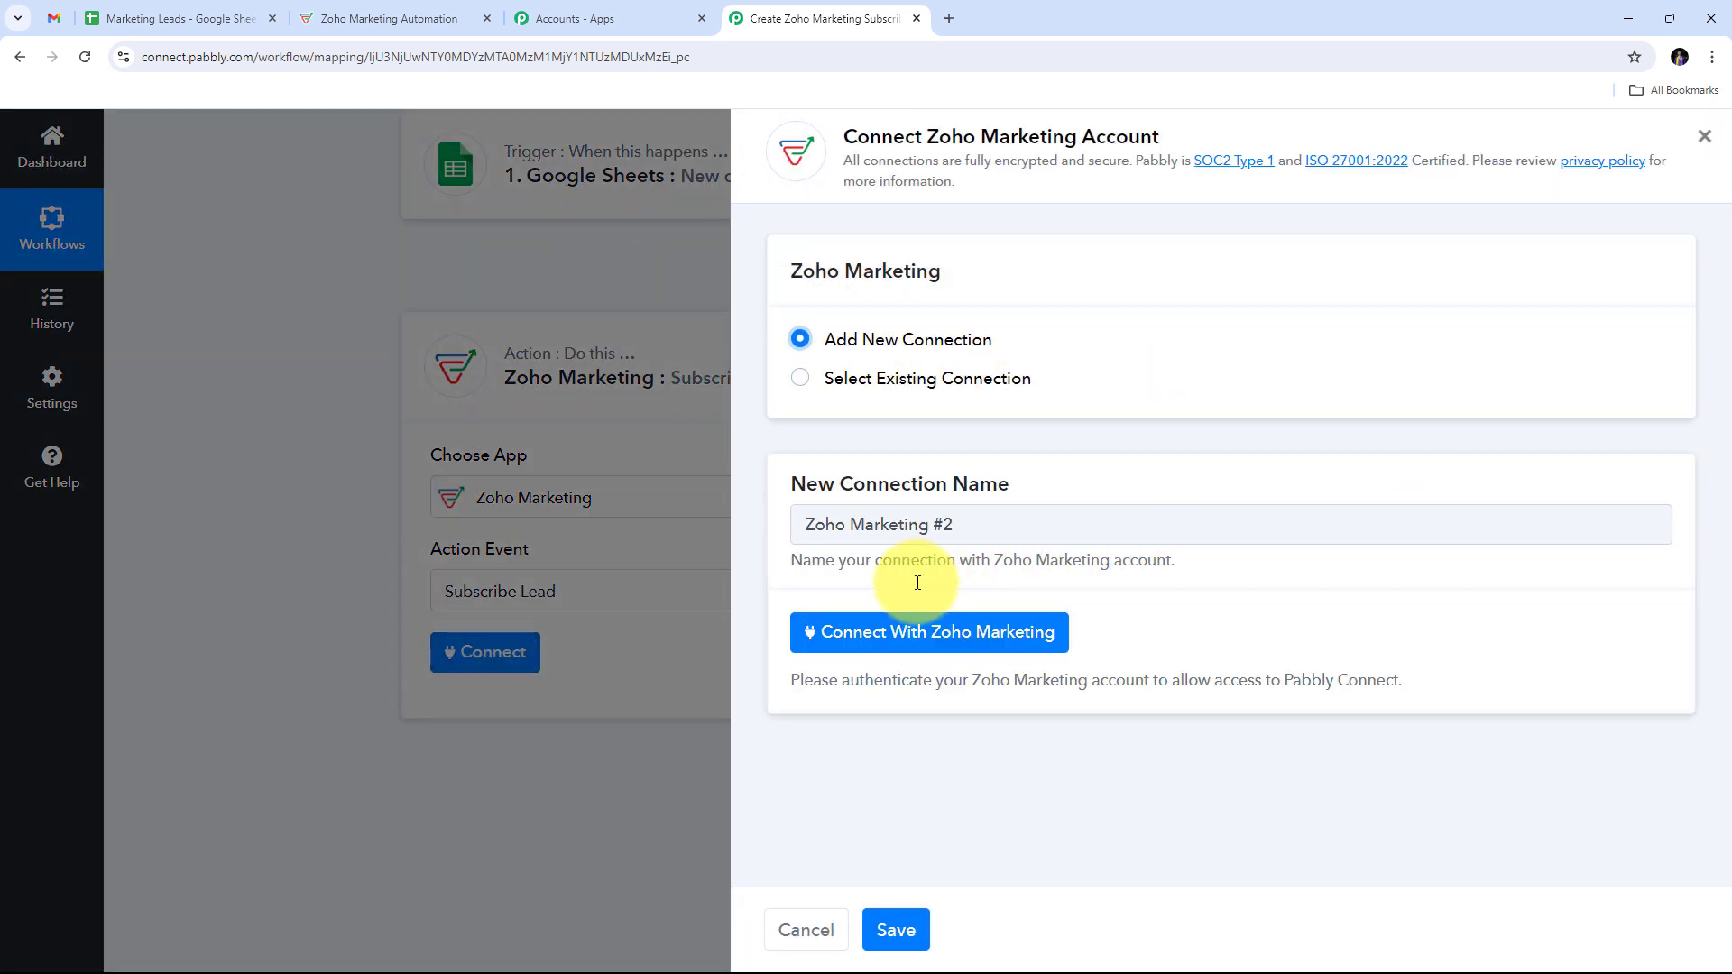
left_click(871, 643)
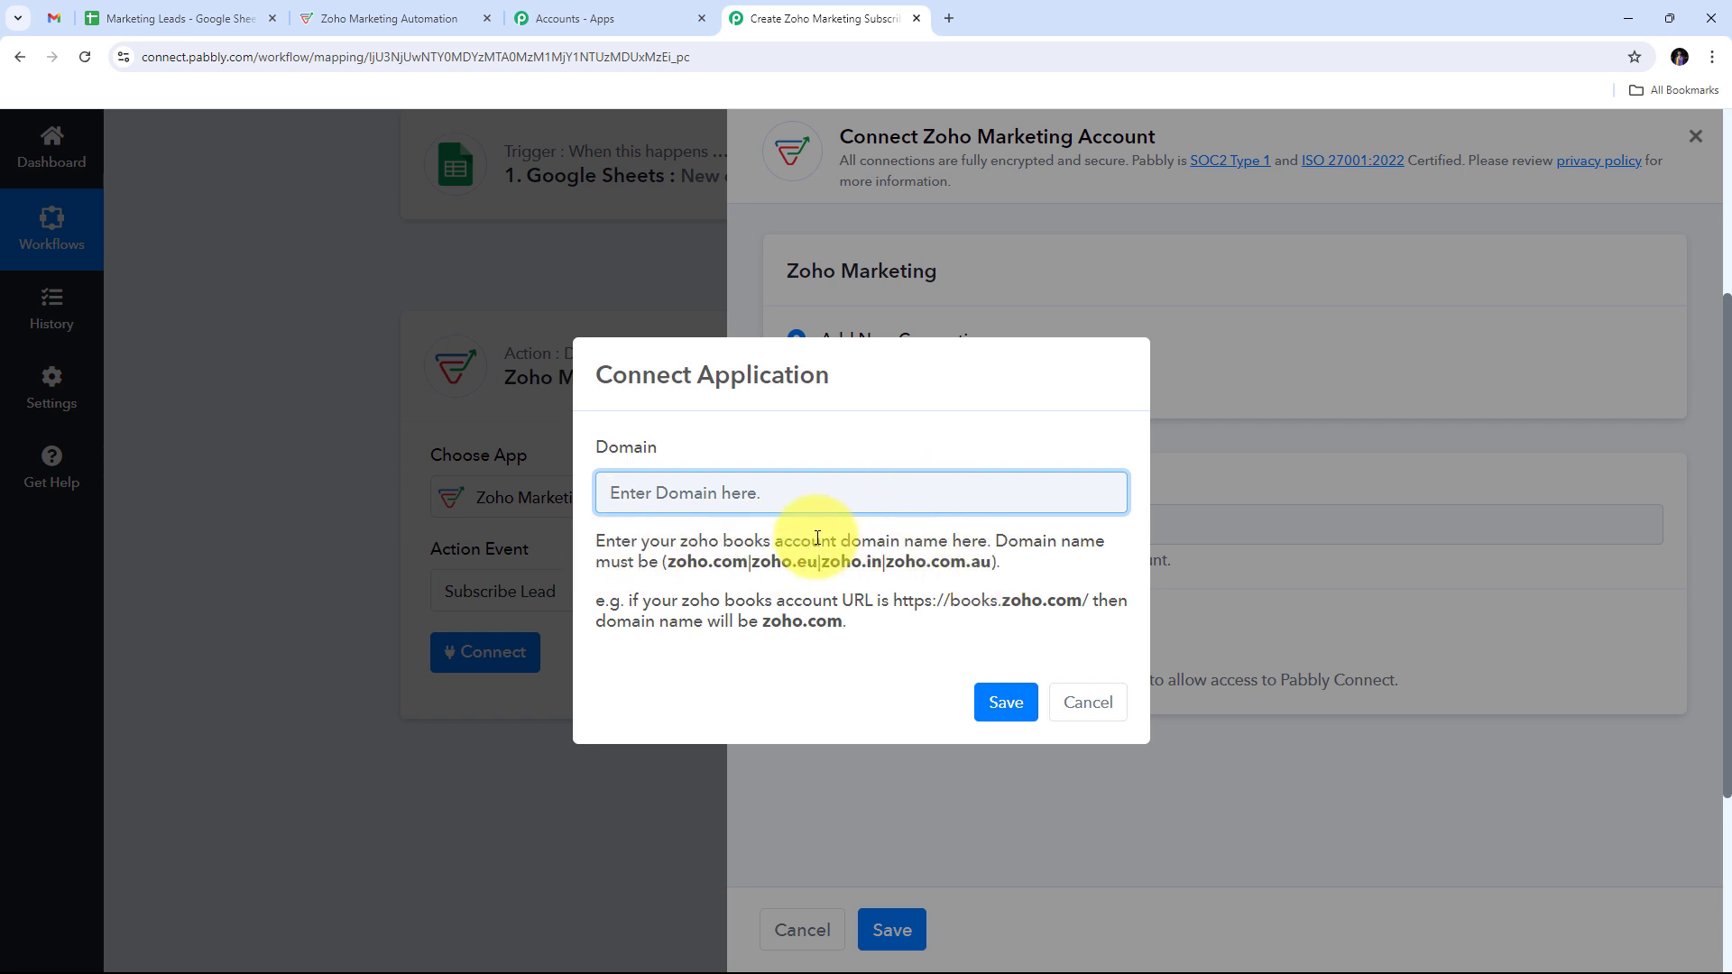
left_click(414, 25)
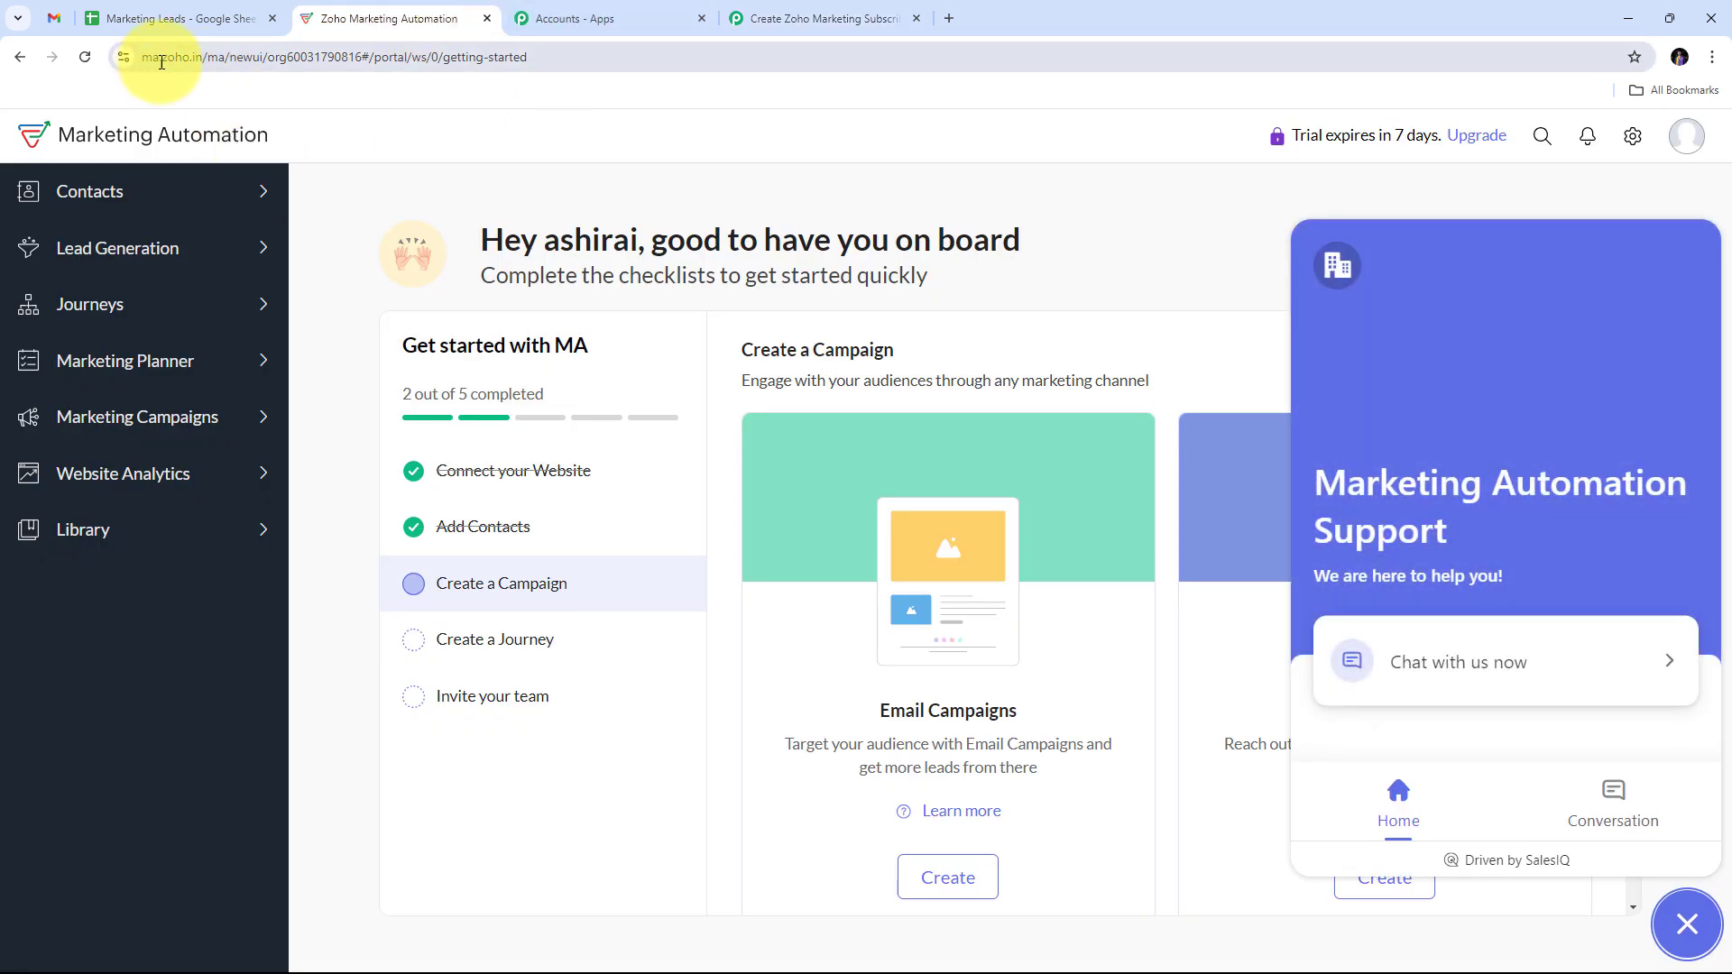
left_click(155, 60)
left_click(191, 58)
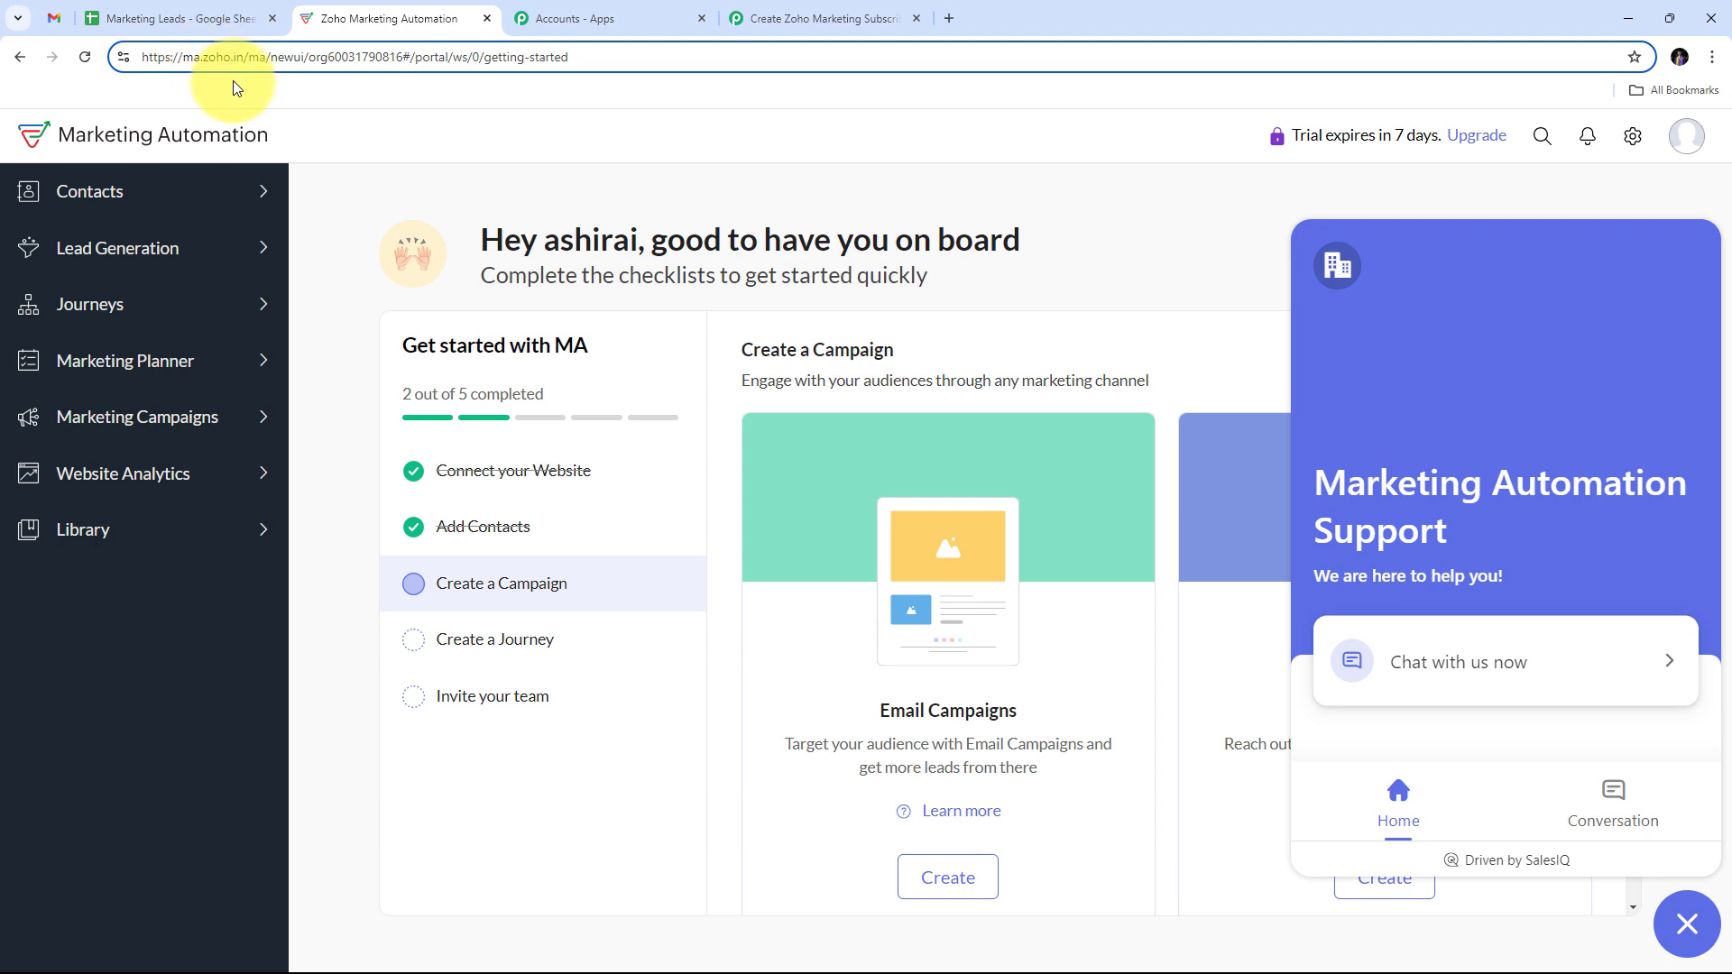
left_click(802, 27)
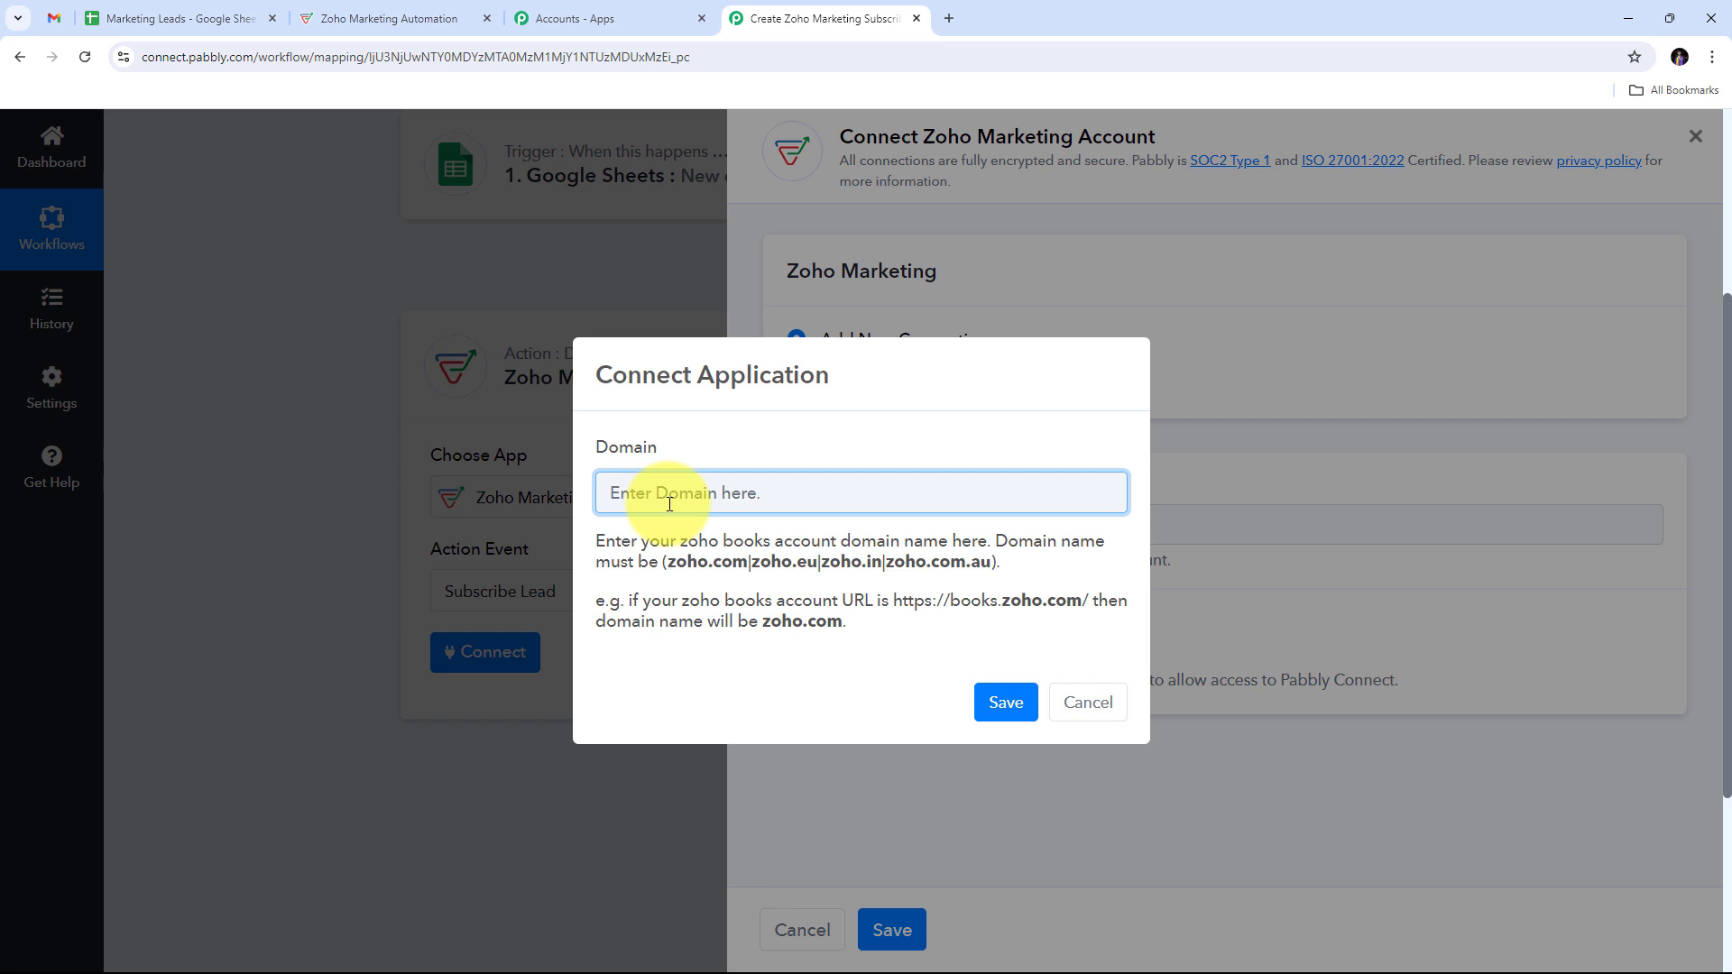
Step: Enter domain Zoho.in, save, and accept Pabbly Connect's access in the Zoho popup
type("Zoho.in")
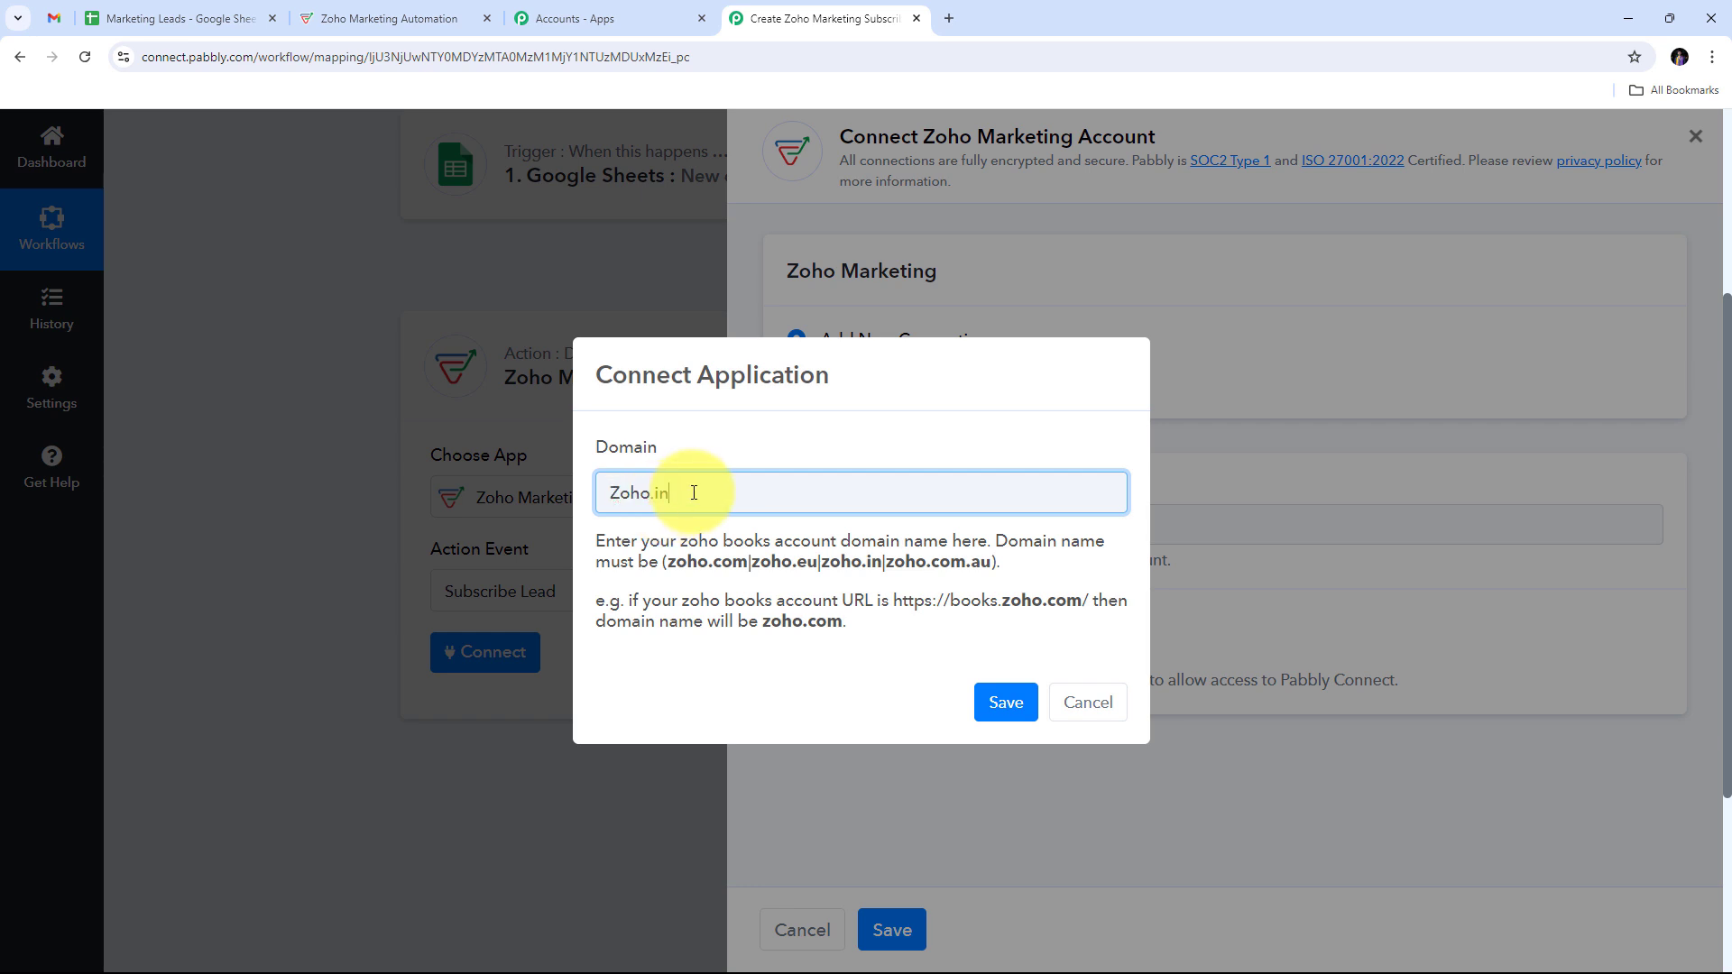
left_click(1006, 708)
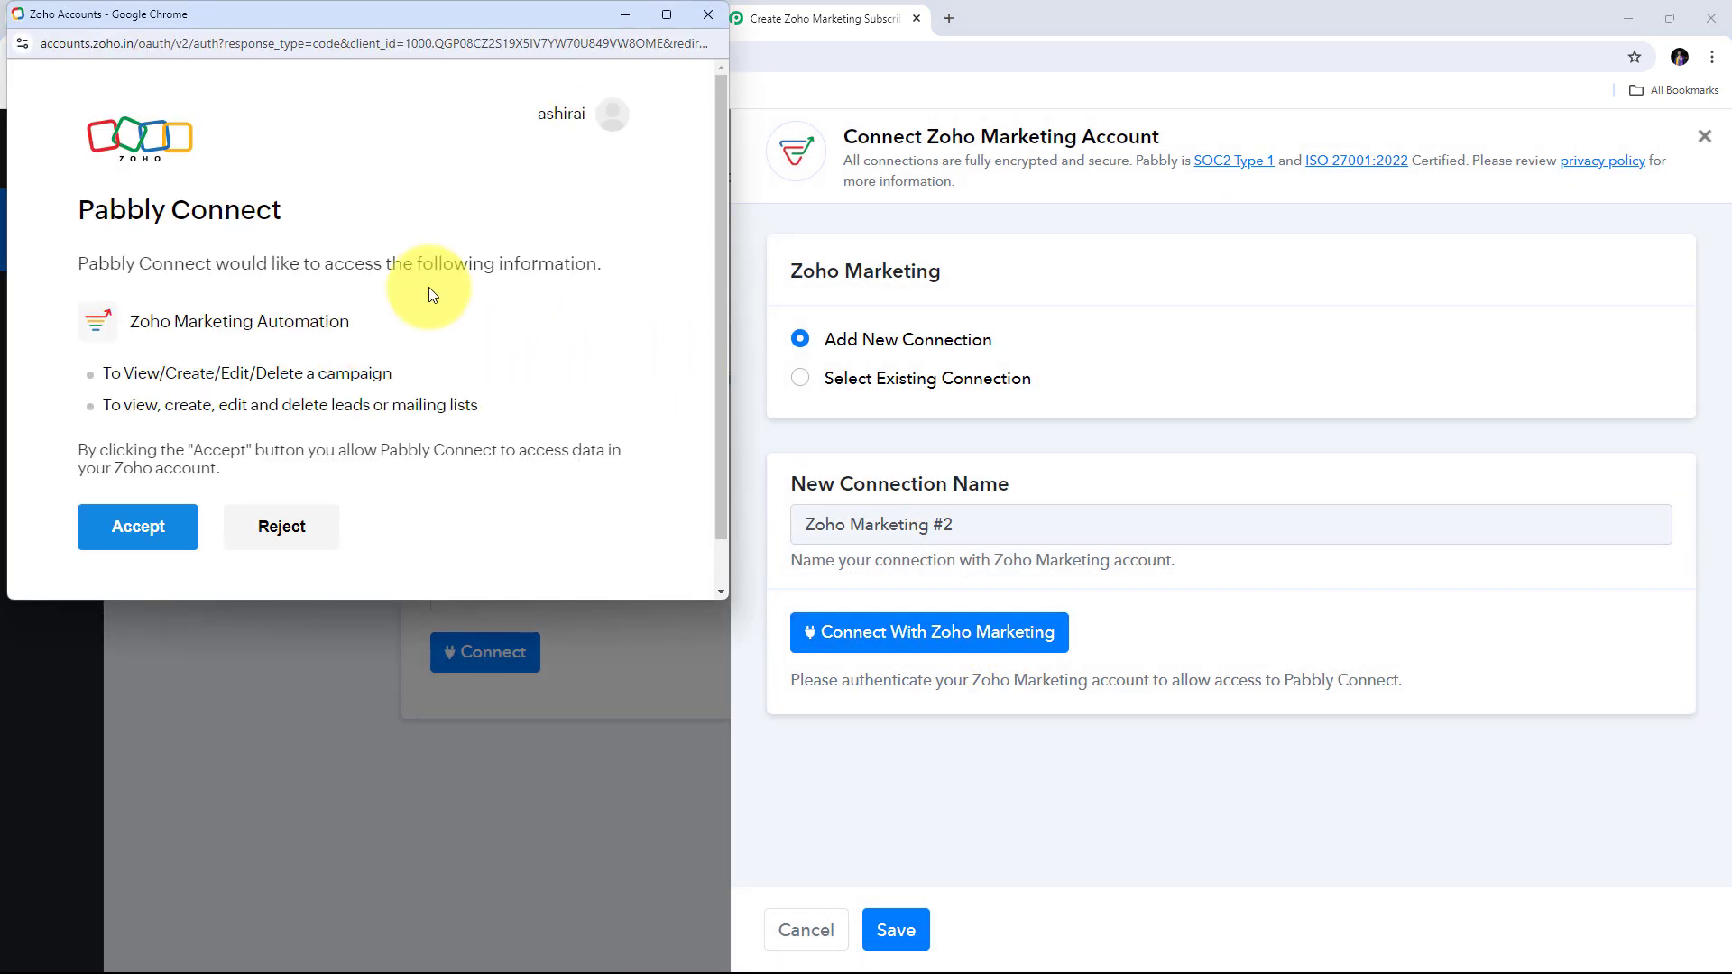
scroll(430, 287, "down", 1)
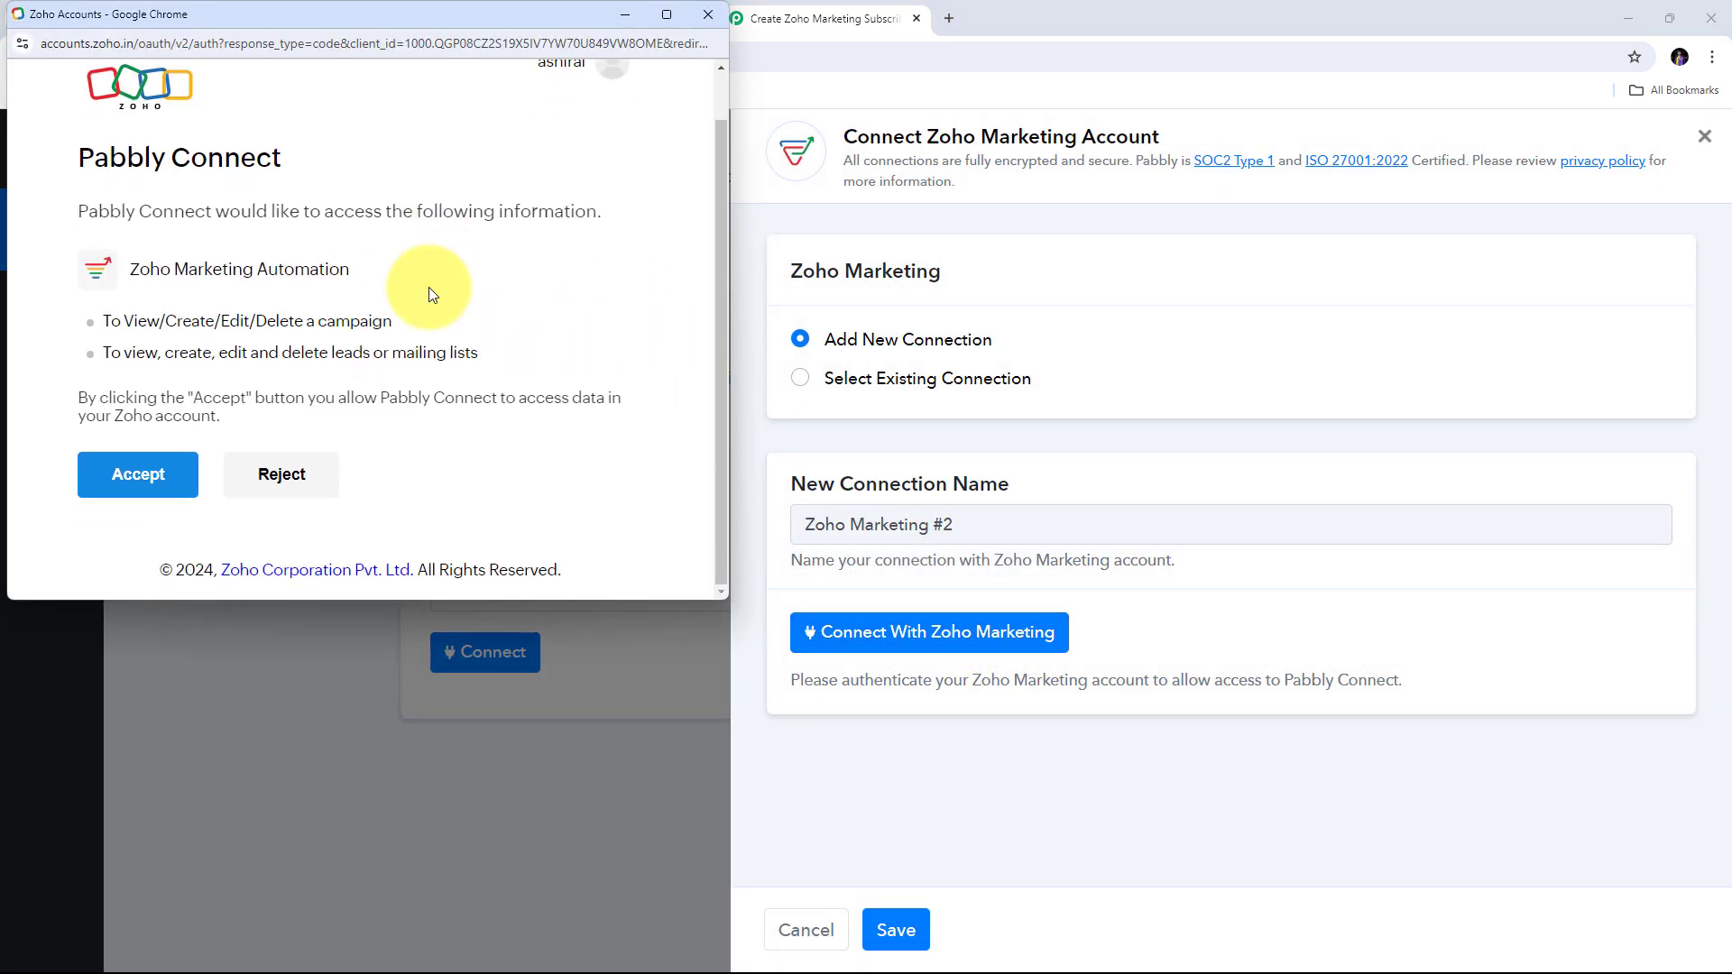
left_click(155, 475)
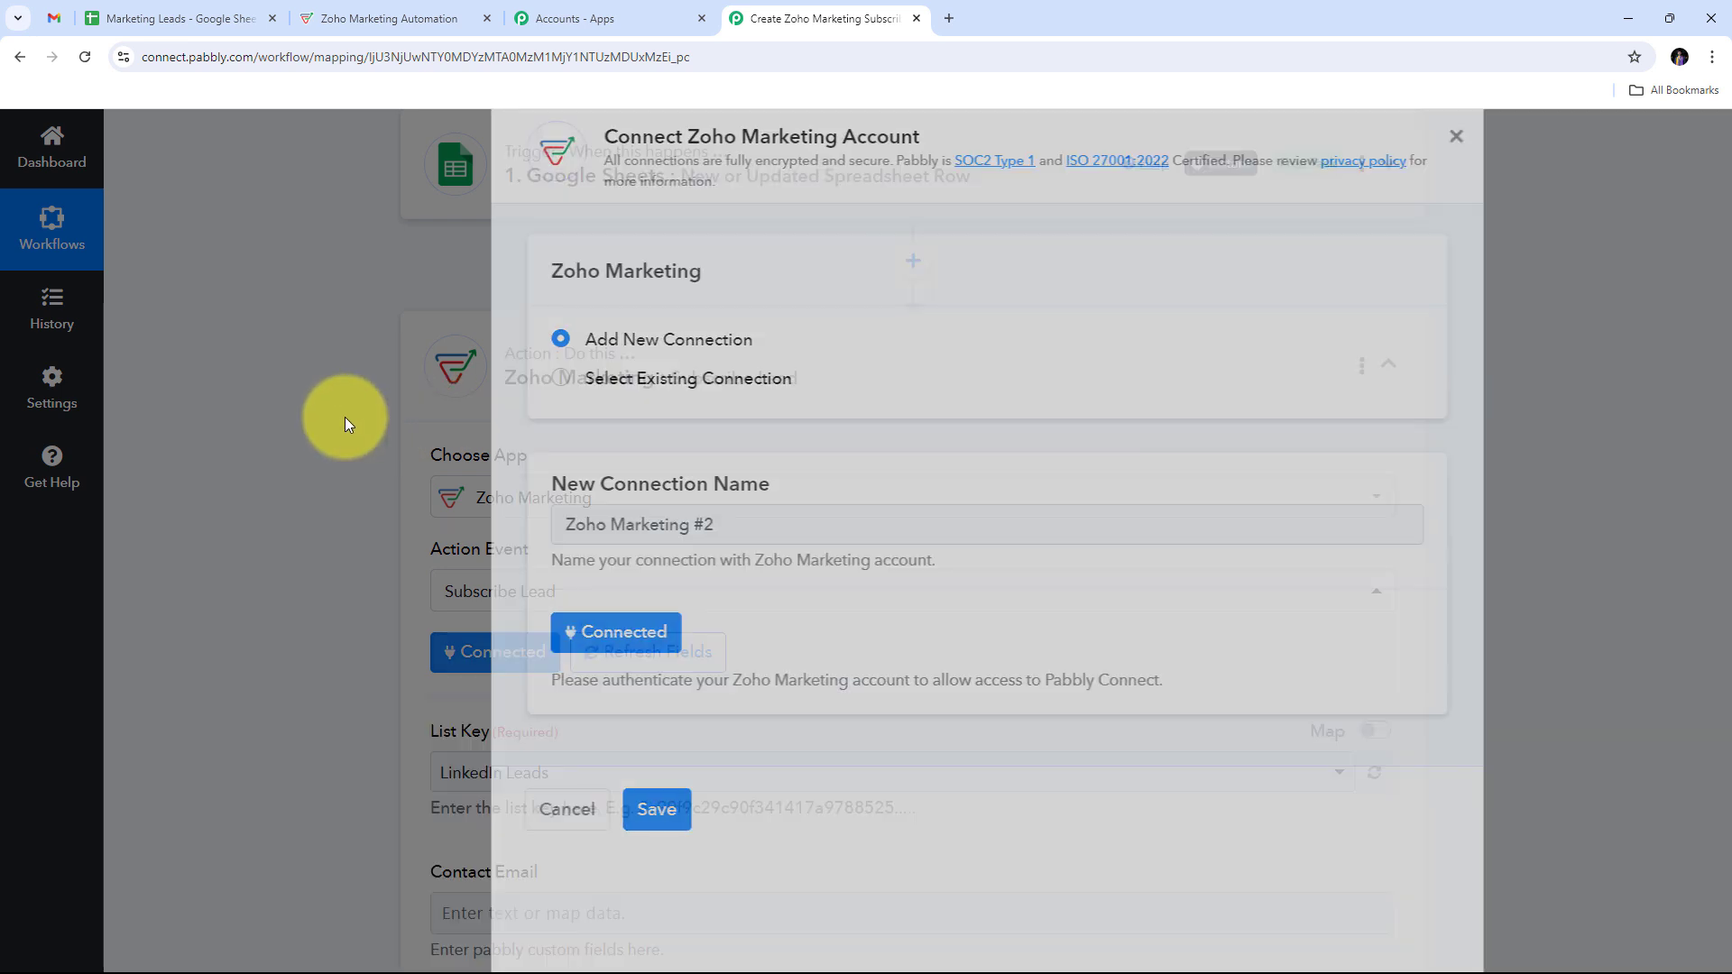
scroll(891, 375, "down", 3)
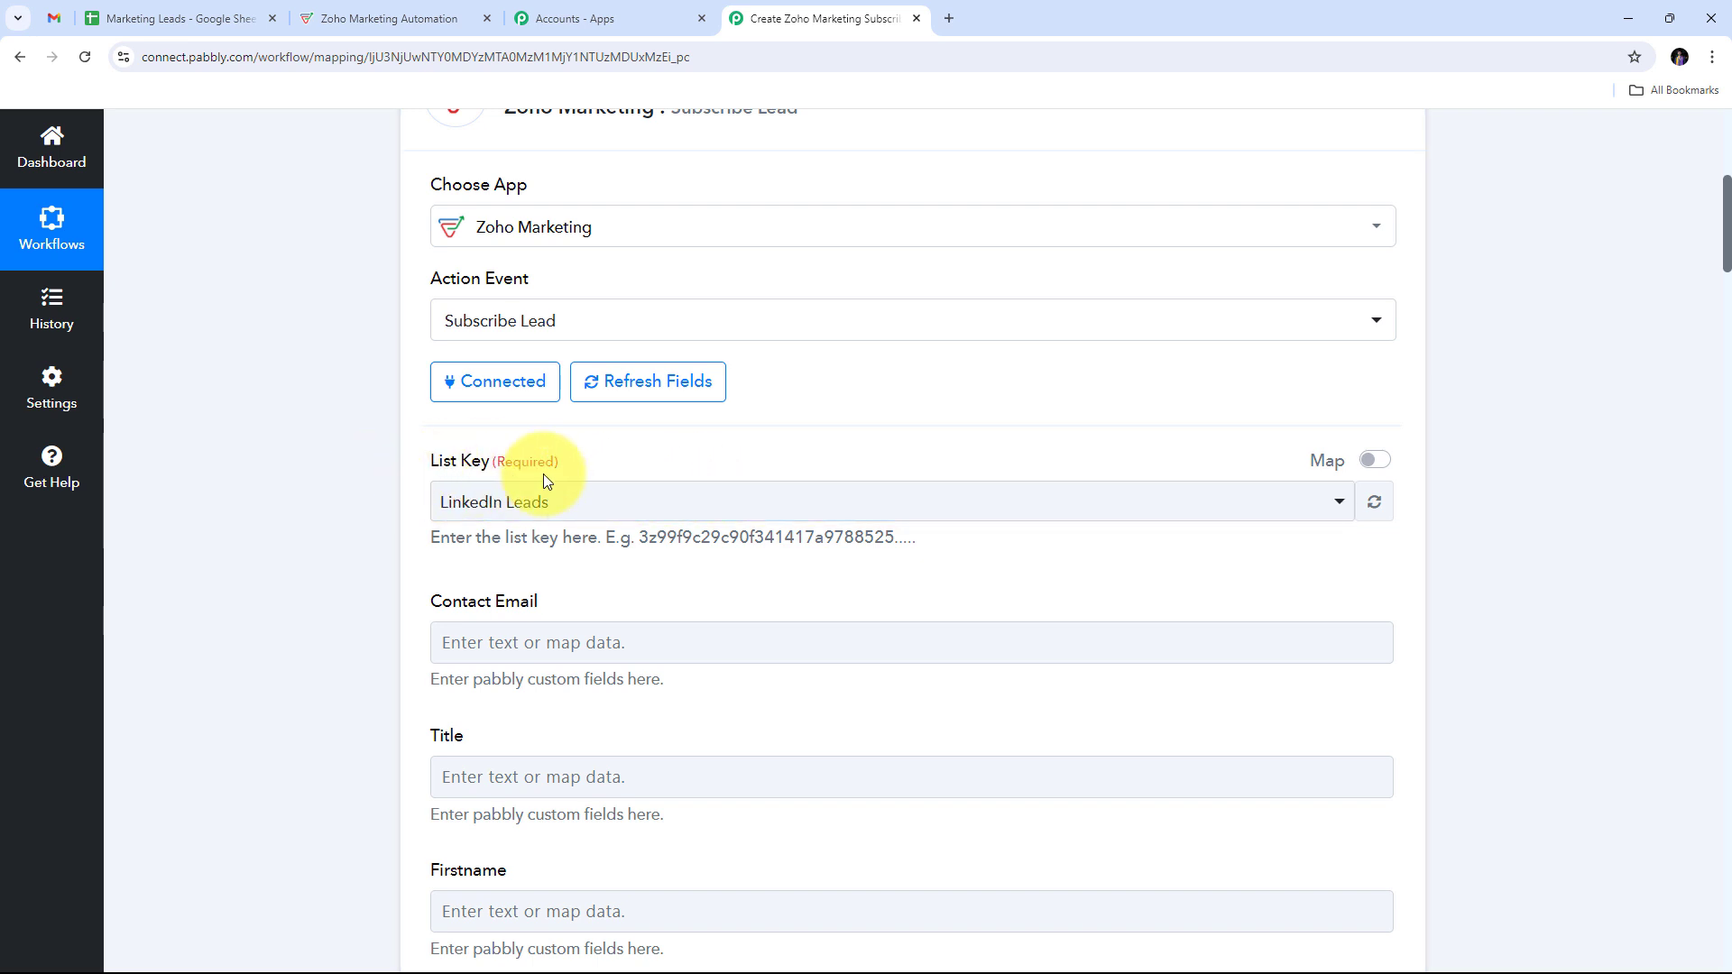
Step: Change the Subscribe Lead List Key from LinkedIn Leads to Pab
left_click(1017, 503)
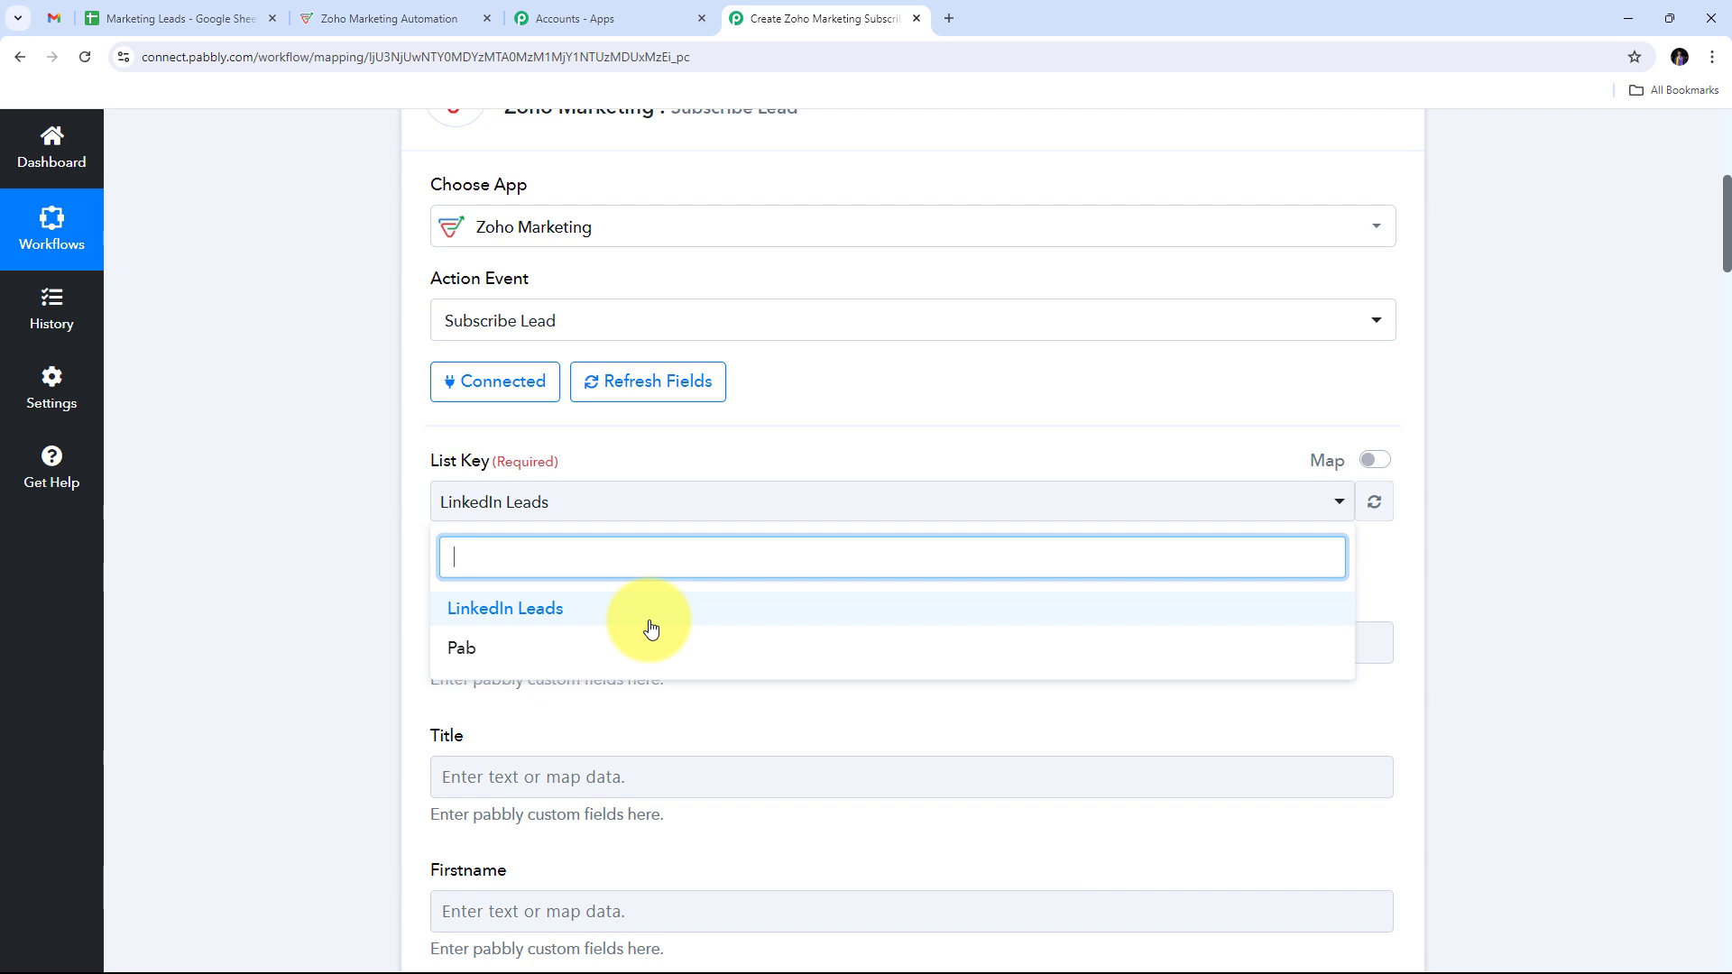
left_click(499, 654)
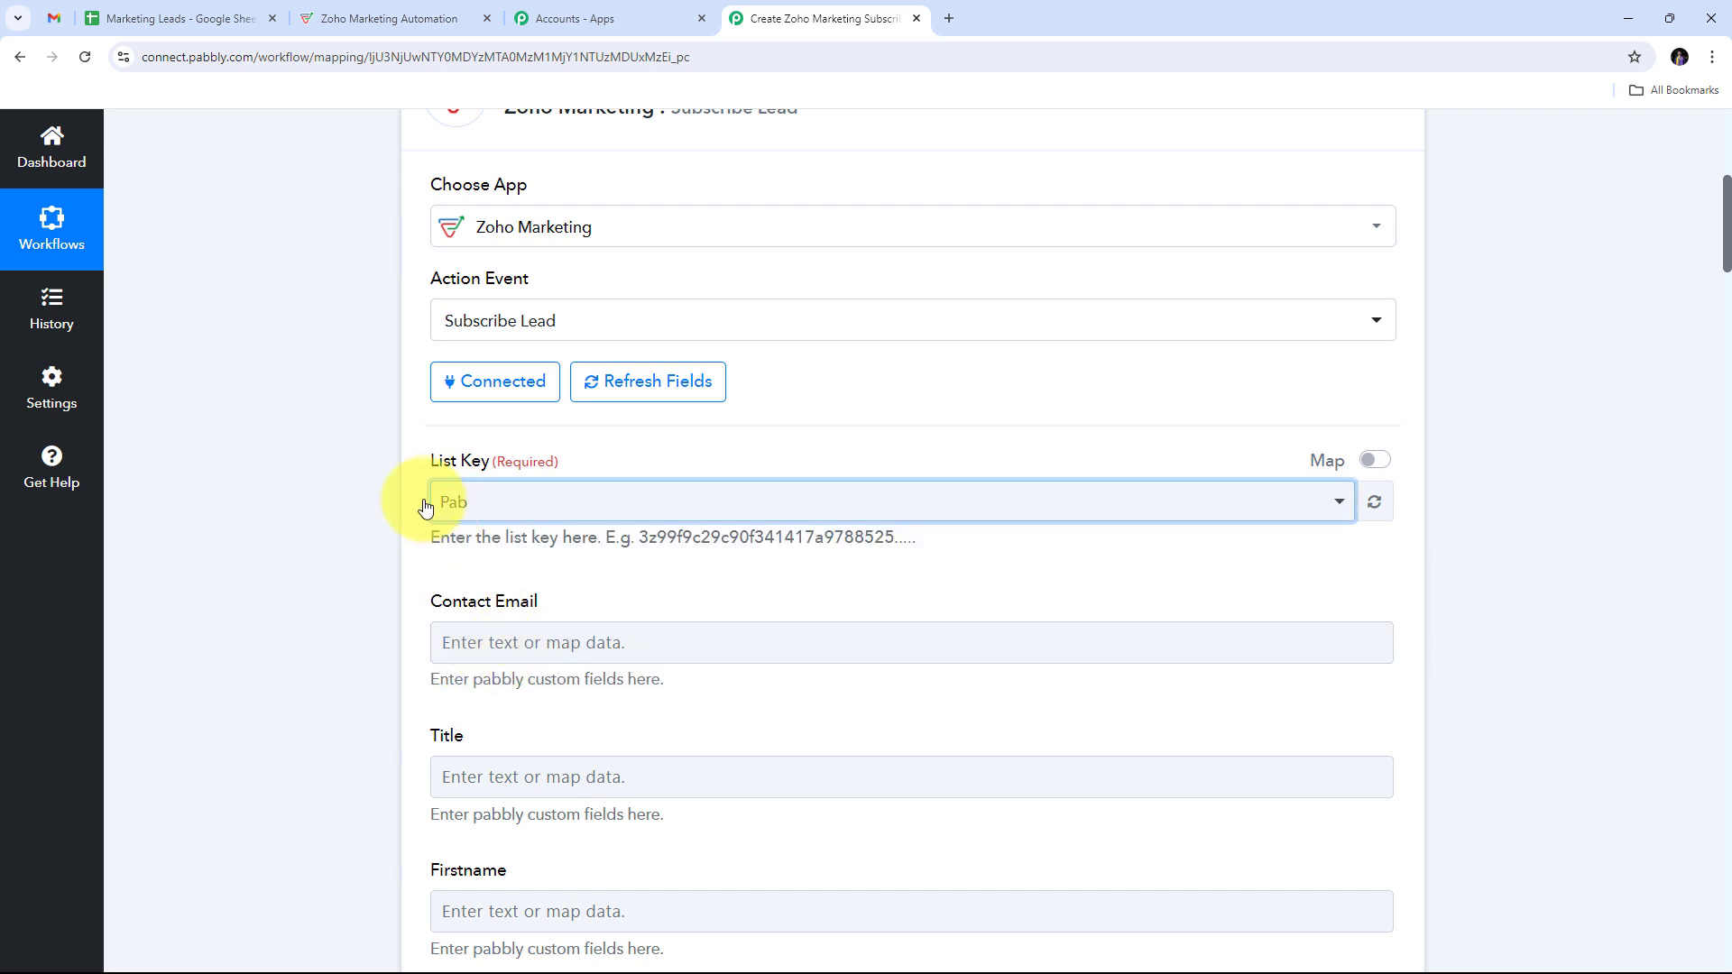
scroll(765, 474, "down", 1)
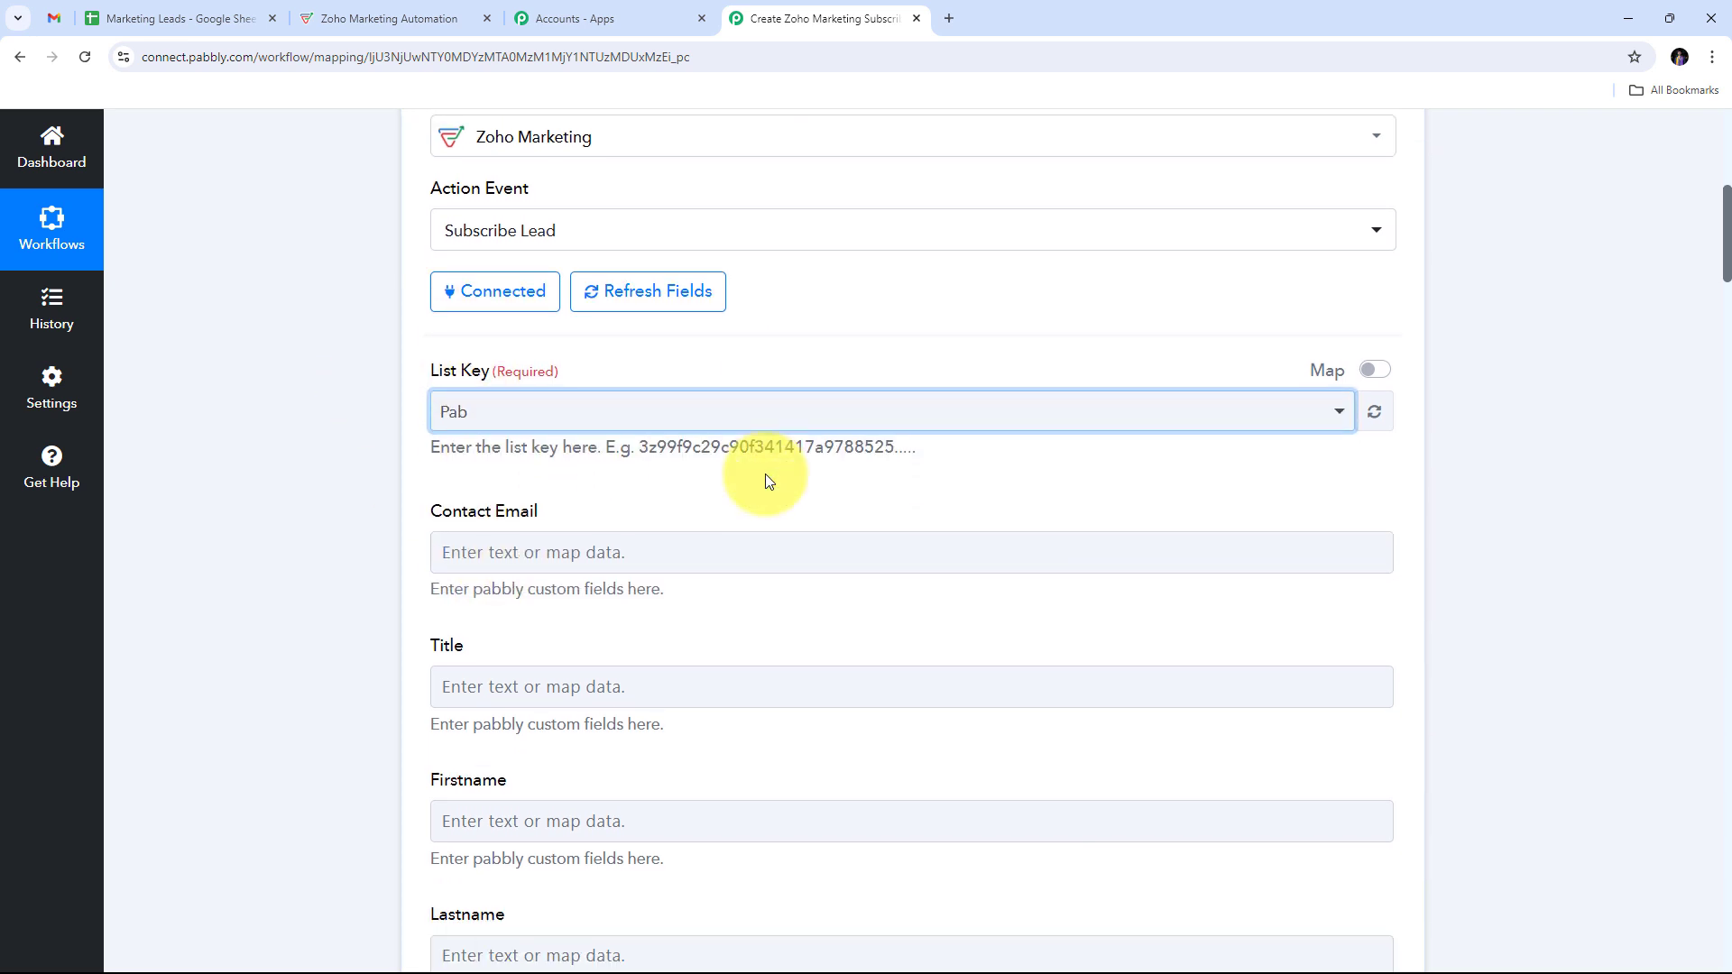
scroll(767, 477, "down", 10)
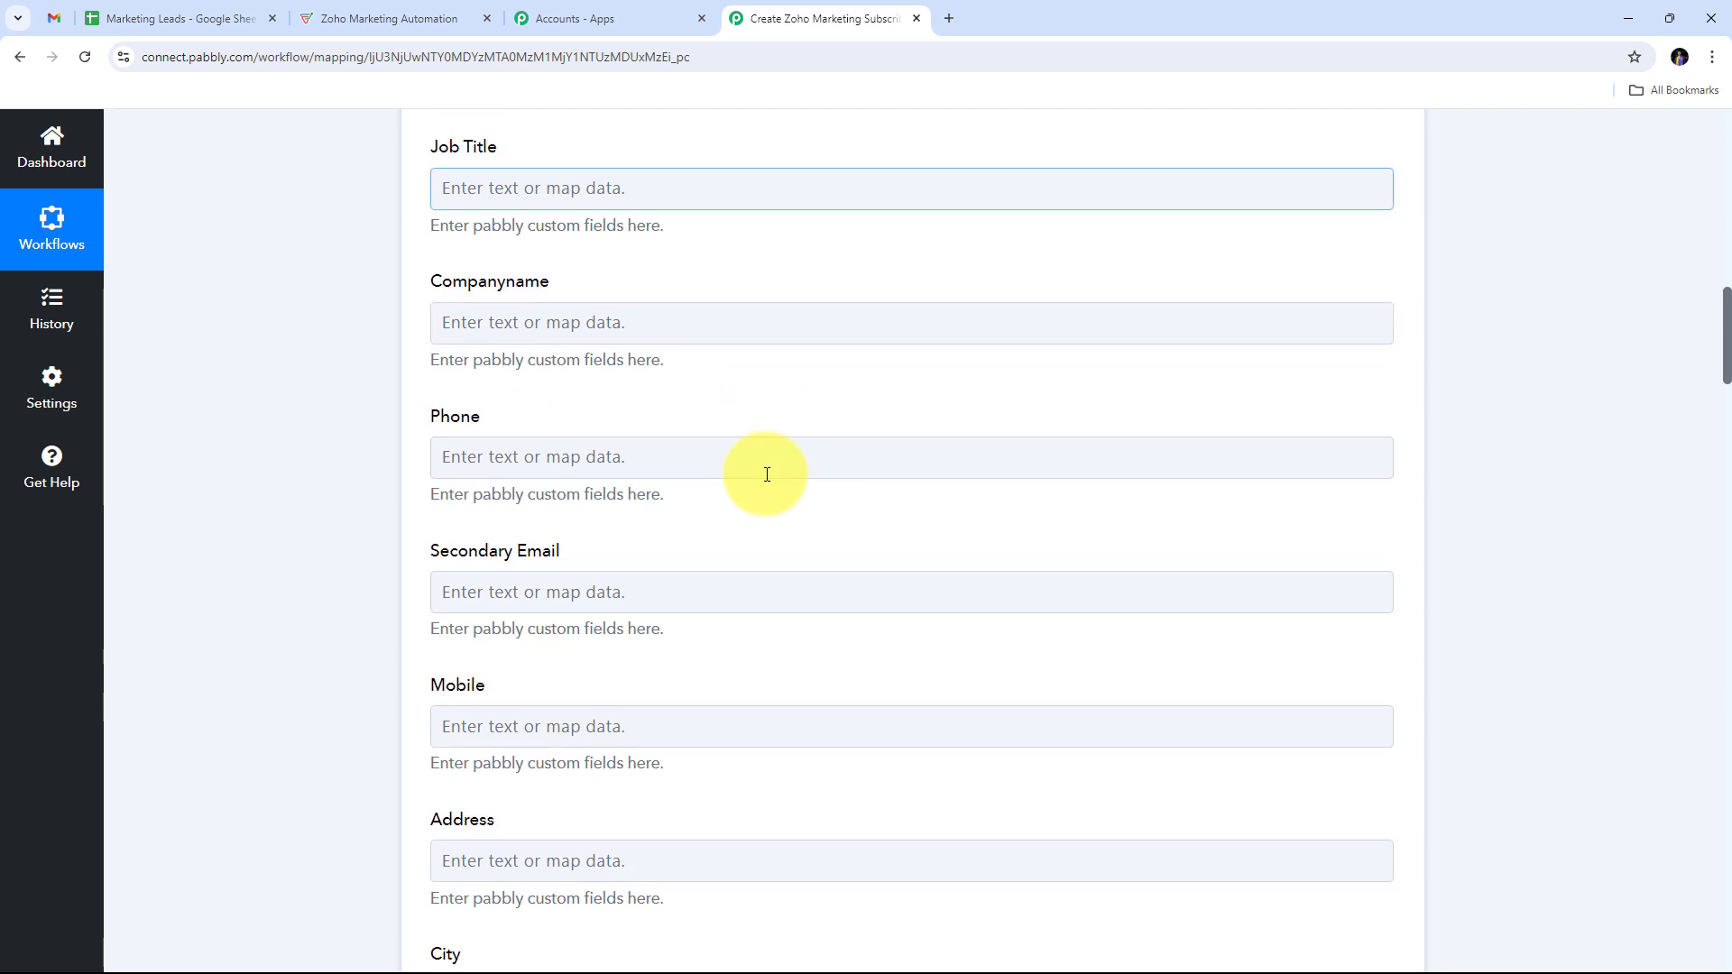
scroll(767, 474, "up", 8)
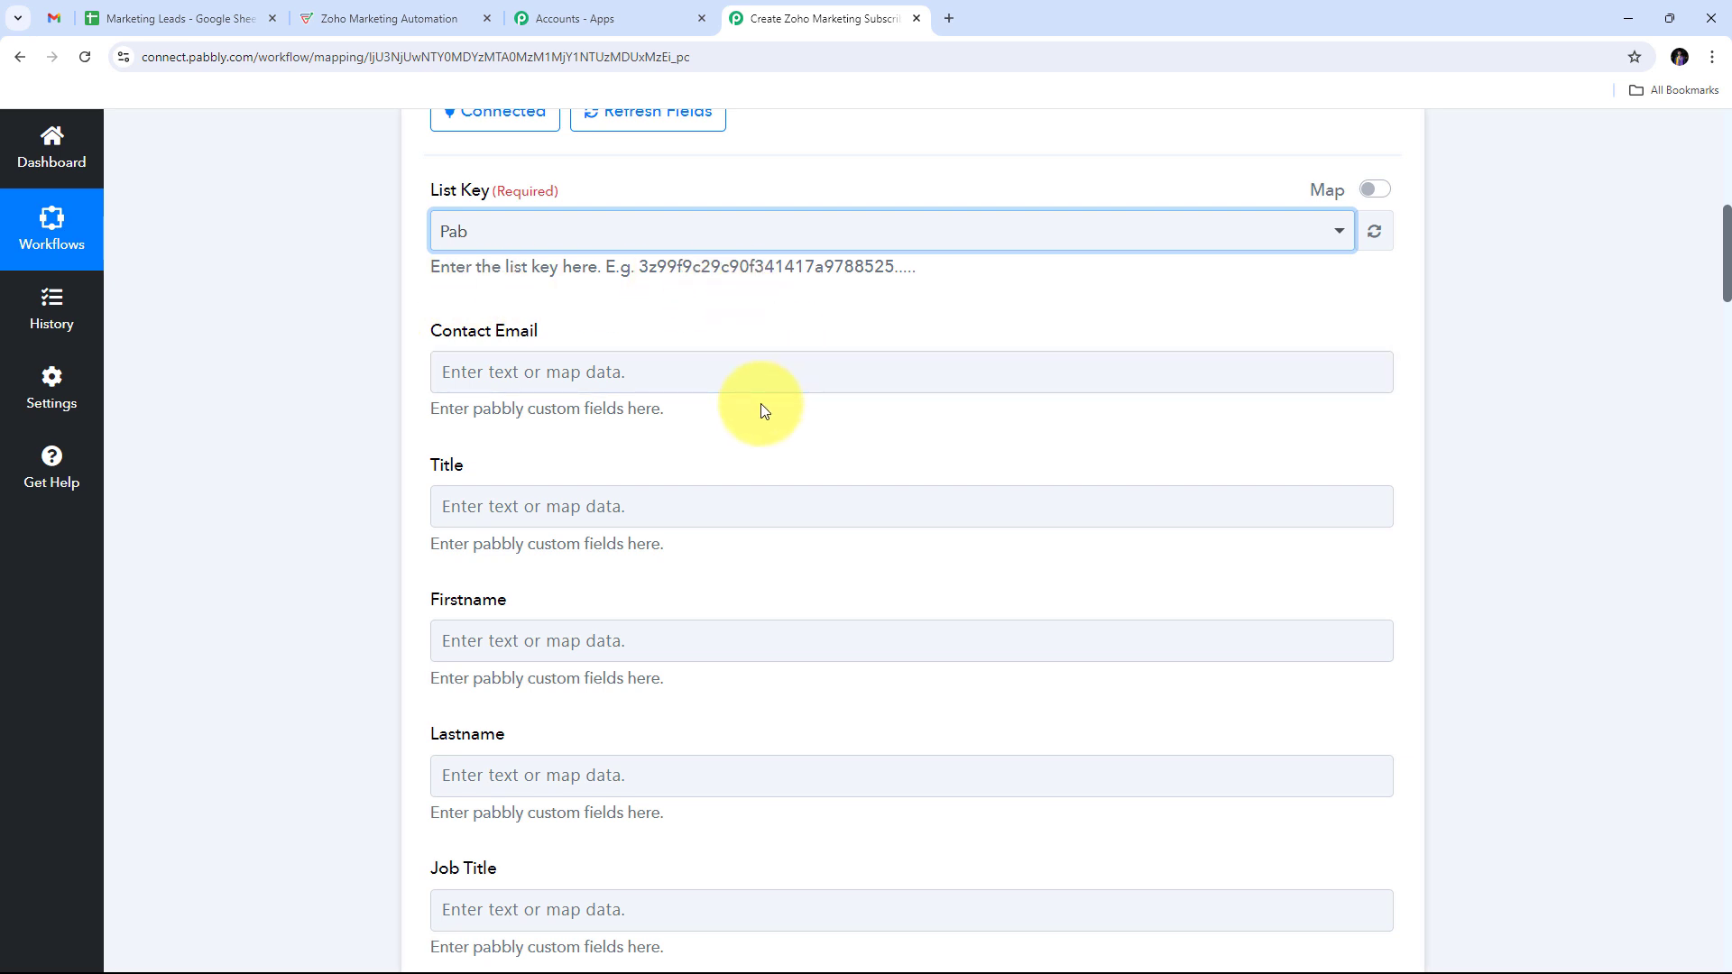
scroll(844, 408, "down", 3)
scroll(842, 410, "down", 1)
scroll(842, 411, "up", 4)
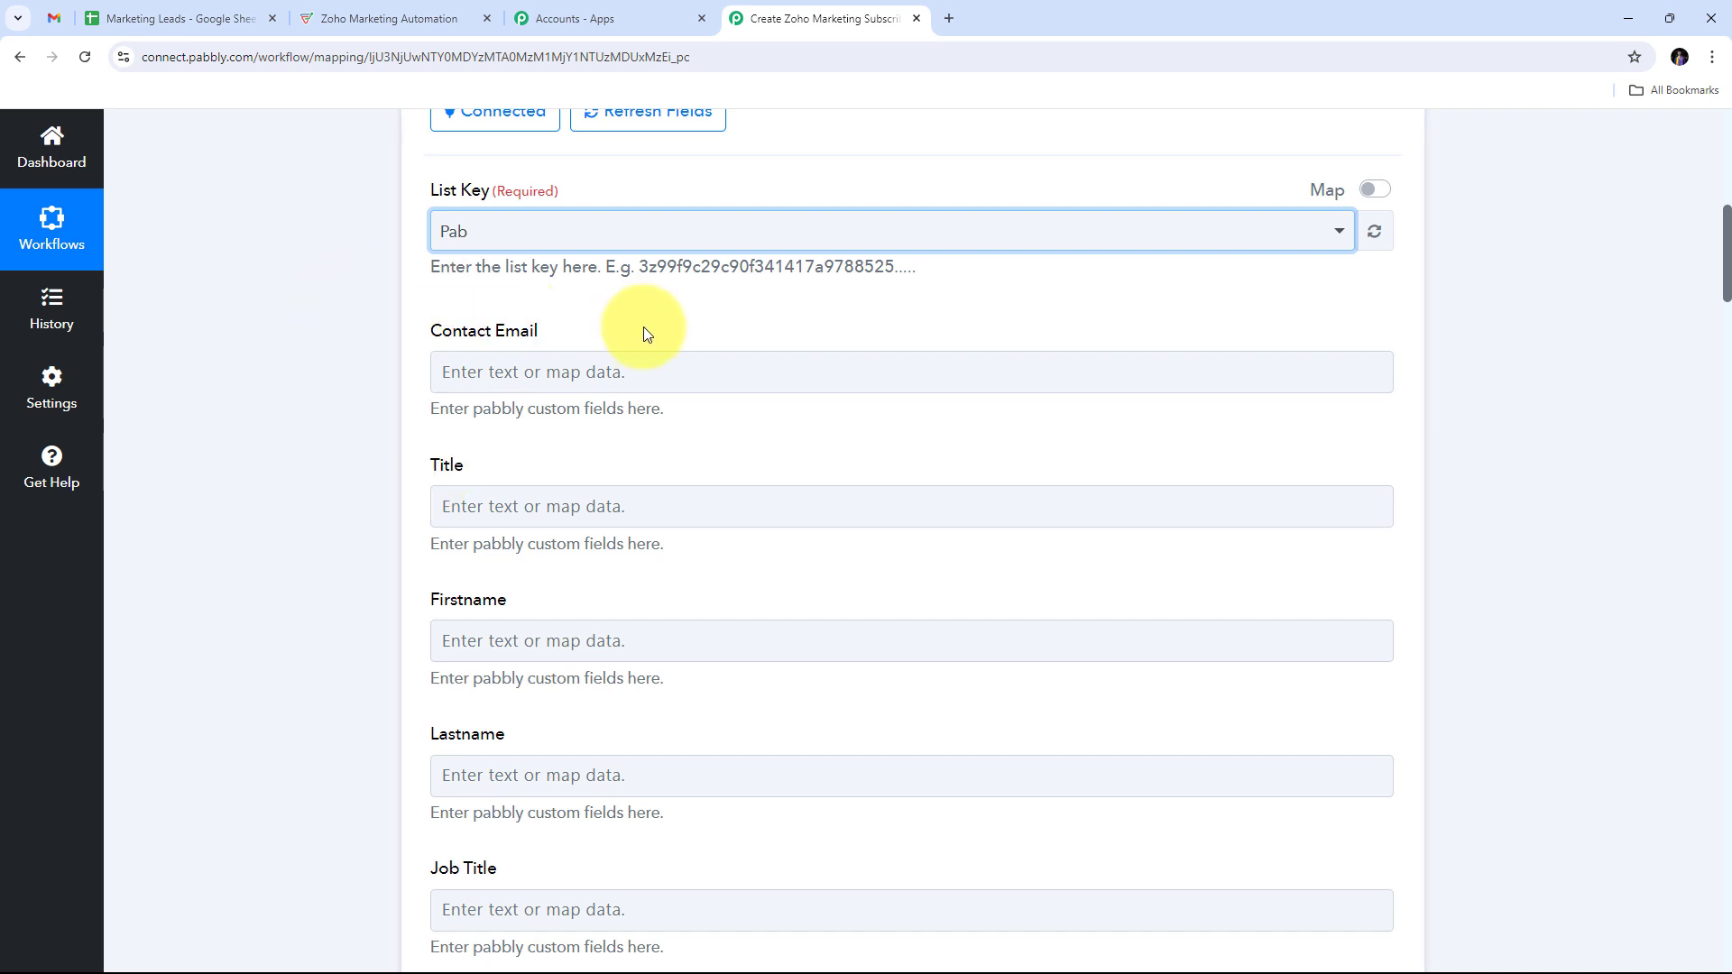
Step: Map the Google Sheets row's Email value into Contact Email
left_click(451, 371)
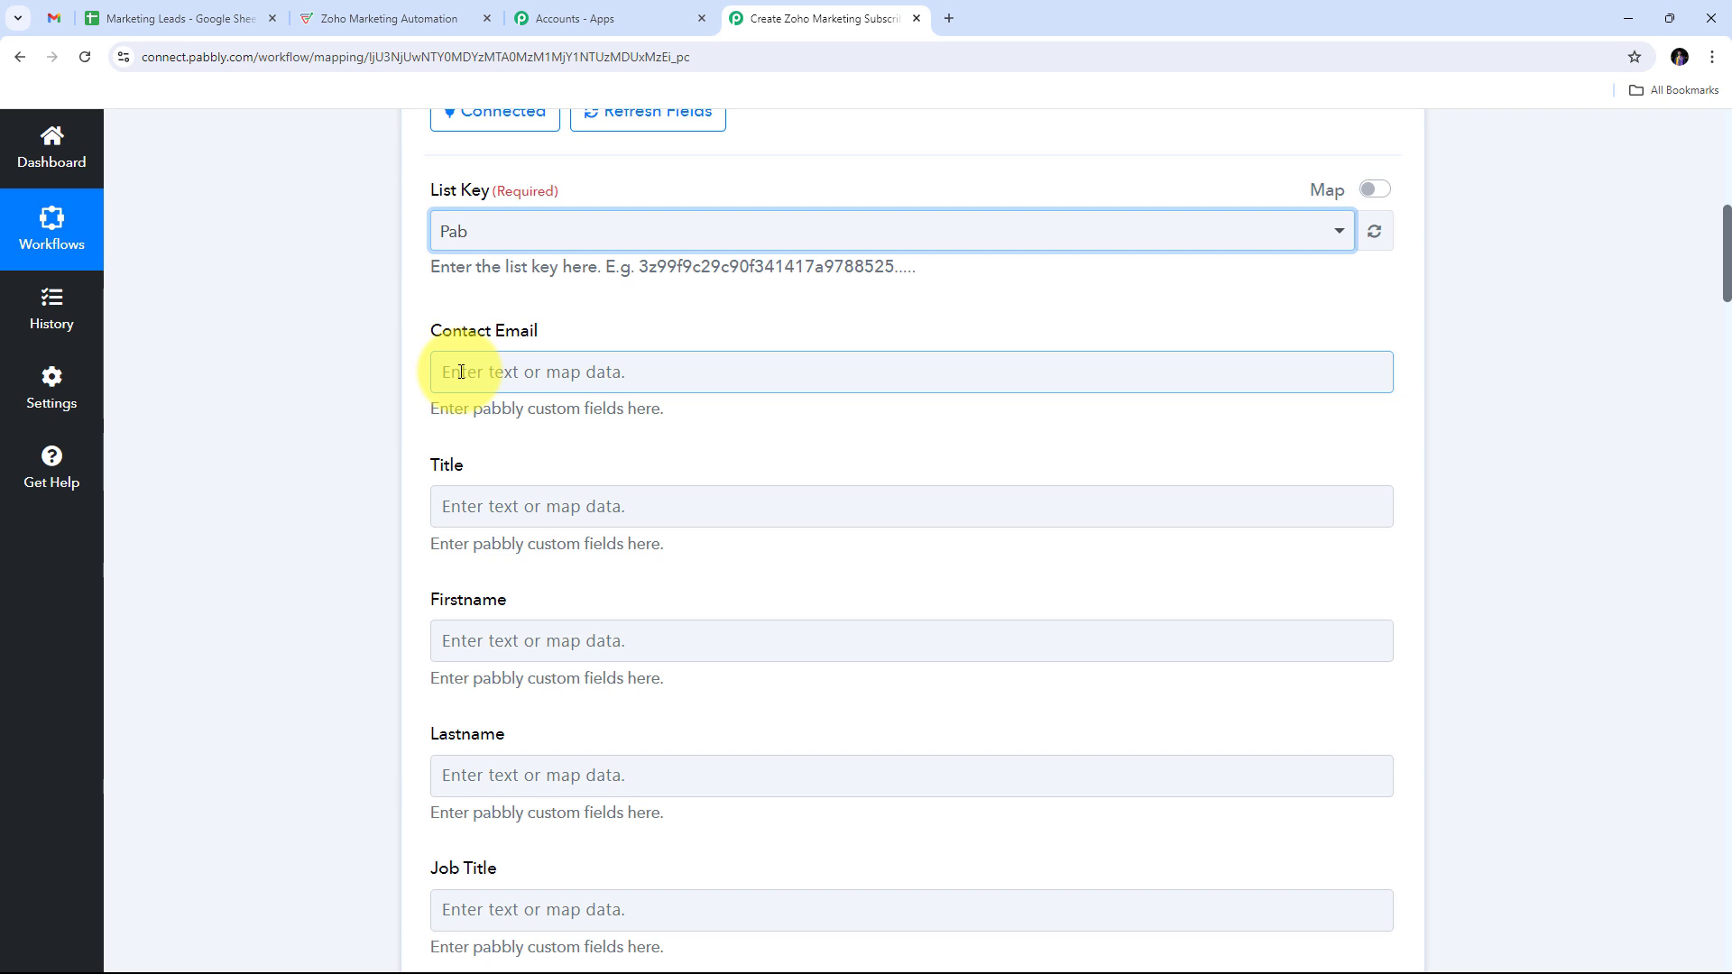
left_click(460, 371)
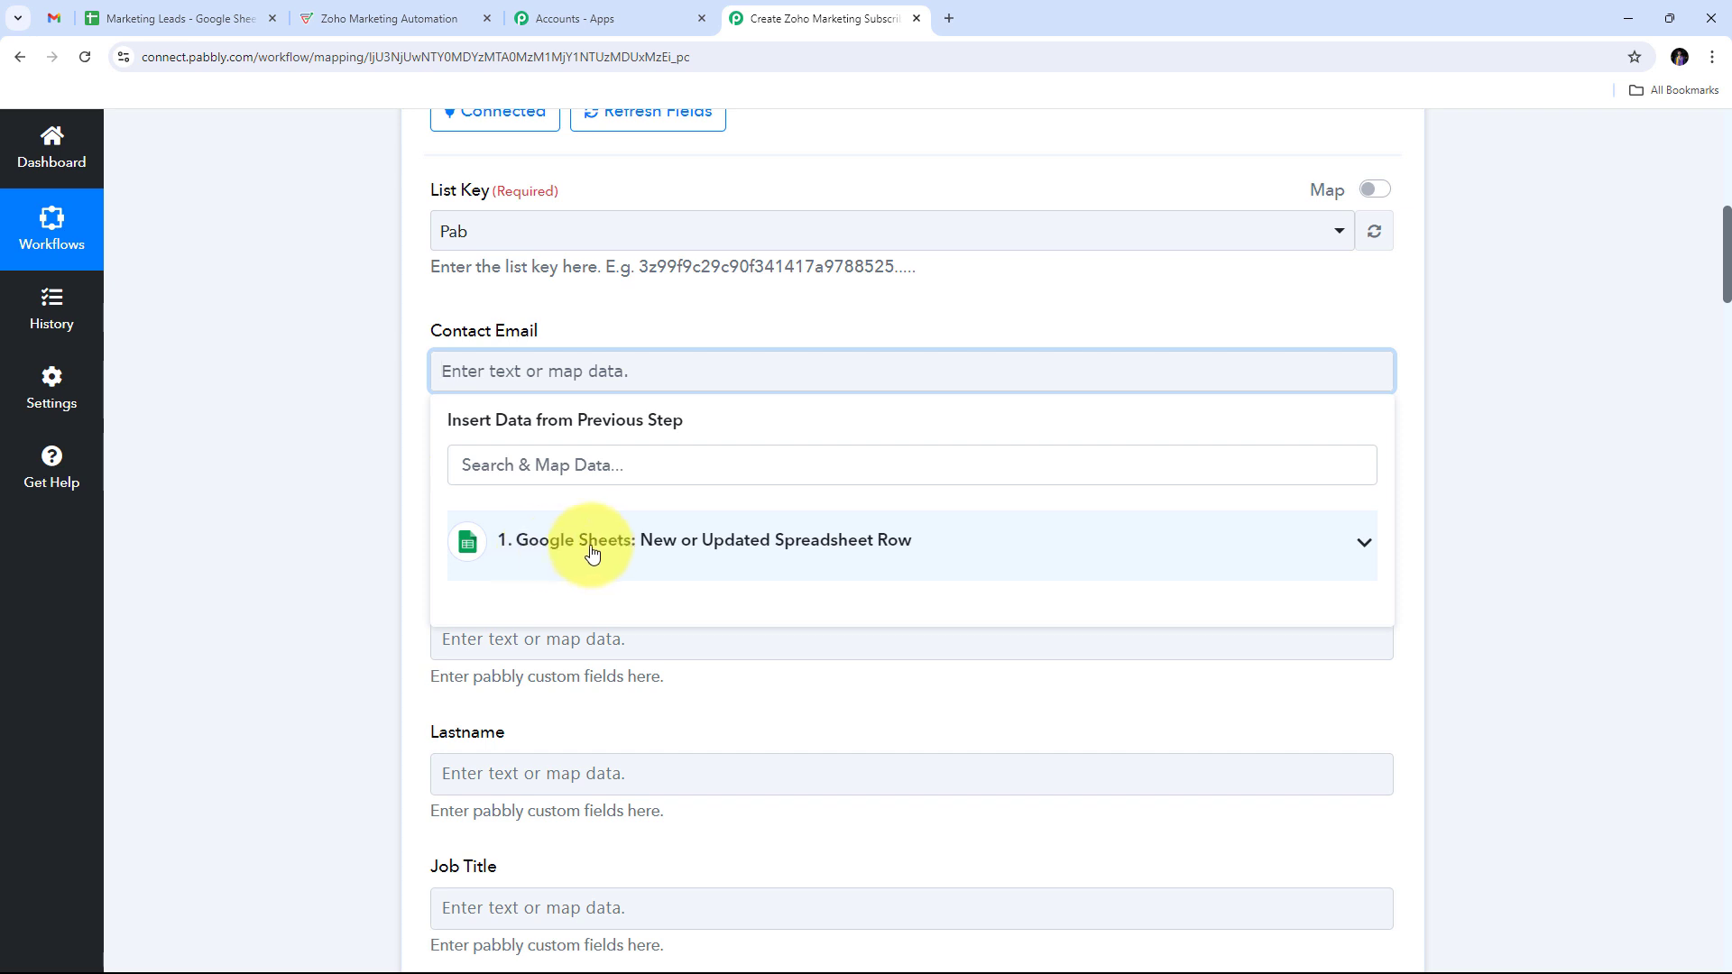
left_click(588, 551)
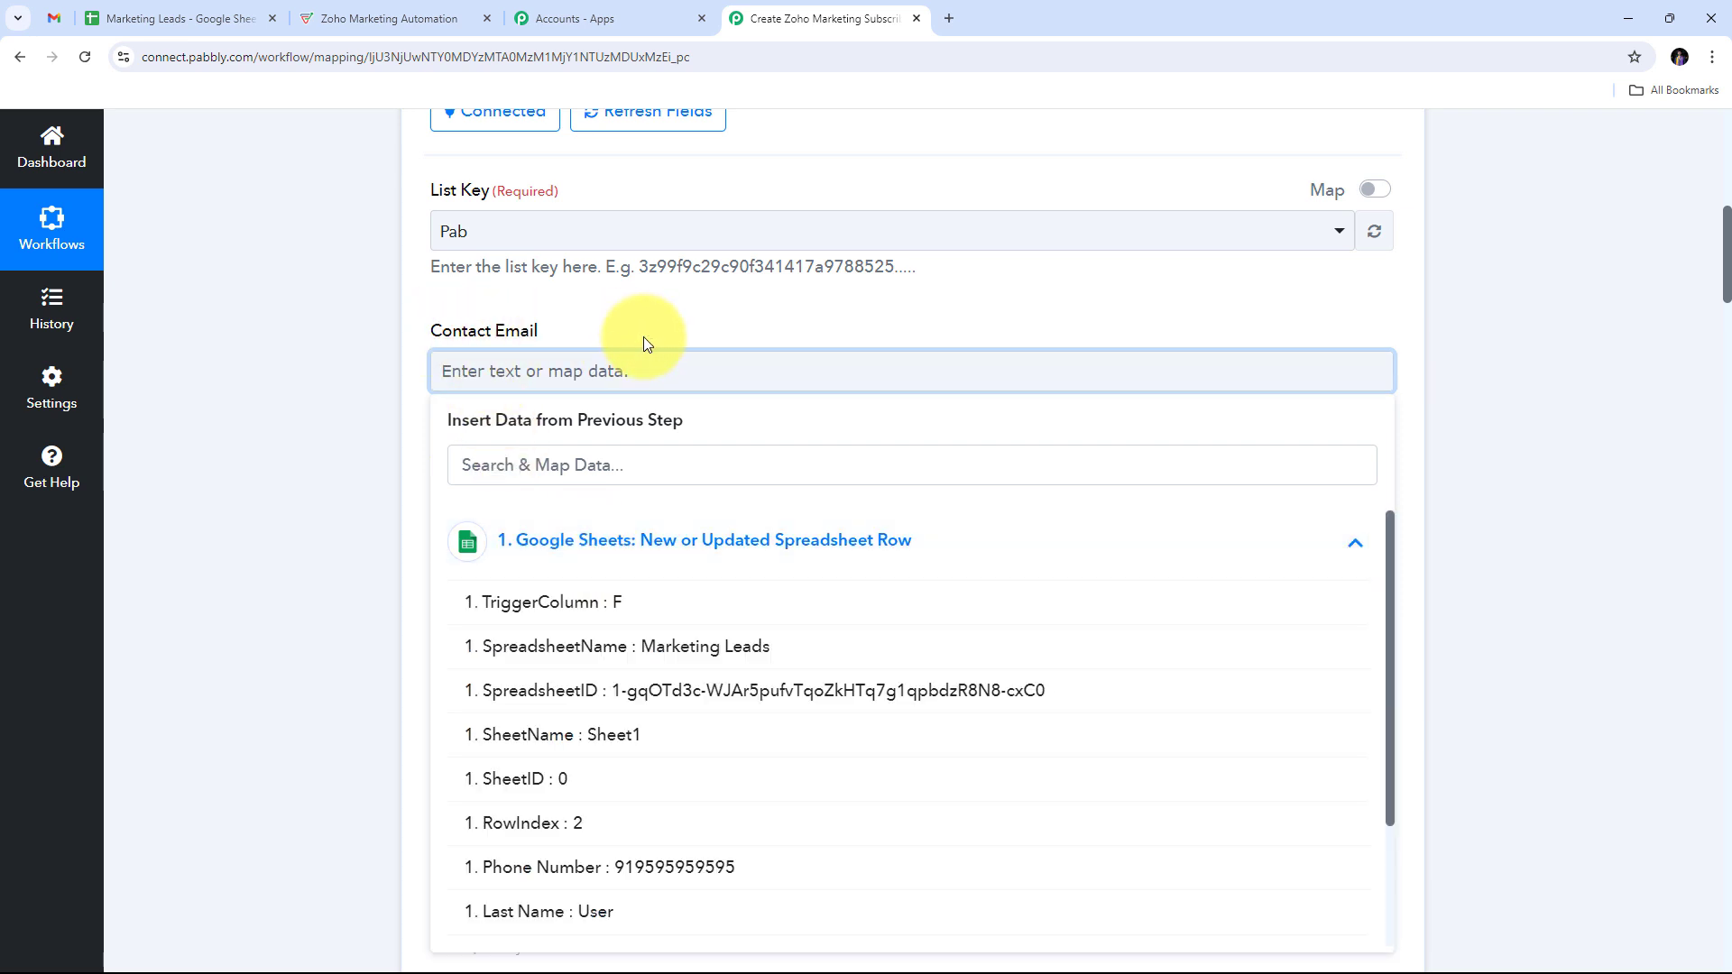
scroll(735, 614, "down", 2)
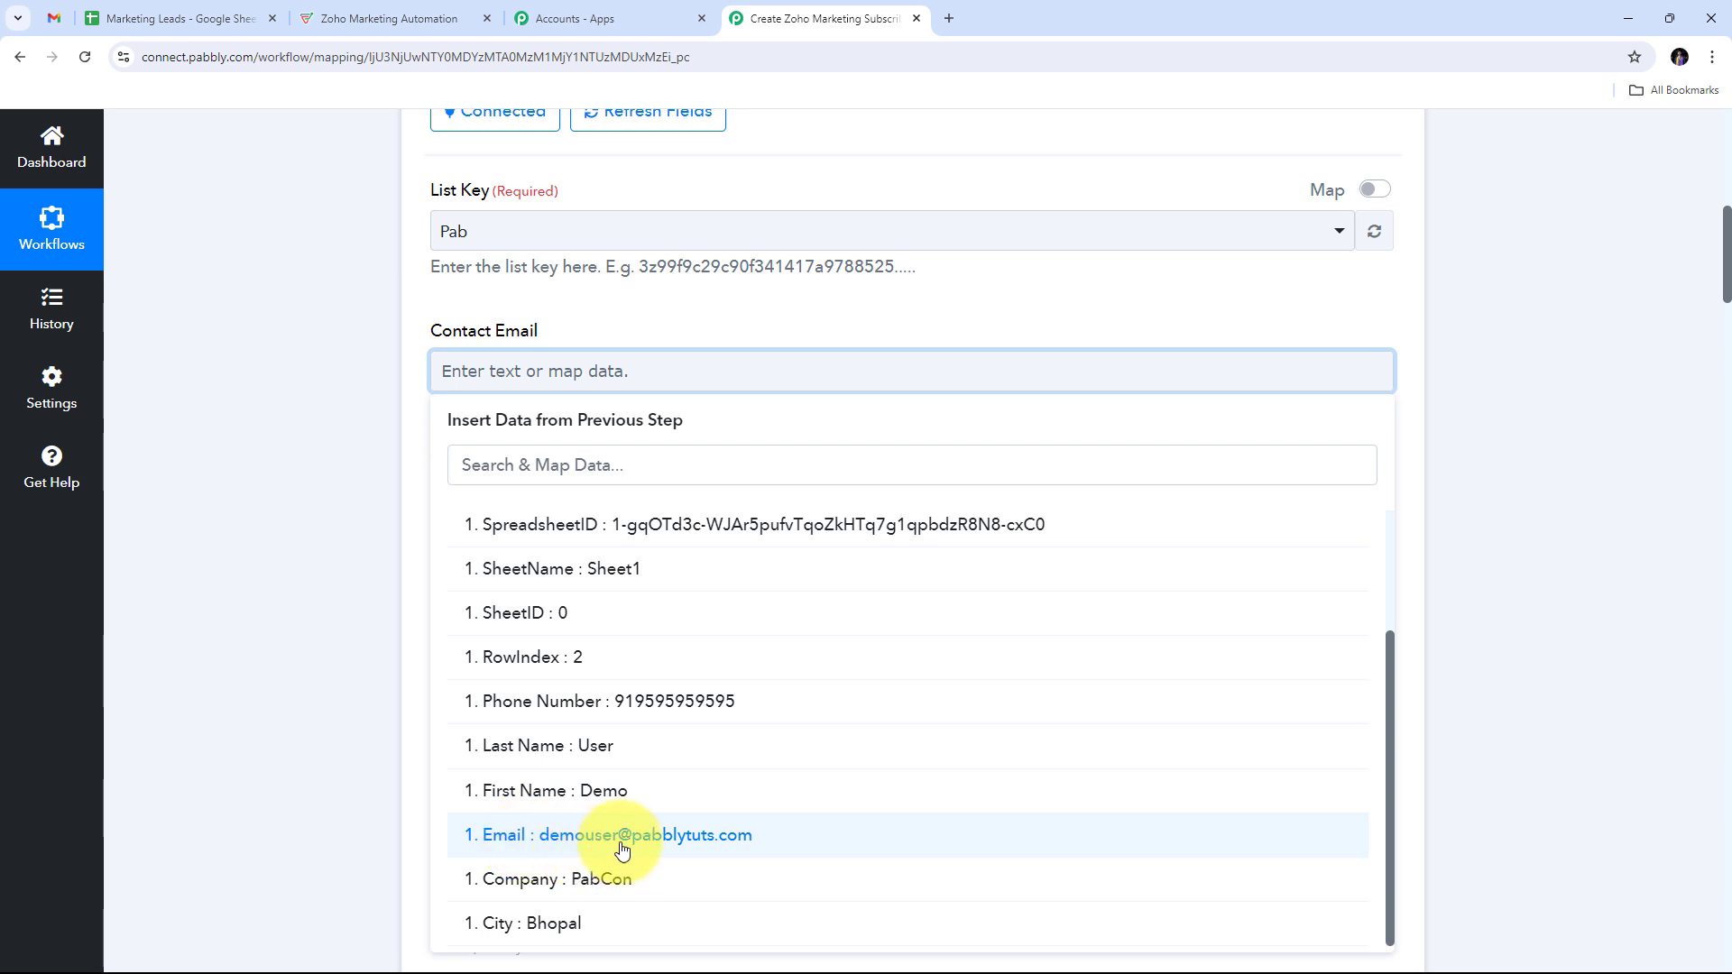
left_click(679, 851)
left_click(250, 375)
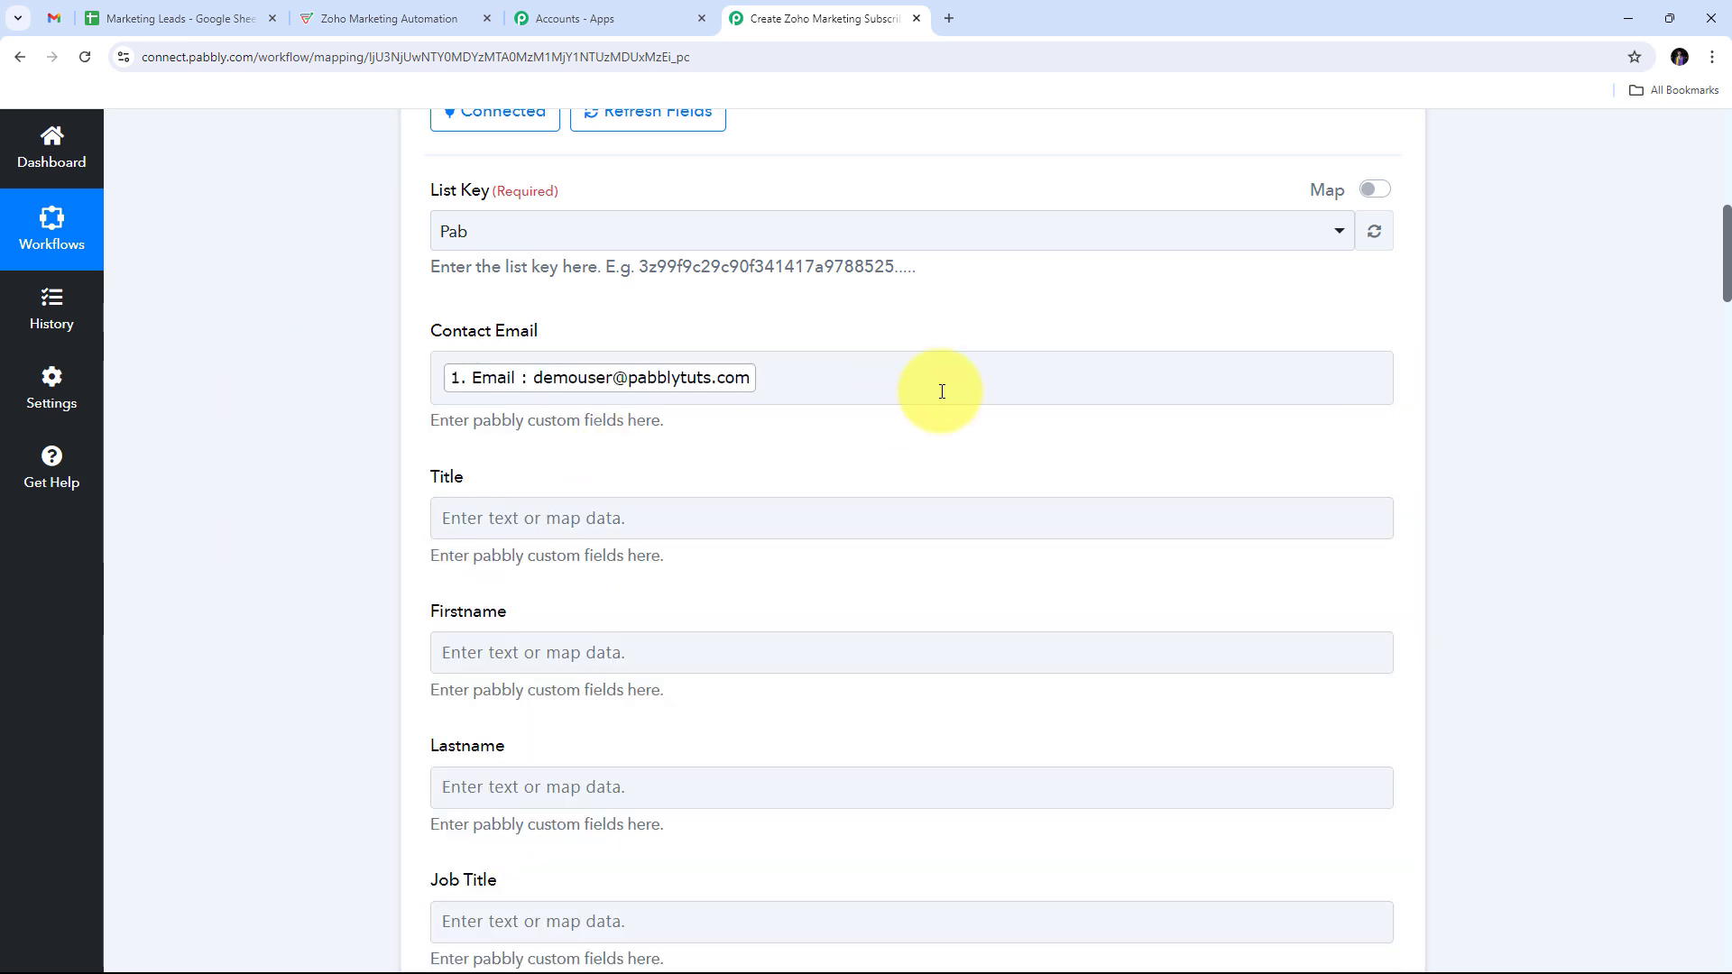
scroll(812, 389, "down", 3)
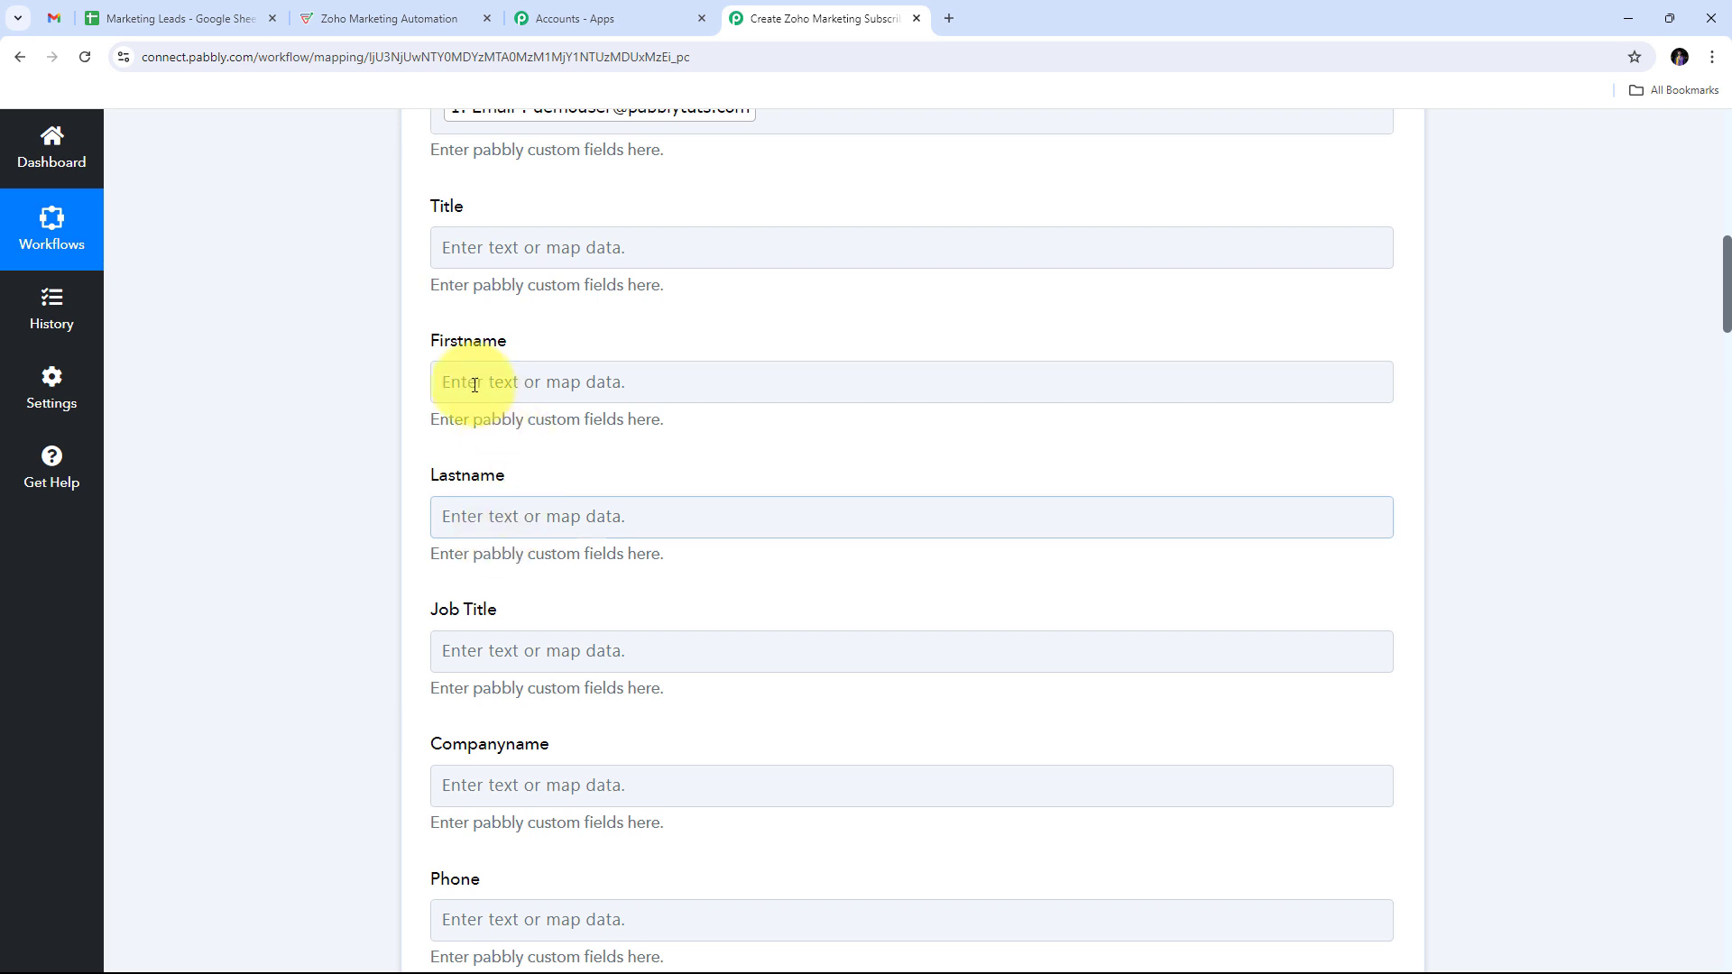
Step: Map the sheet's First Name value into the Firstname field
left_click(525, 381)
left_click(525, 381)
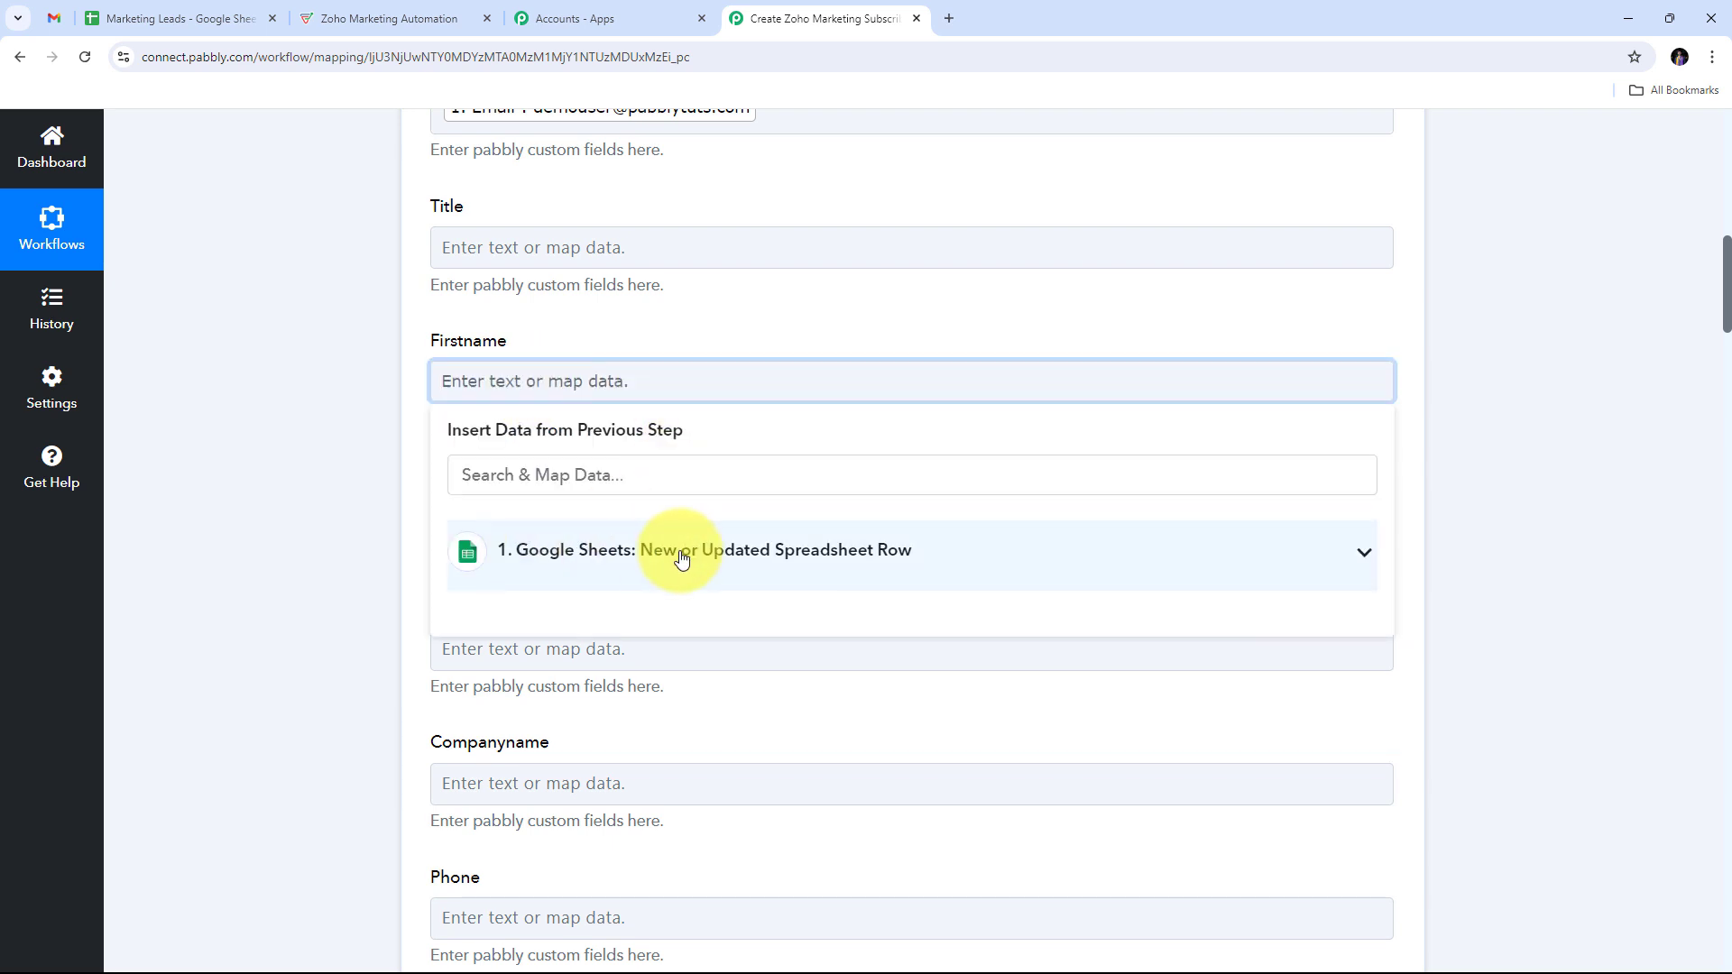
left_click(620, 571)
scroll(677, 727, "down", 3)
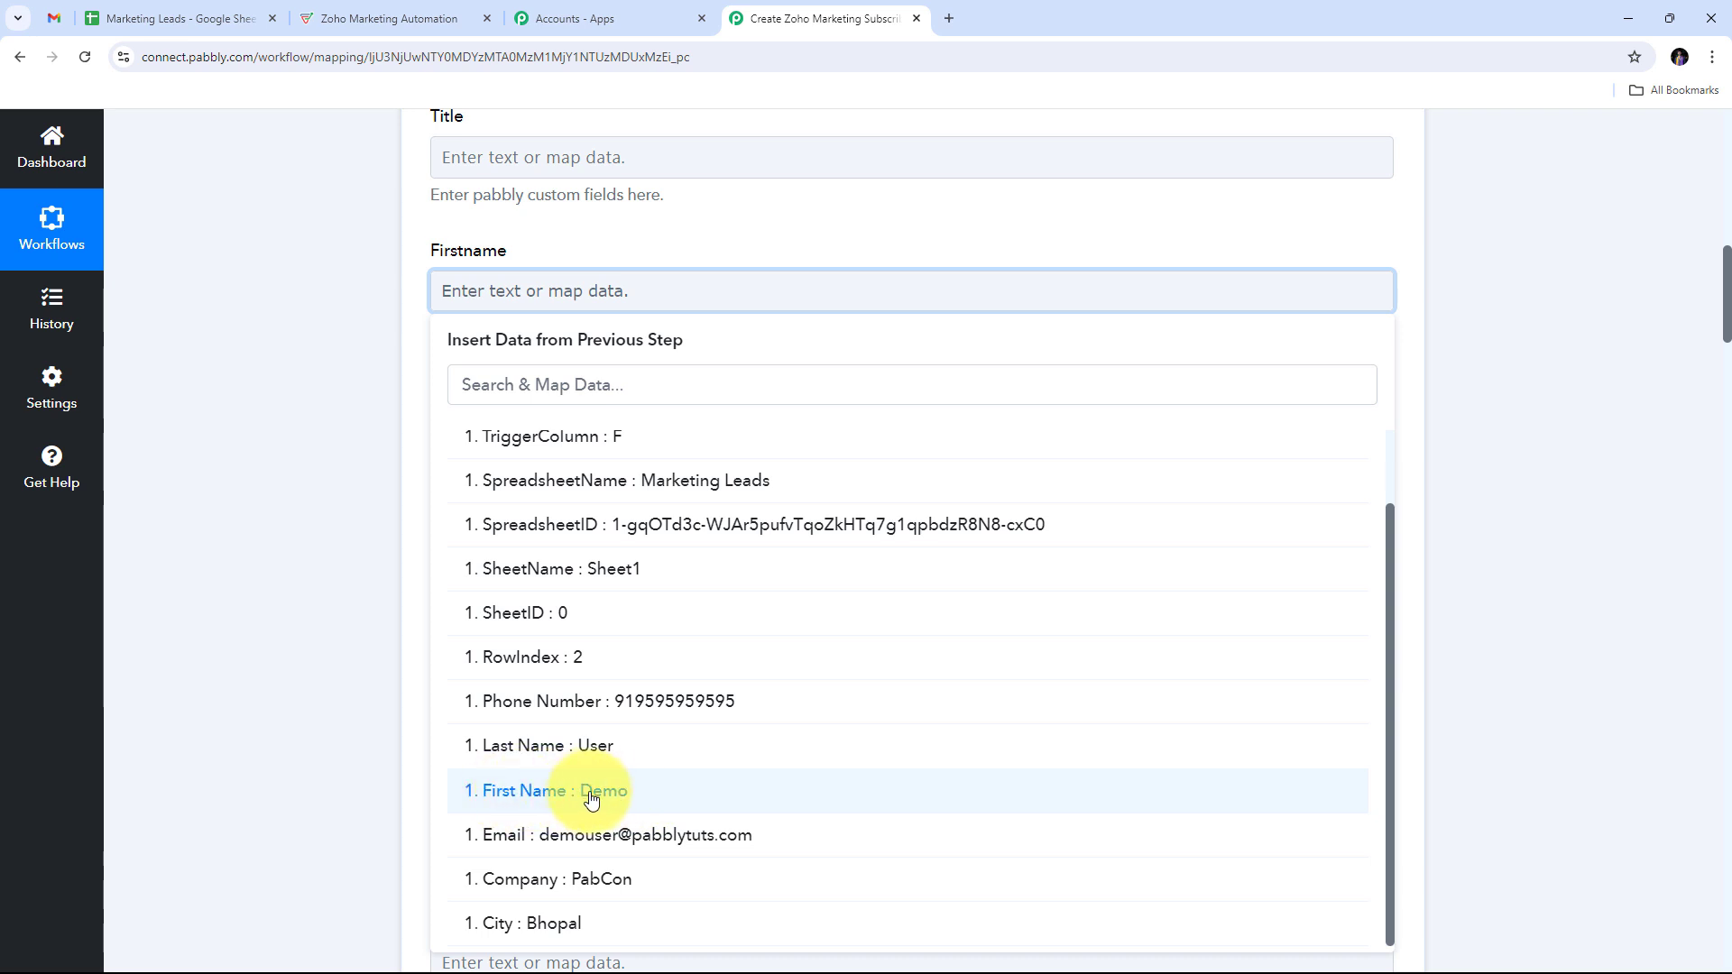
left_click(579, 796)
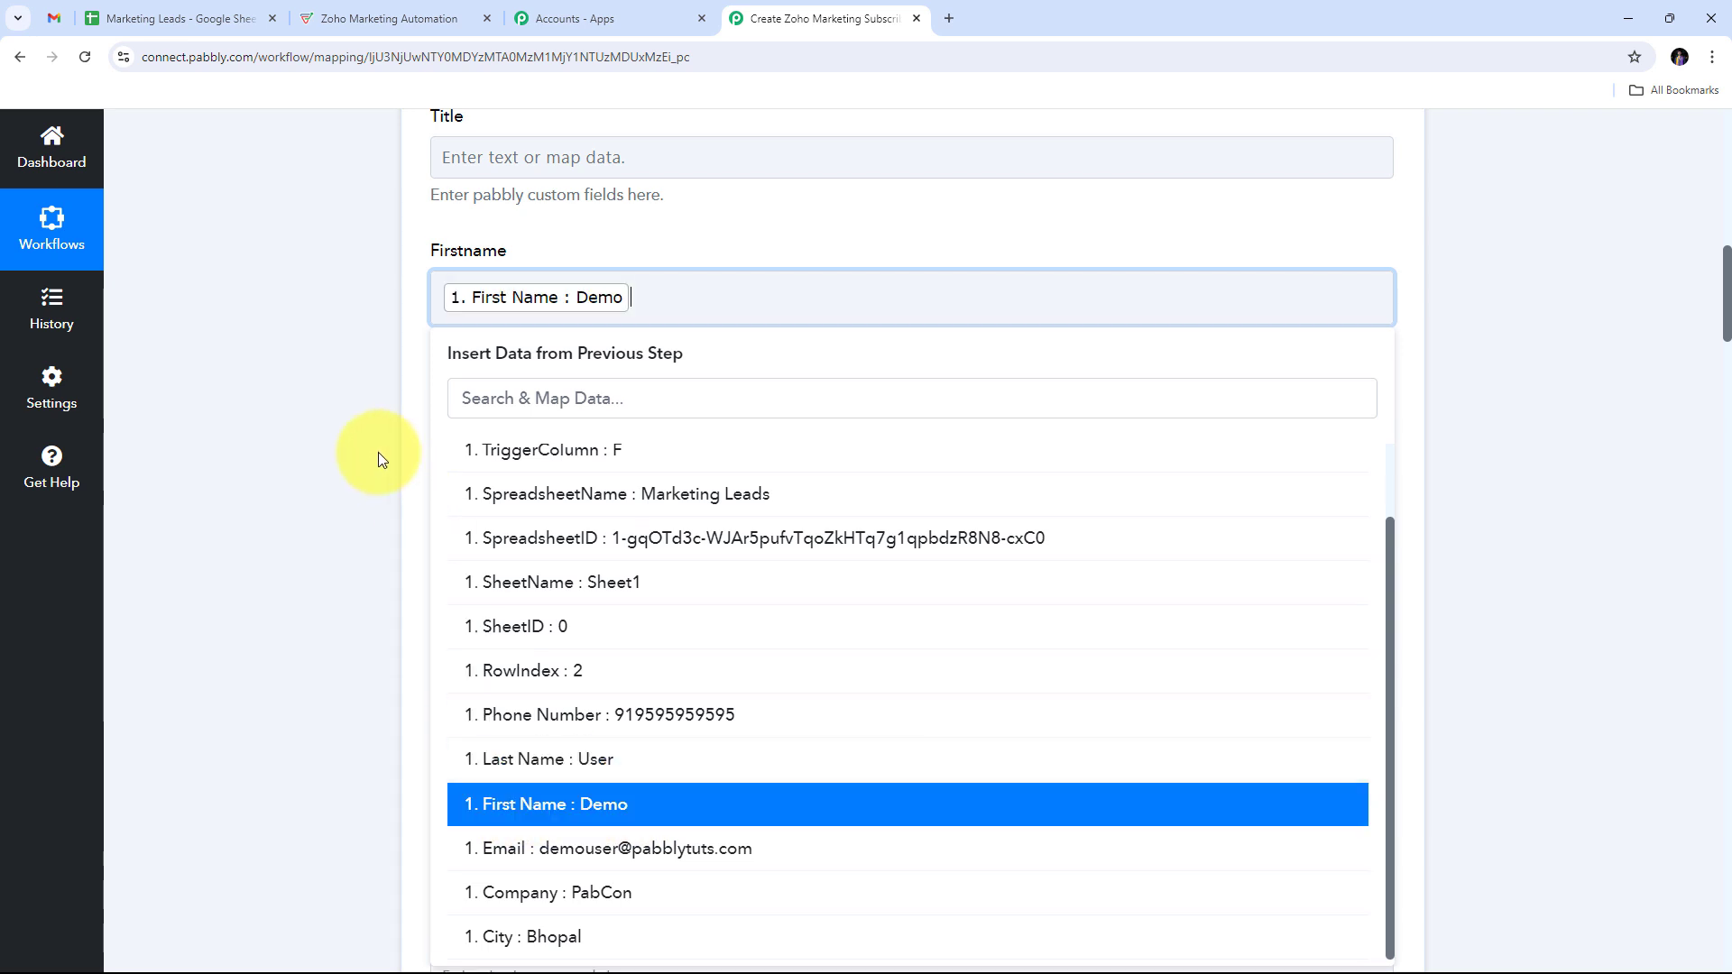
left_click(377, 452)
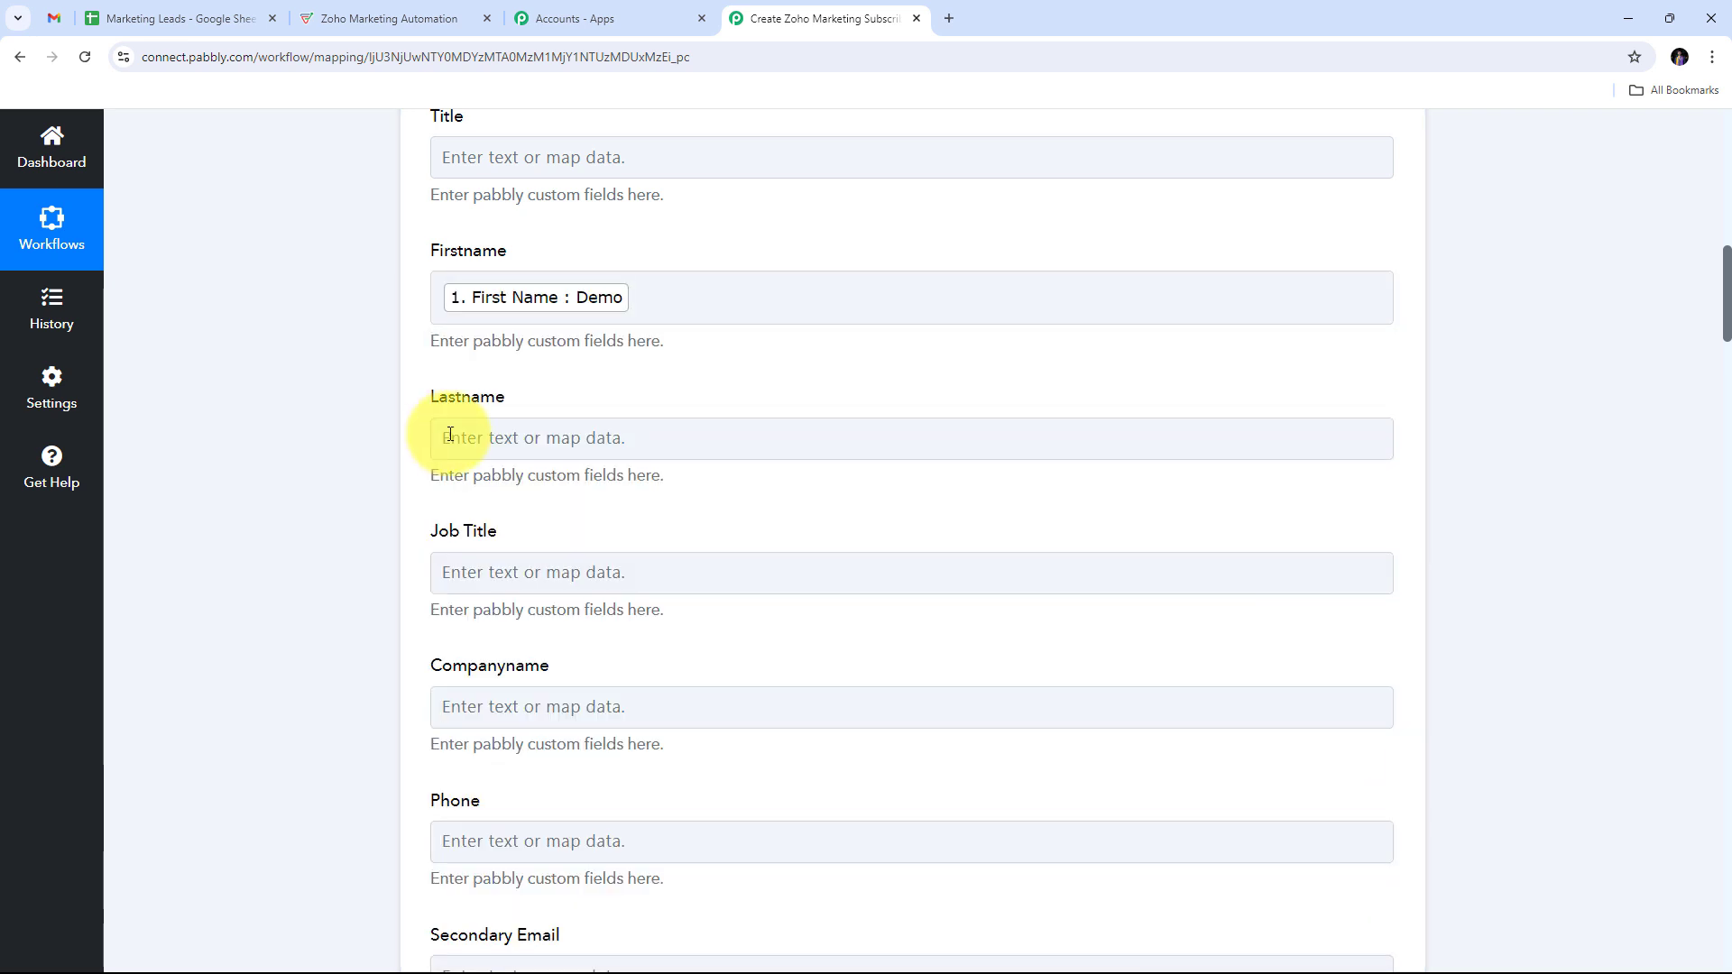
Step: Map the sheet's Last Name value into the Lastname field
left_click(508, 444)
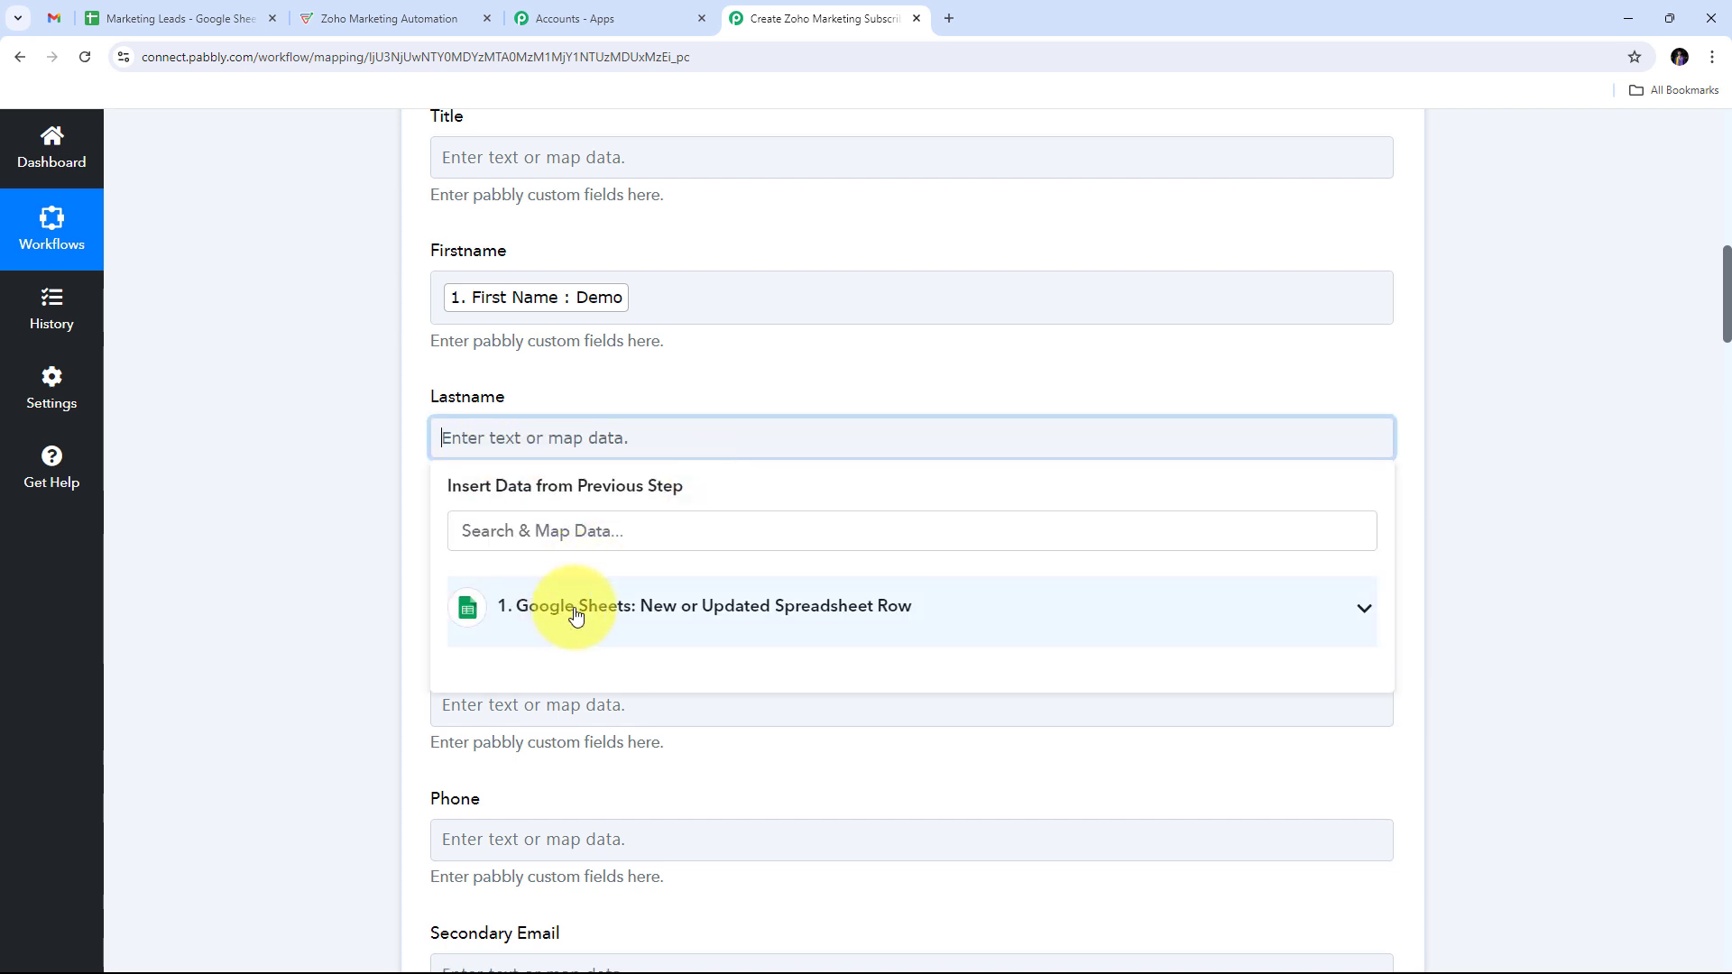
left_click(572, 606)
scroll(642, 740, "down", 1)
scroll(642, 740, "down", 1)
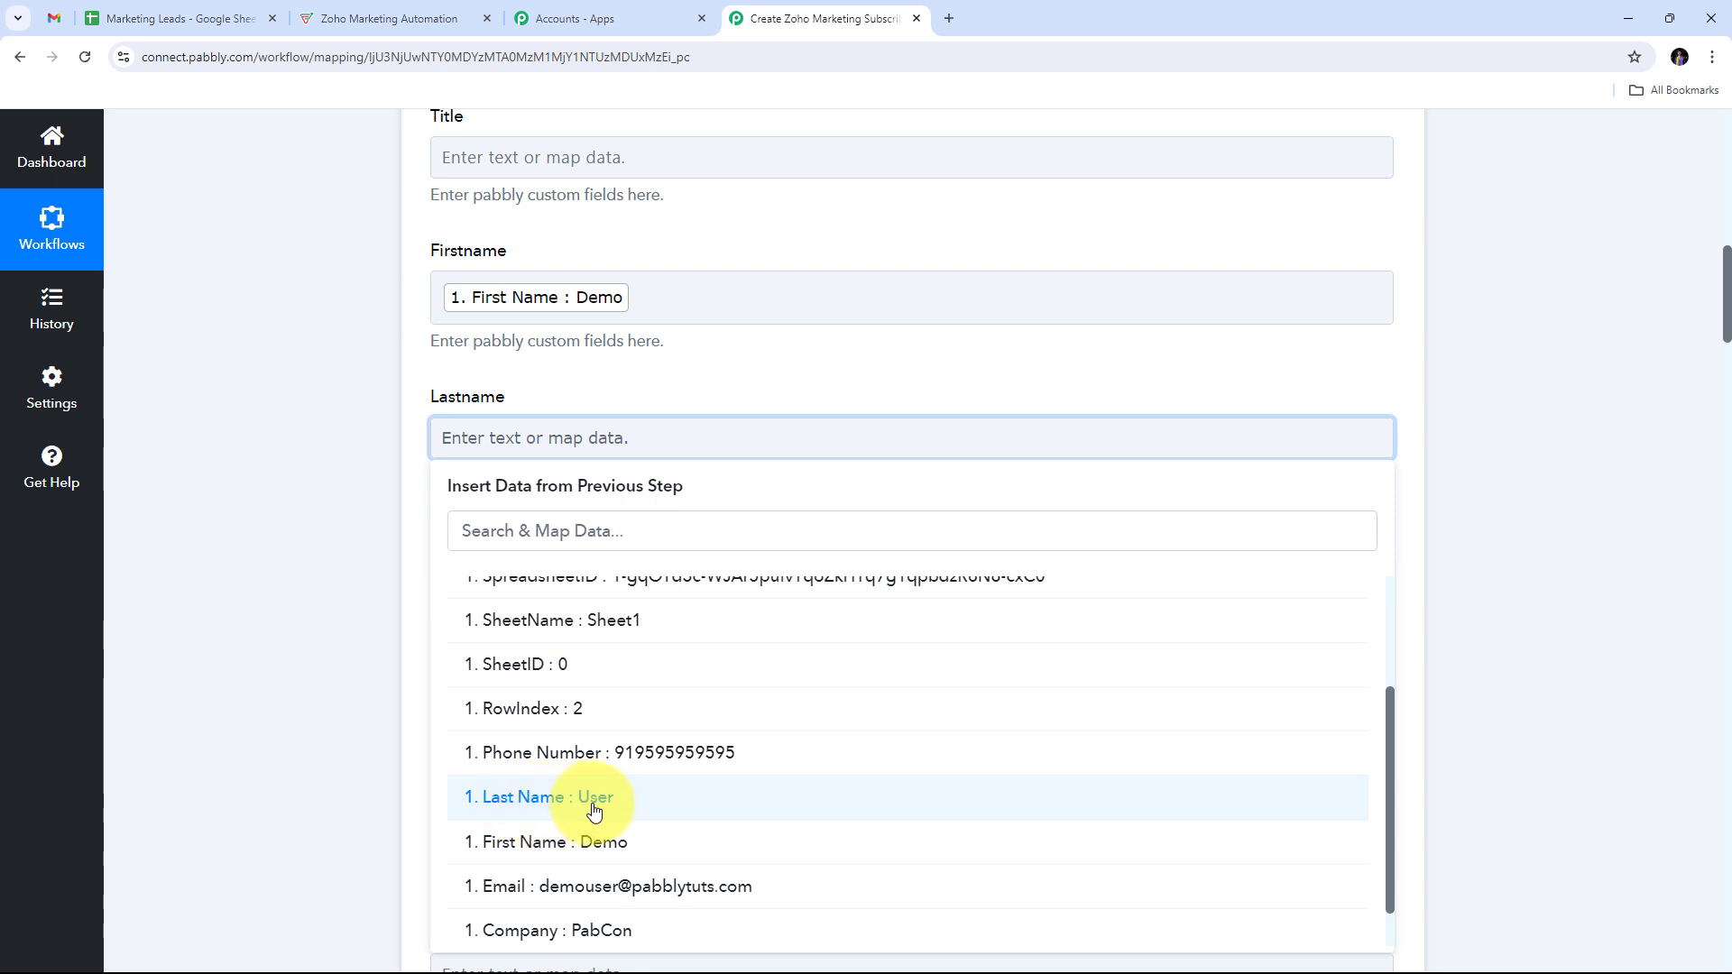
left_click(539, 783)
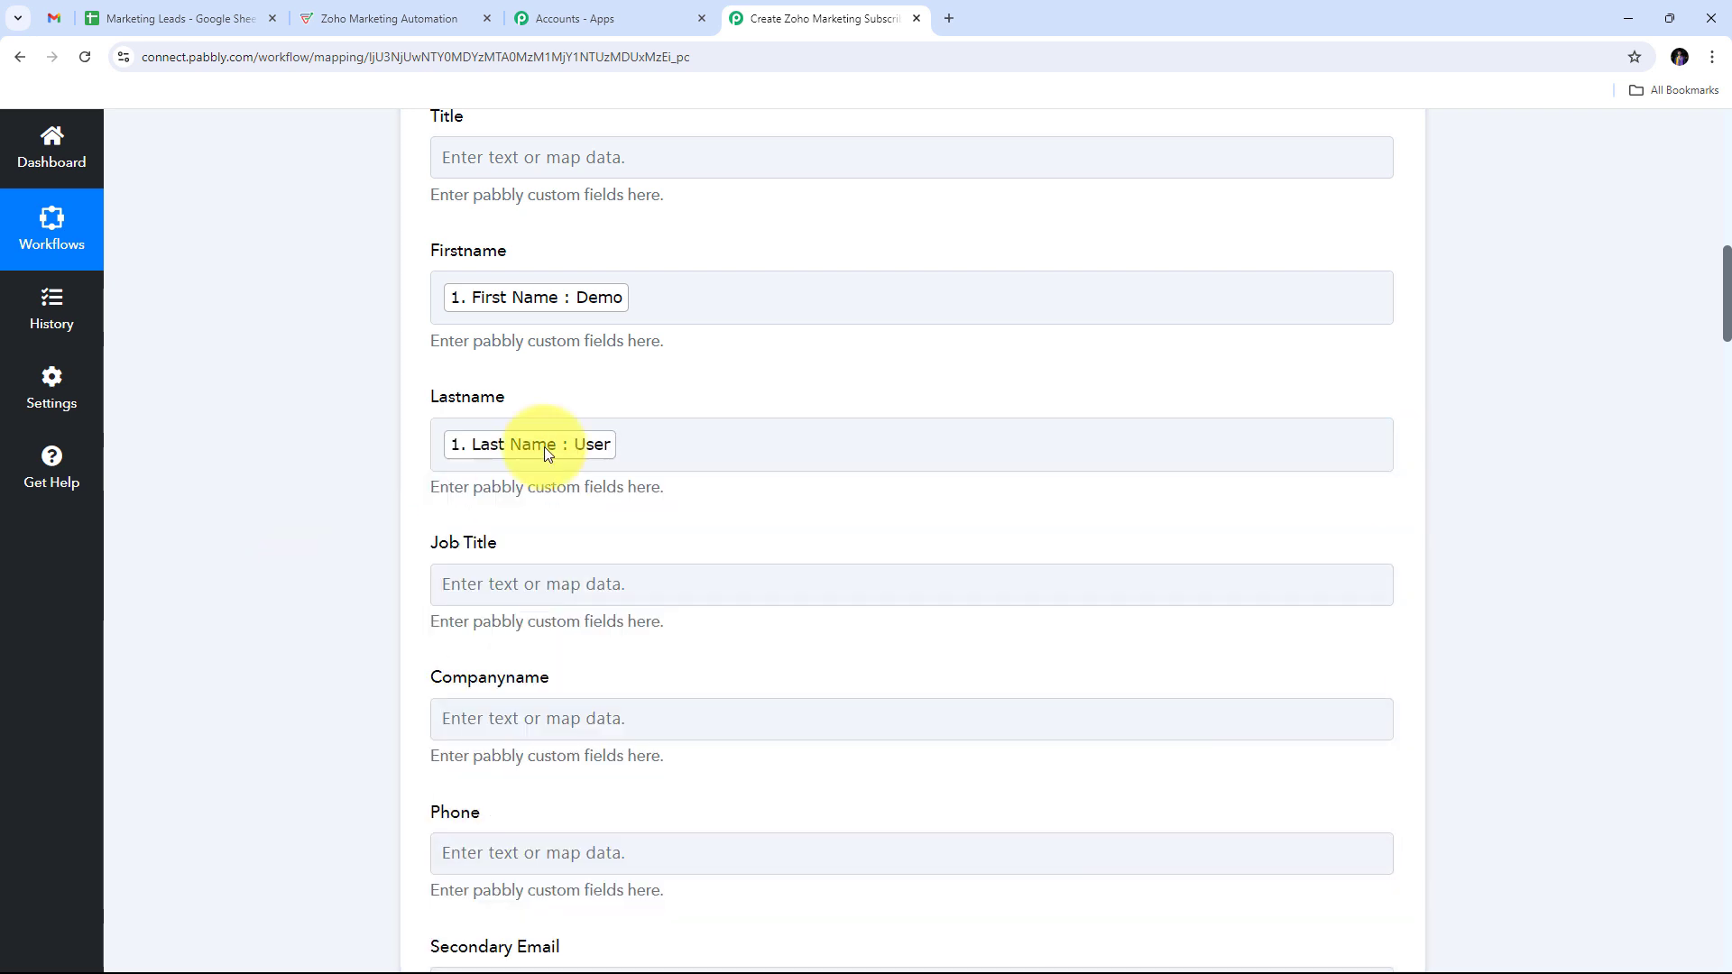
scroll(718, 381, "down", 2)
left_click(517, 548)
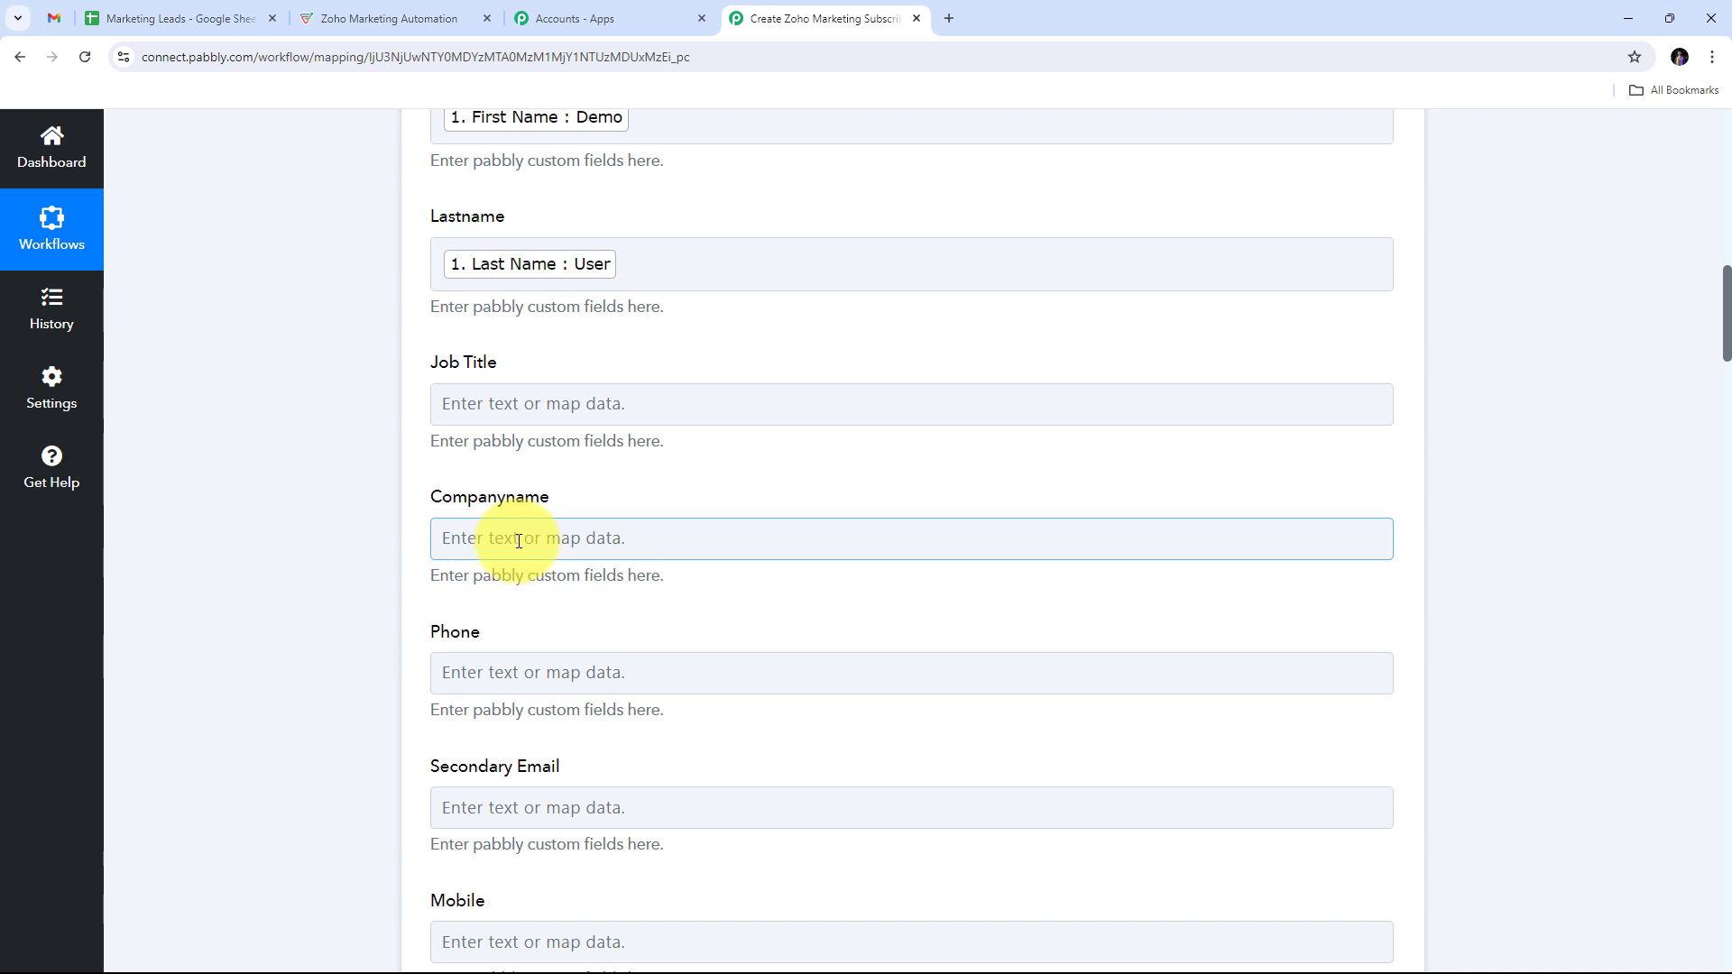
left_click(518, 539)
scroll(704, 484, "down", 3)
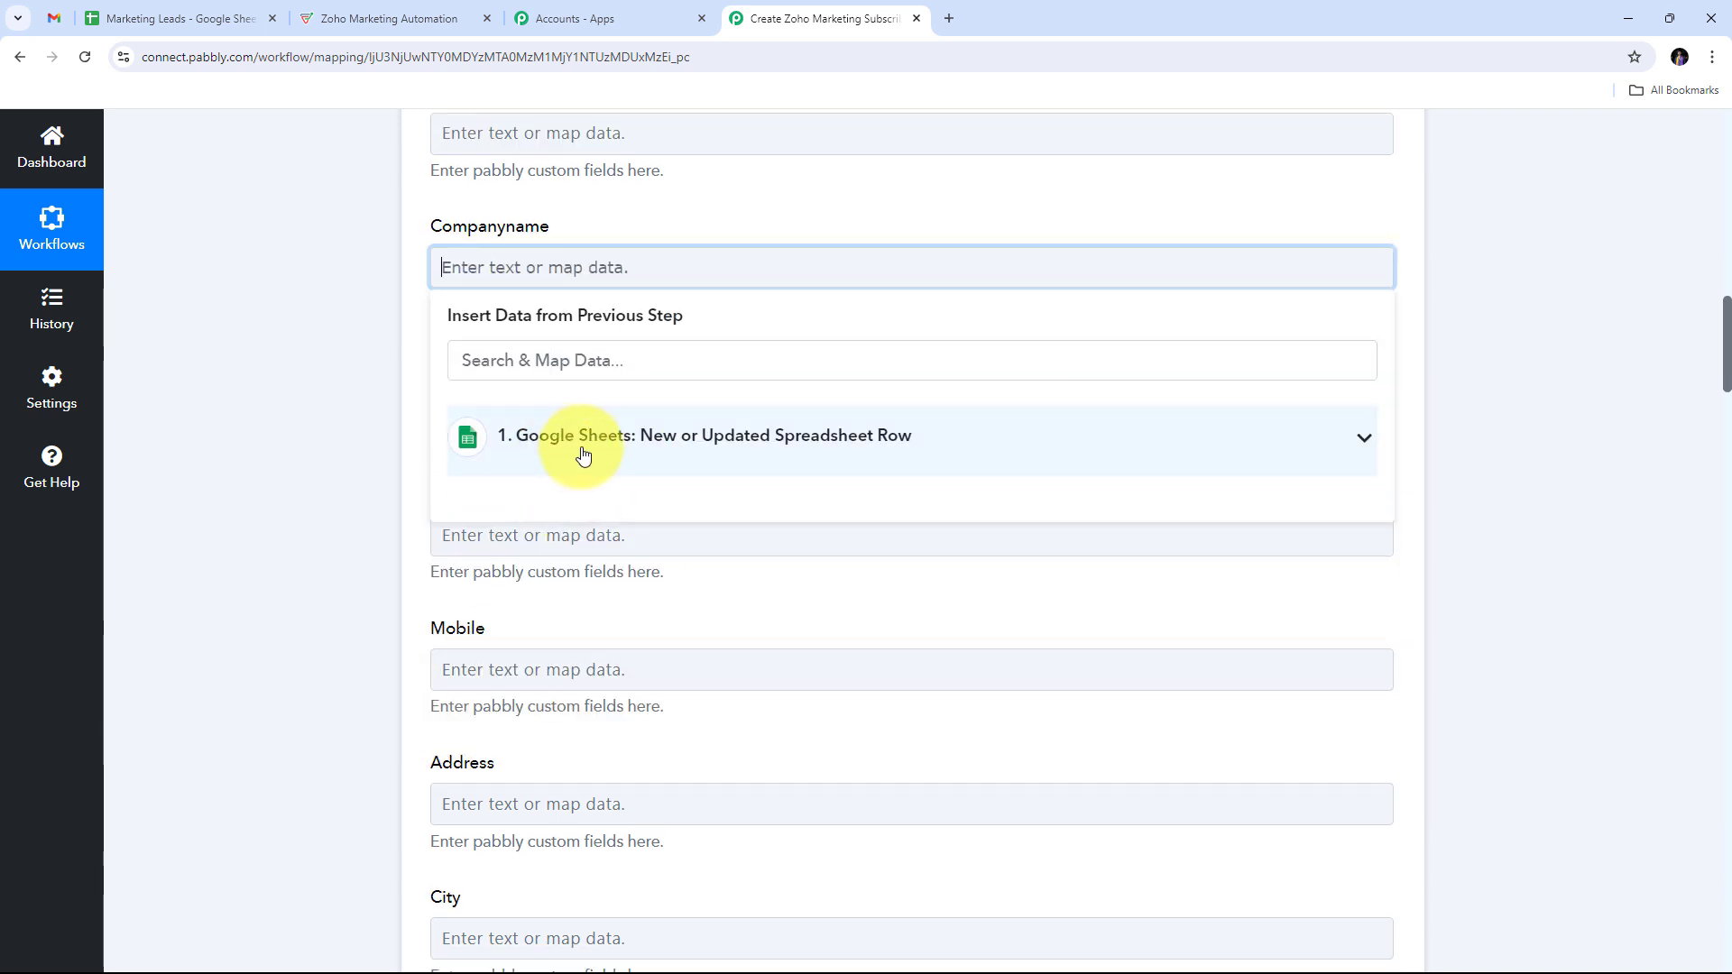
left_click(656, 437)
scroll(632, 729, "down", 1)
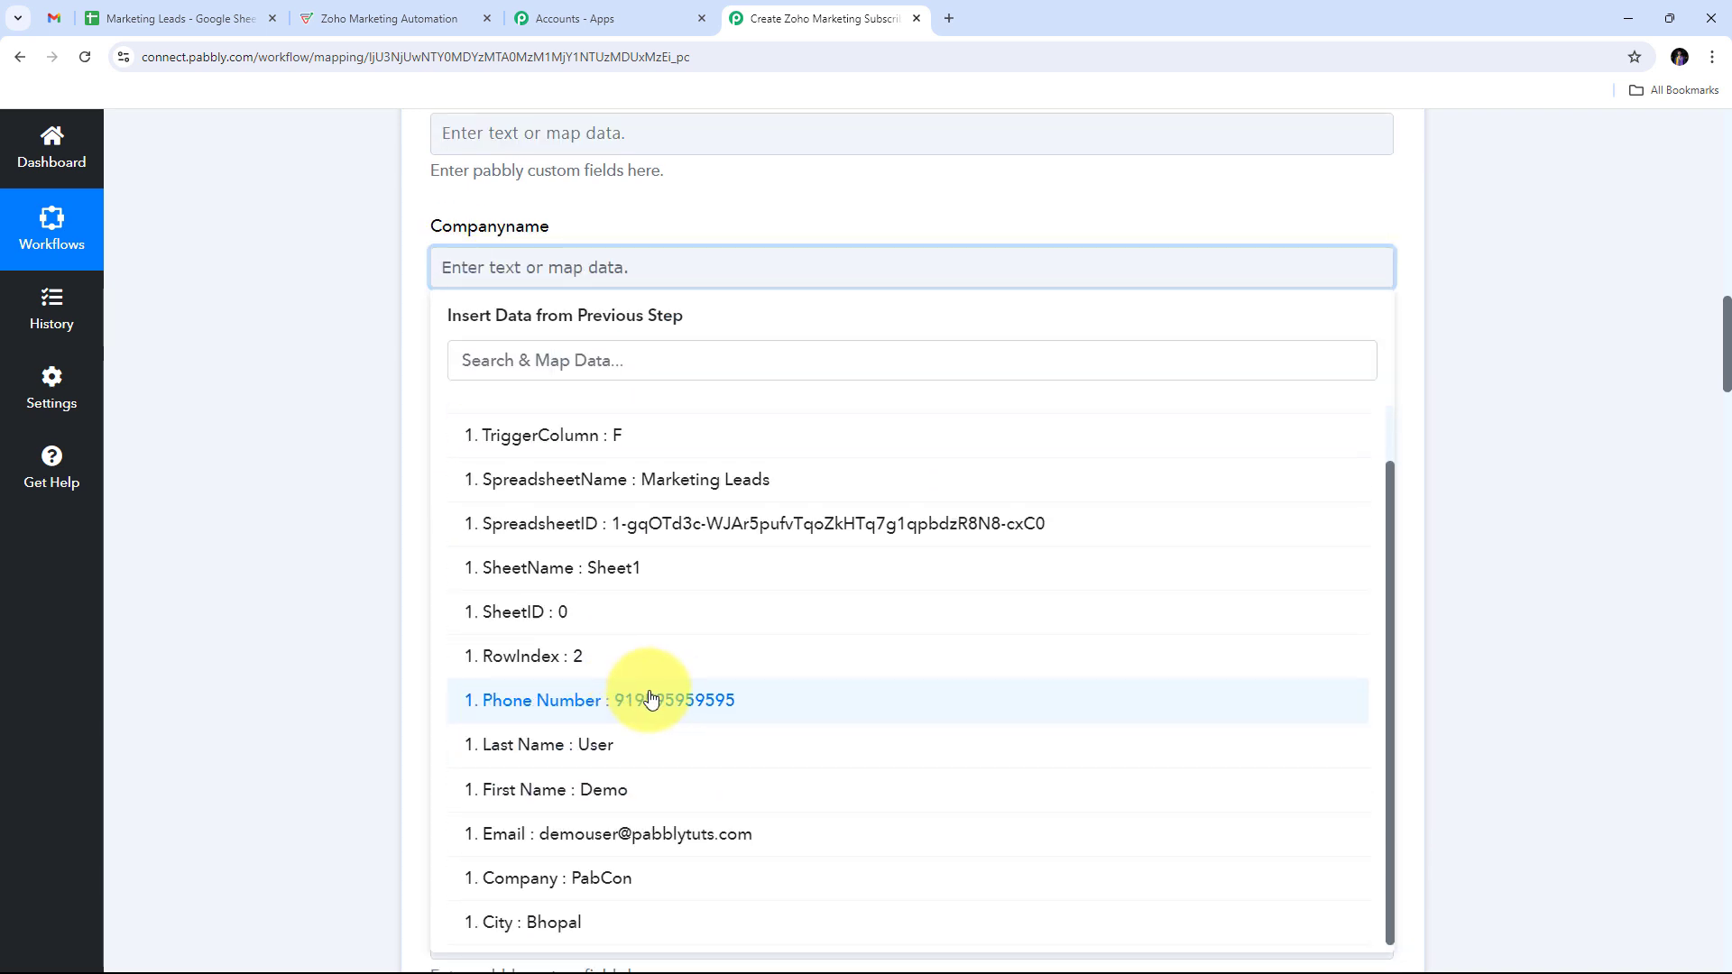
left_click(600, 884)
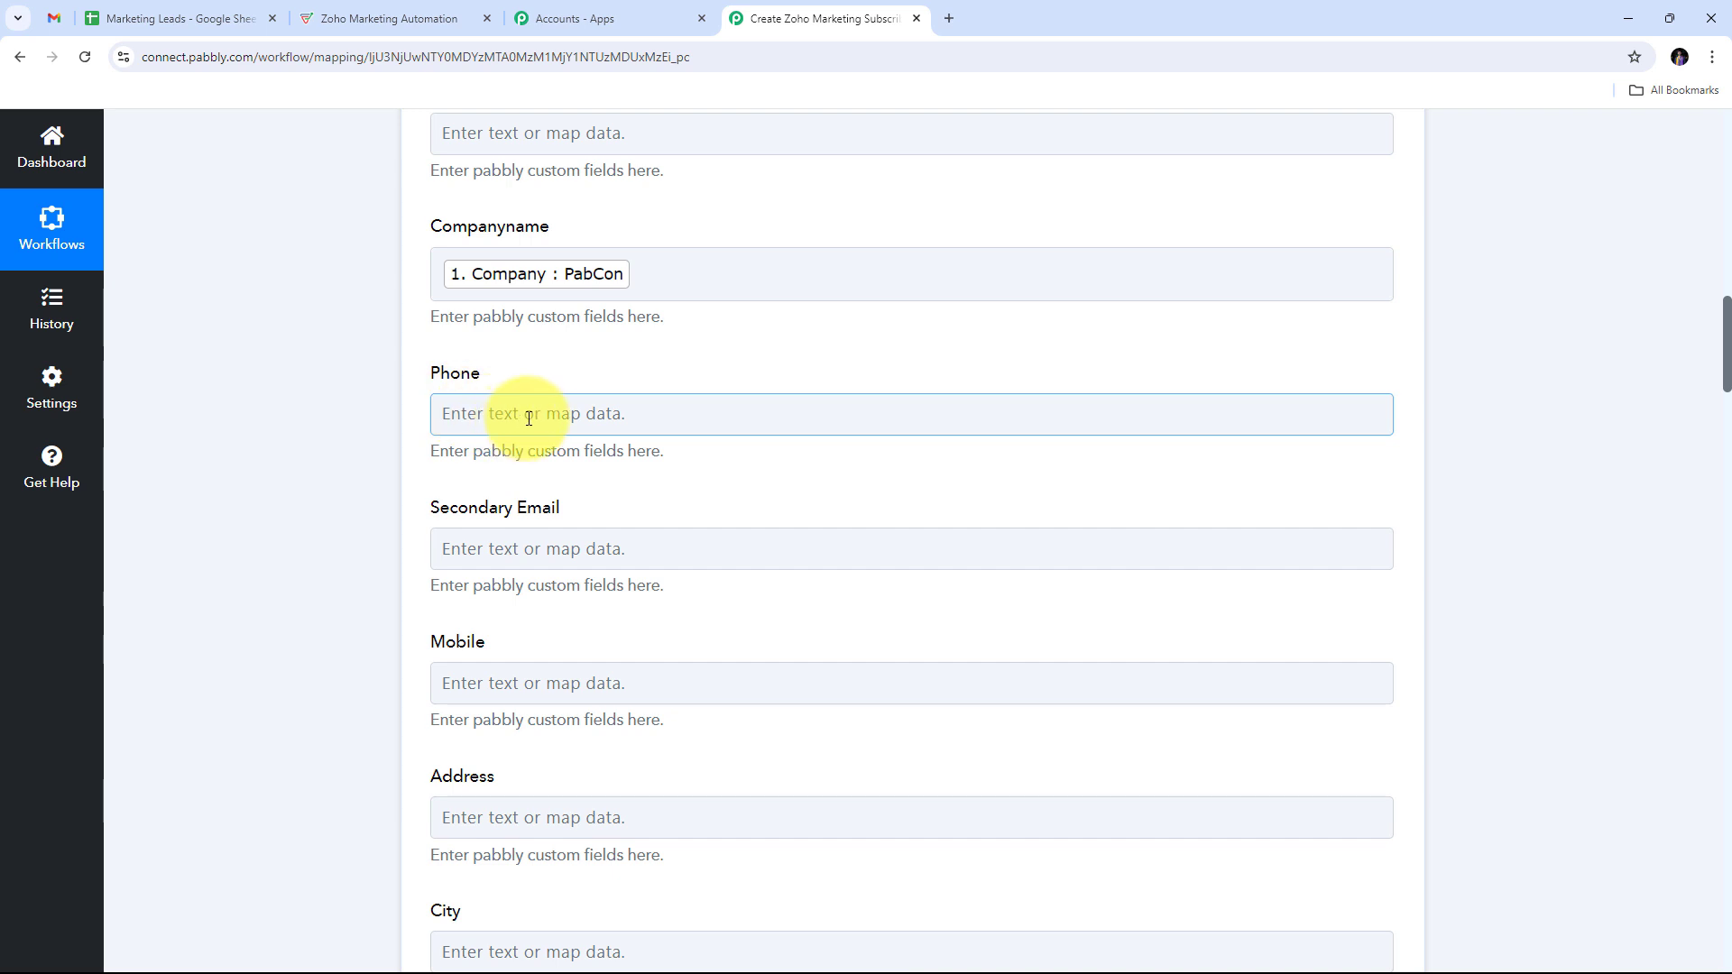
left_click(528, 418)
left_click(559, 596)
scroll(722, 632, "down", 5)
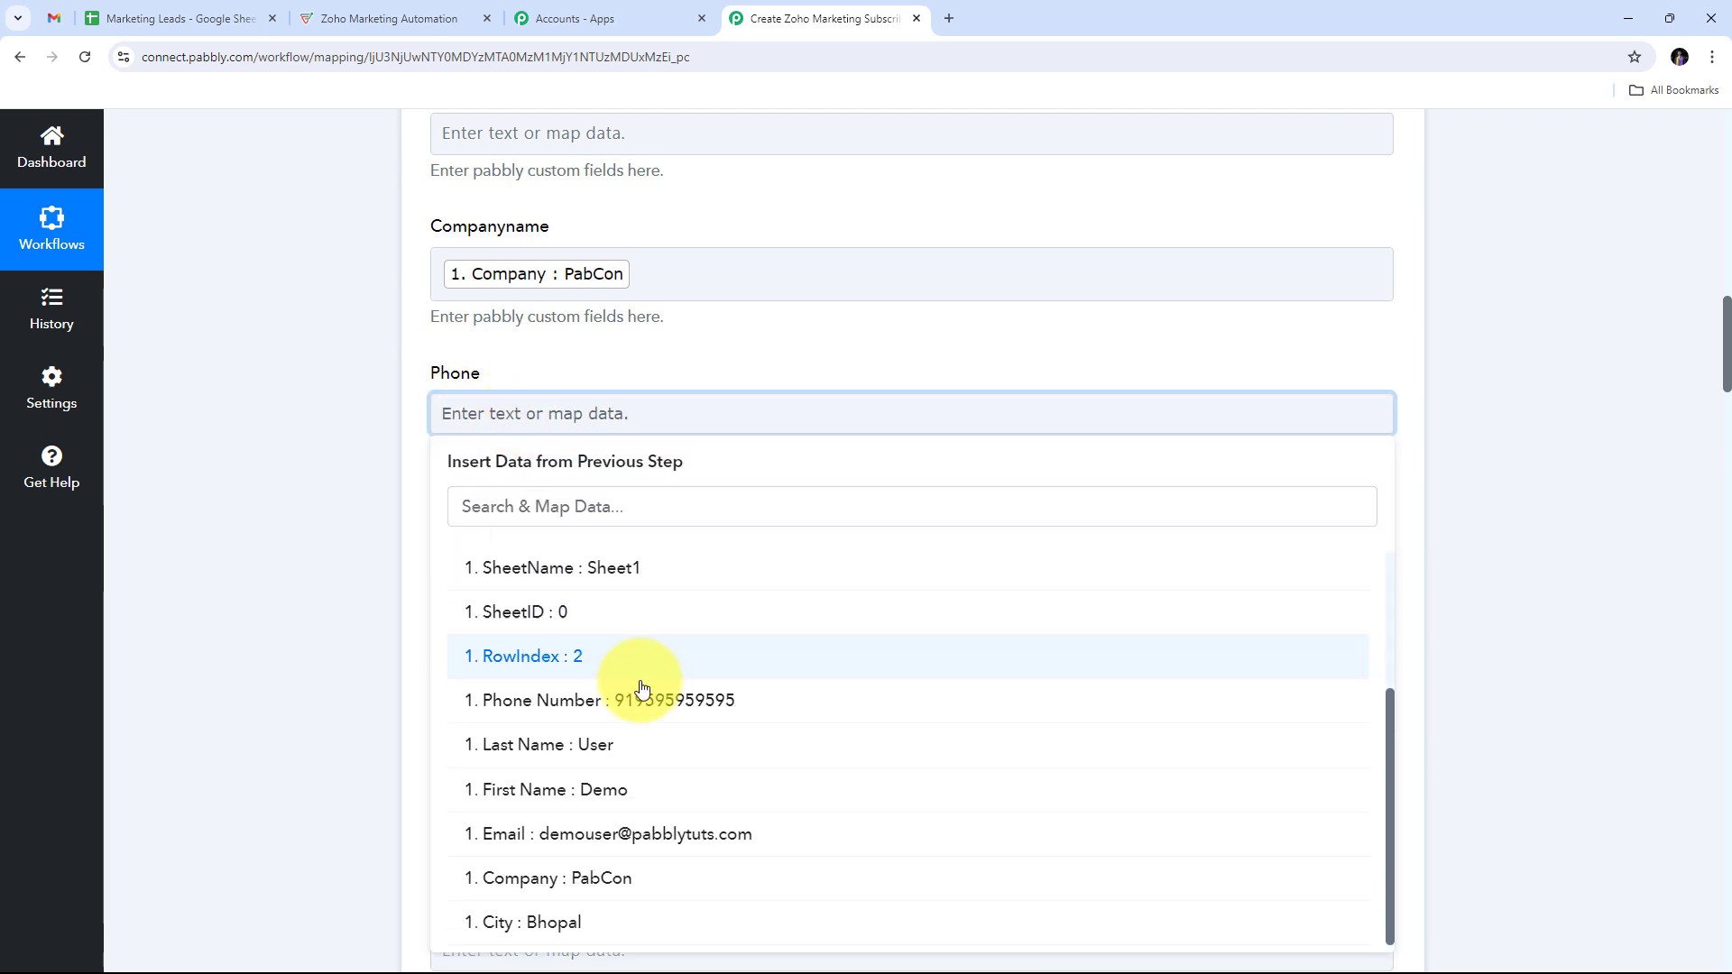
left_click(642, 693)
scroll(758, 457, "down", 4)
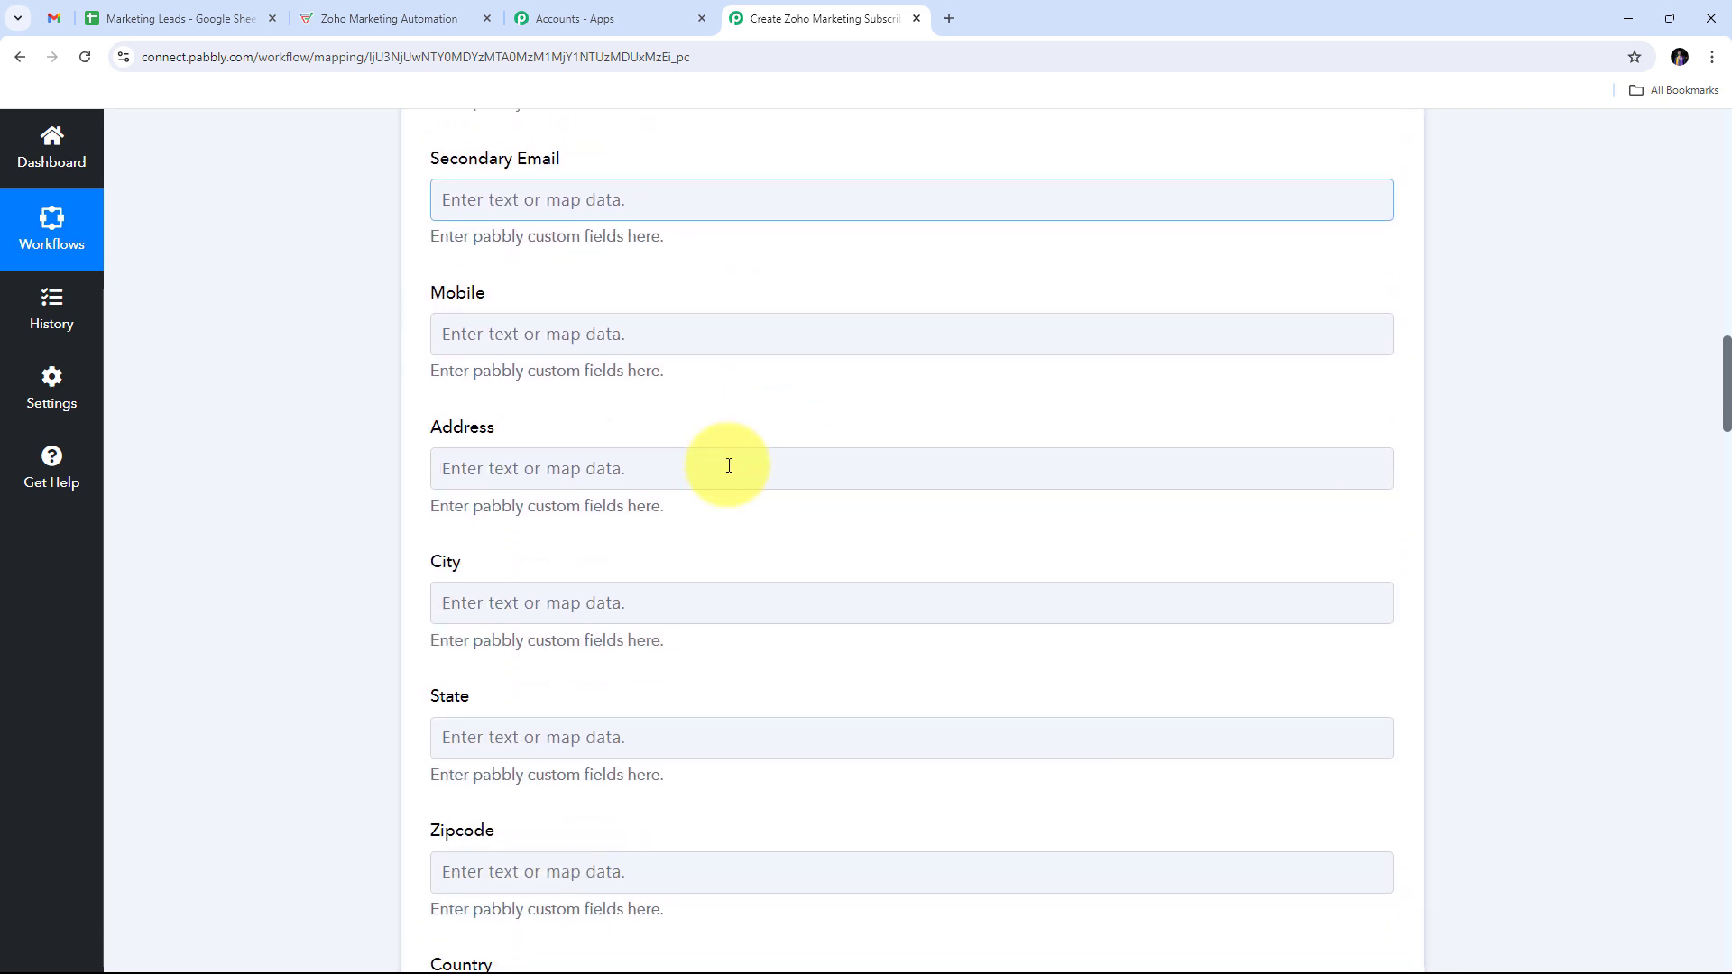
left_click(612, 591)
scroll(613, 581, "down", 3)
left_click(611, 561)
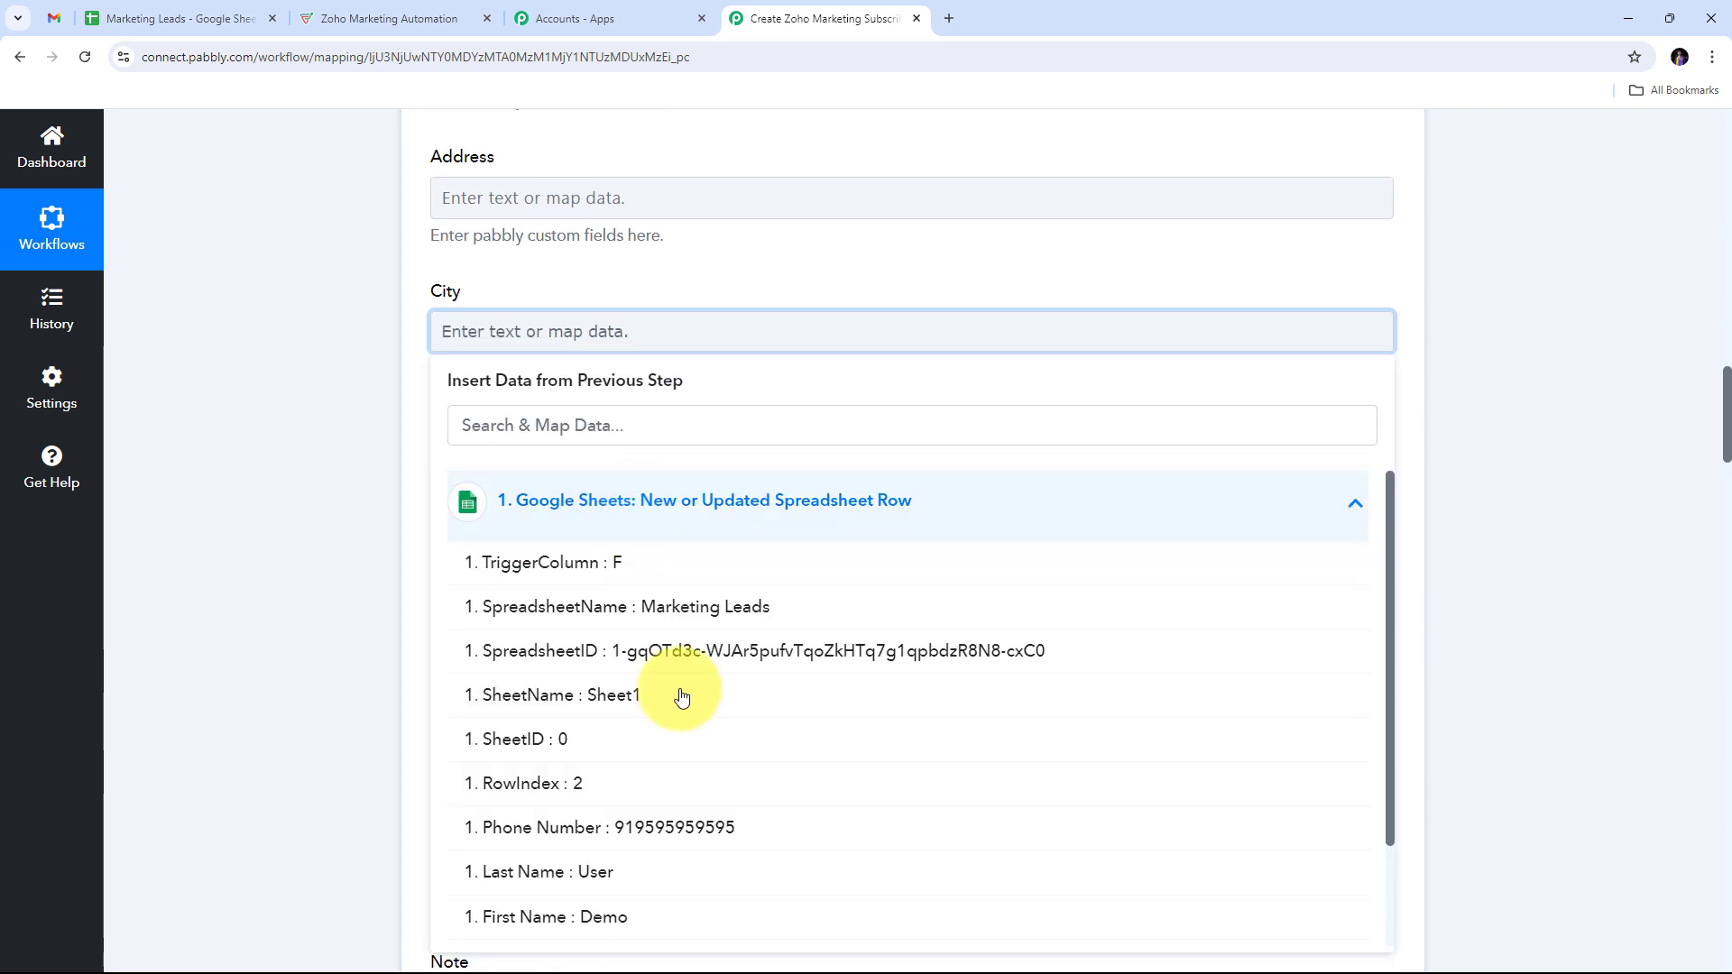
scroll(631, 690, "down", 2)
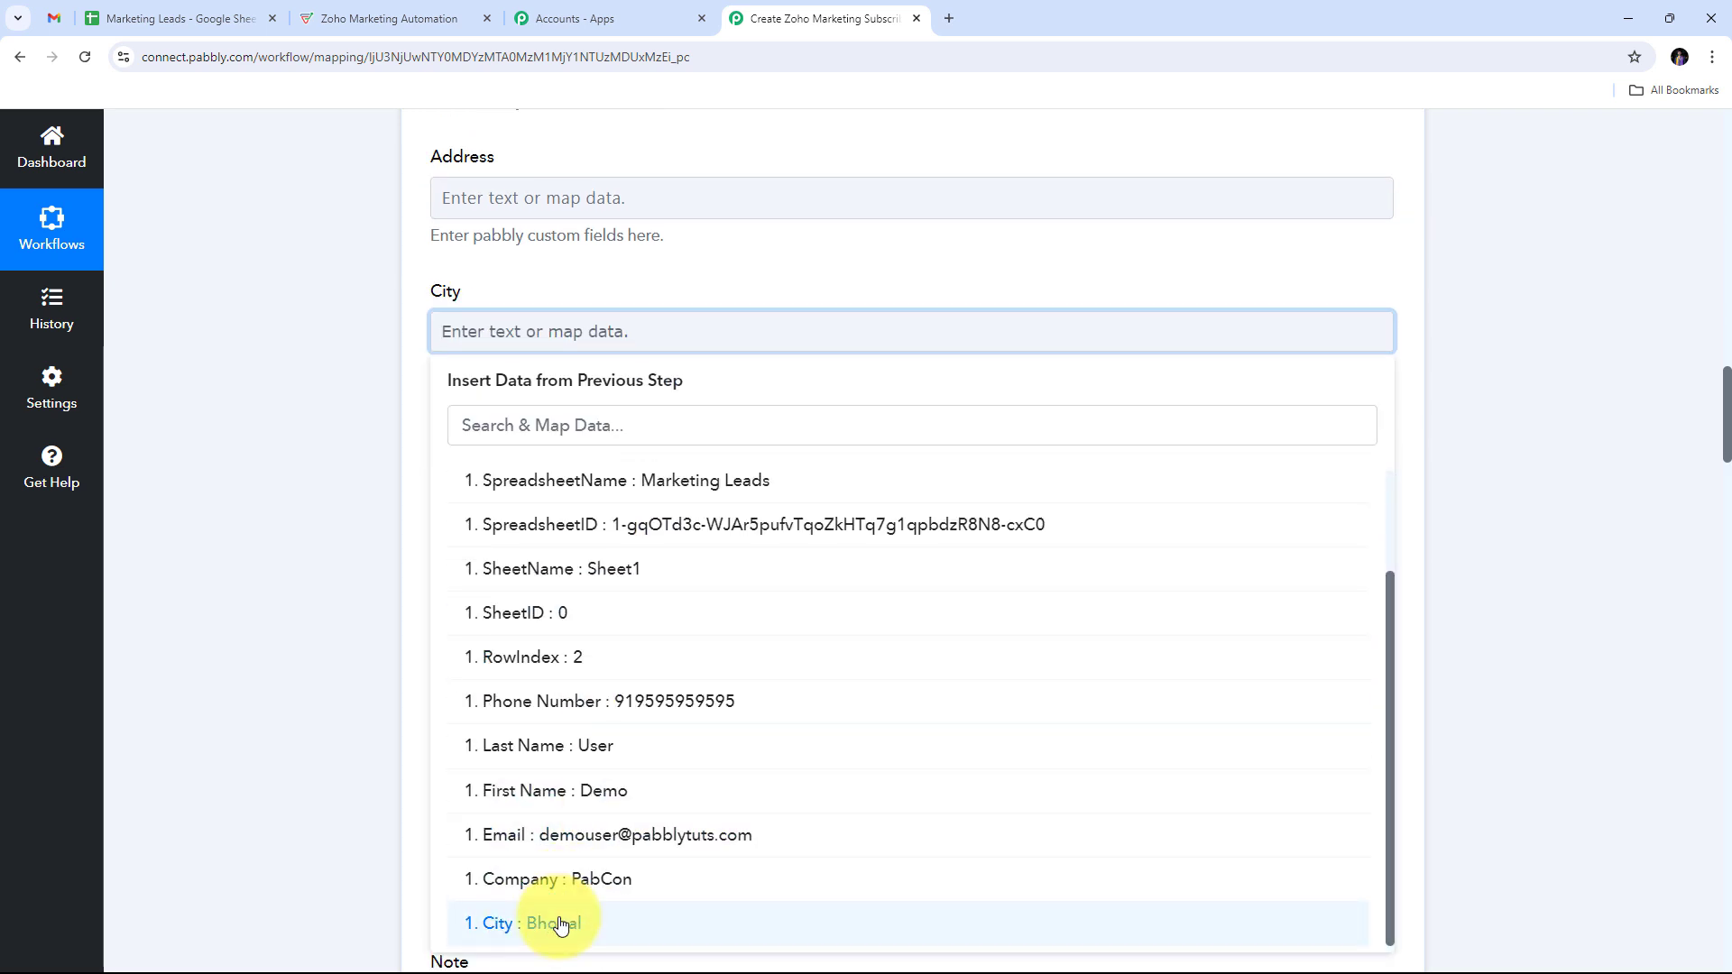
left_click(560, 924)
scroll(639, 550, "up", 8)
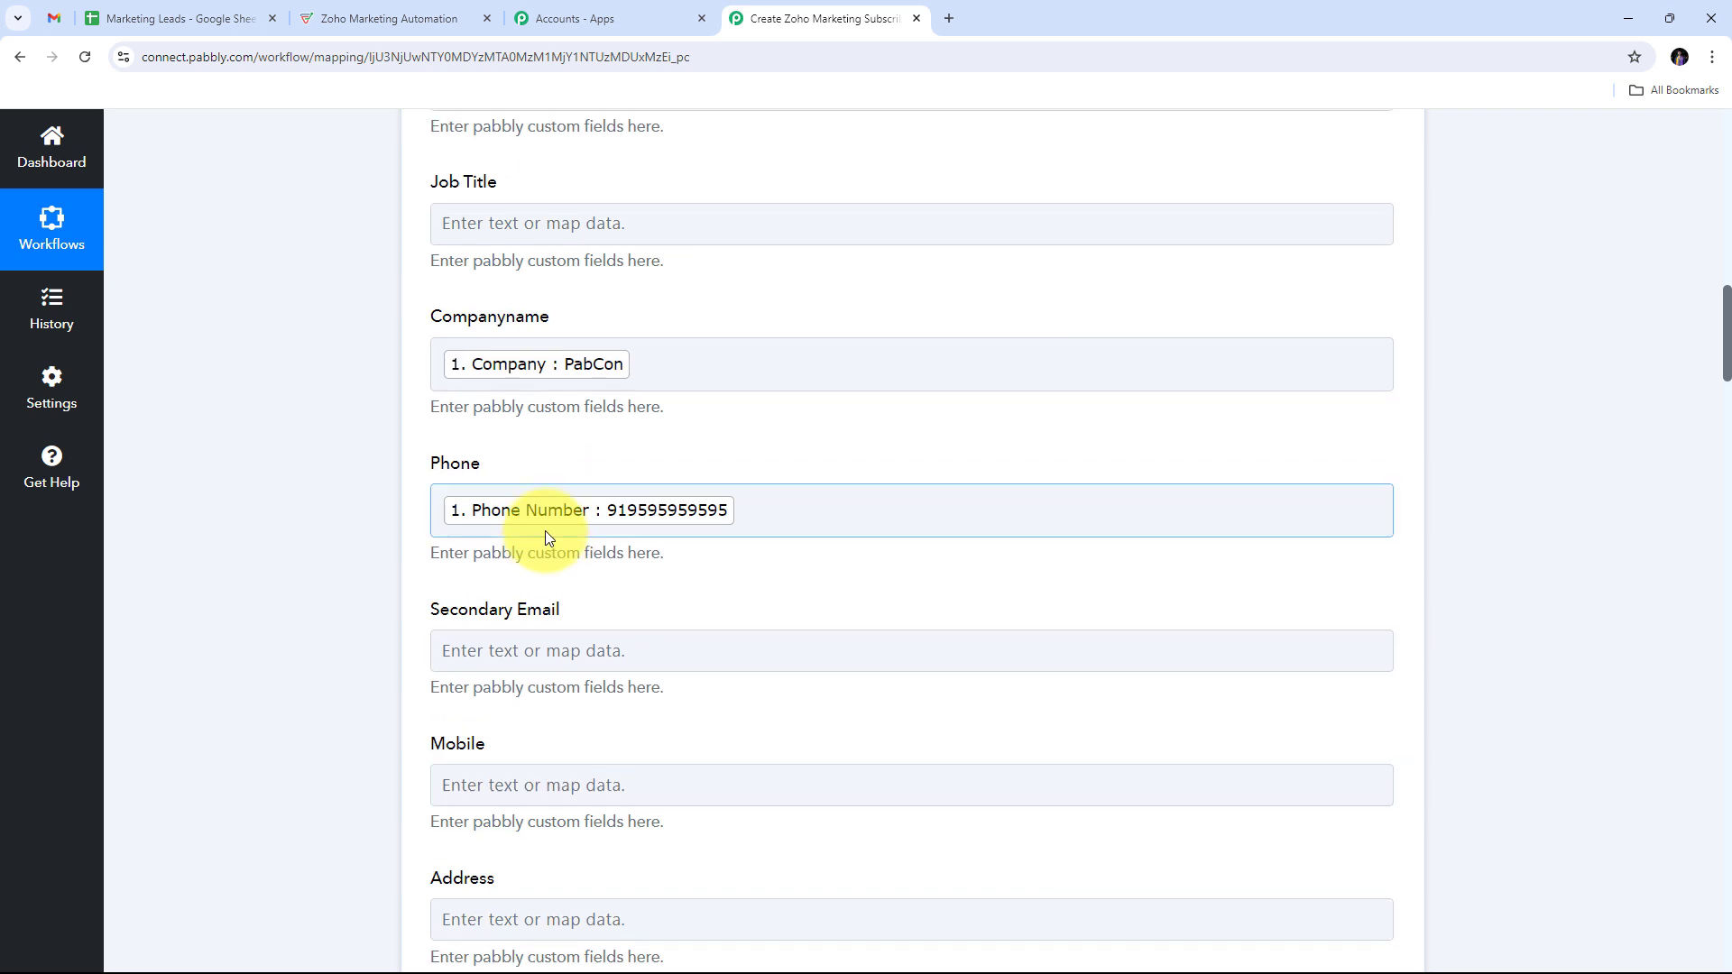
scroll(546, 532, "up", 6)
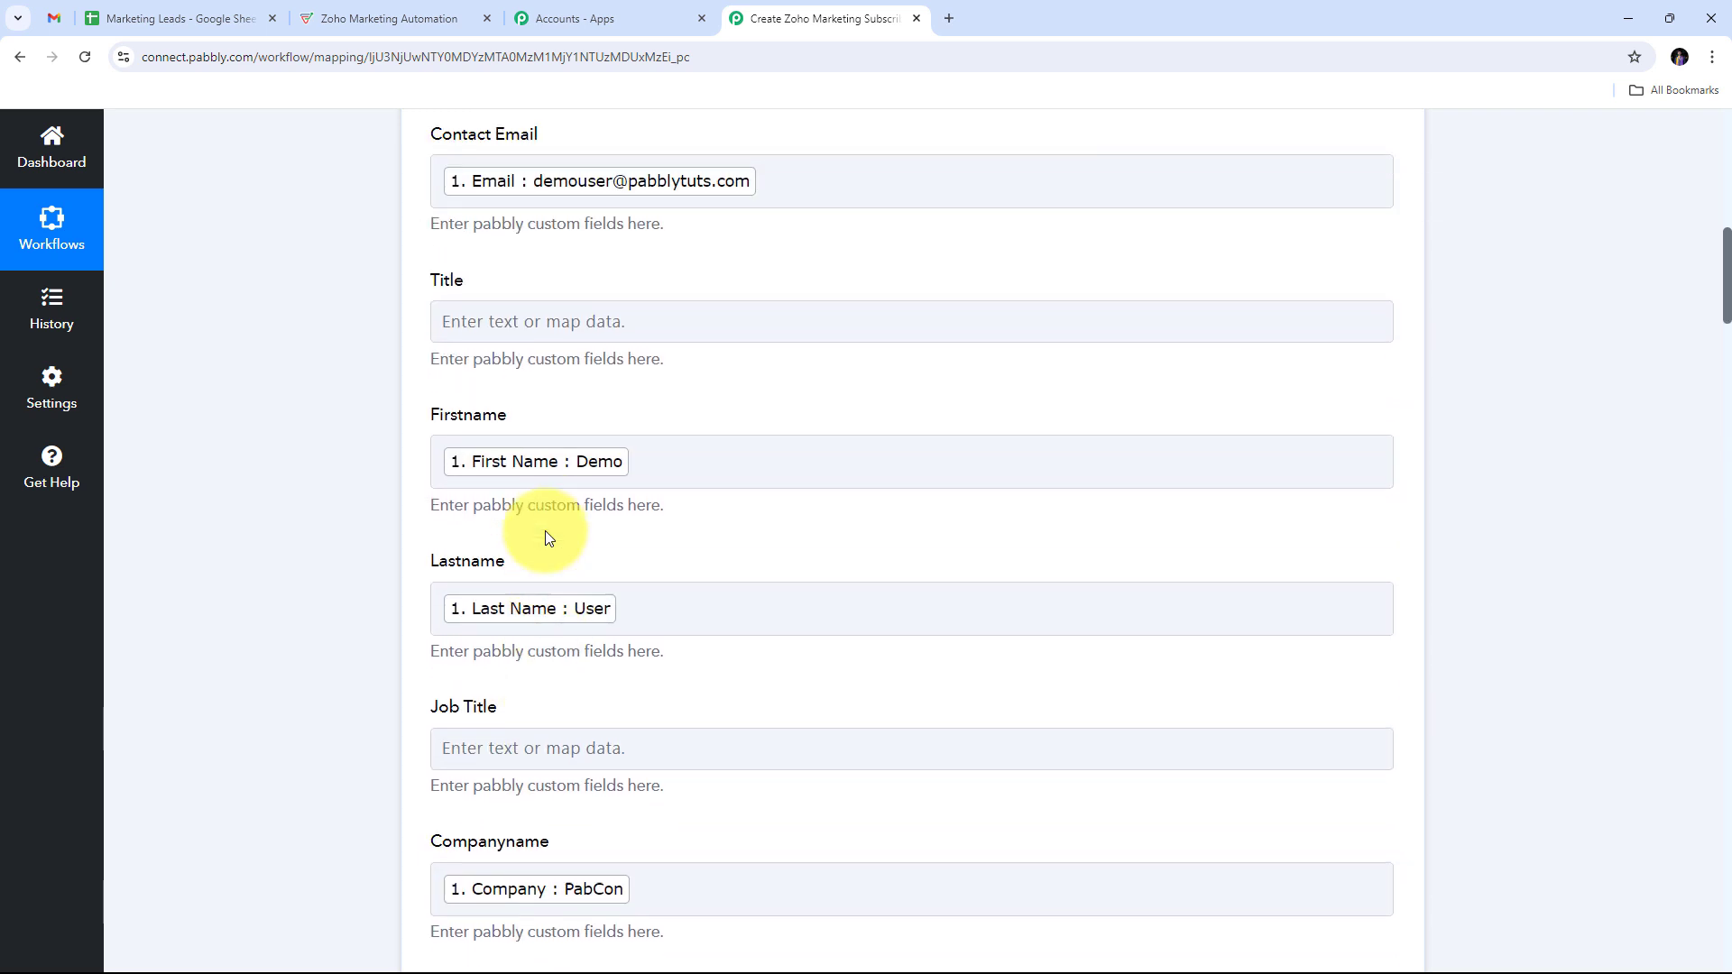
scroll(749, 516, "down", 5)
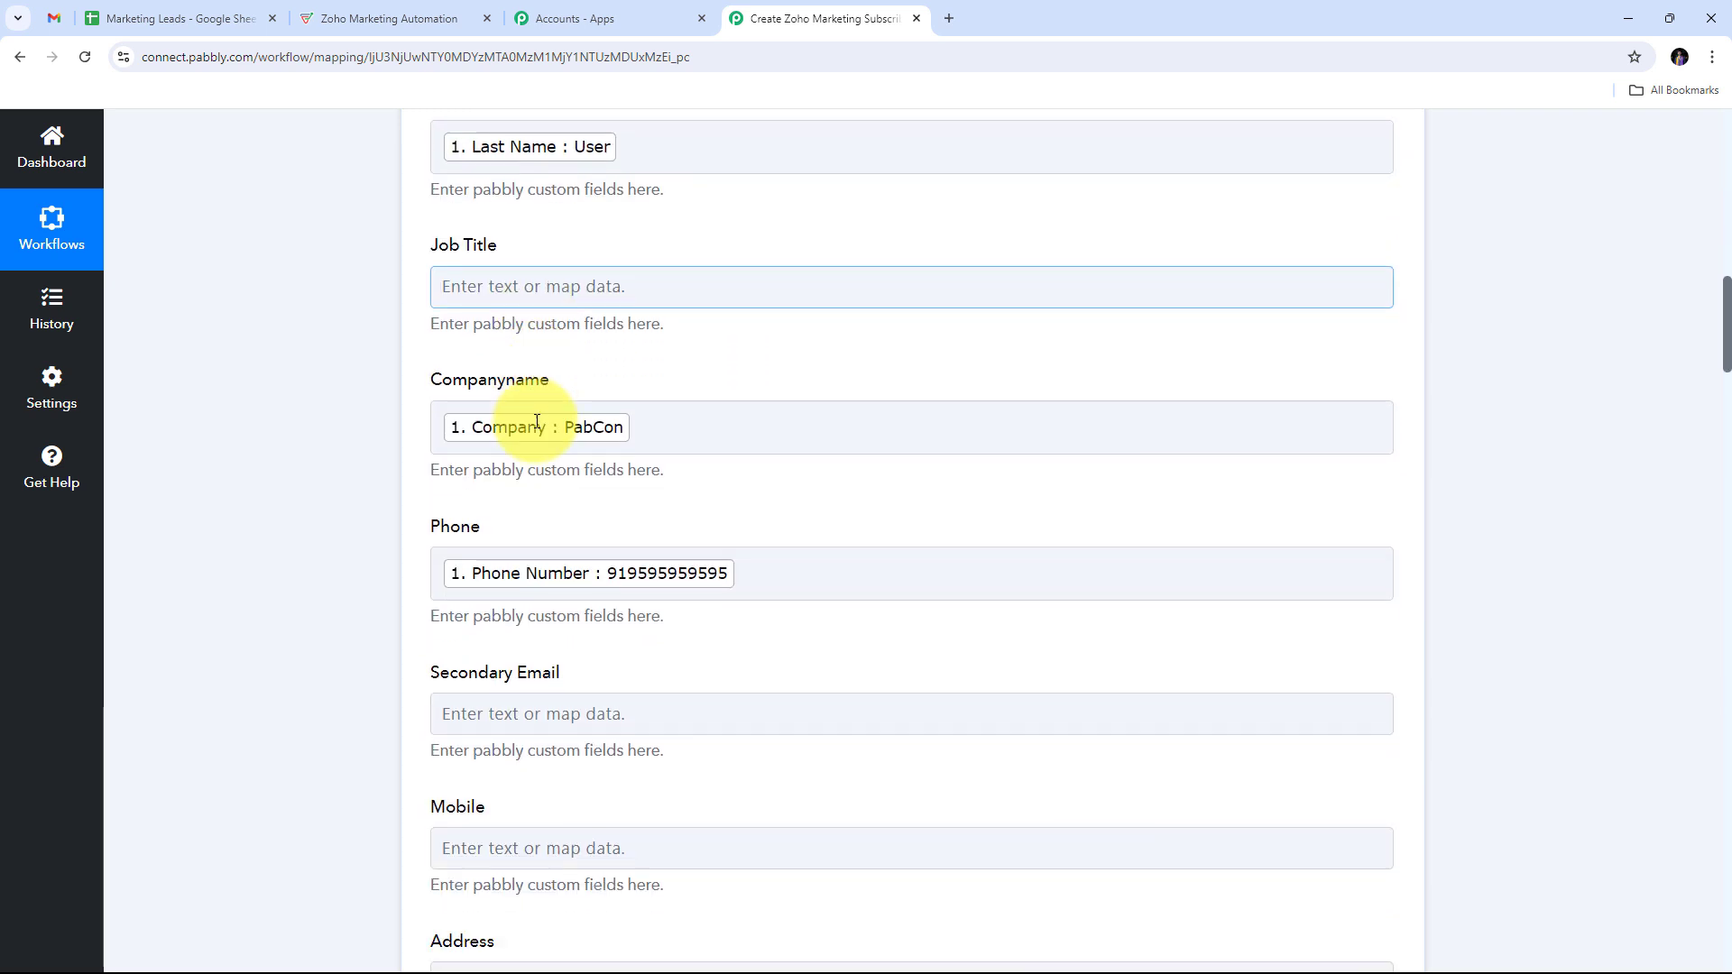
scroll(536, 422, "down", 6)
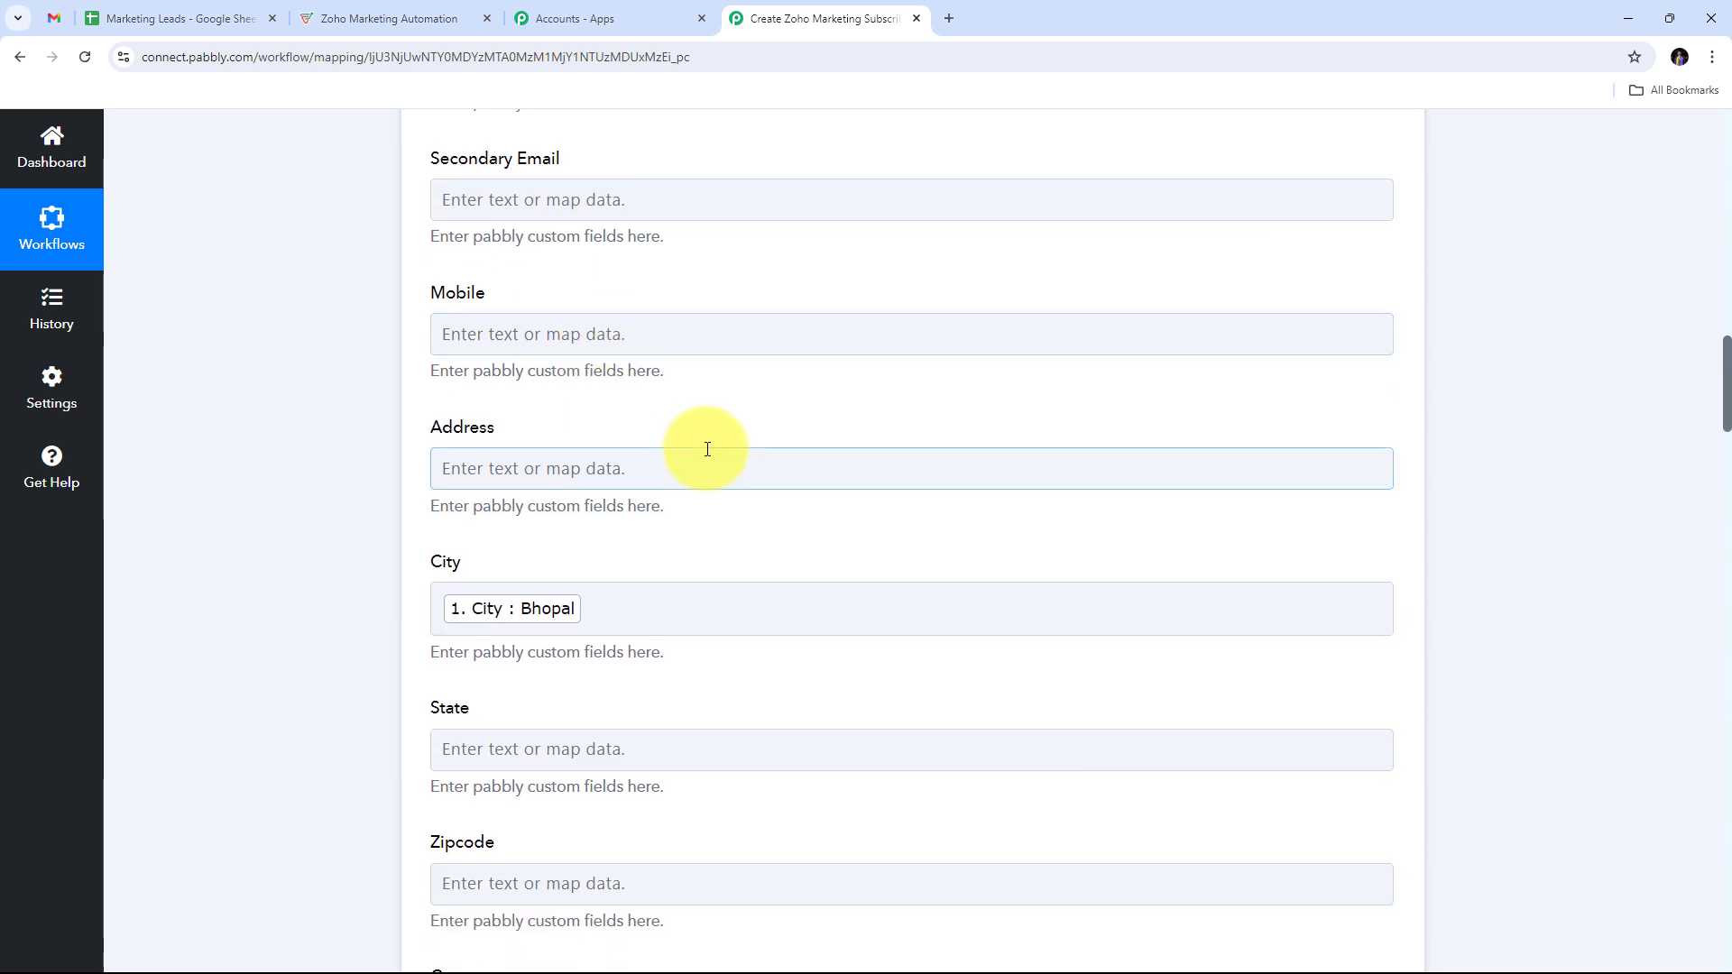
scroll(708, 450, "down", 6)
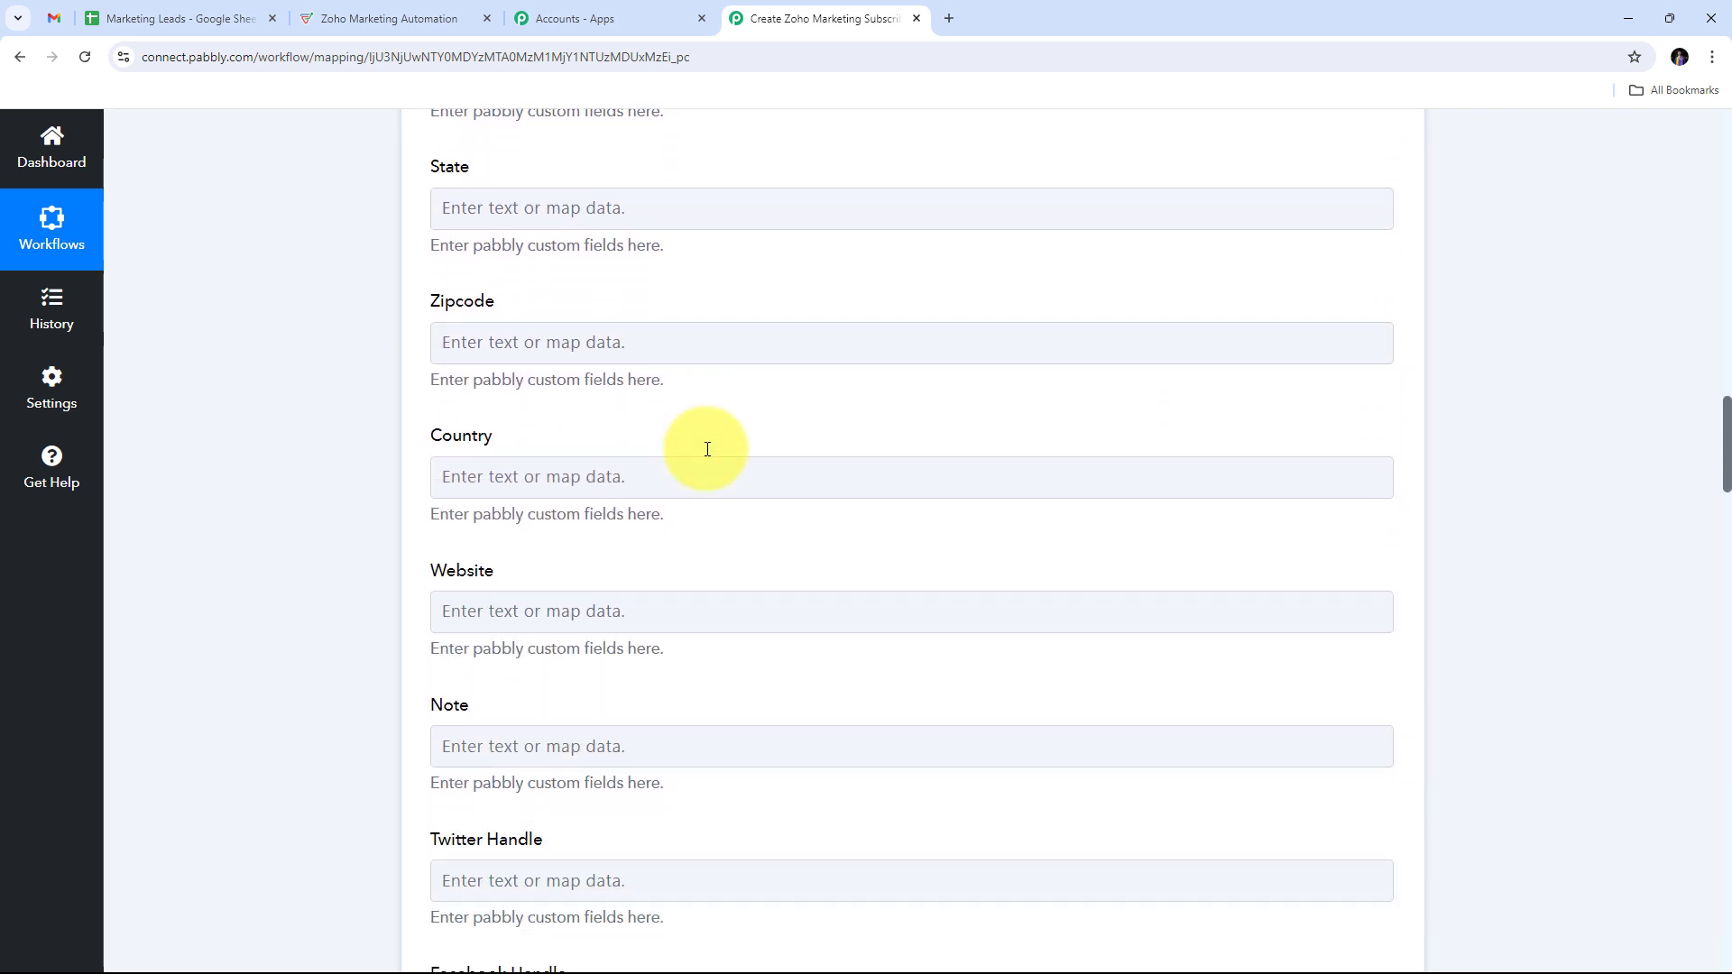
scroll(707, 449, "down", 3)
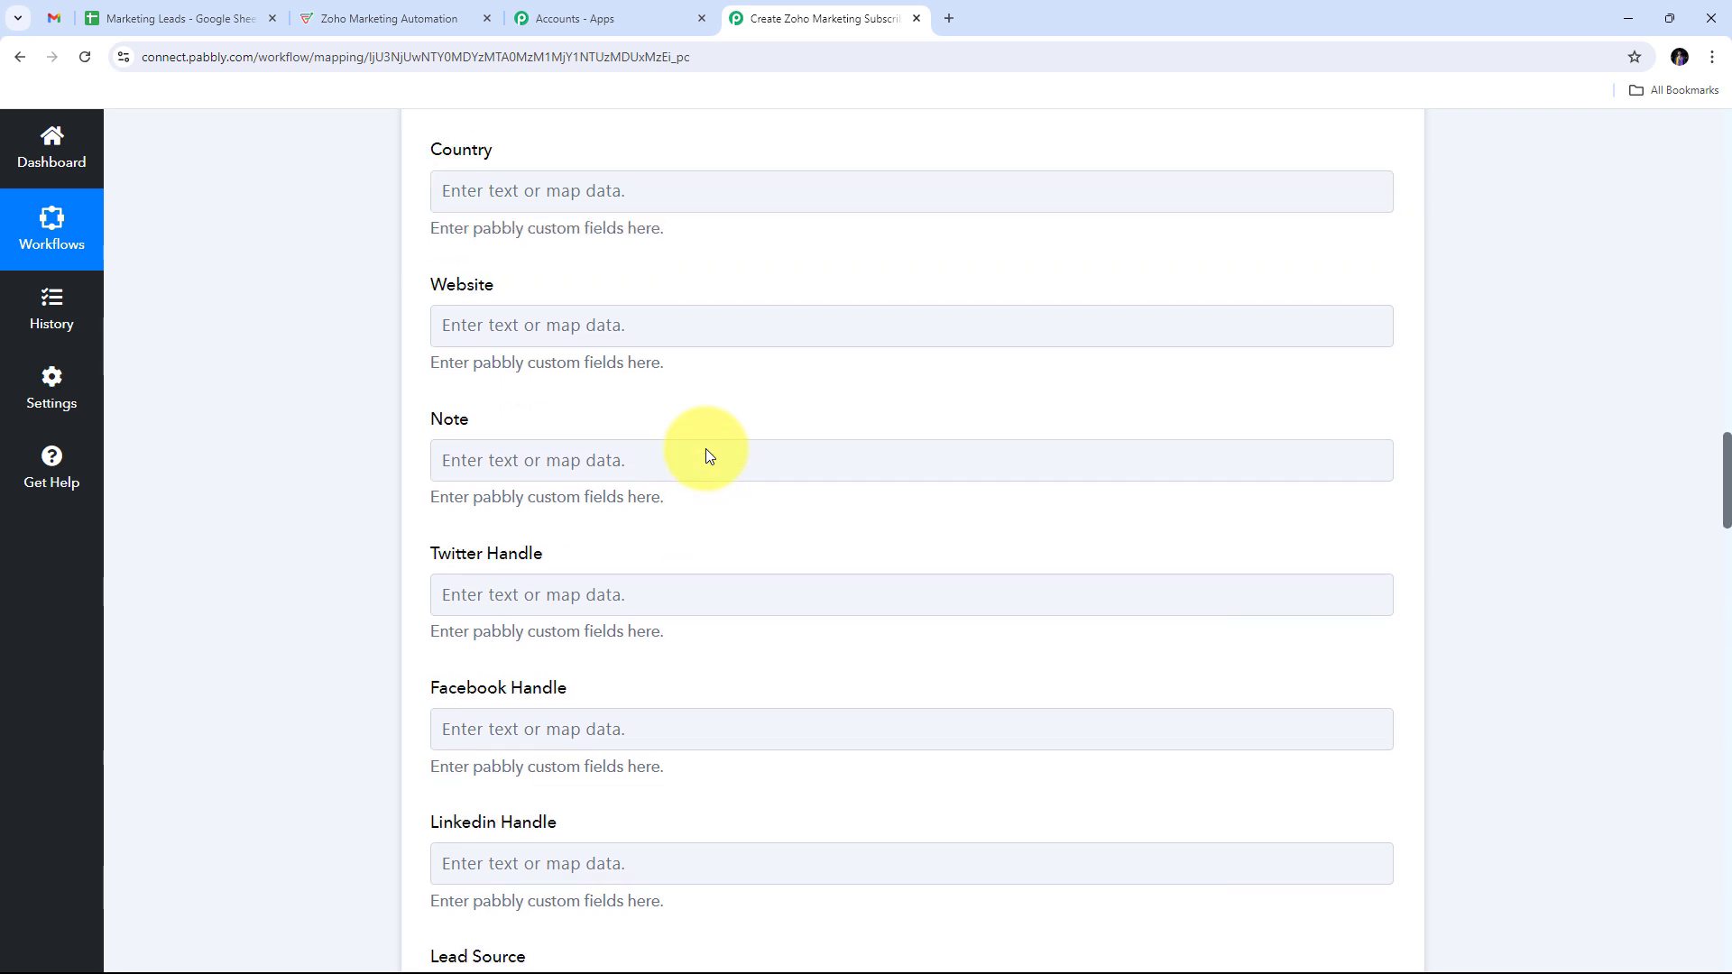
scroll(708, 451, "up", 8)
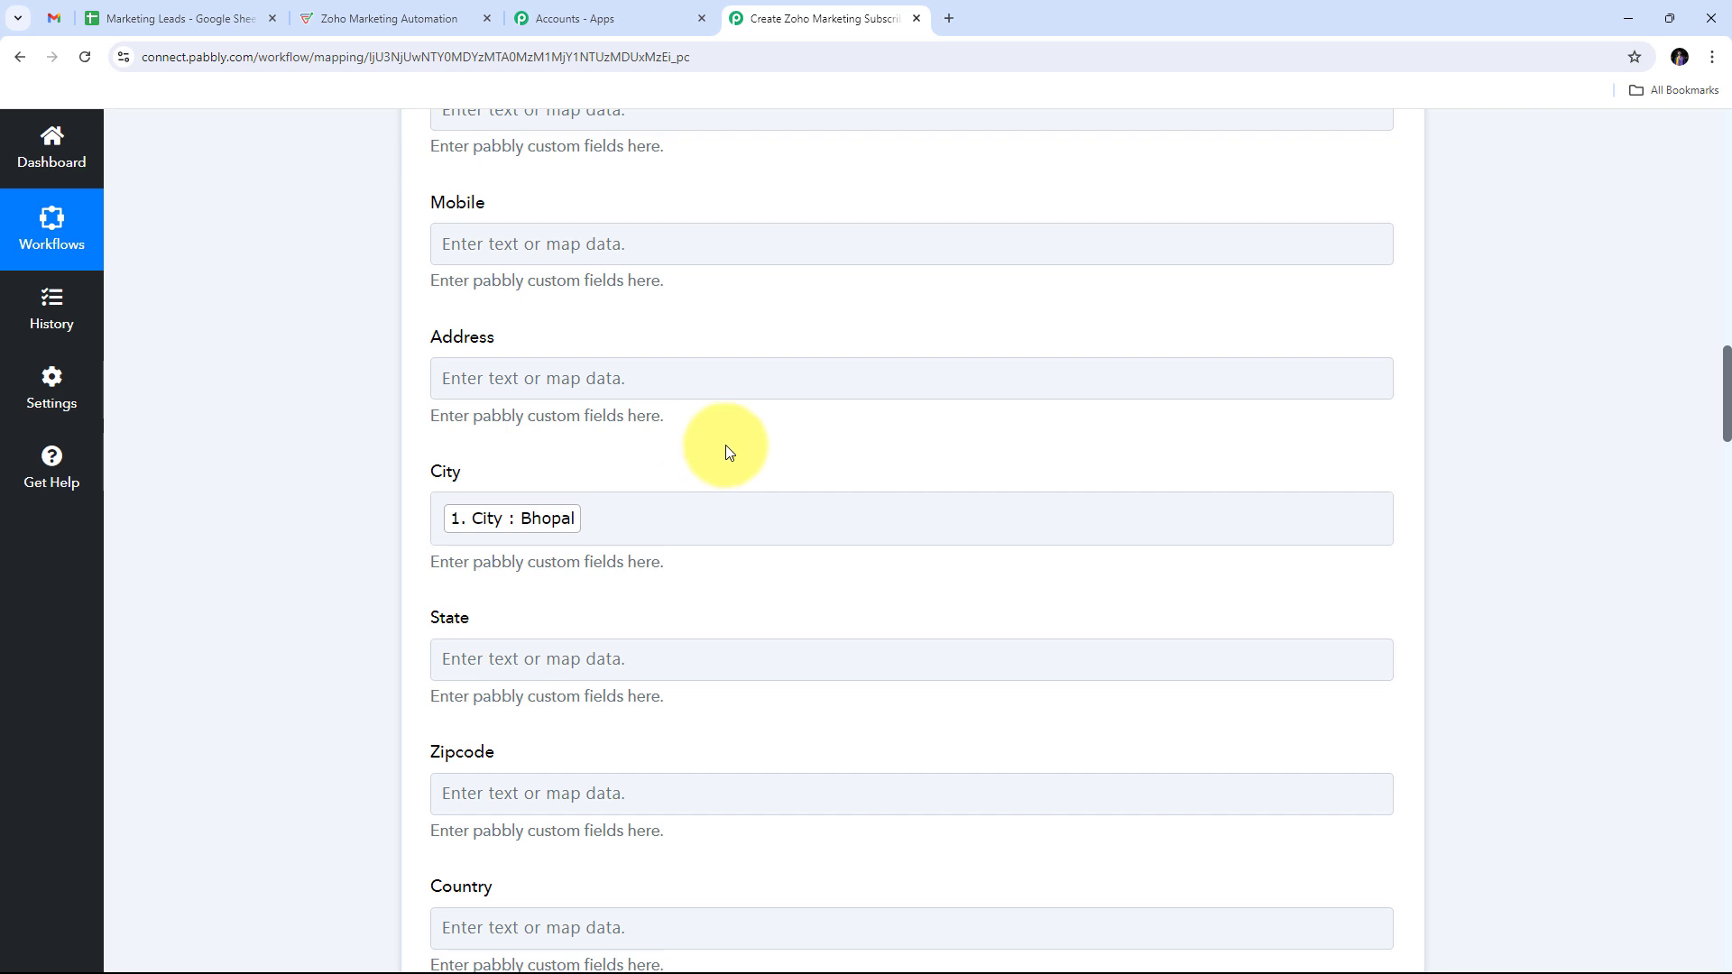
left_click(793, 361)
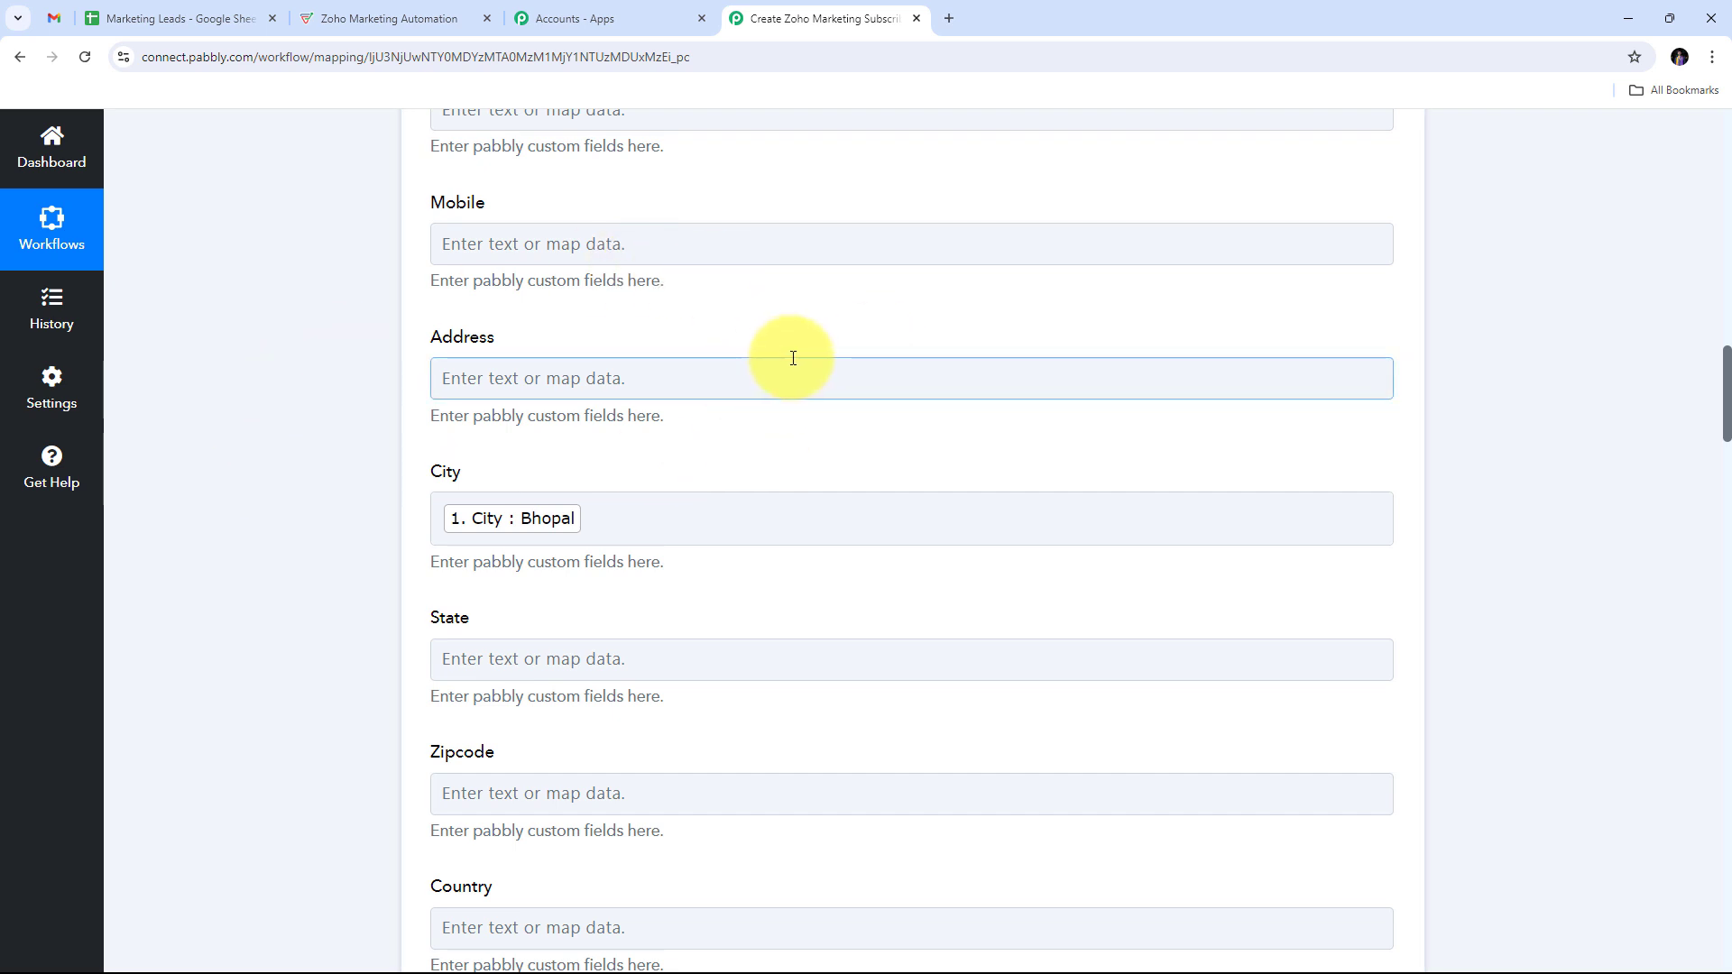
scroll(792, 357, "down", 7)
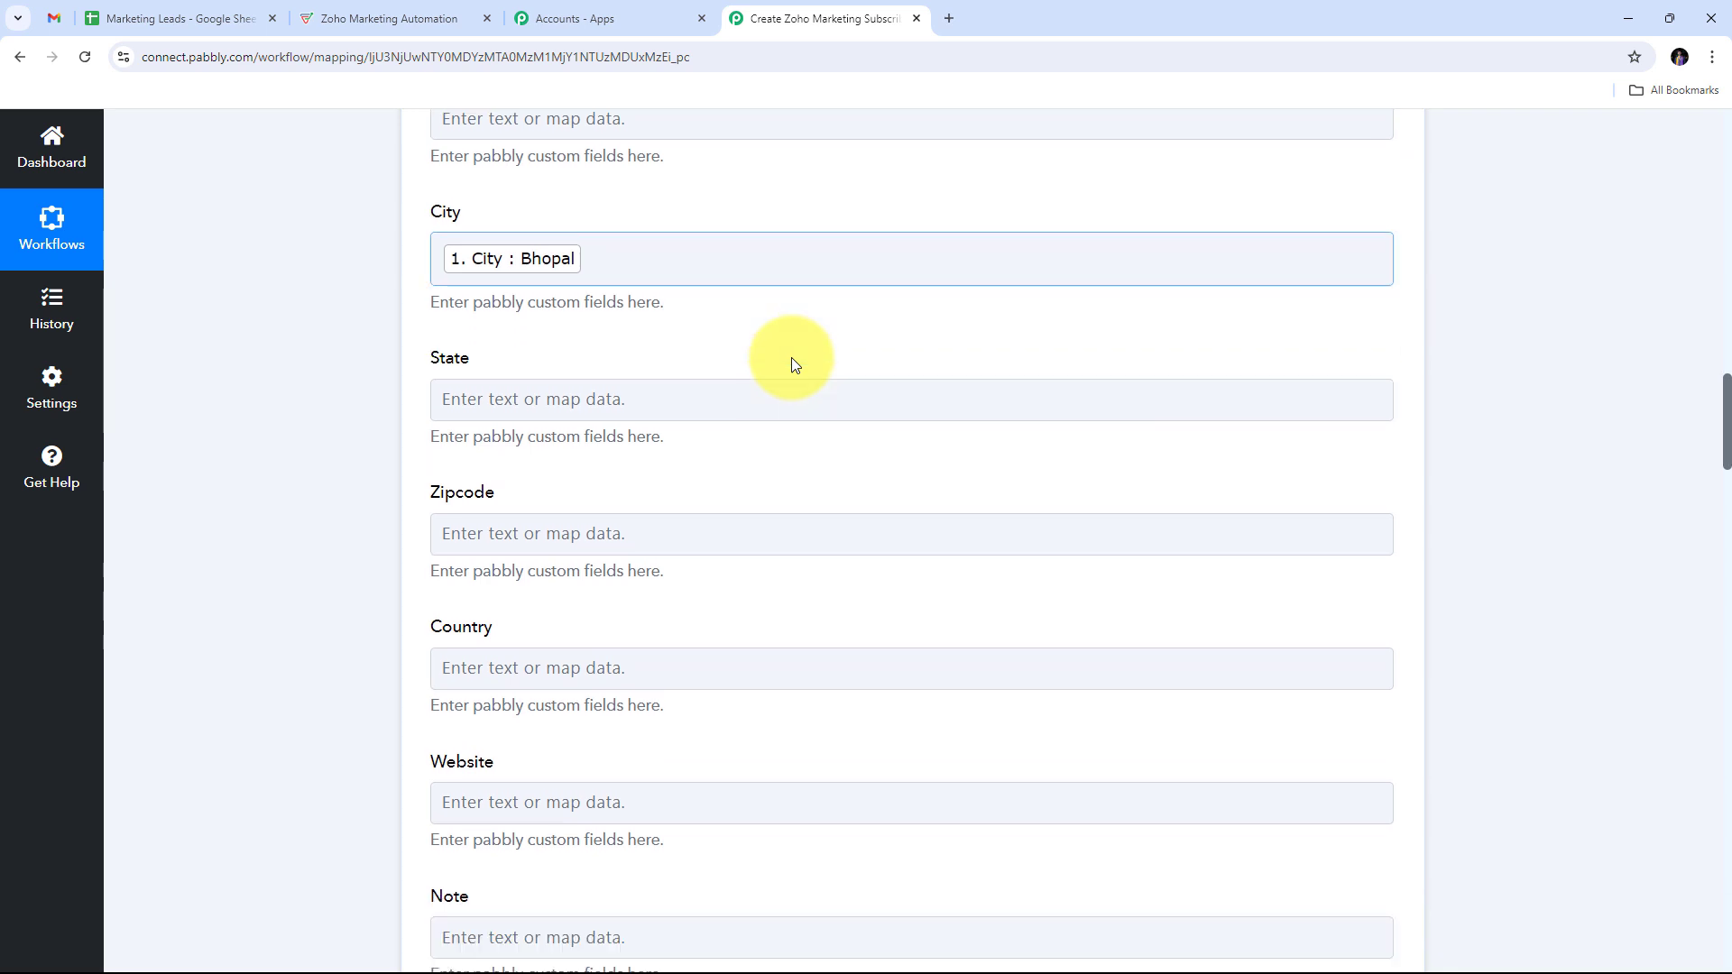
scroll(792, 357, "down", 20)
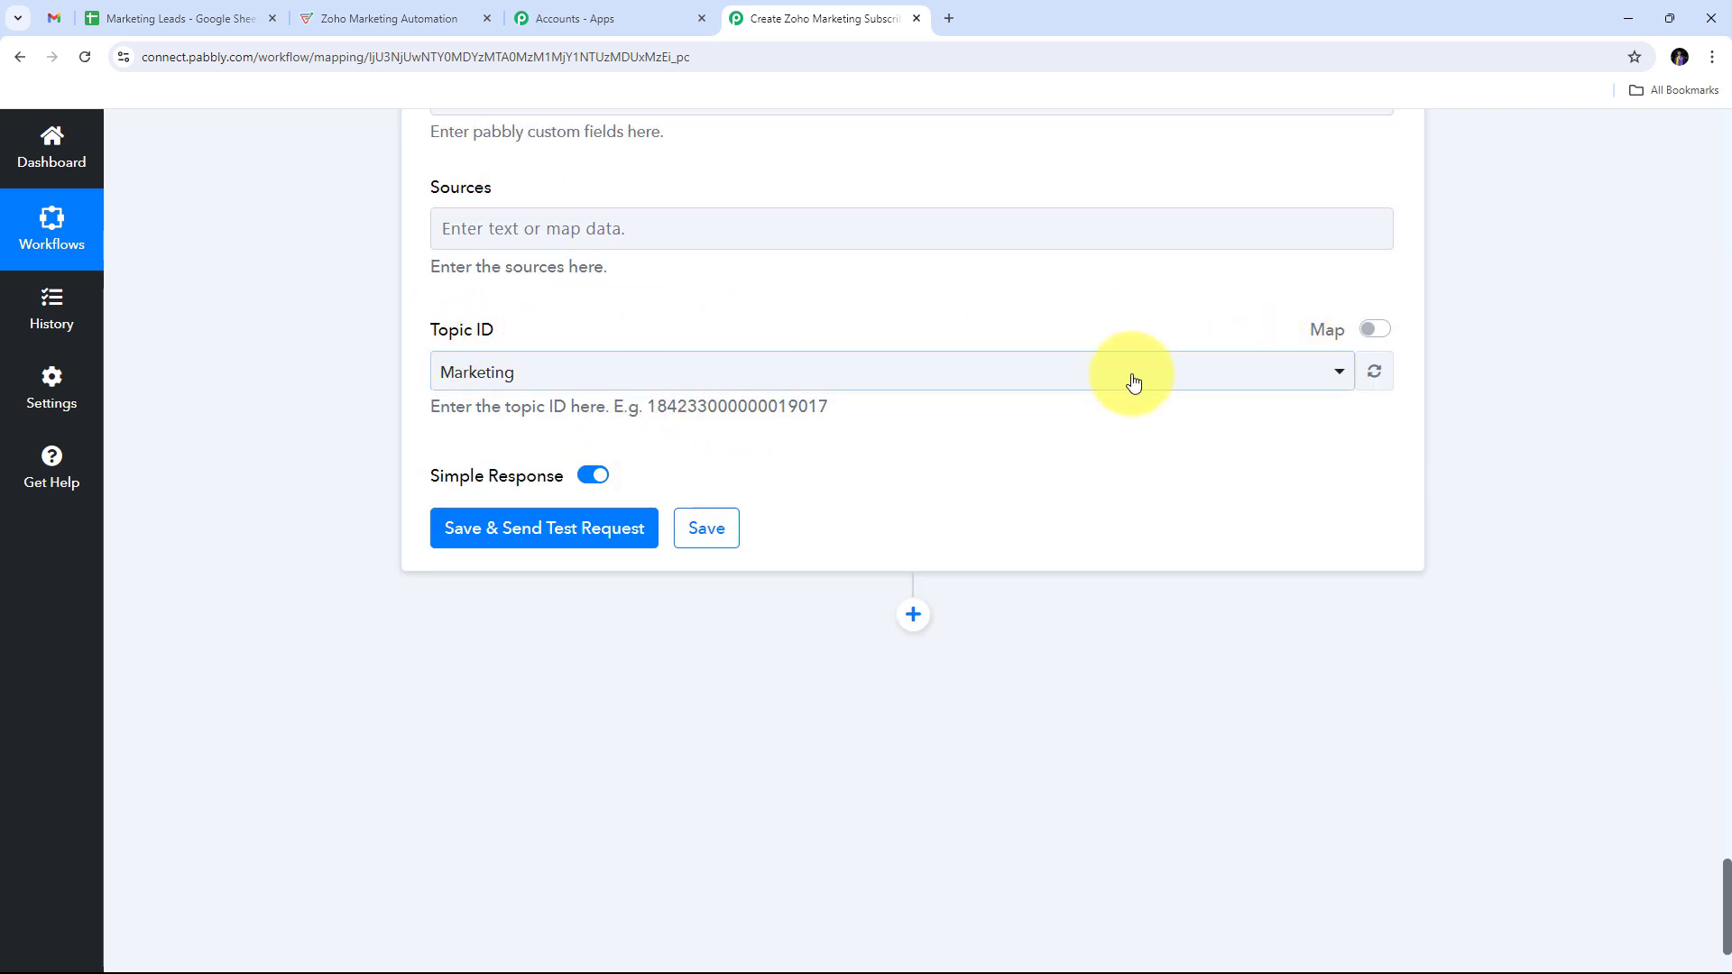
Step: Set Topic ID to Marketing and review the mapped Companyname and Phone fields
left_click(859, 370)
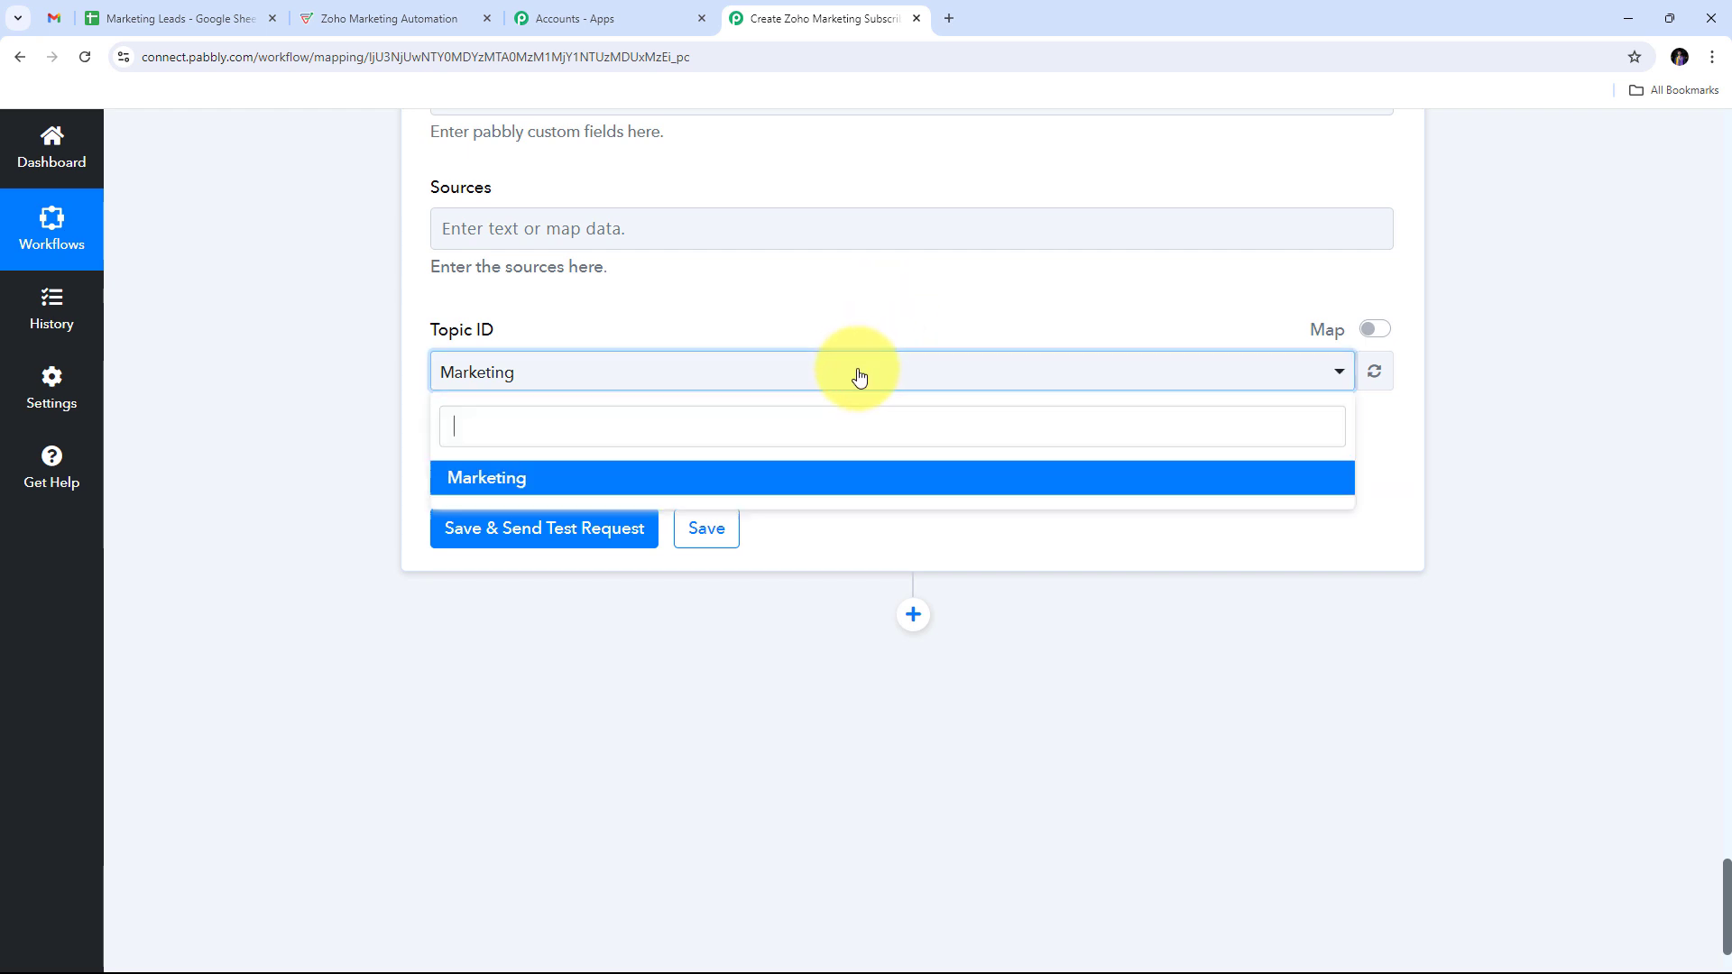
left_click(528, 485)
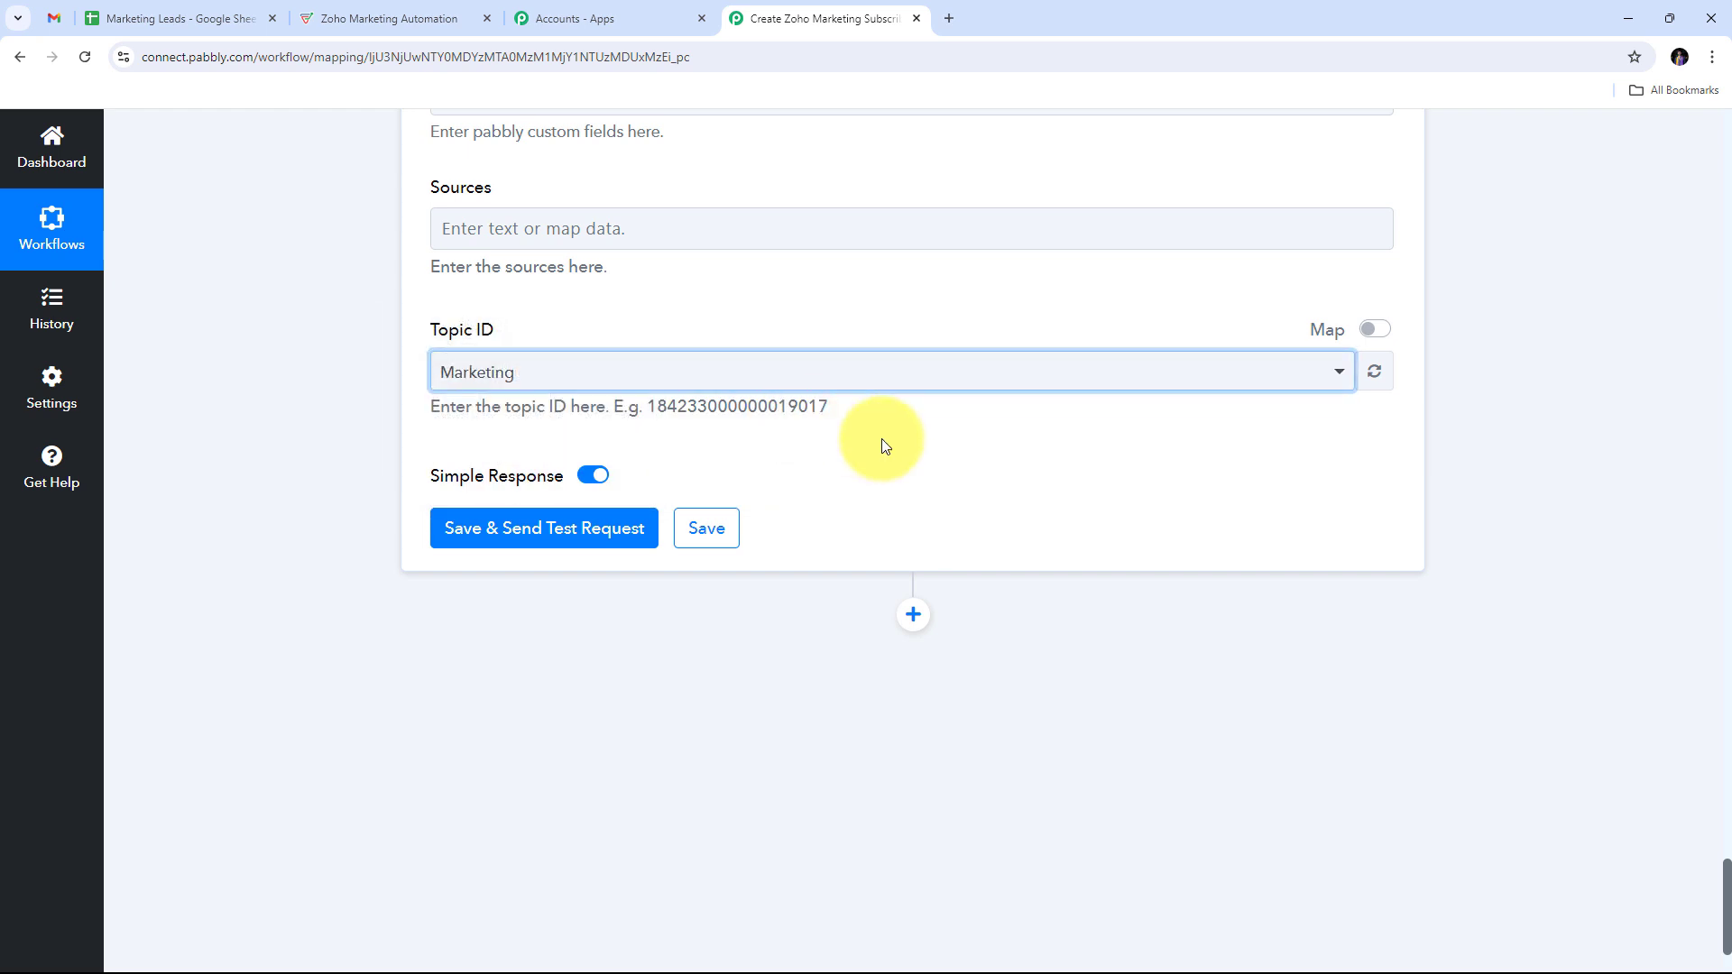
scroll(908, 371, "up", 15)
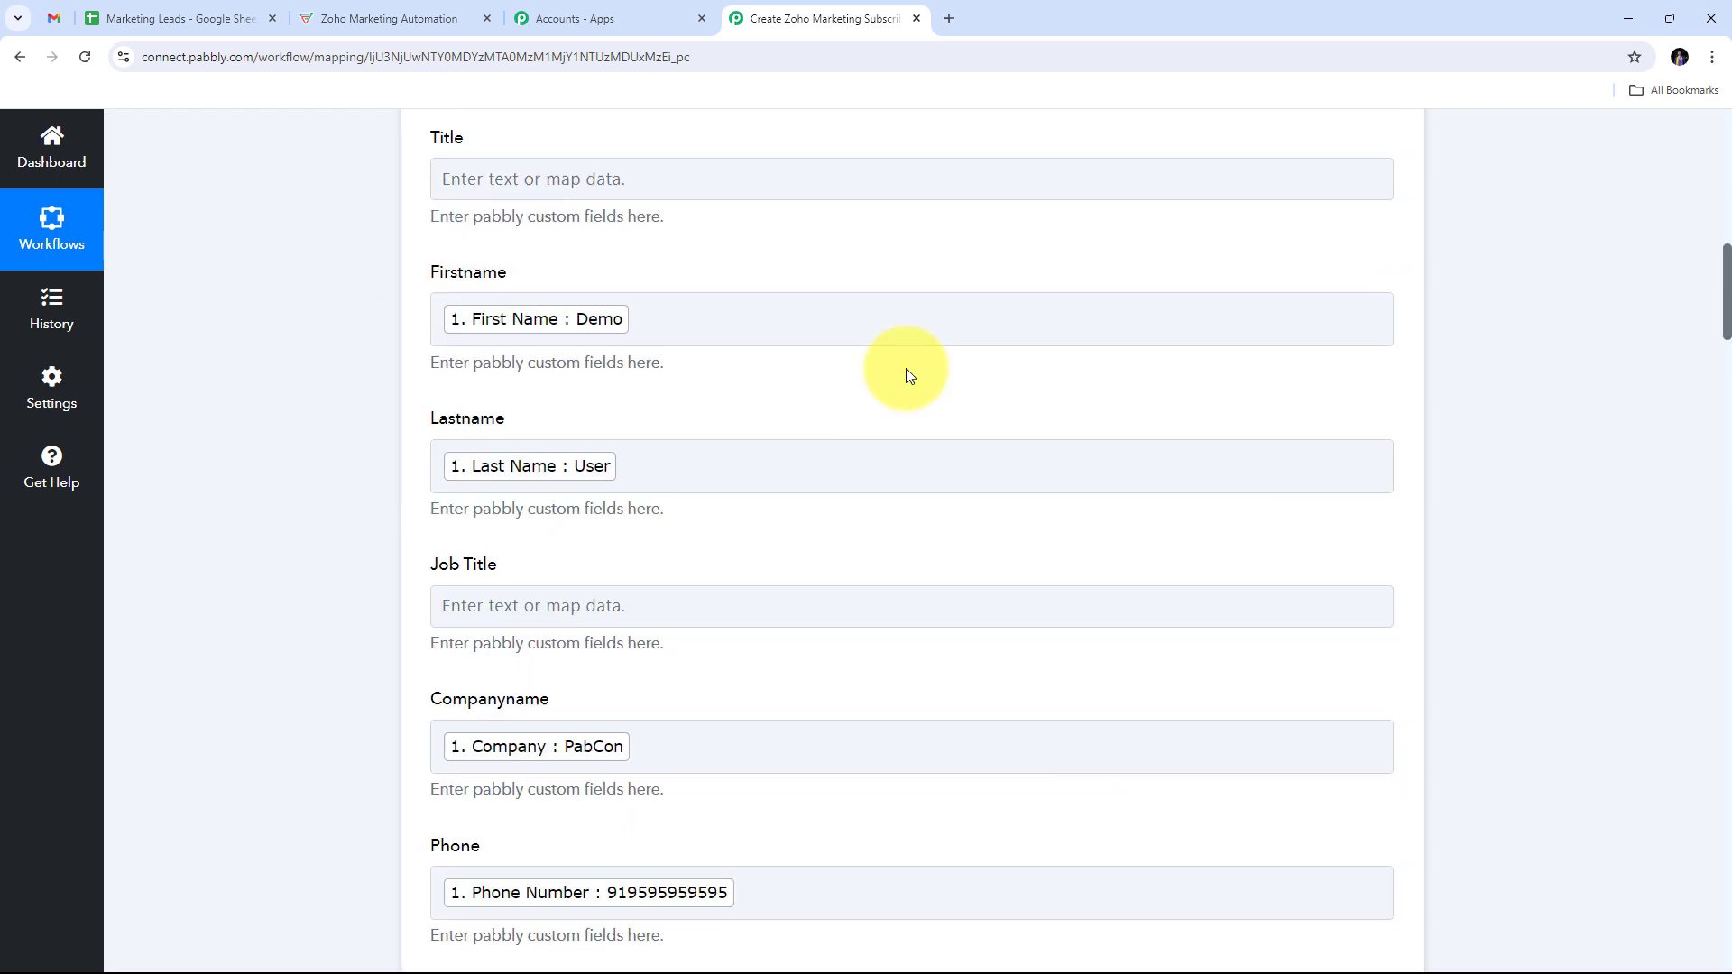
scroll(906, 368, "down", 7)
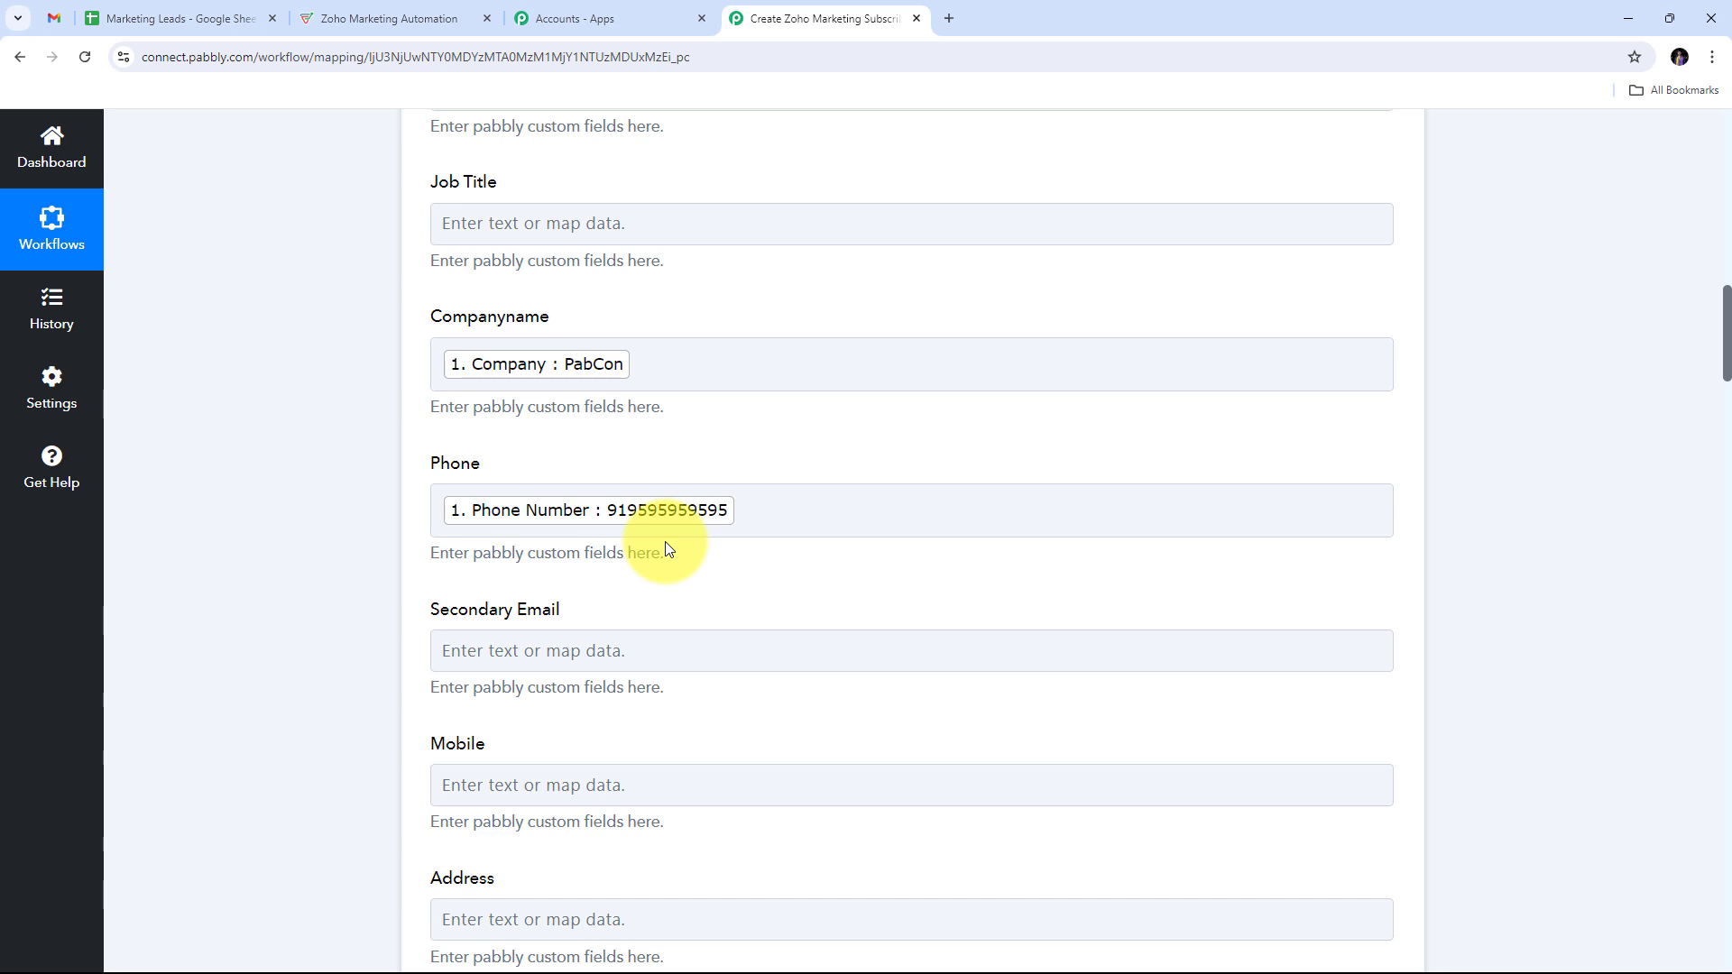
Step: Save the Subscribe Lead action, send a test request, and enlarge the response message
scroll(897, 398, "down", 20)
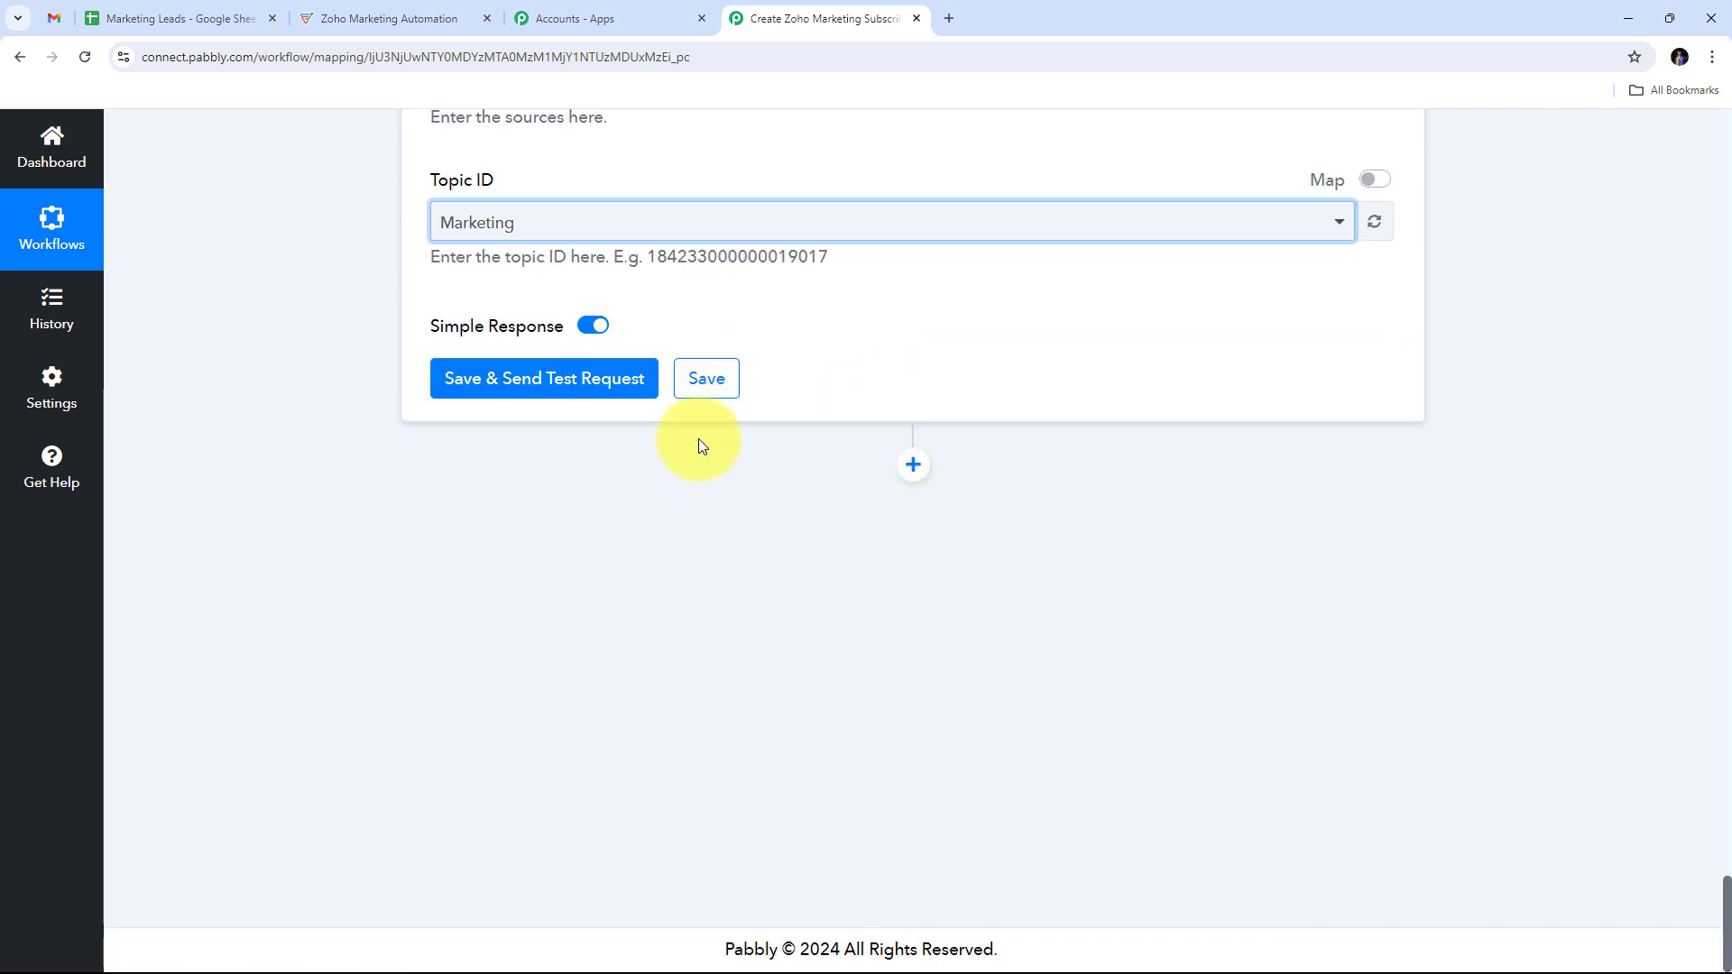
left_click(571, 380)
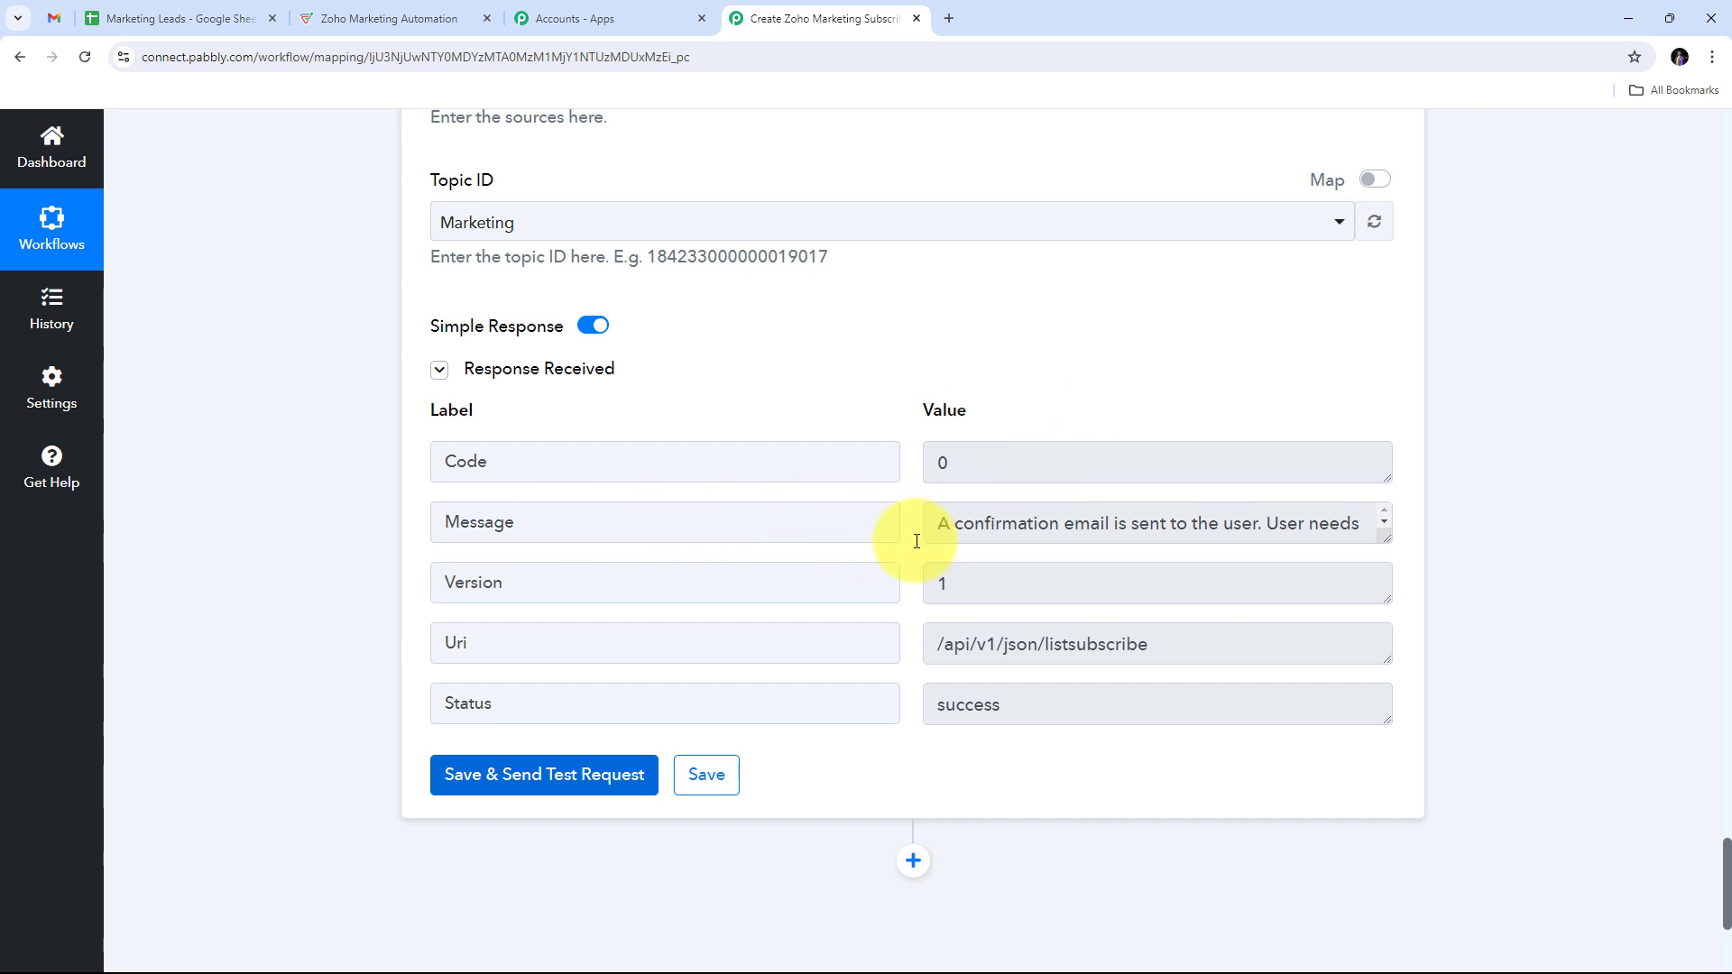
left_click_drag(1390, 539, 1388, 662)
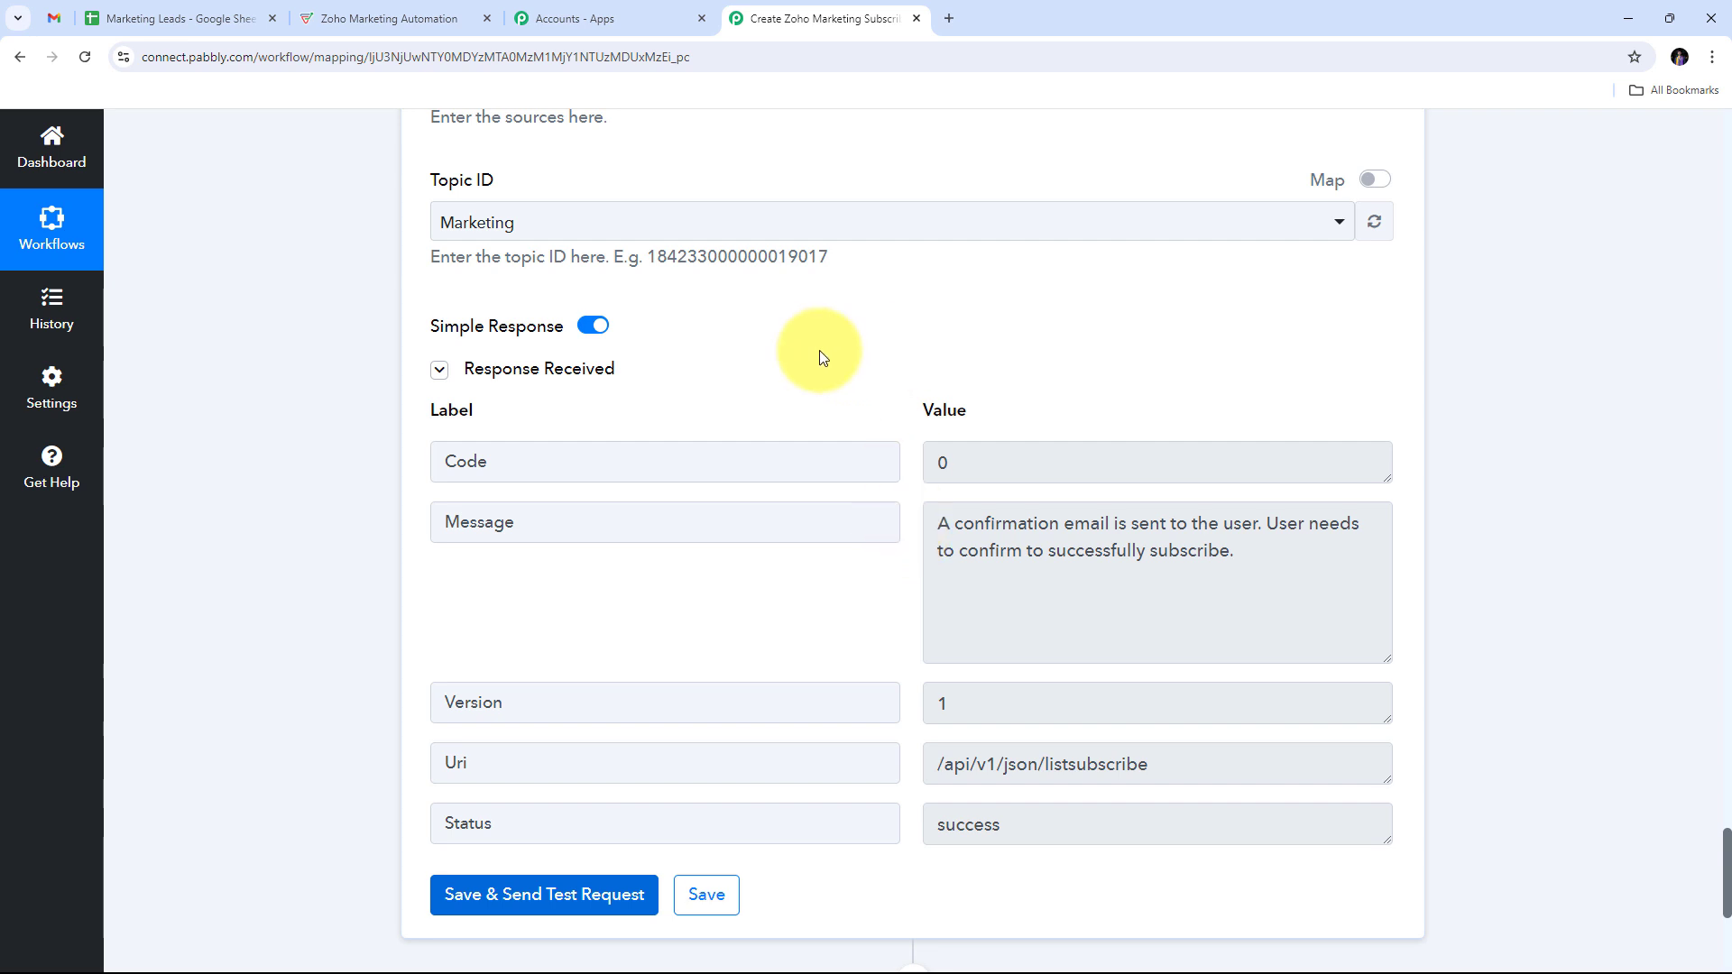
Step: Open the Pablies 'Confirm Your Subscription' email in Gmail and follow its confirmation link
left_click(52, 19)
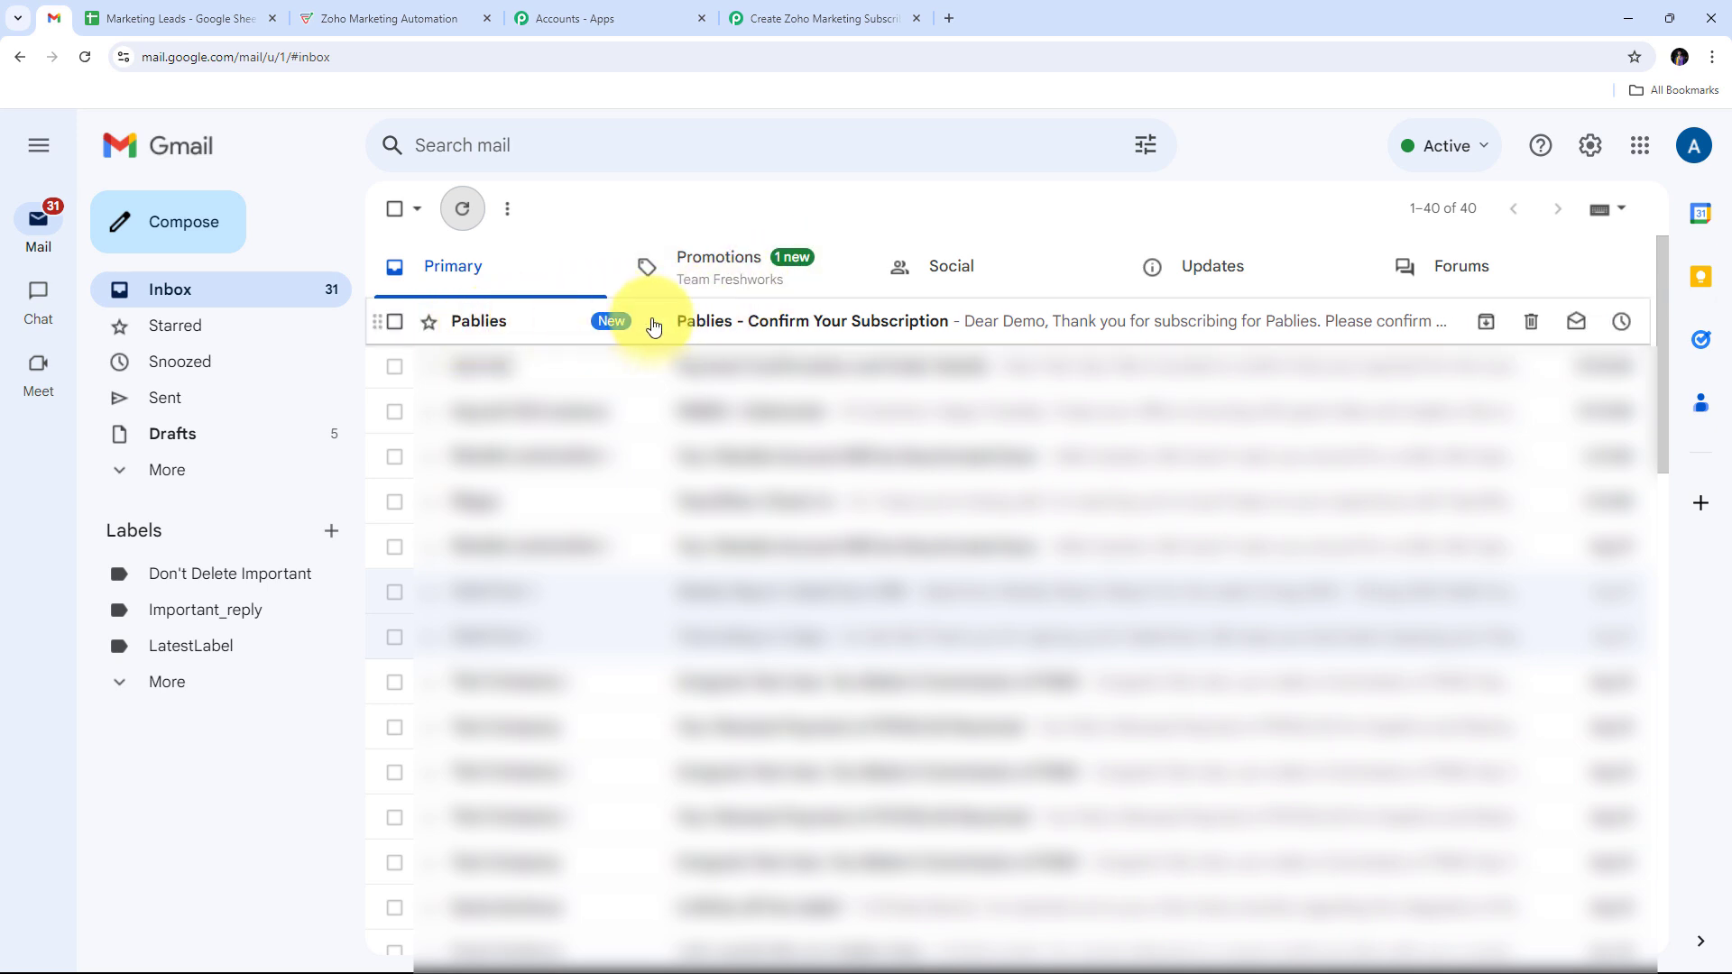
left_click(833, 330)
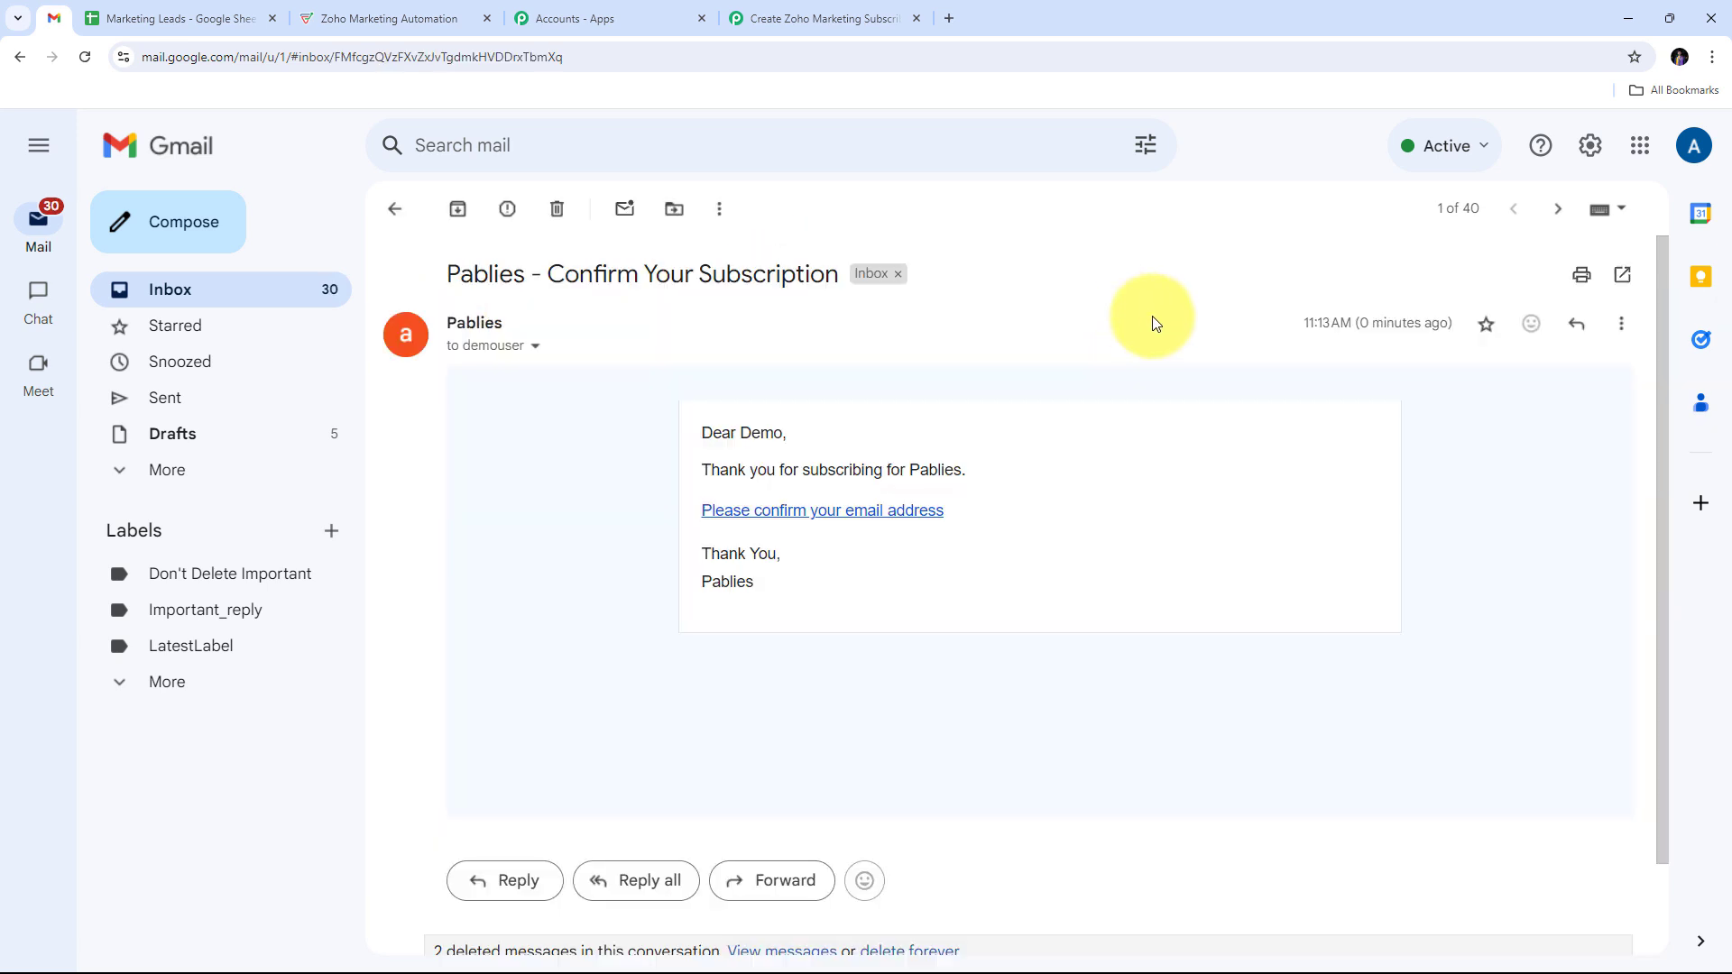
double_click(761, 438)
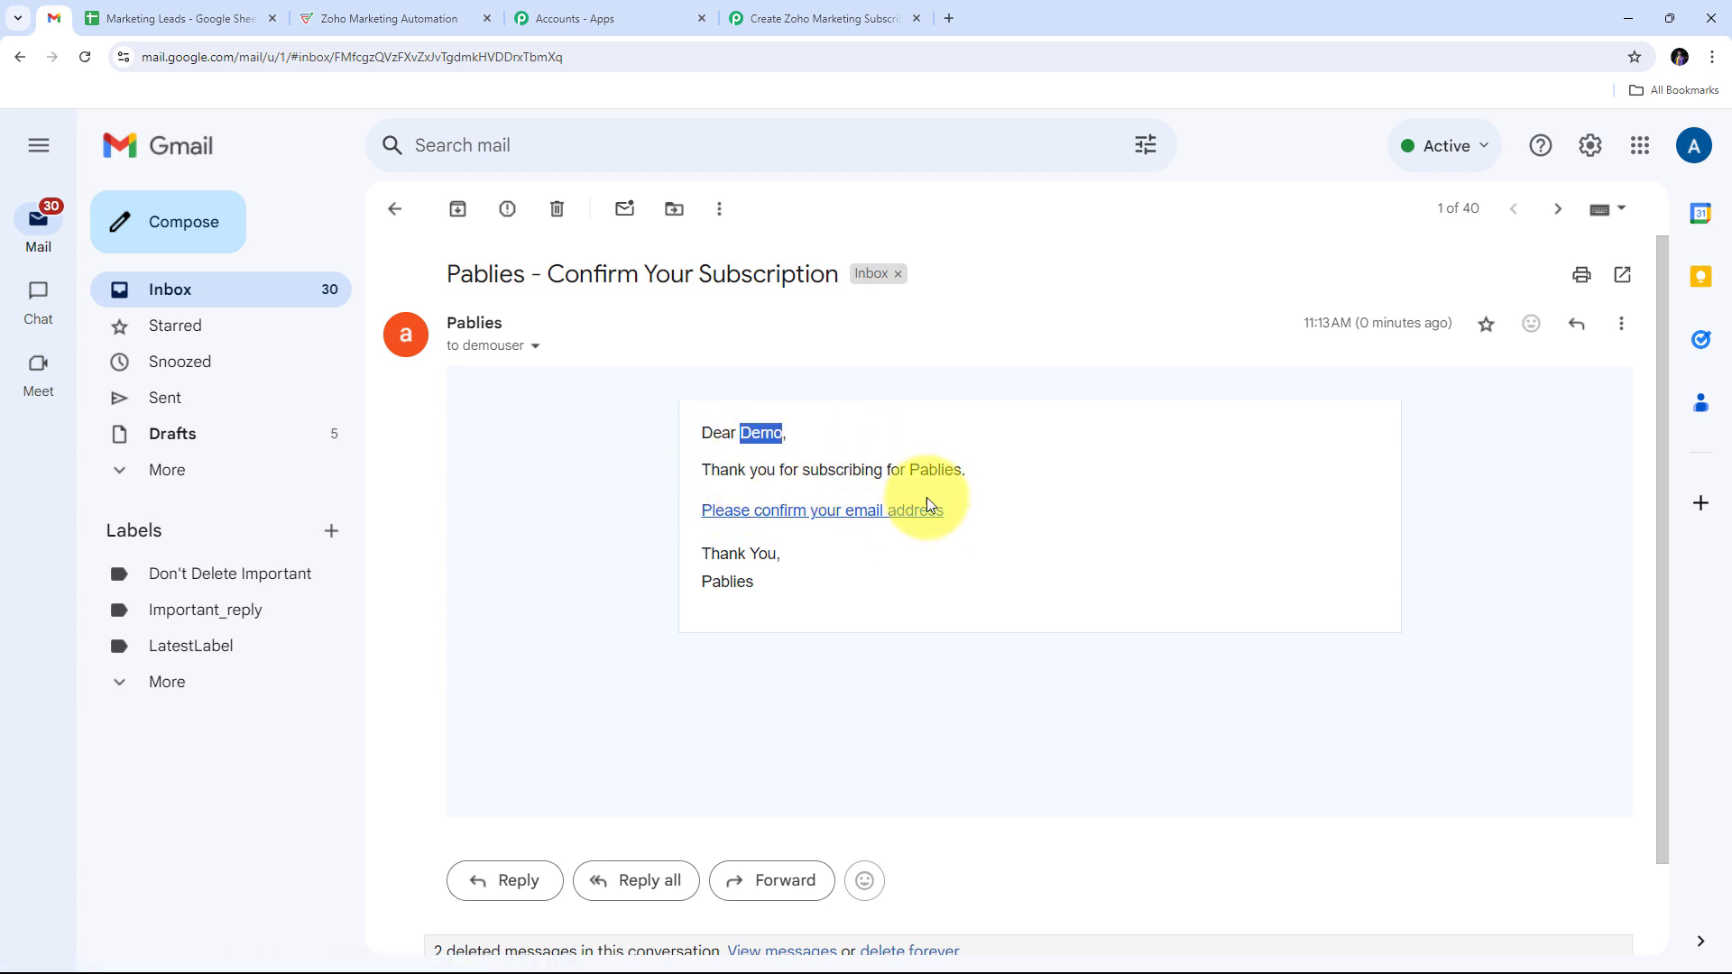
left_click(806, 521)
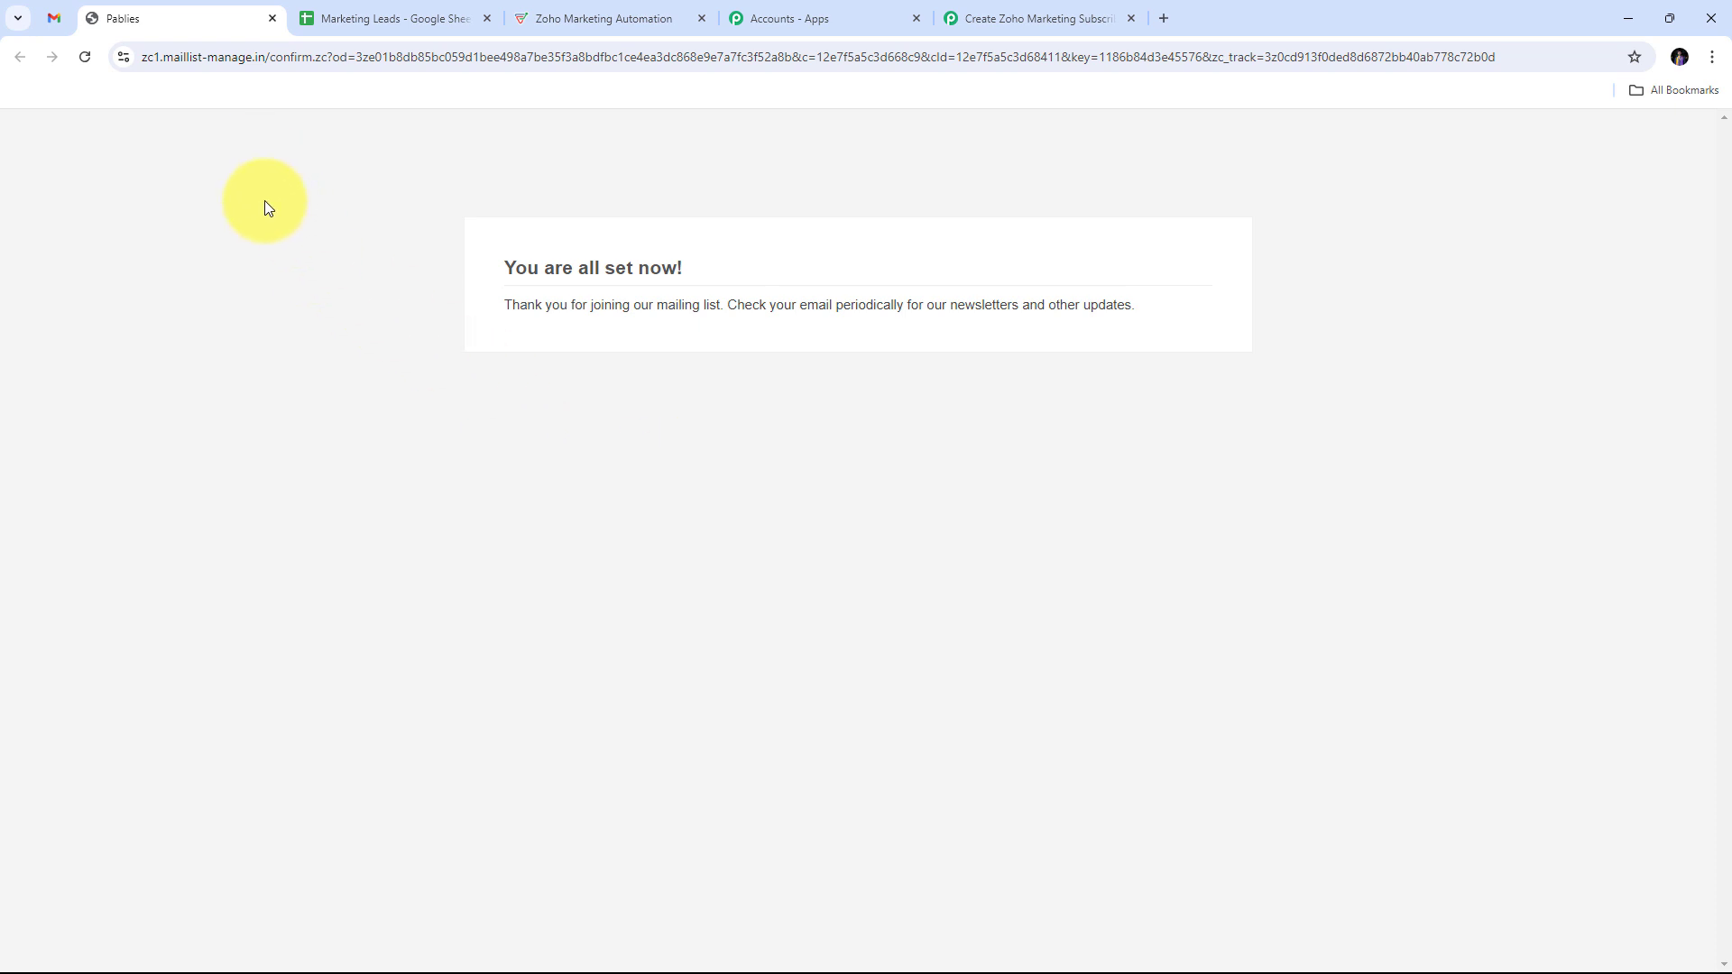
Step: Go to Contacts > Lists > Pab in Zoho and open the test contact's record
left_click(577, 24)
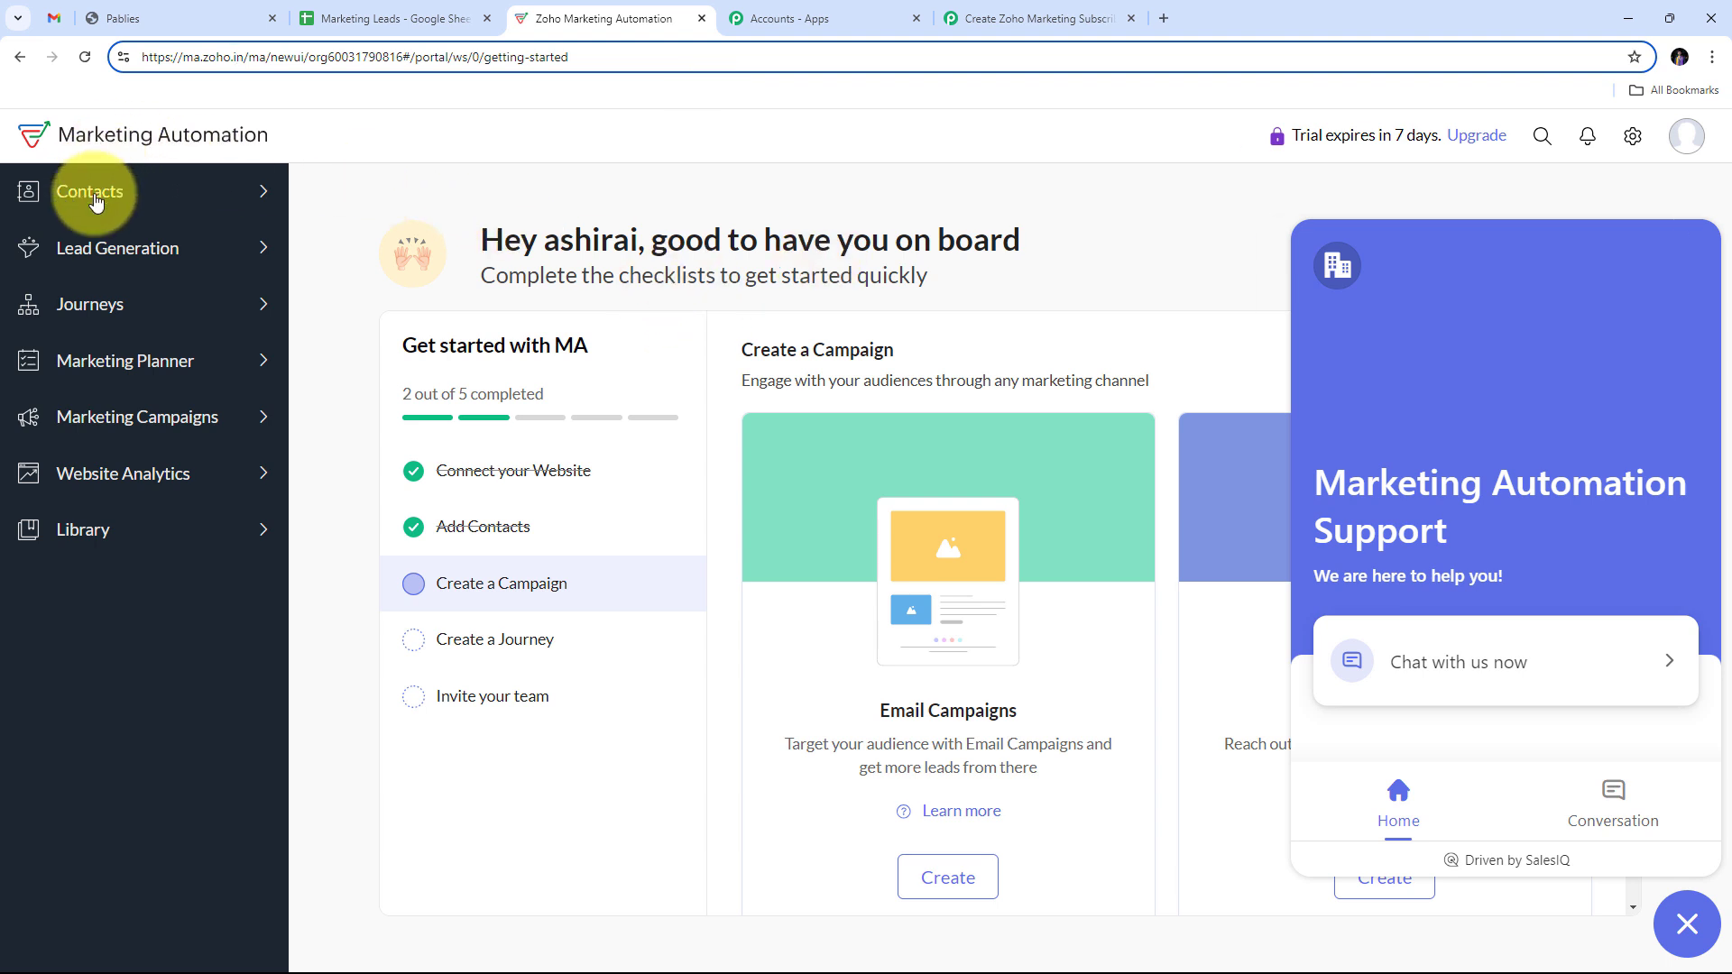
left_click(97, 201)
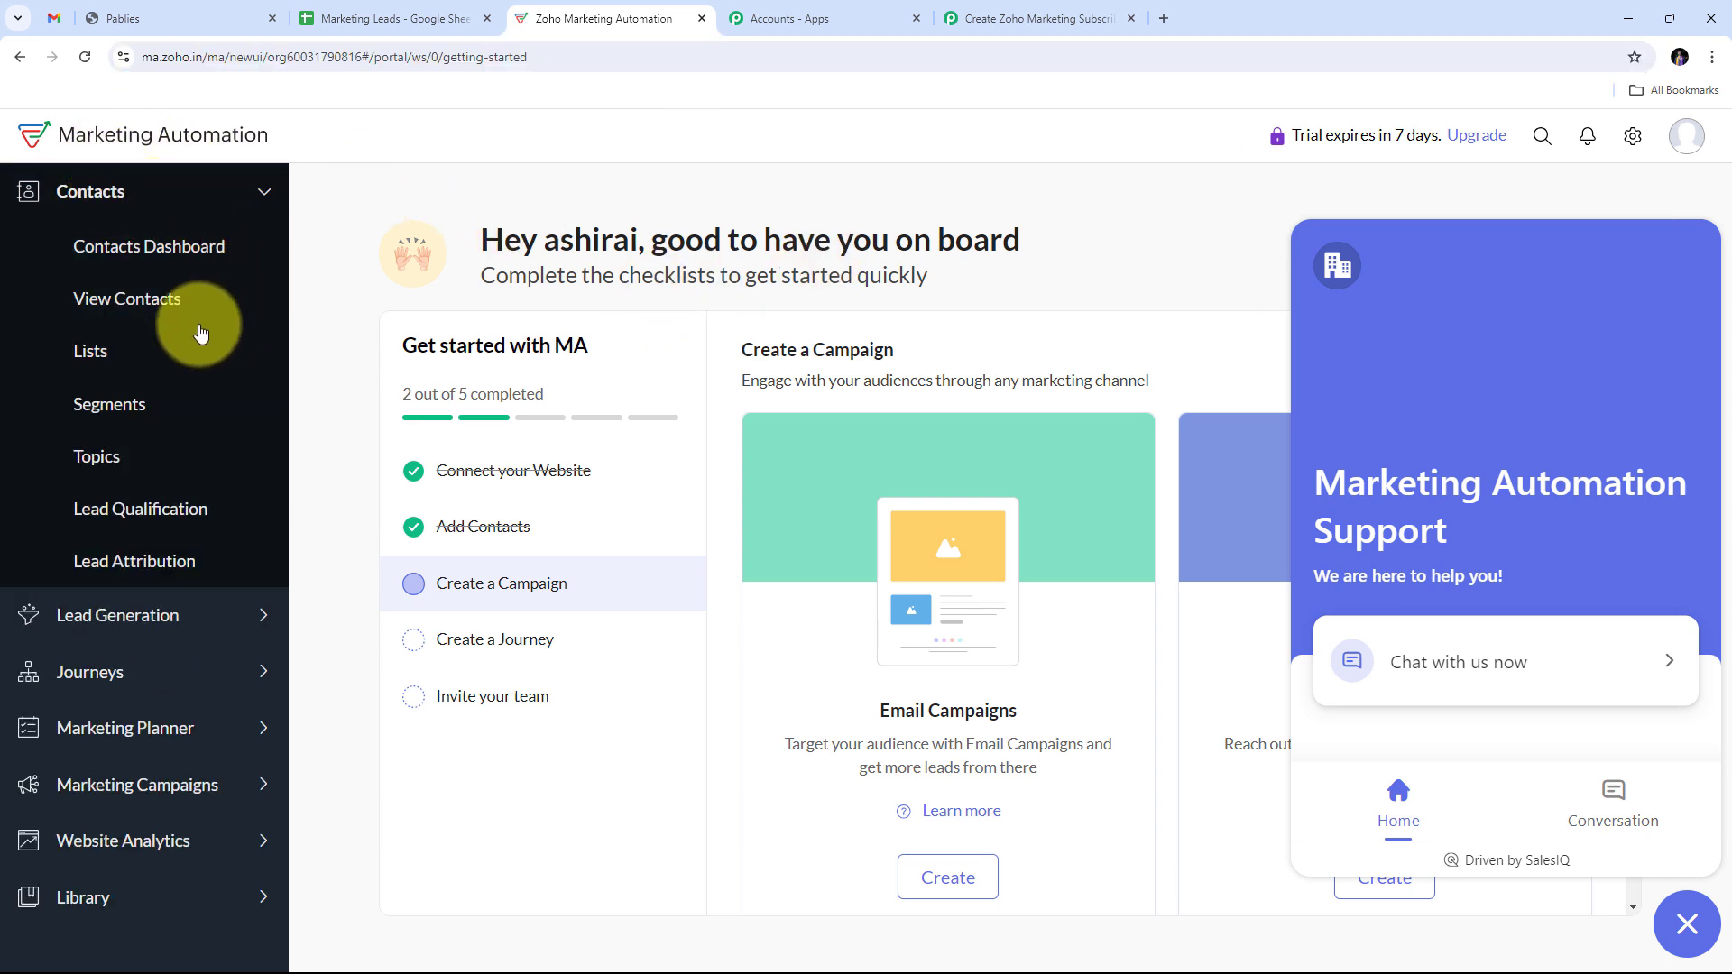
left_click(93, 359)
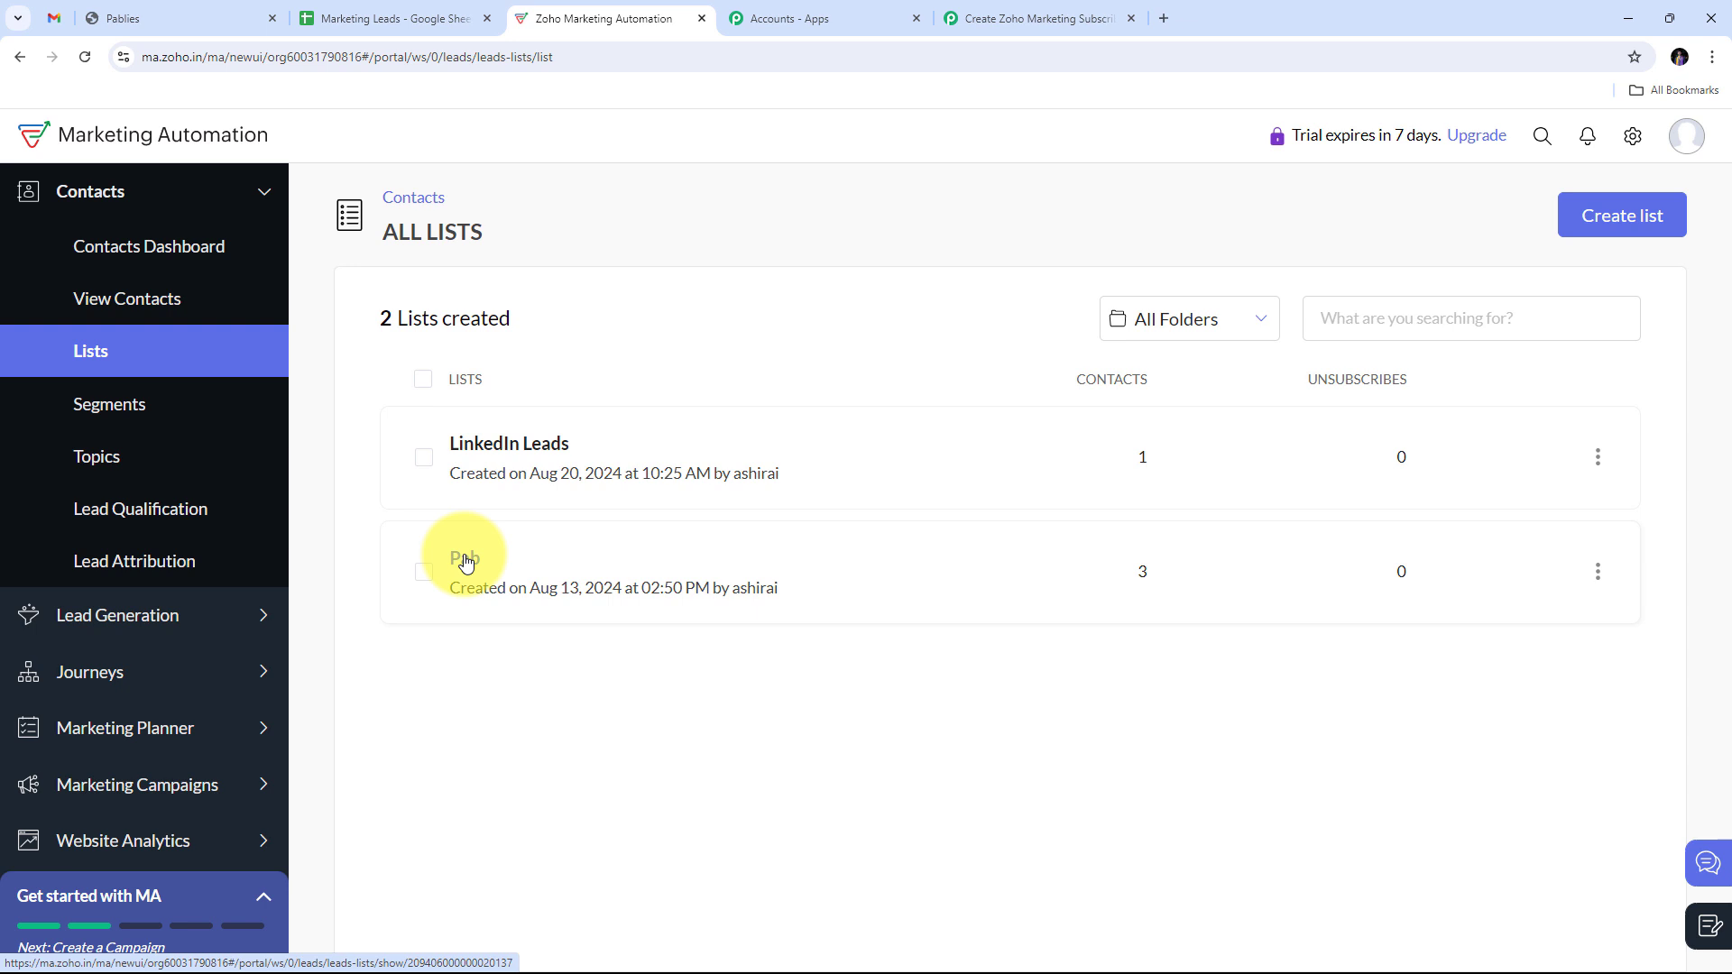
left_click(466, 561)
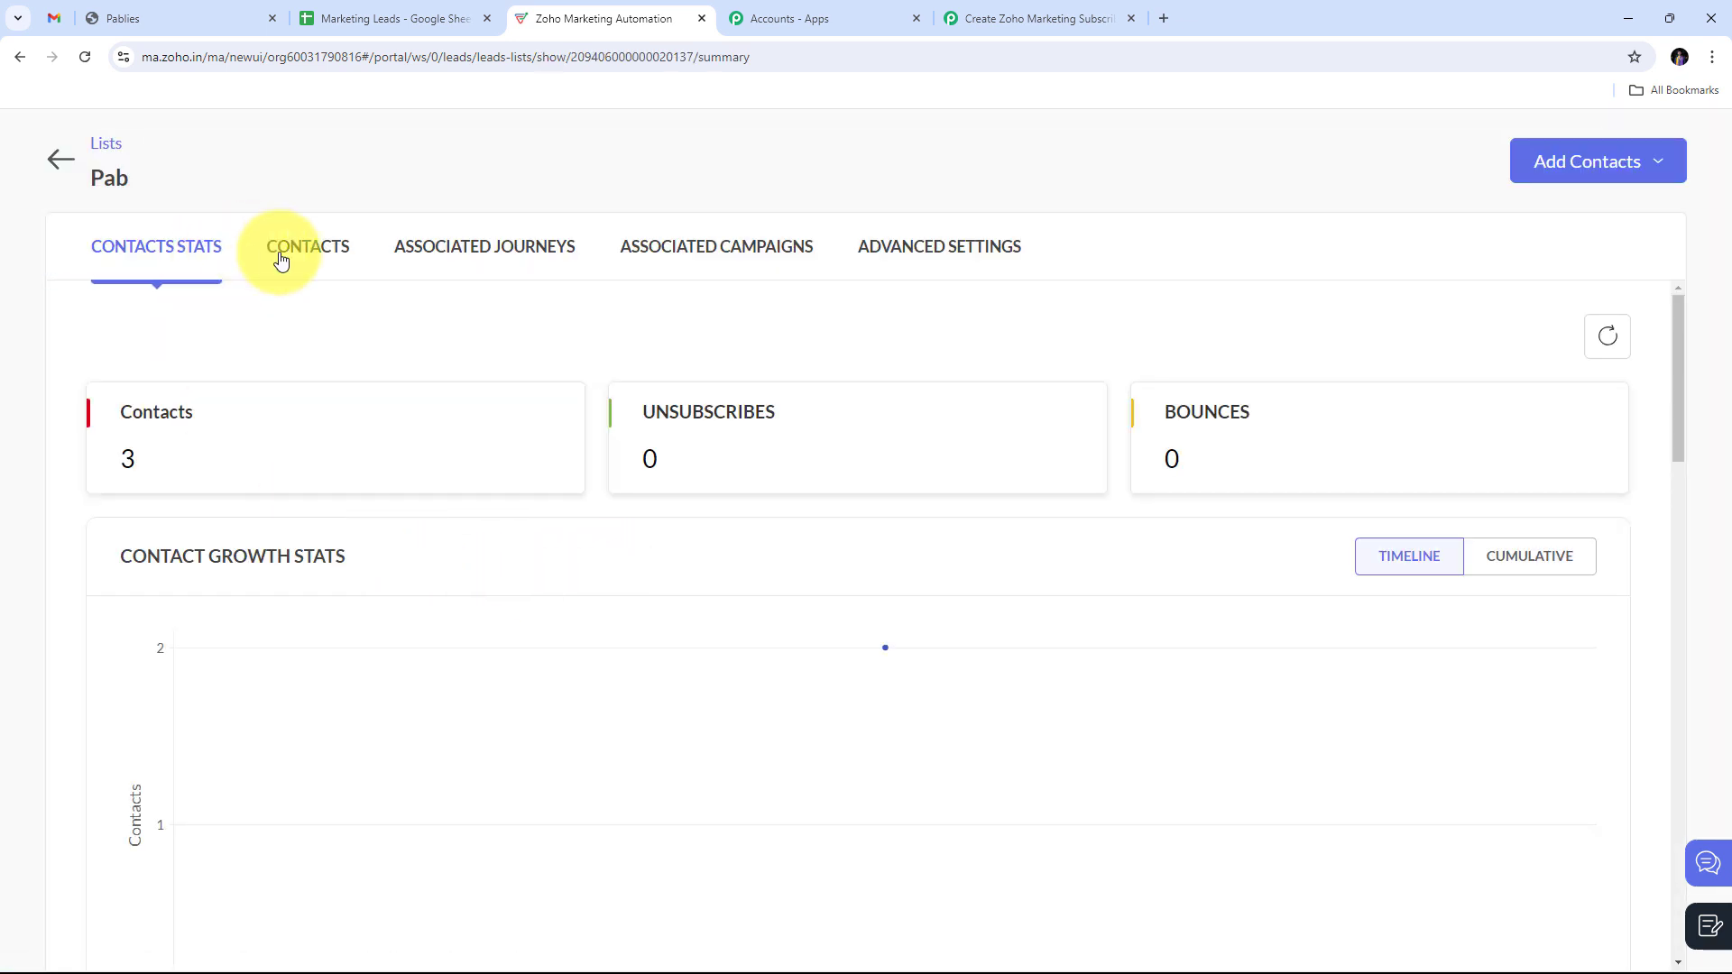
left_click(324, 257)
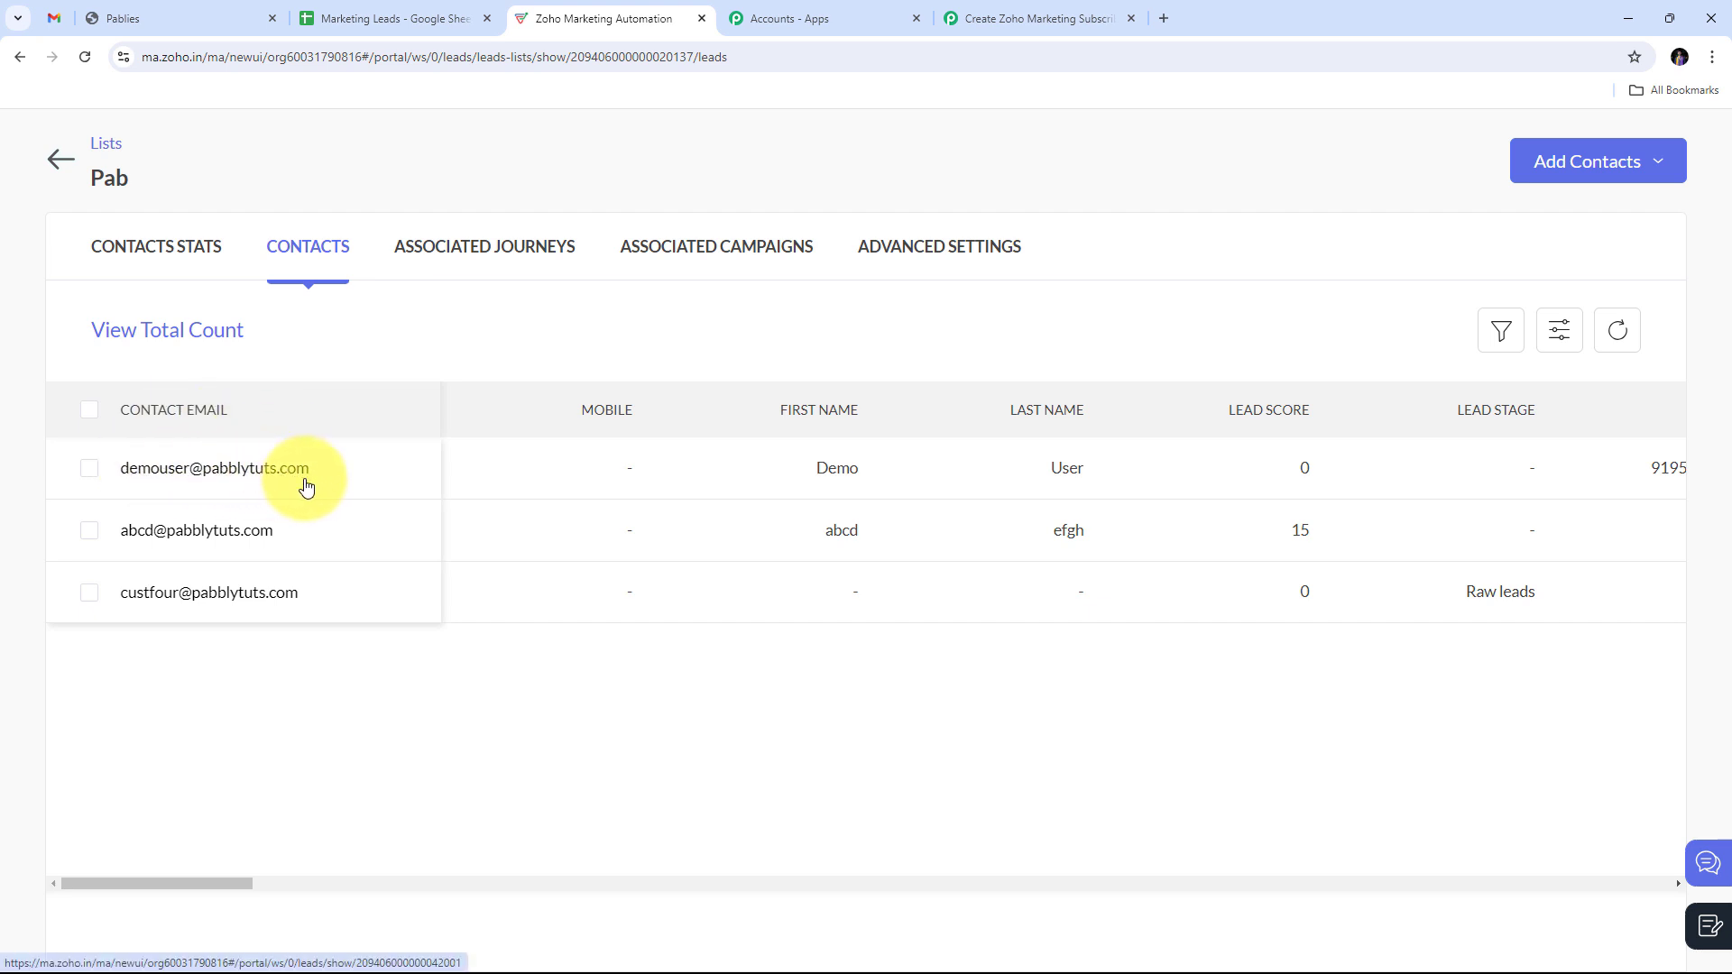
left_click(225, 471)
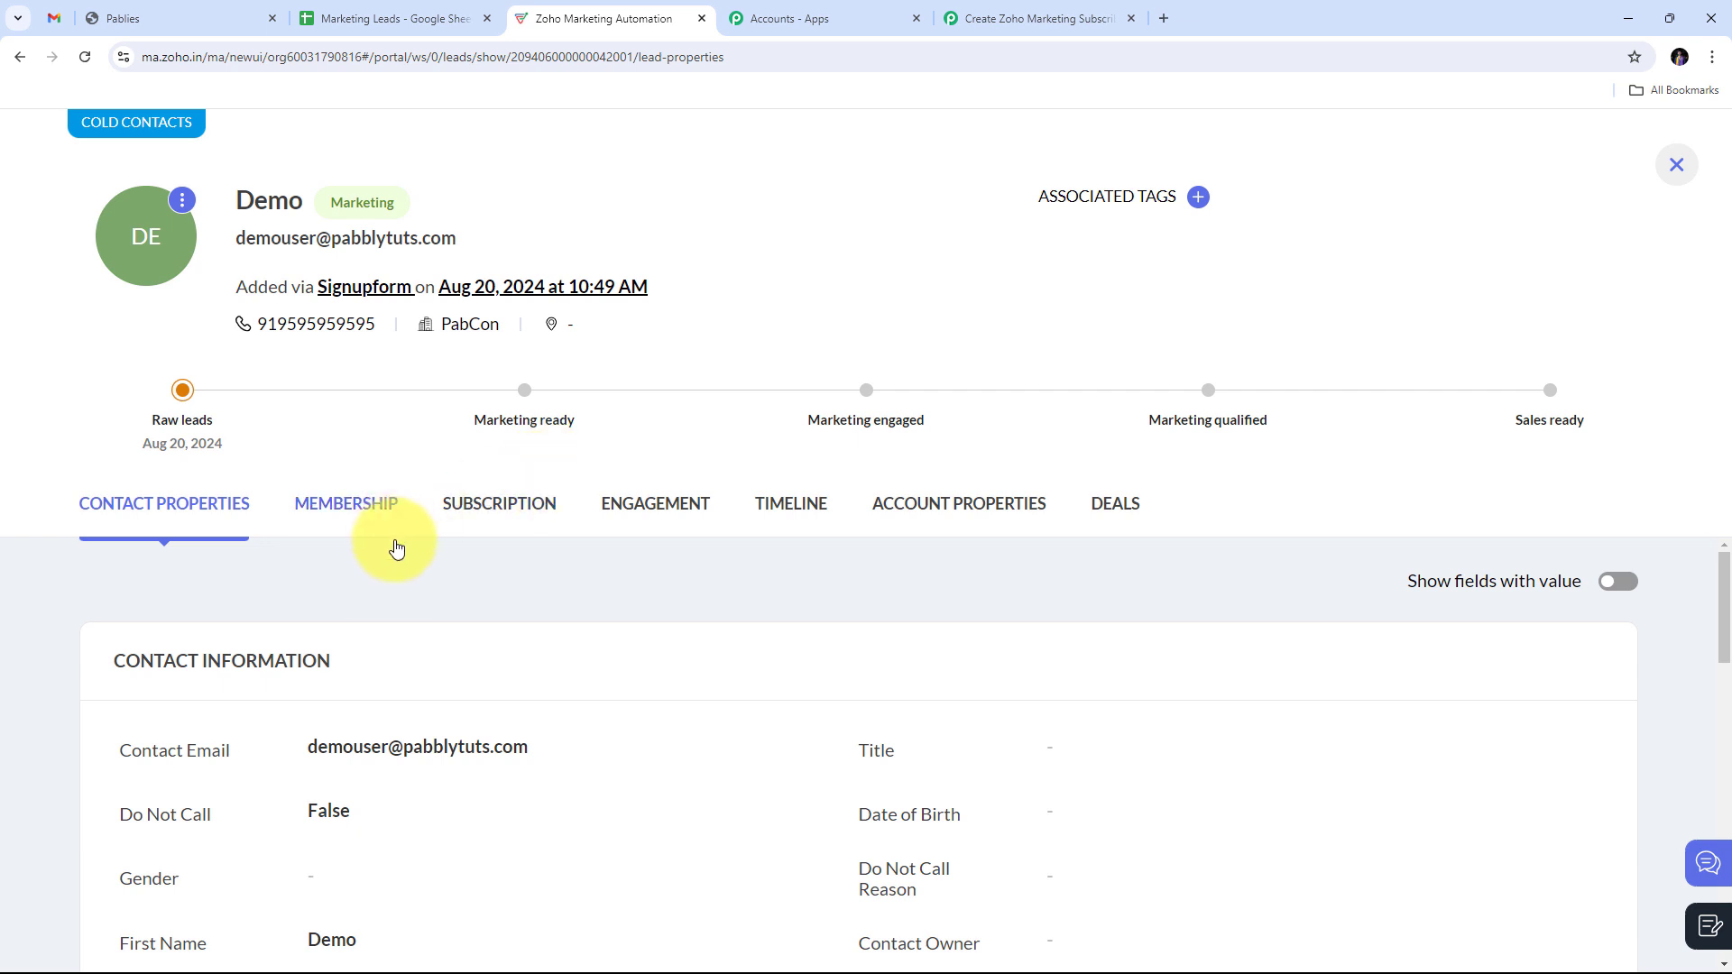
scroll(390, 541, "down", 4)
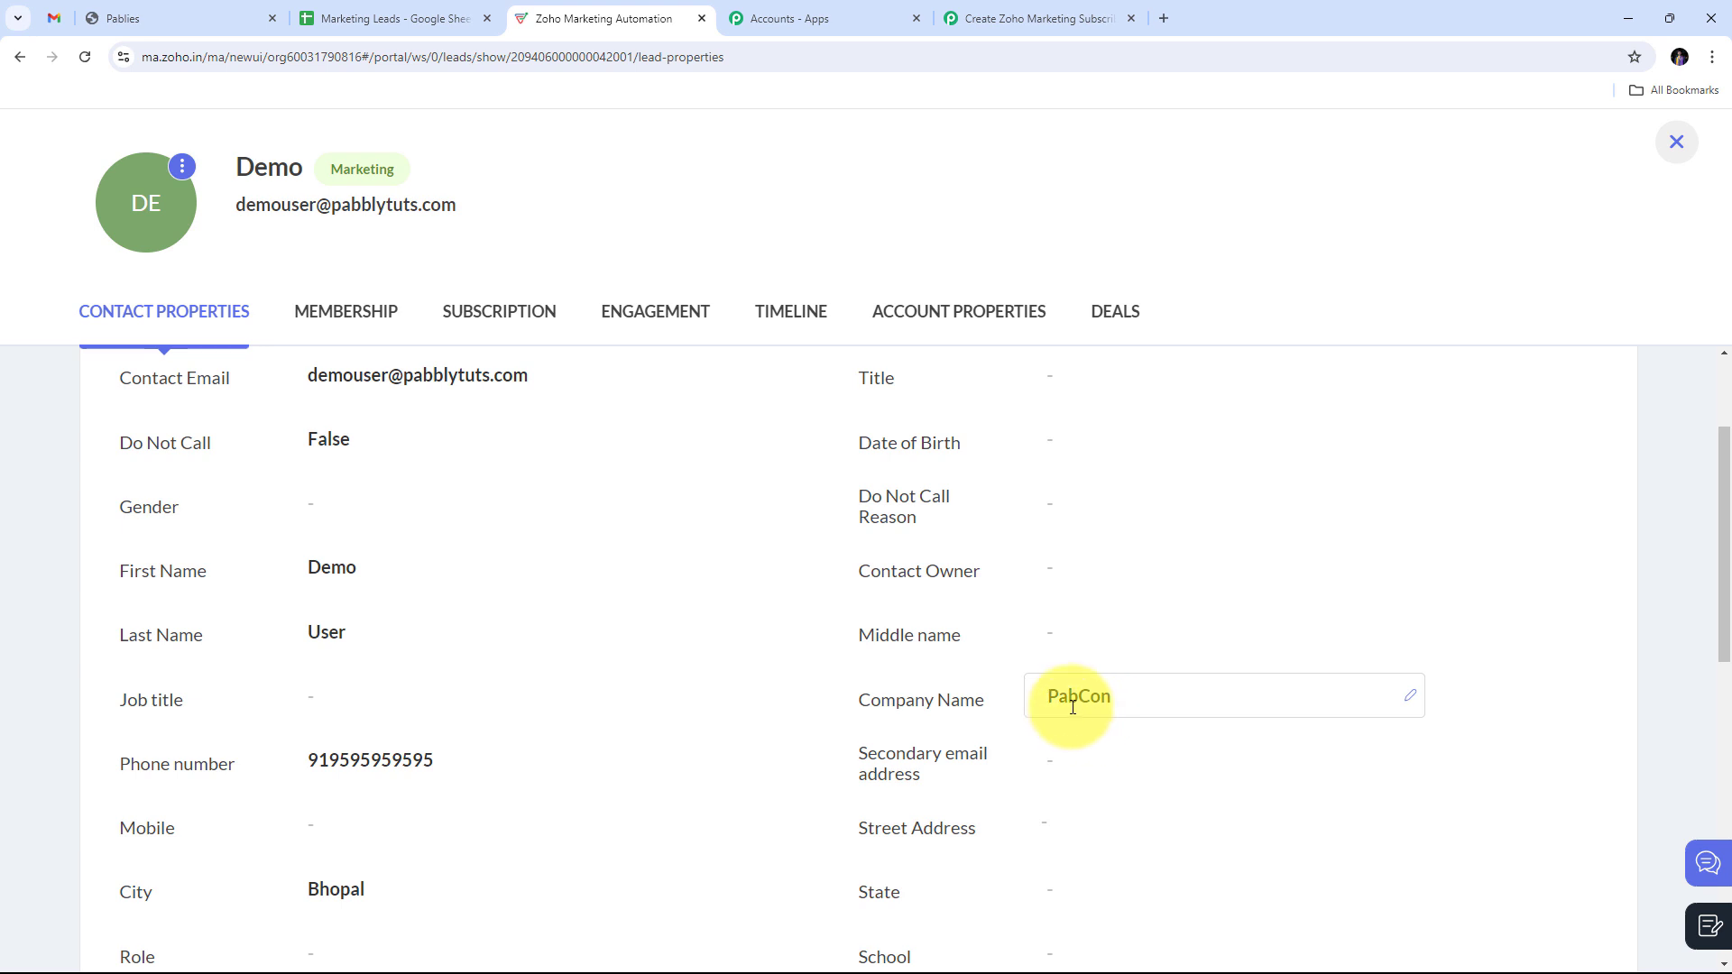
scroll(417, 566, "up", 1)
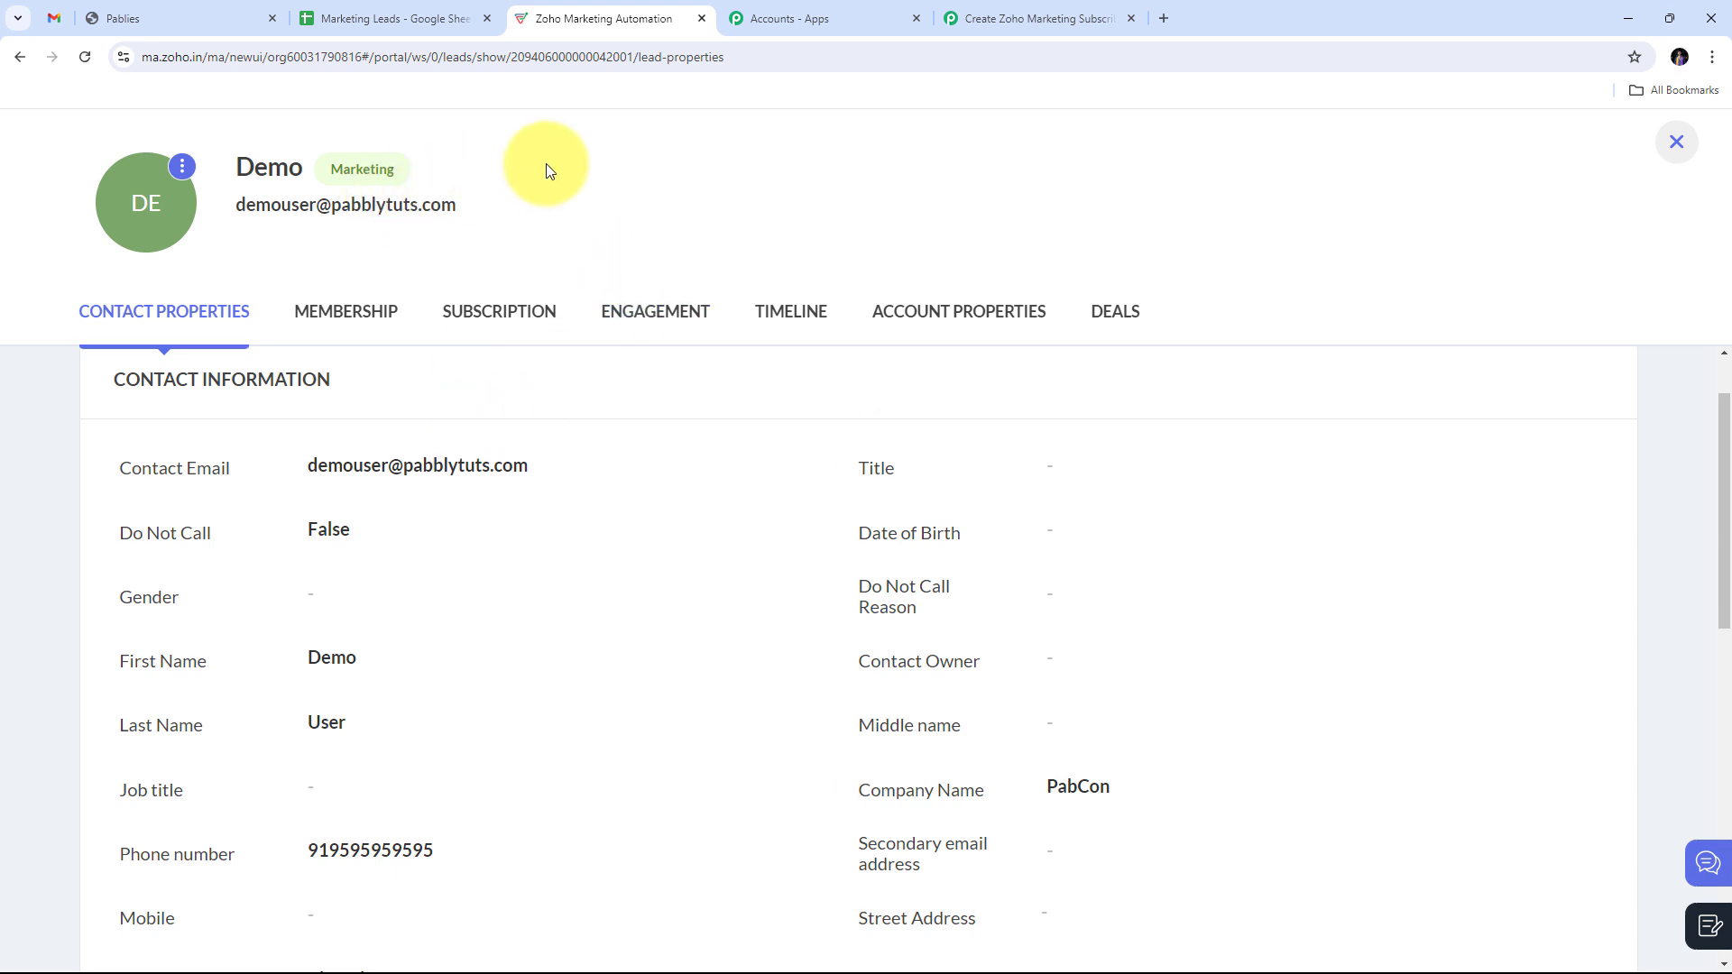
Step: In row 3, enter first name Test, last name User, and paste the test email
left_click(413, 20)
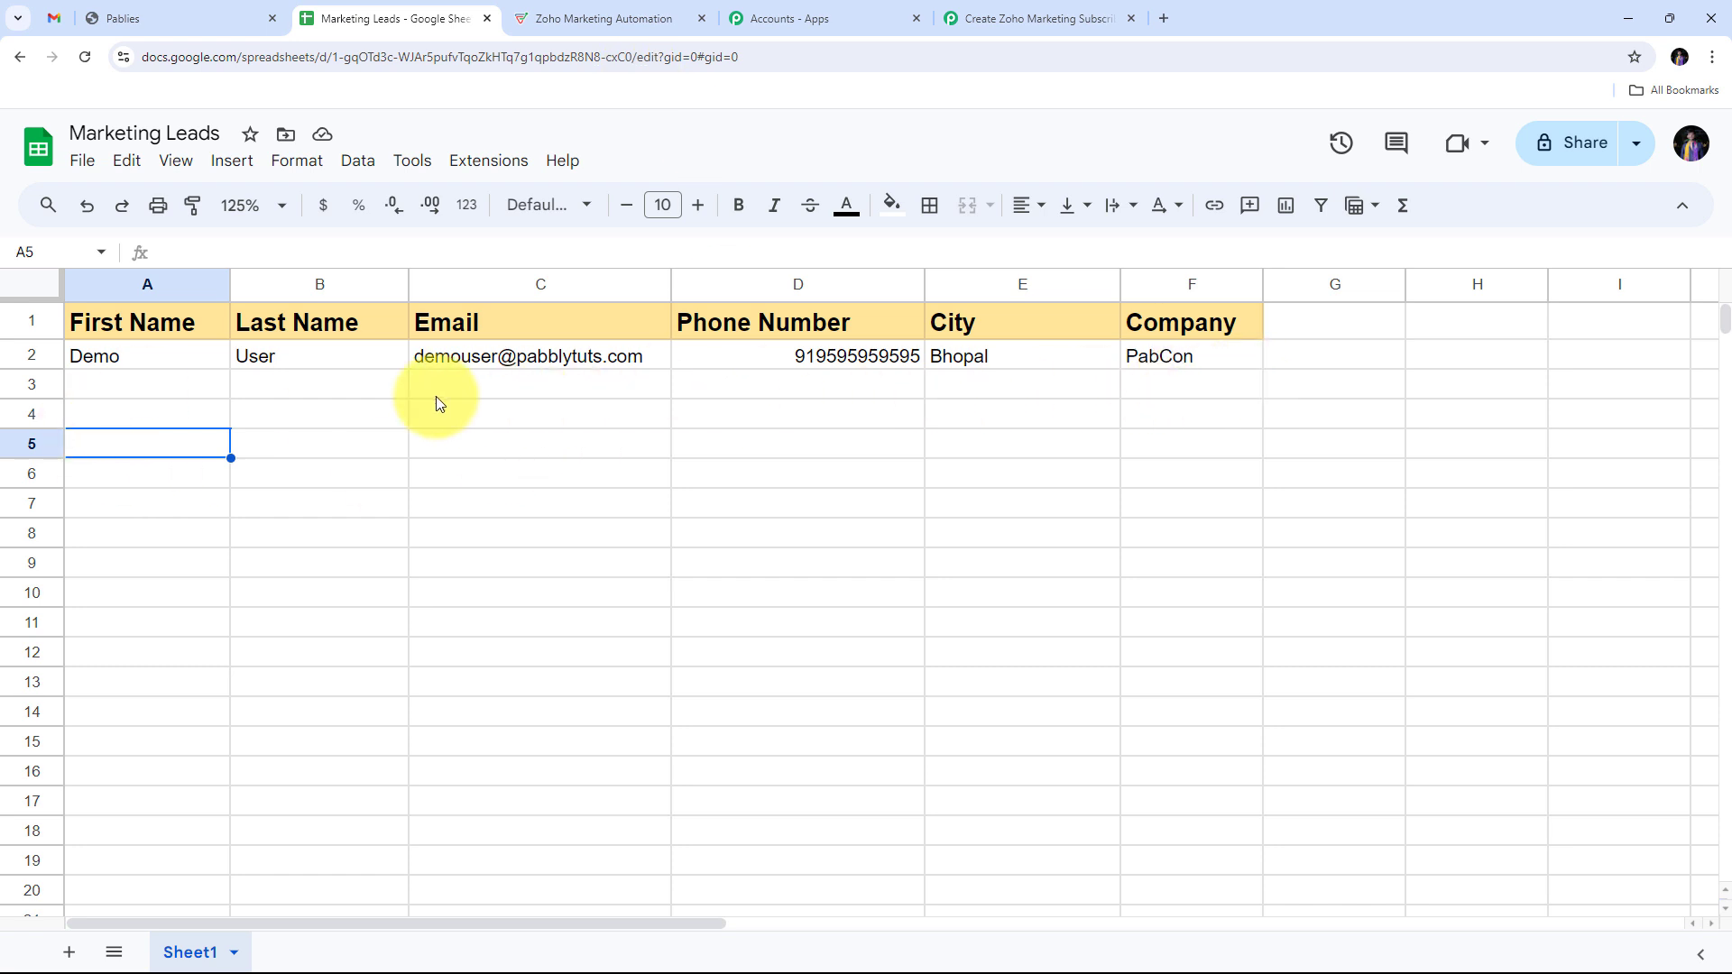
double_click(124, 390)
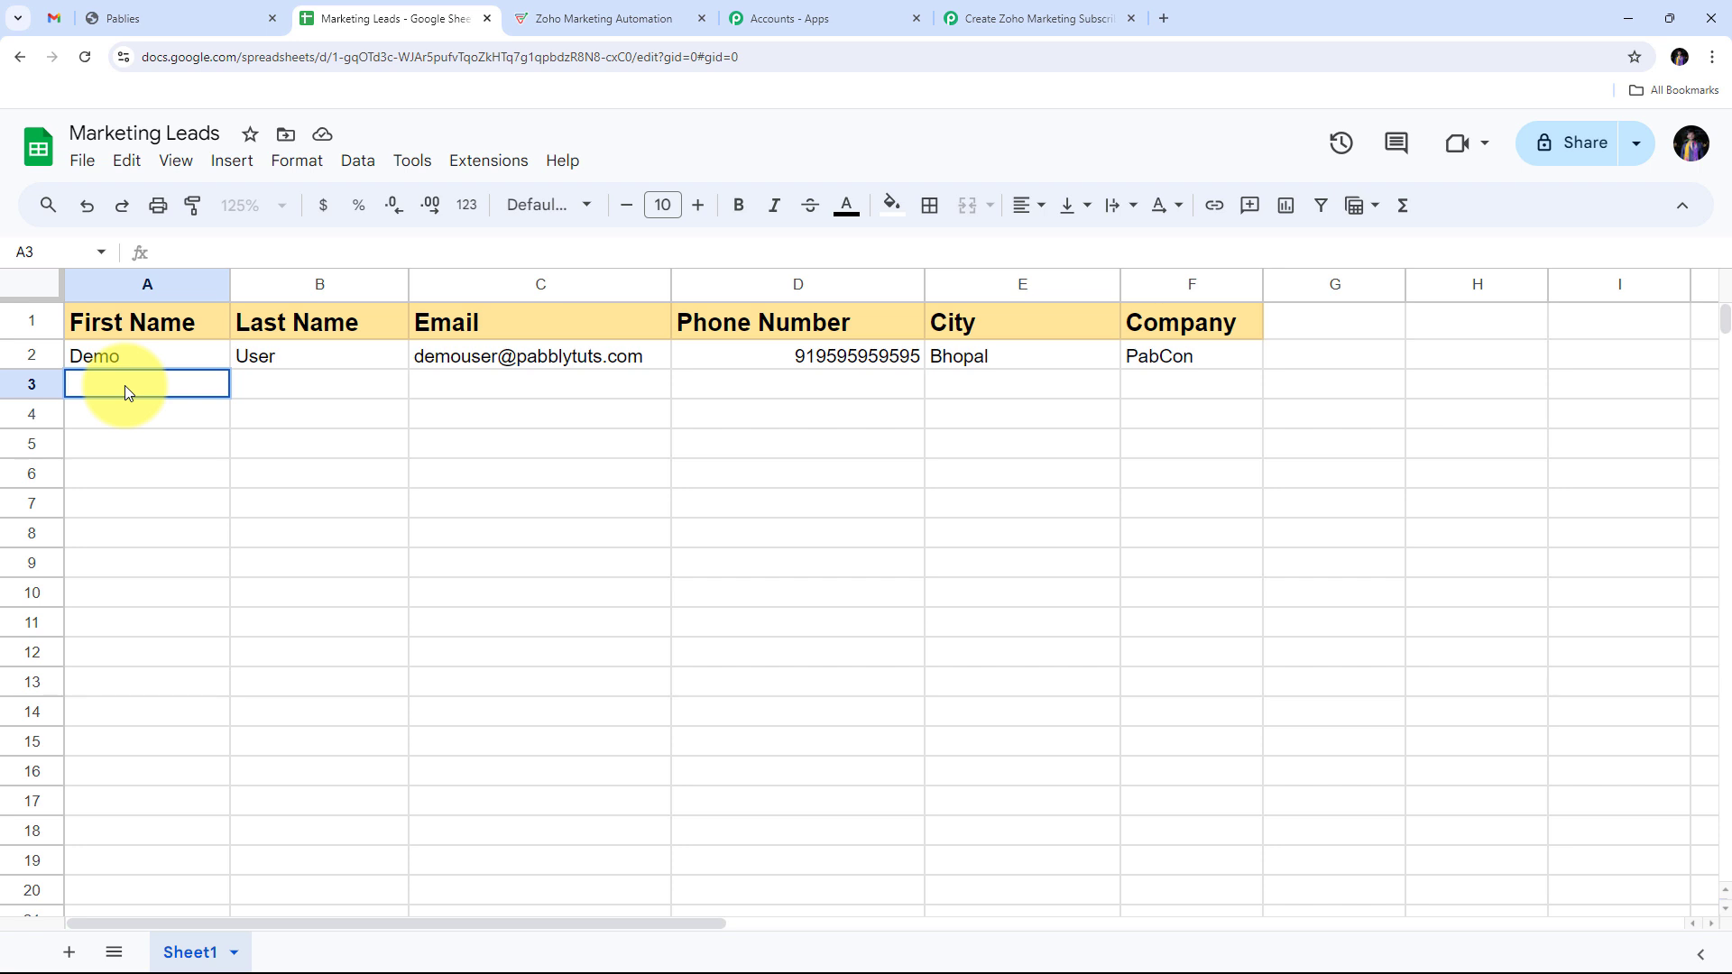
type("Test")
key("Tab")
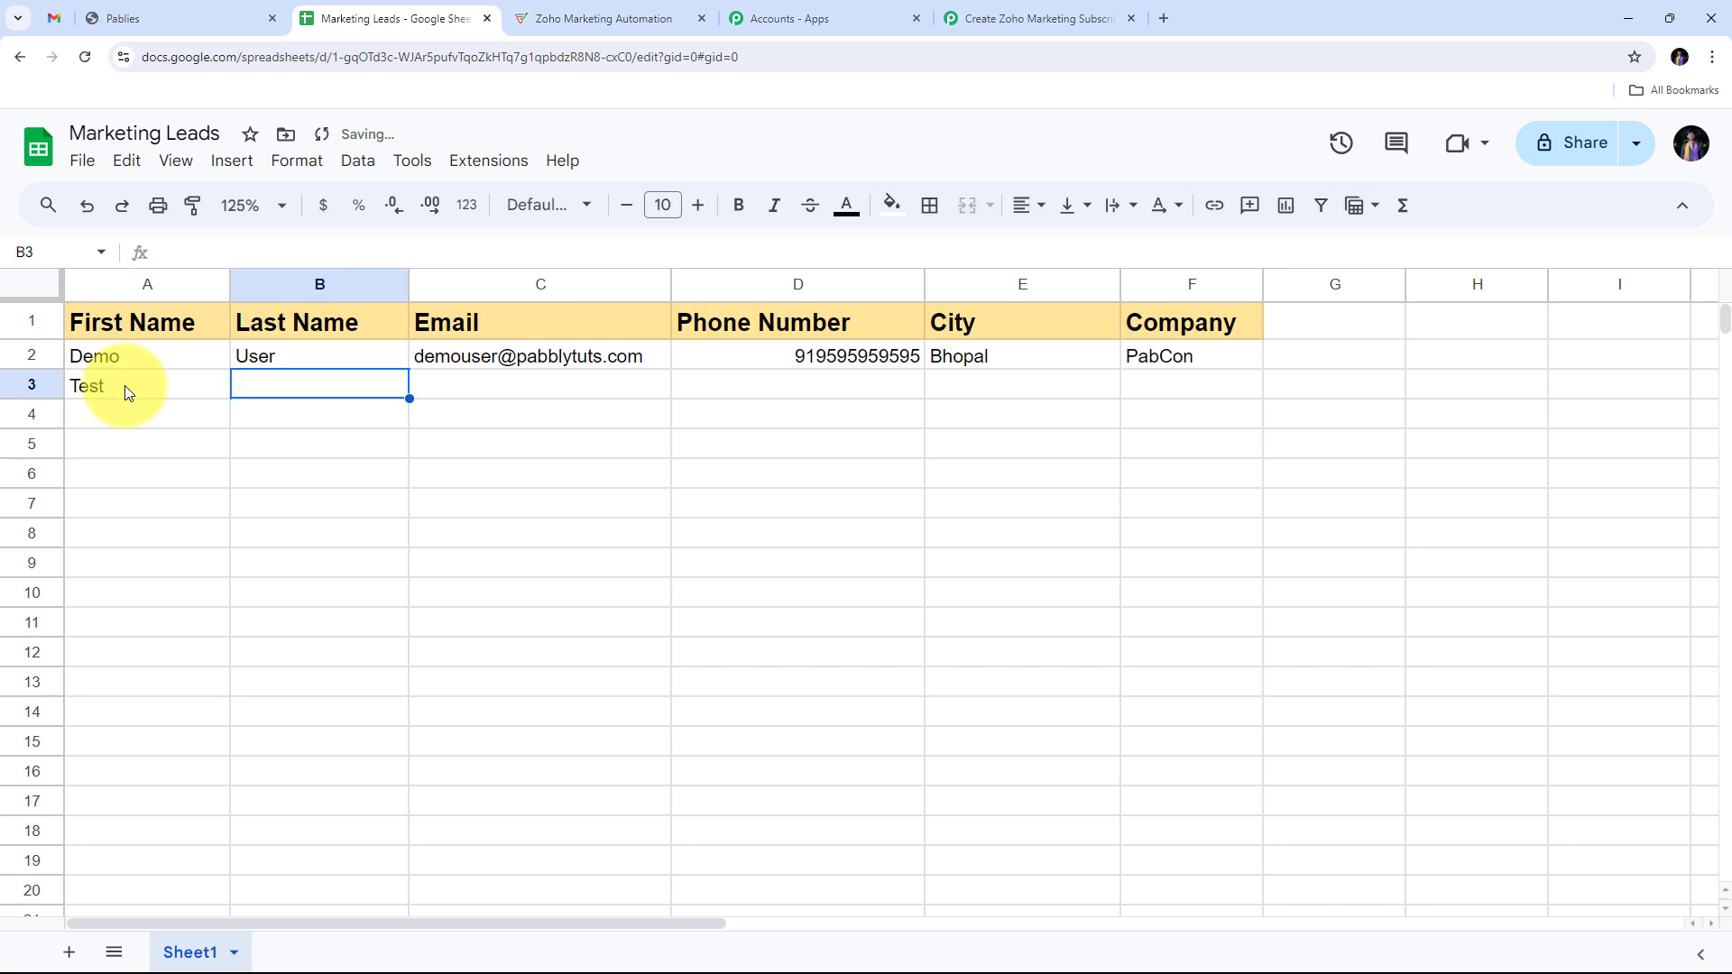
type("User")
key("Tab")
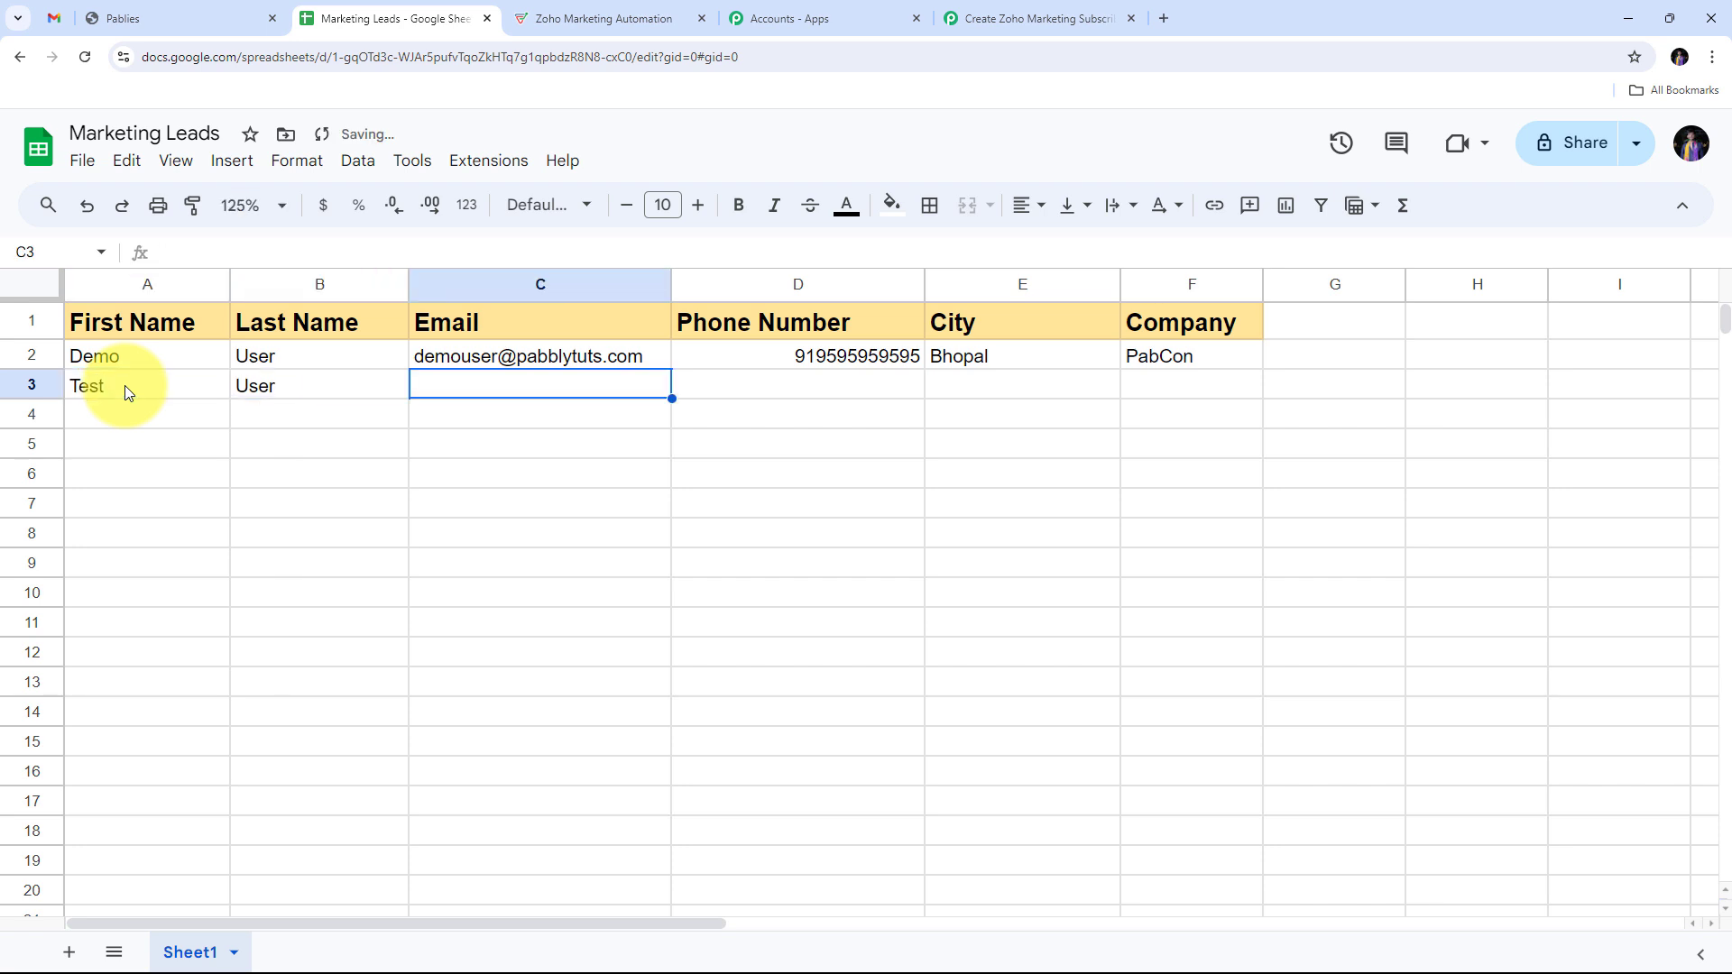
key("ctrl+v")
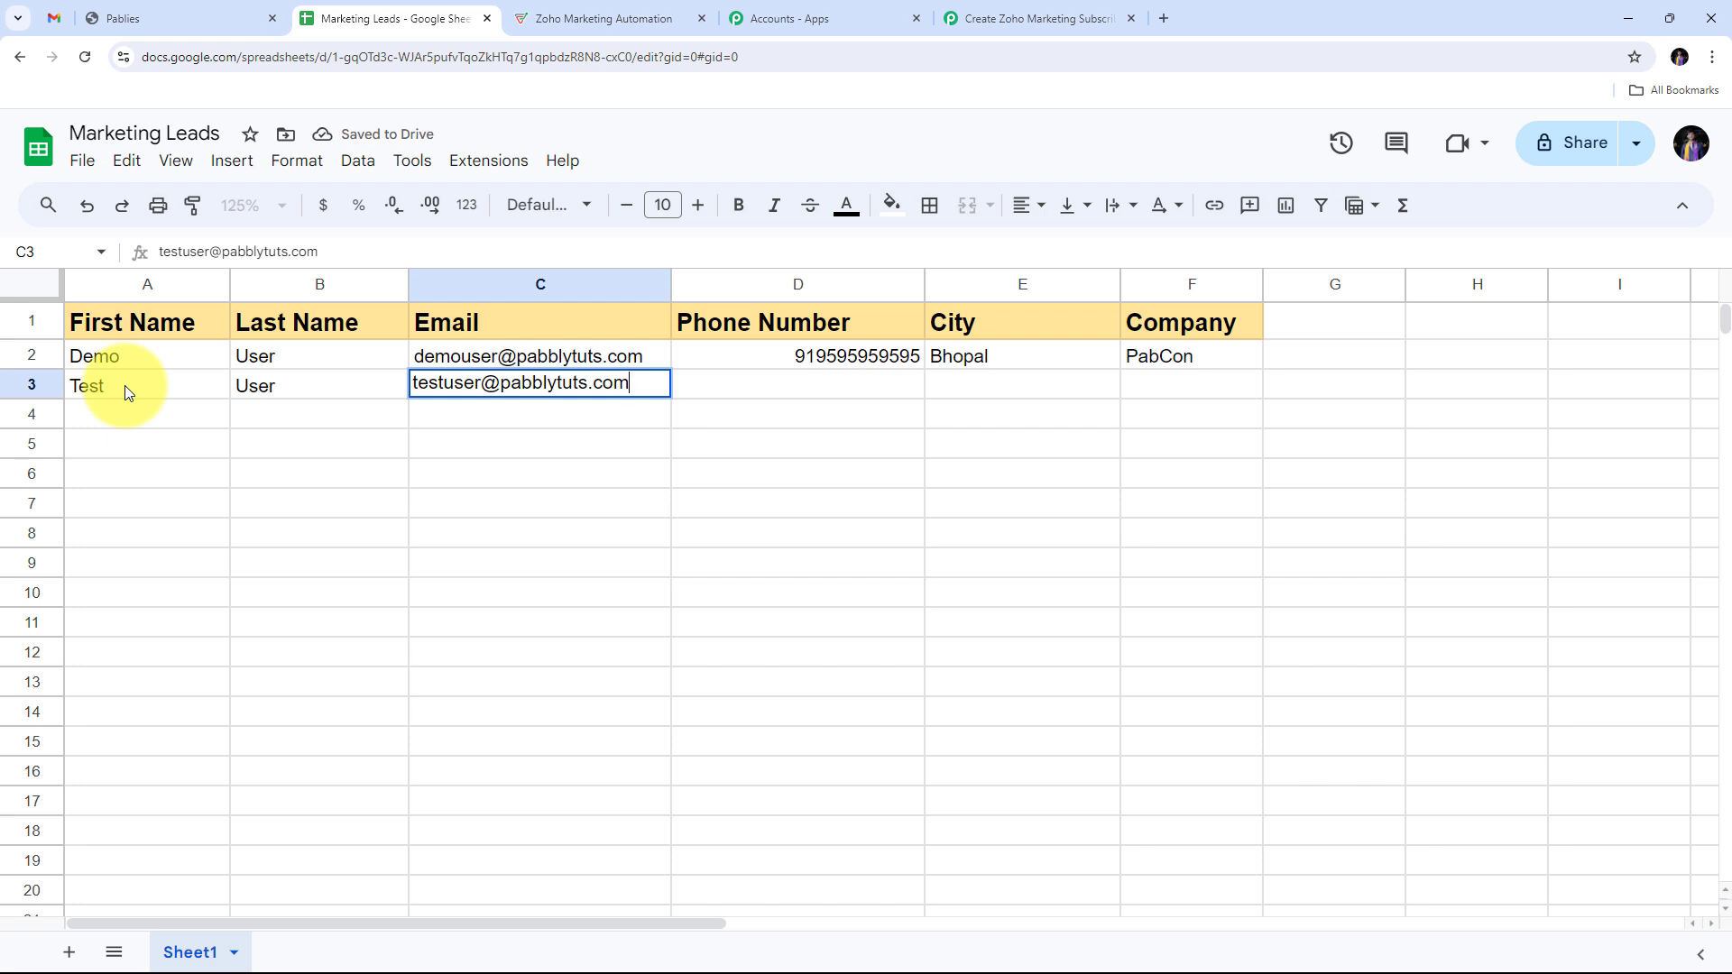
key("Tab")
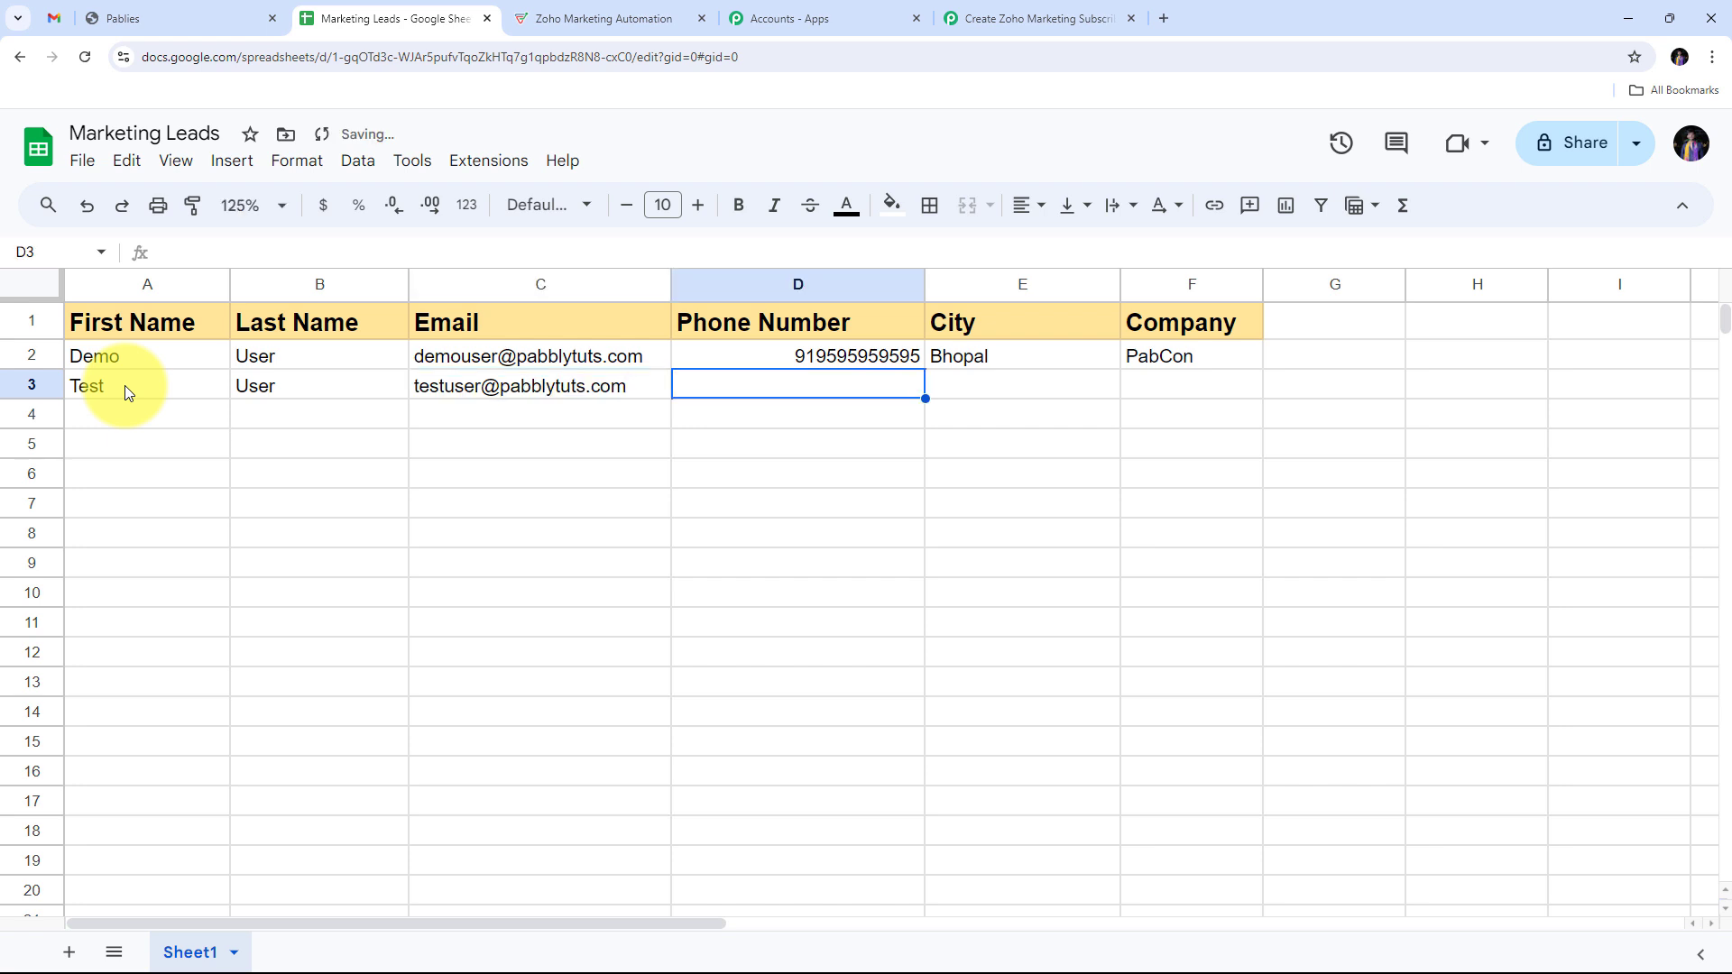
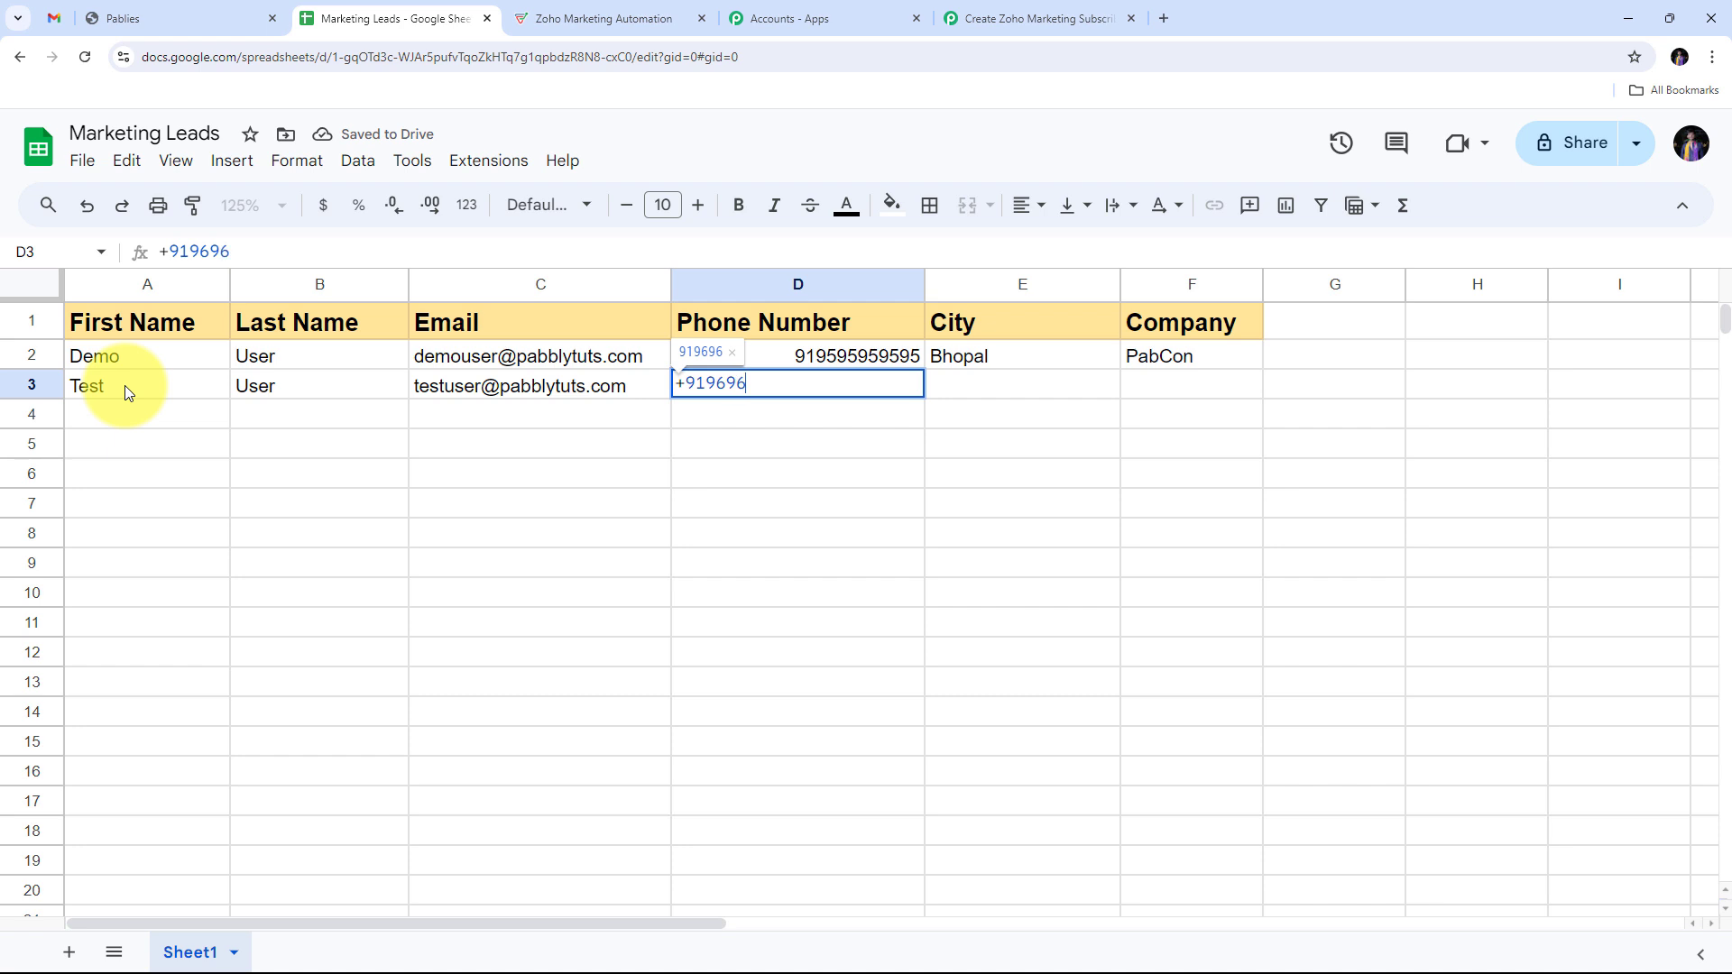
Step: Complete the row with the phone number, city Indore and company Demo Company
key("Tab")
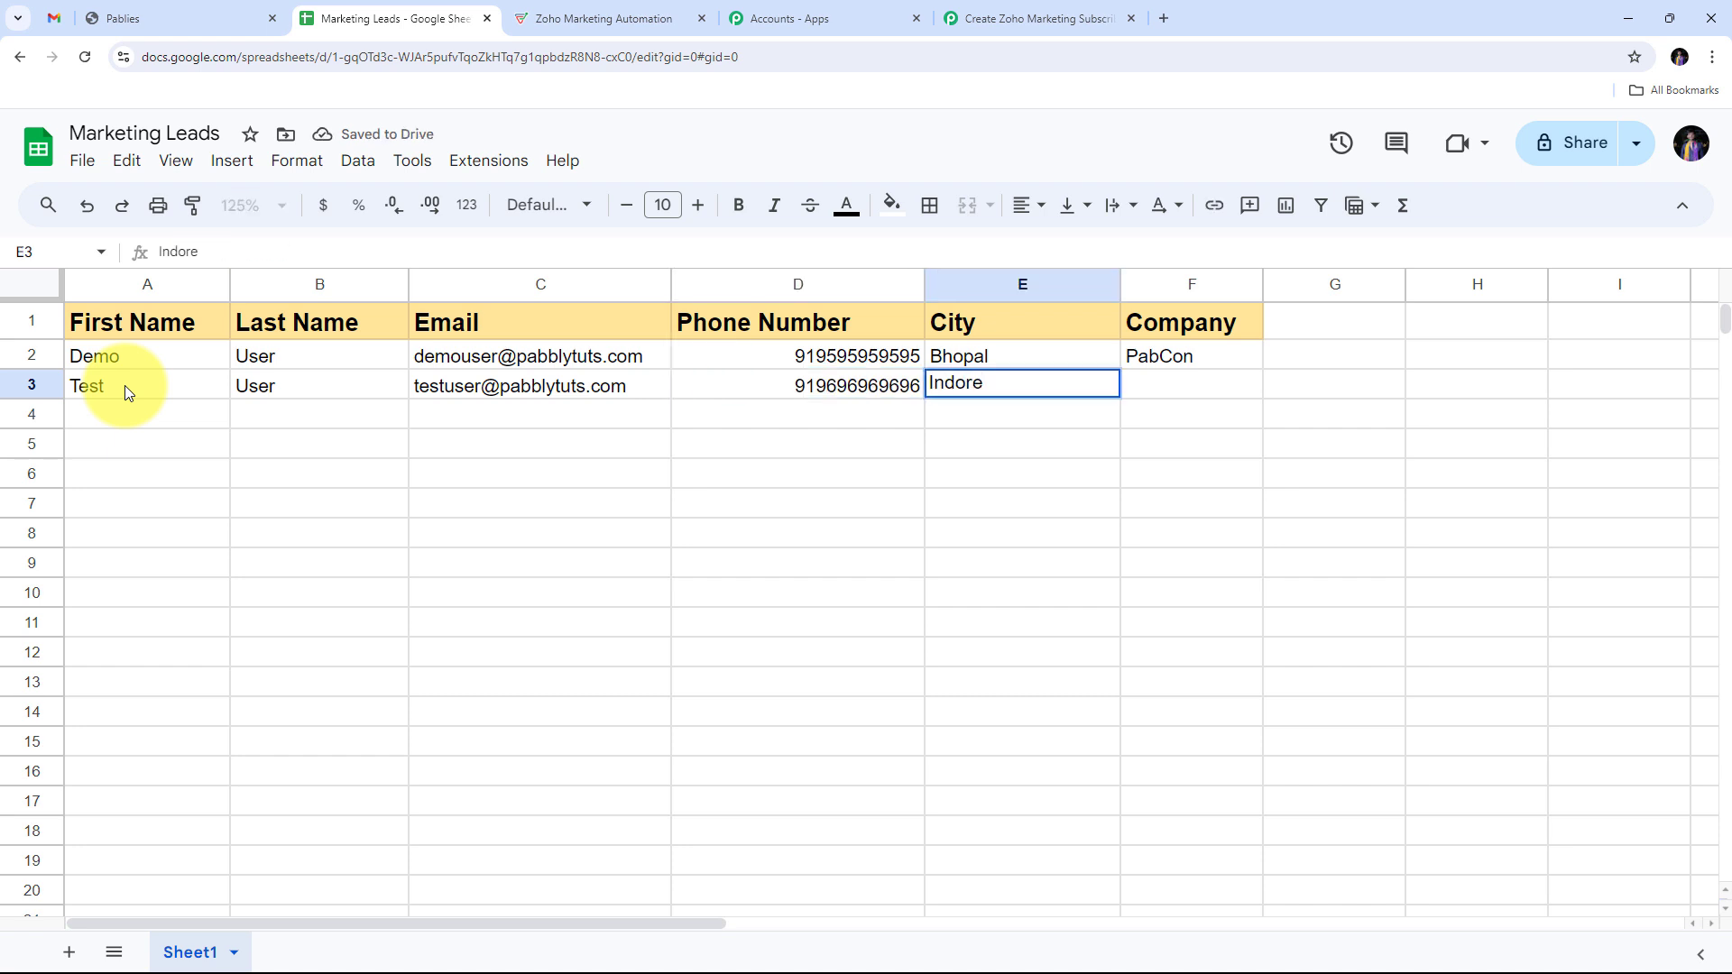
key("Tab")
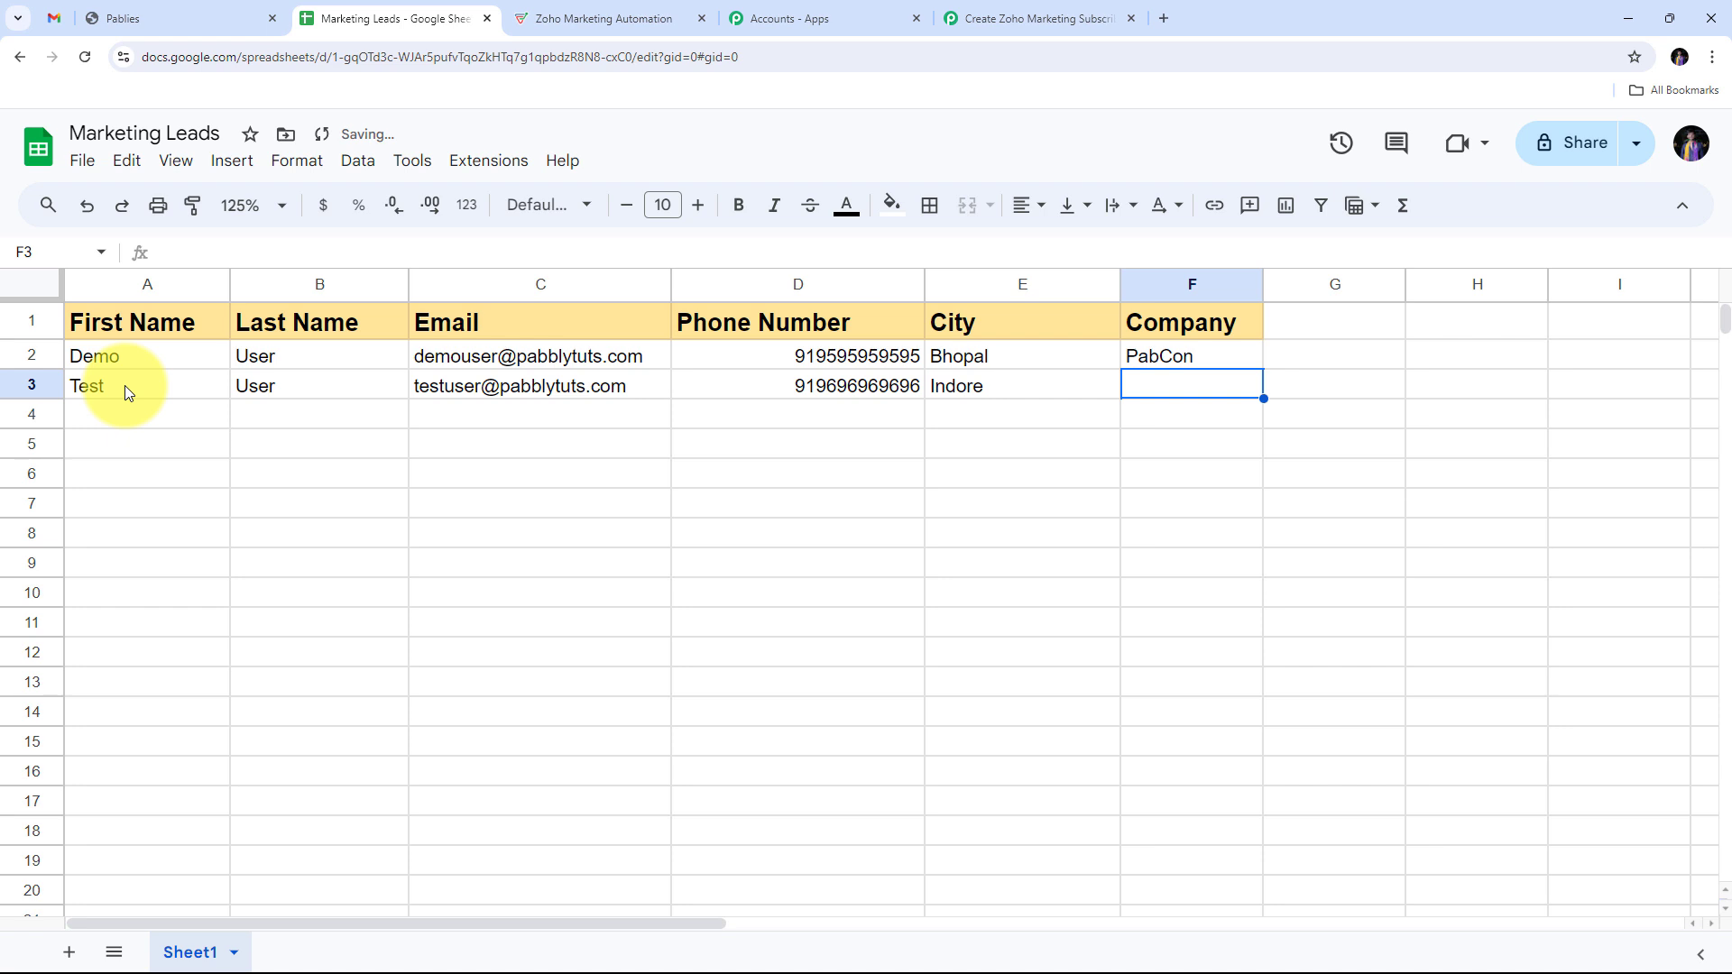
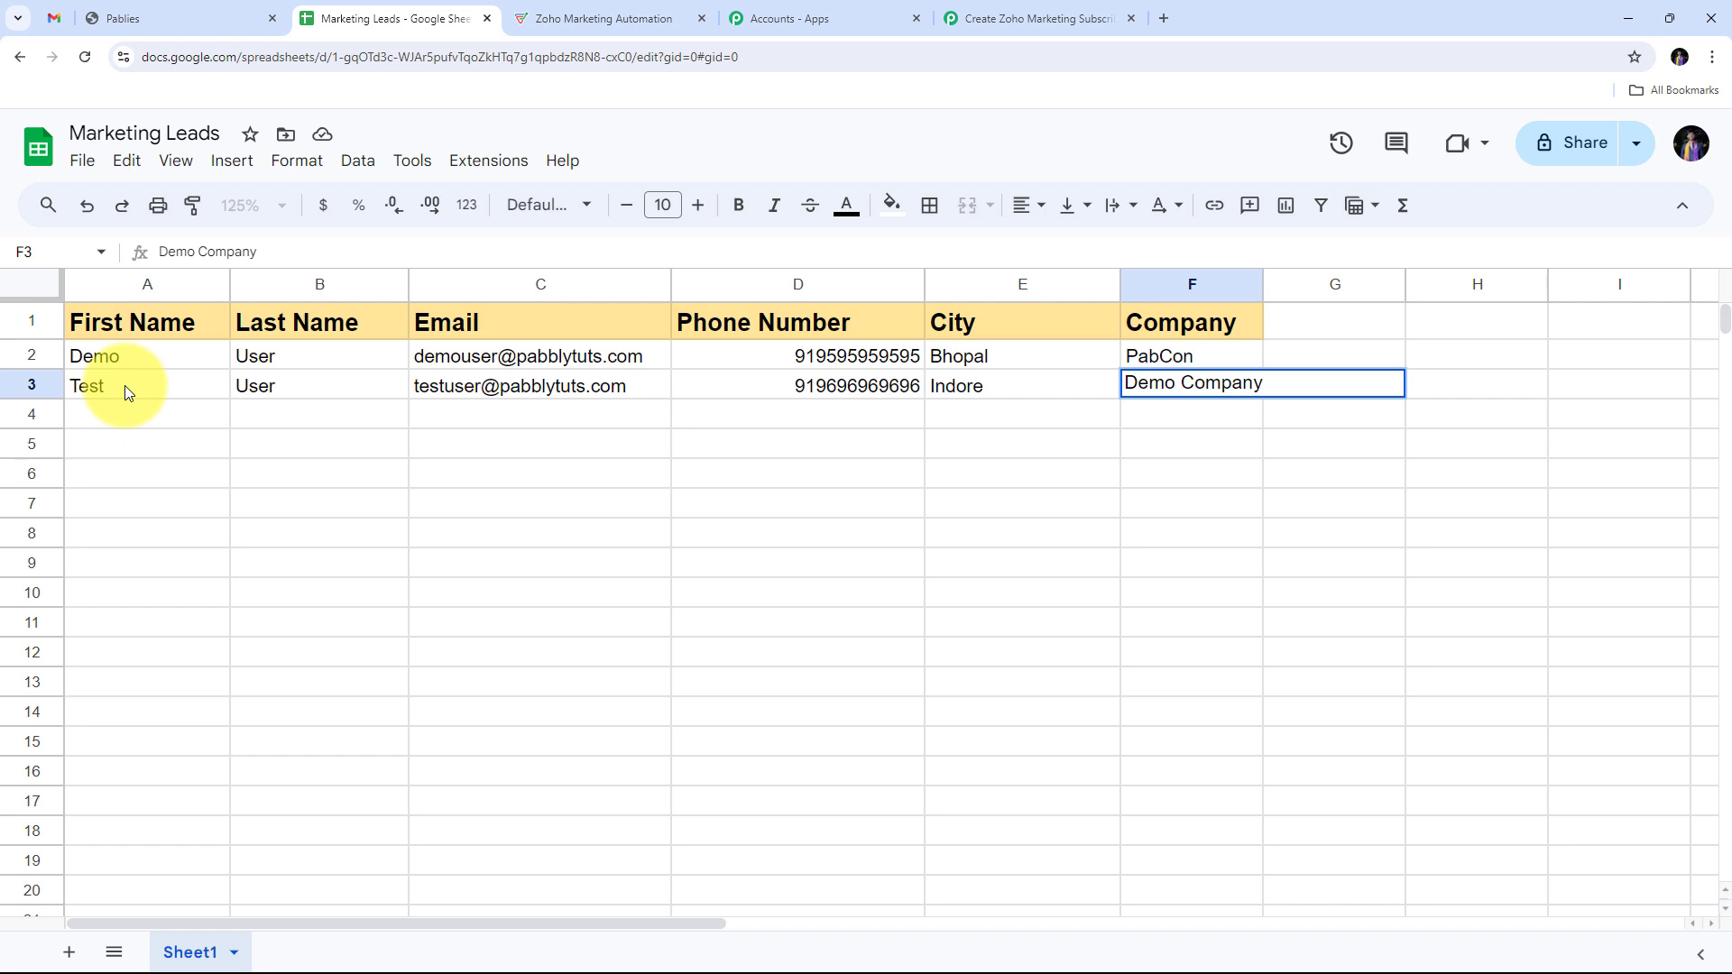
key("Return")
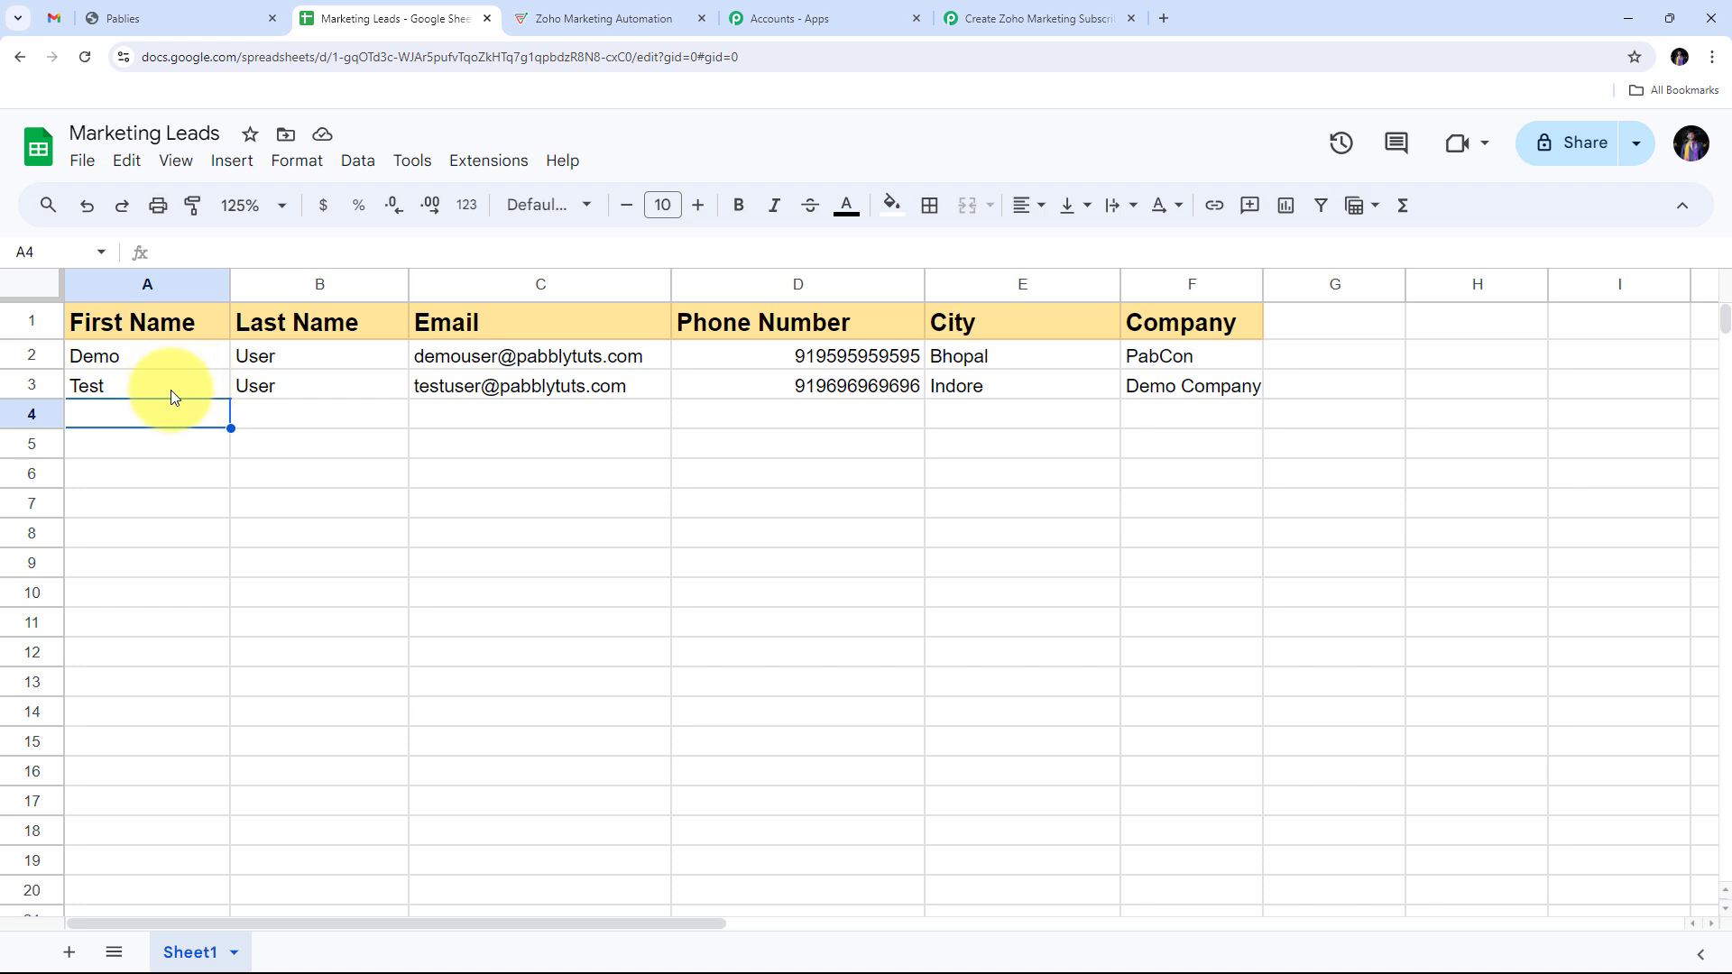
Step: Confirm the Test contact's subscription from the newest Pablies 'Confirm Your Subscription' email in Gmail
left_click(599, 16)
left_click(19, 54)
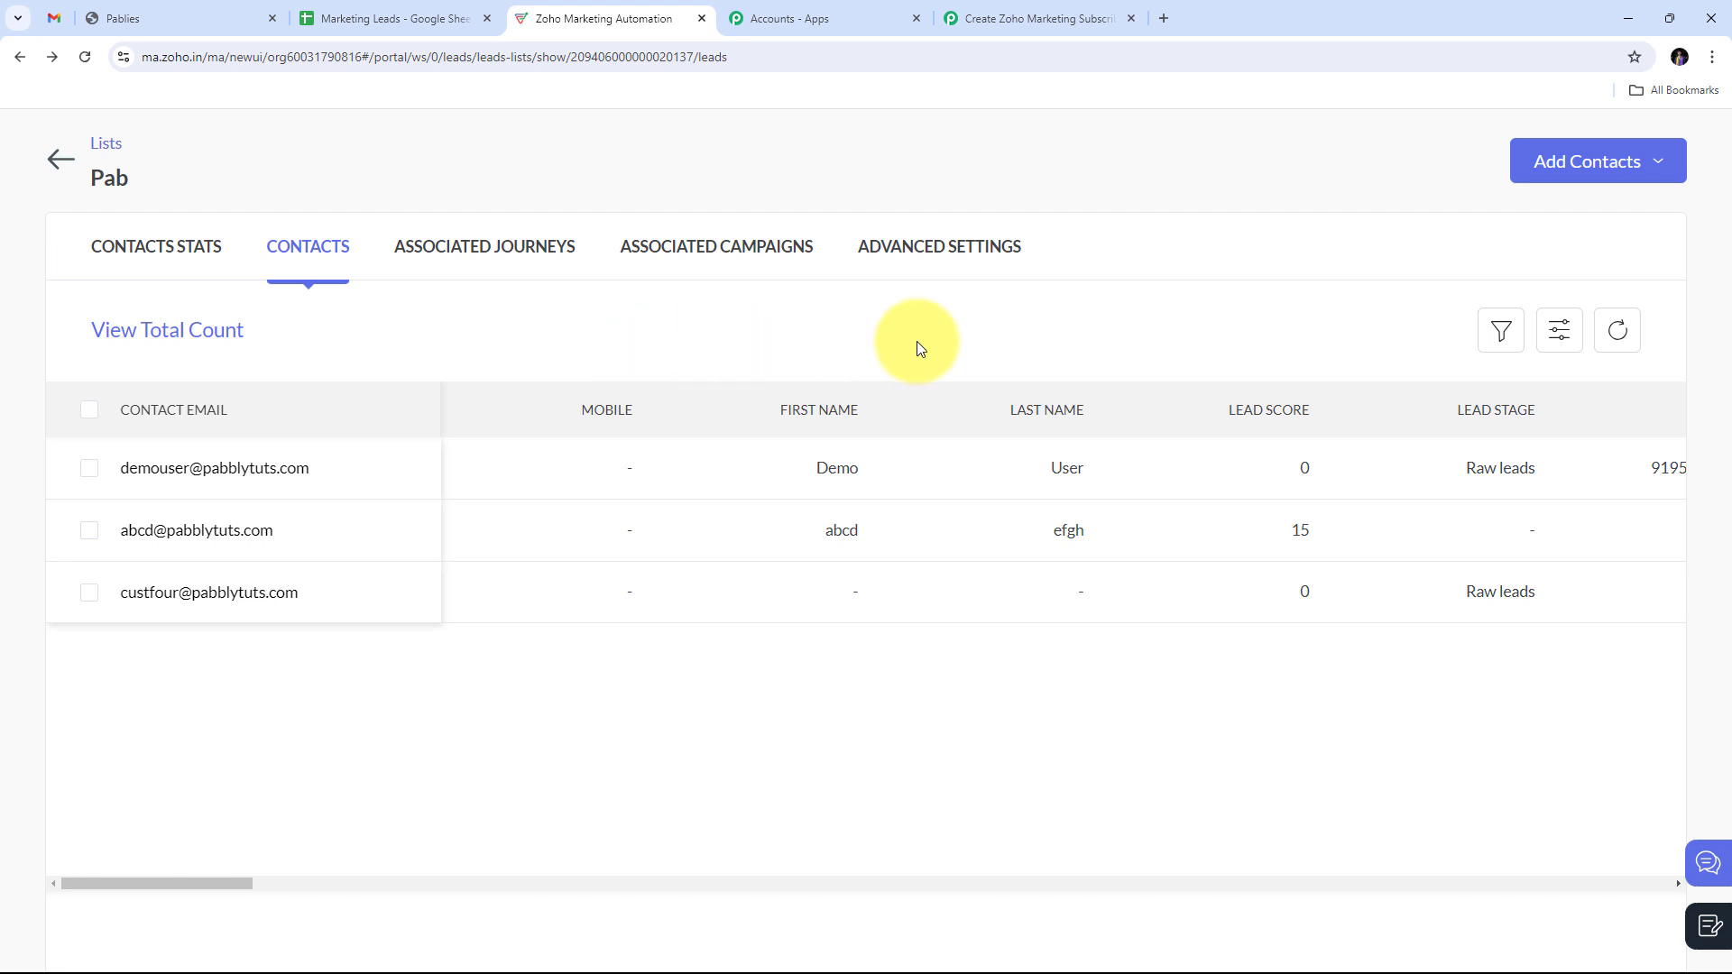
left_click(52, 18)
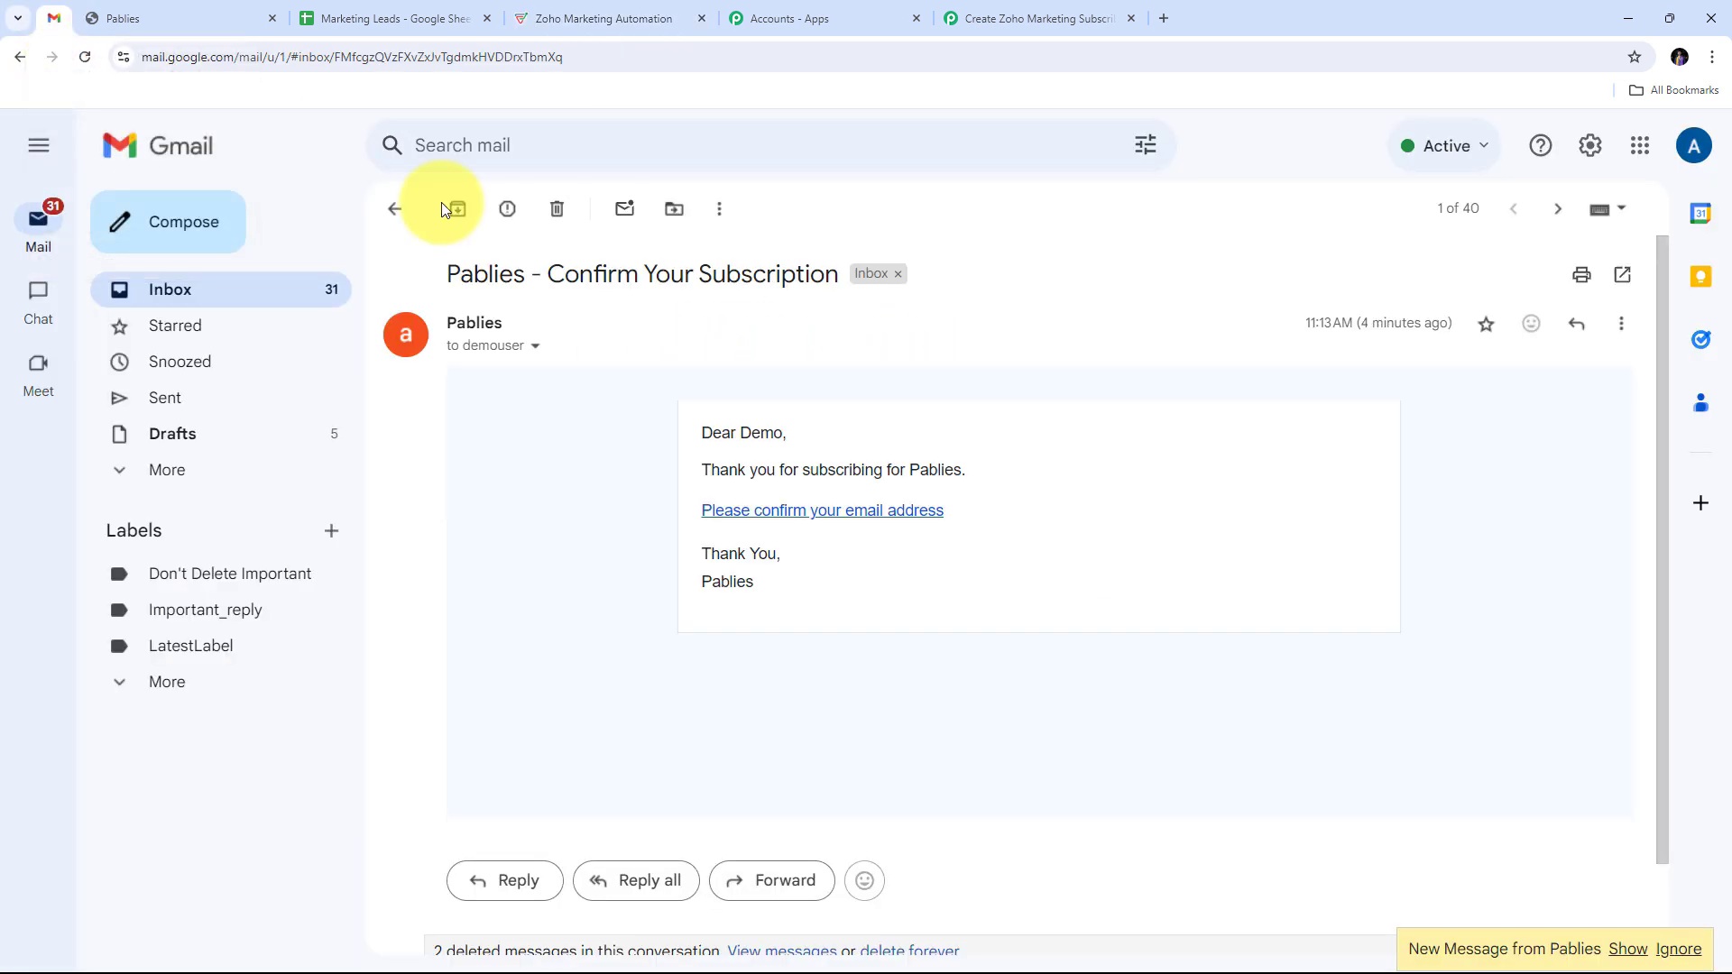
left_click(398, 218)
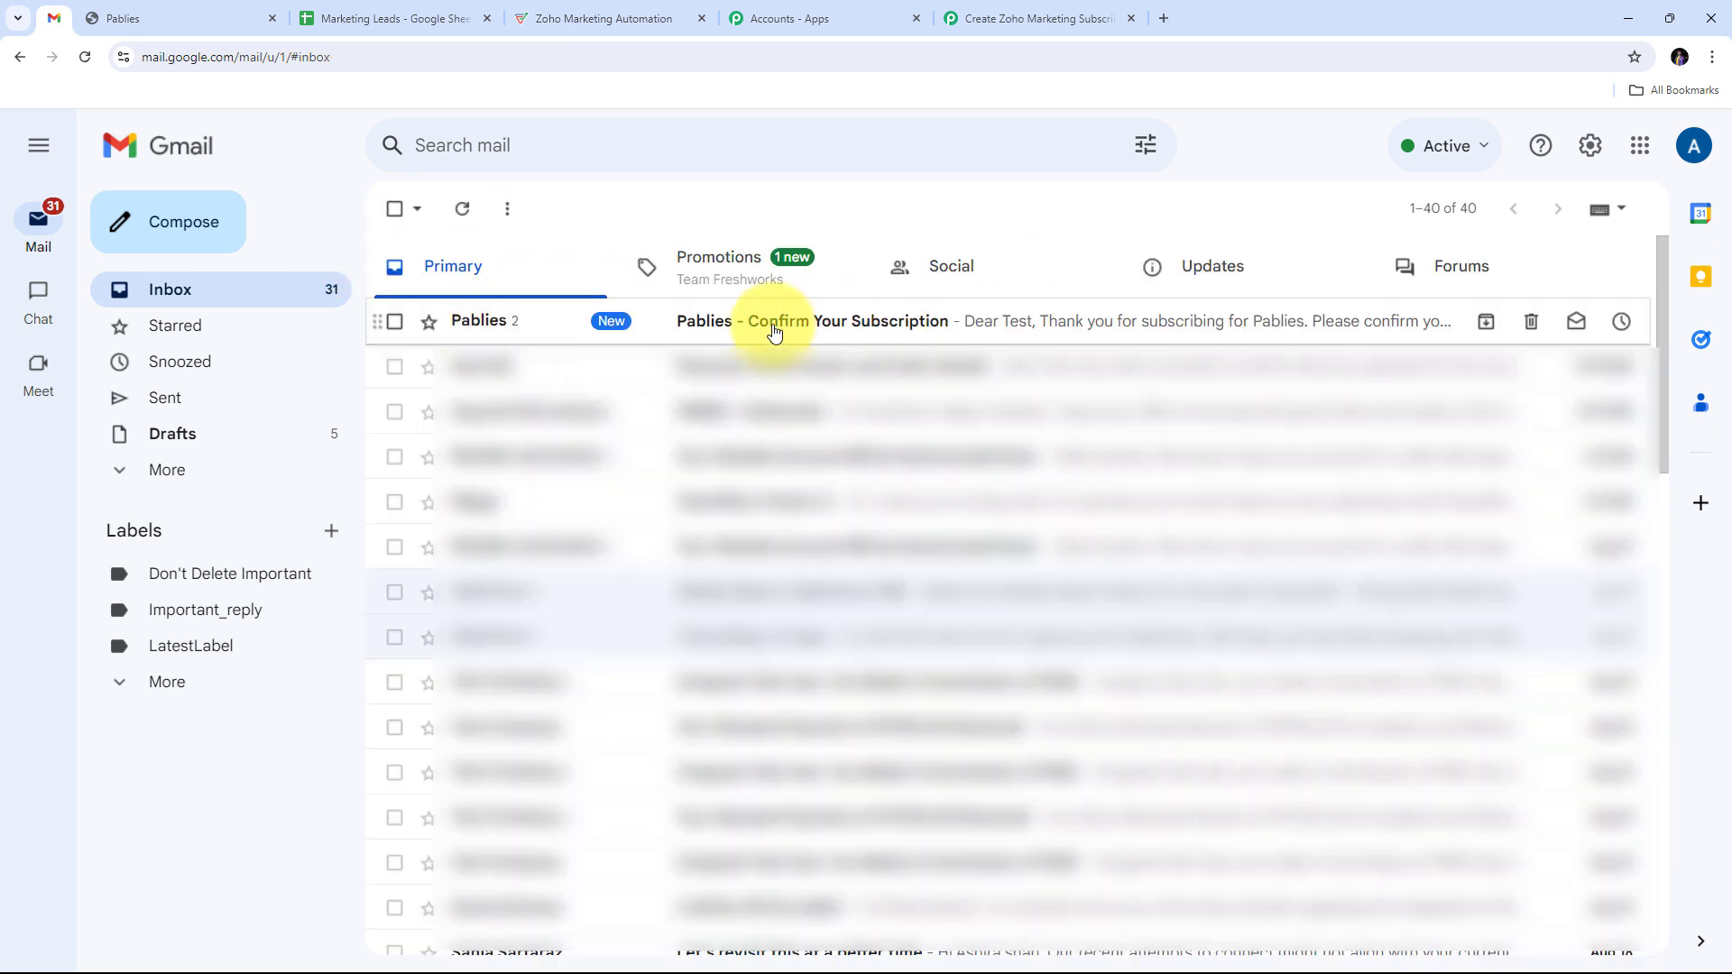
left_click(828, 325)
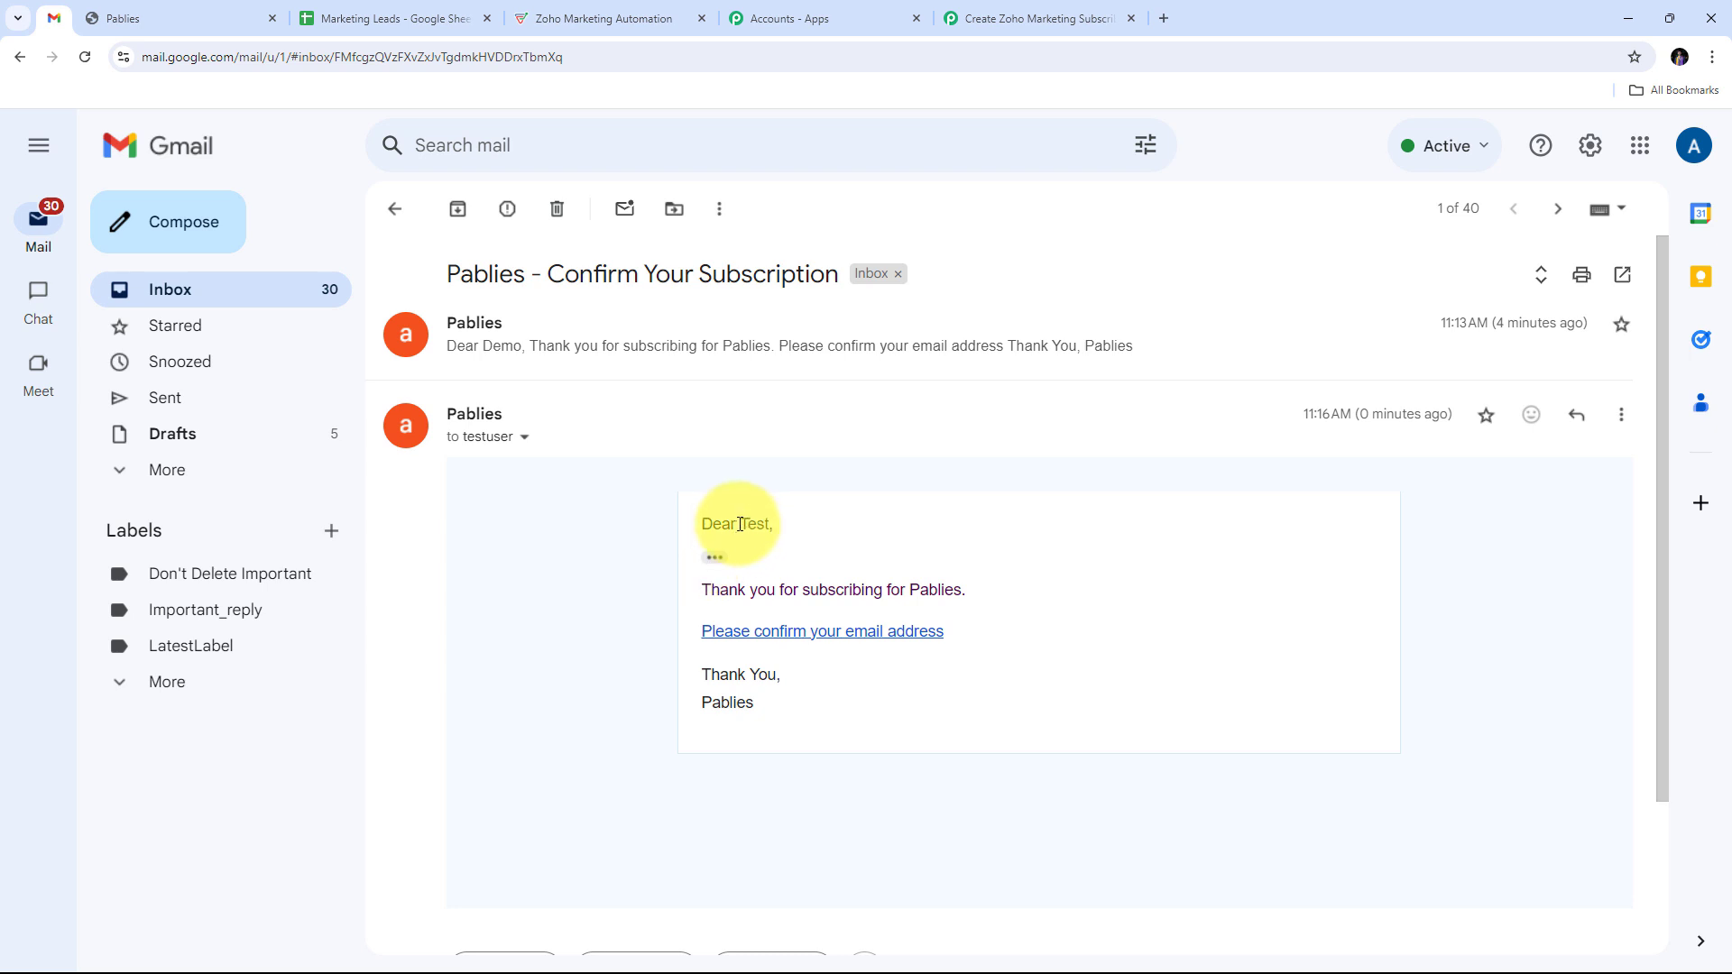
left_click_drag(766, 525, 773, 525)
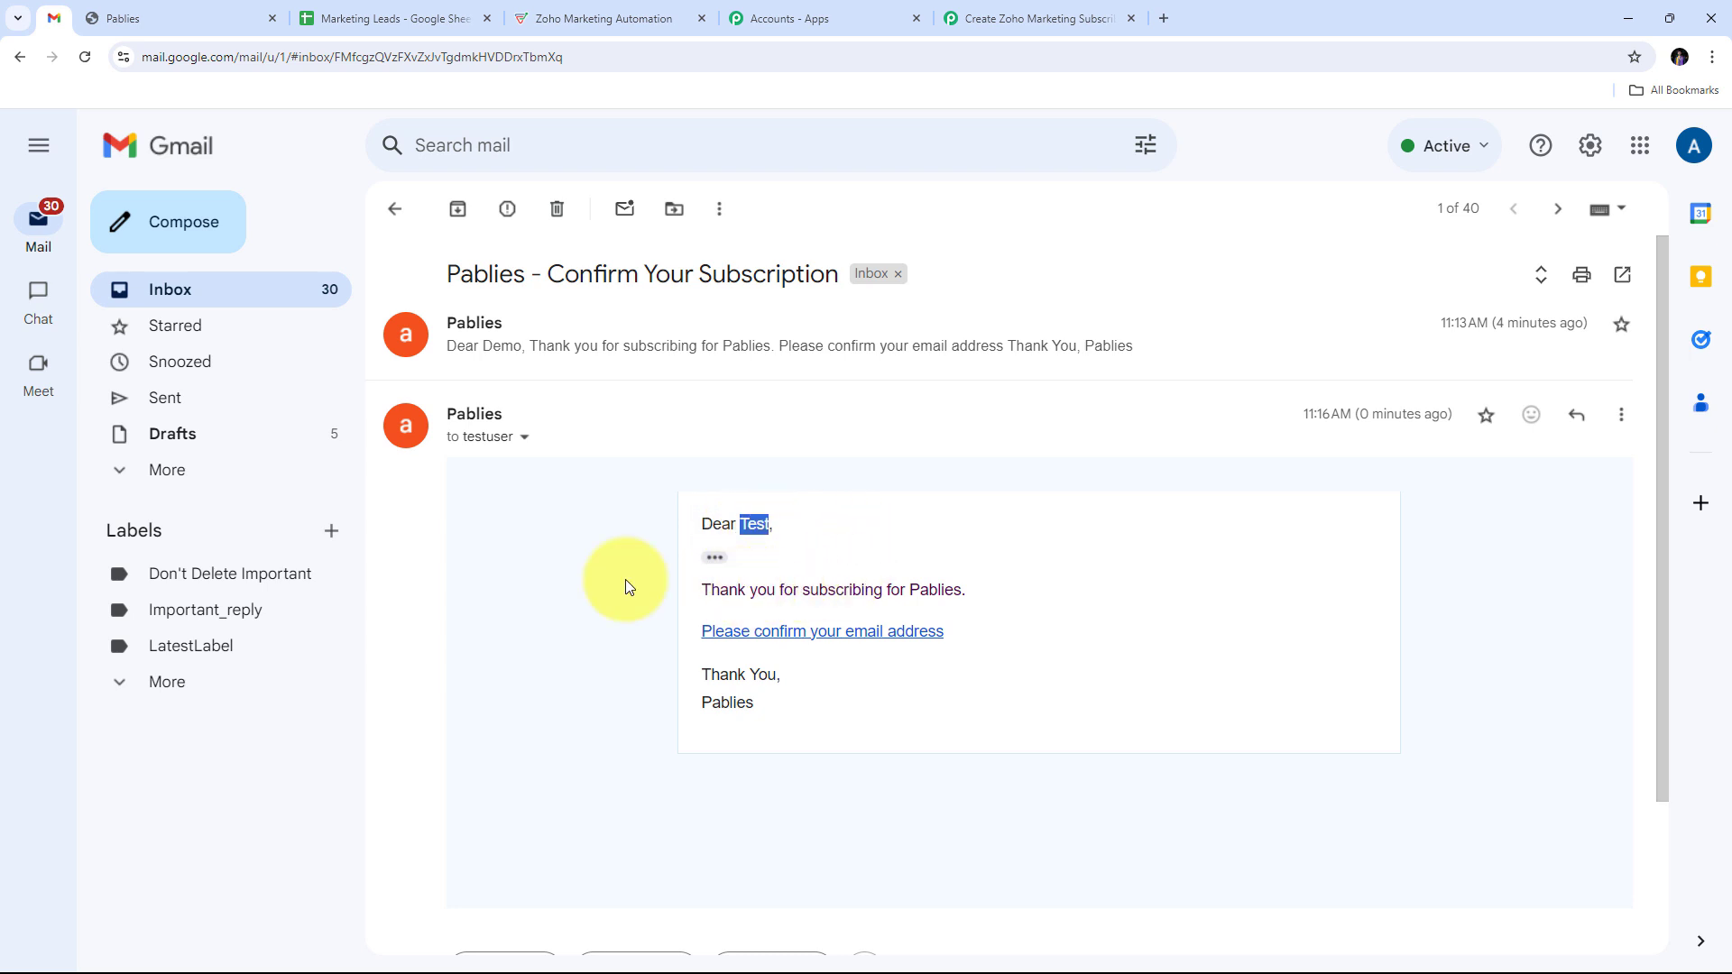
left_click(796, 635)
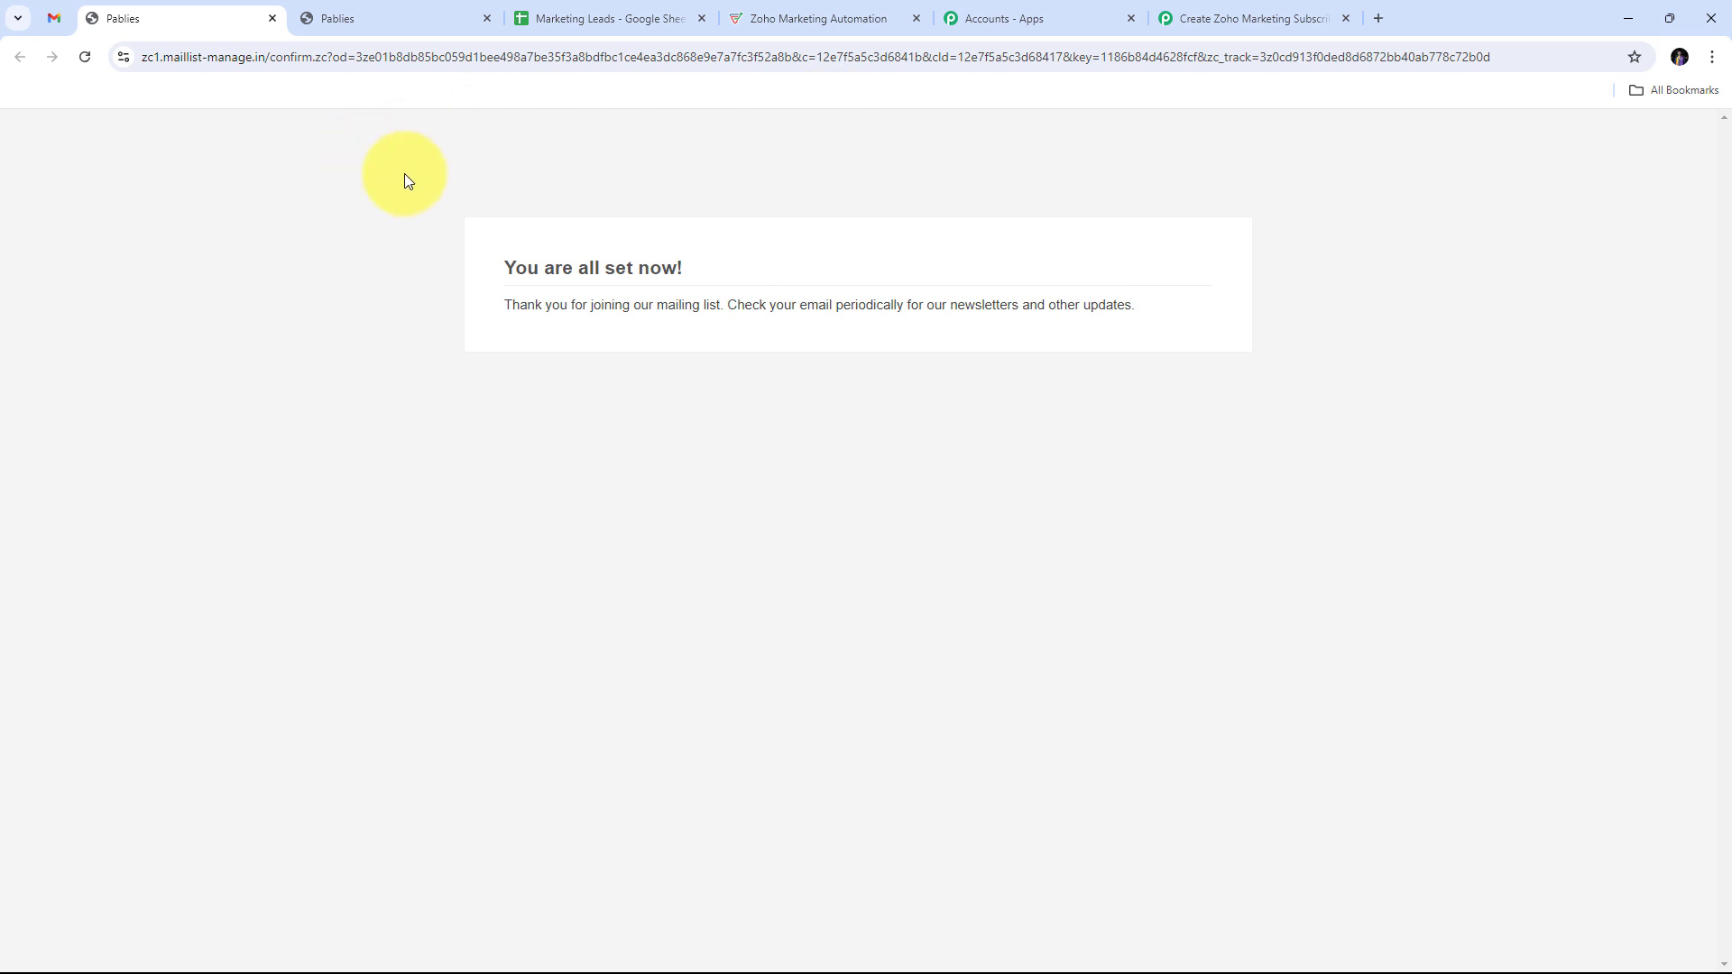
Step: Reload the Pab list and check the new Test User contact's phone, city and company
left_click(794, 3)
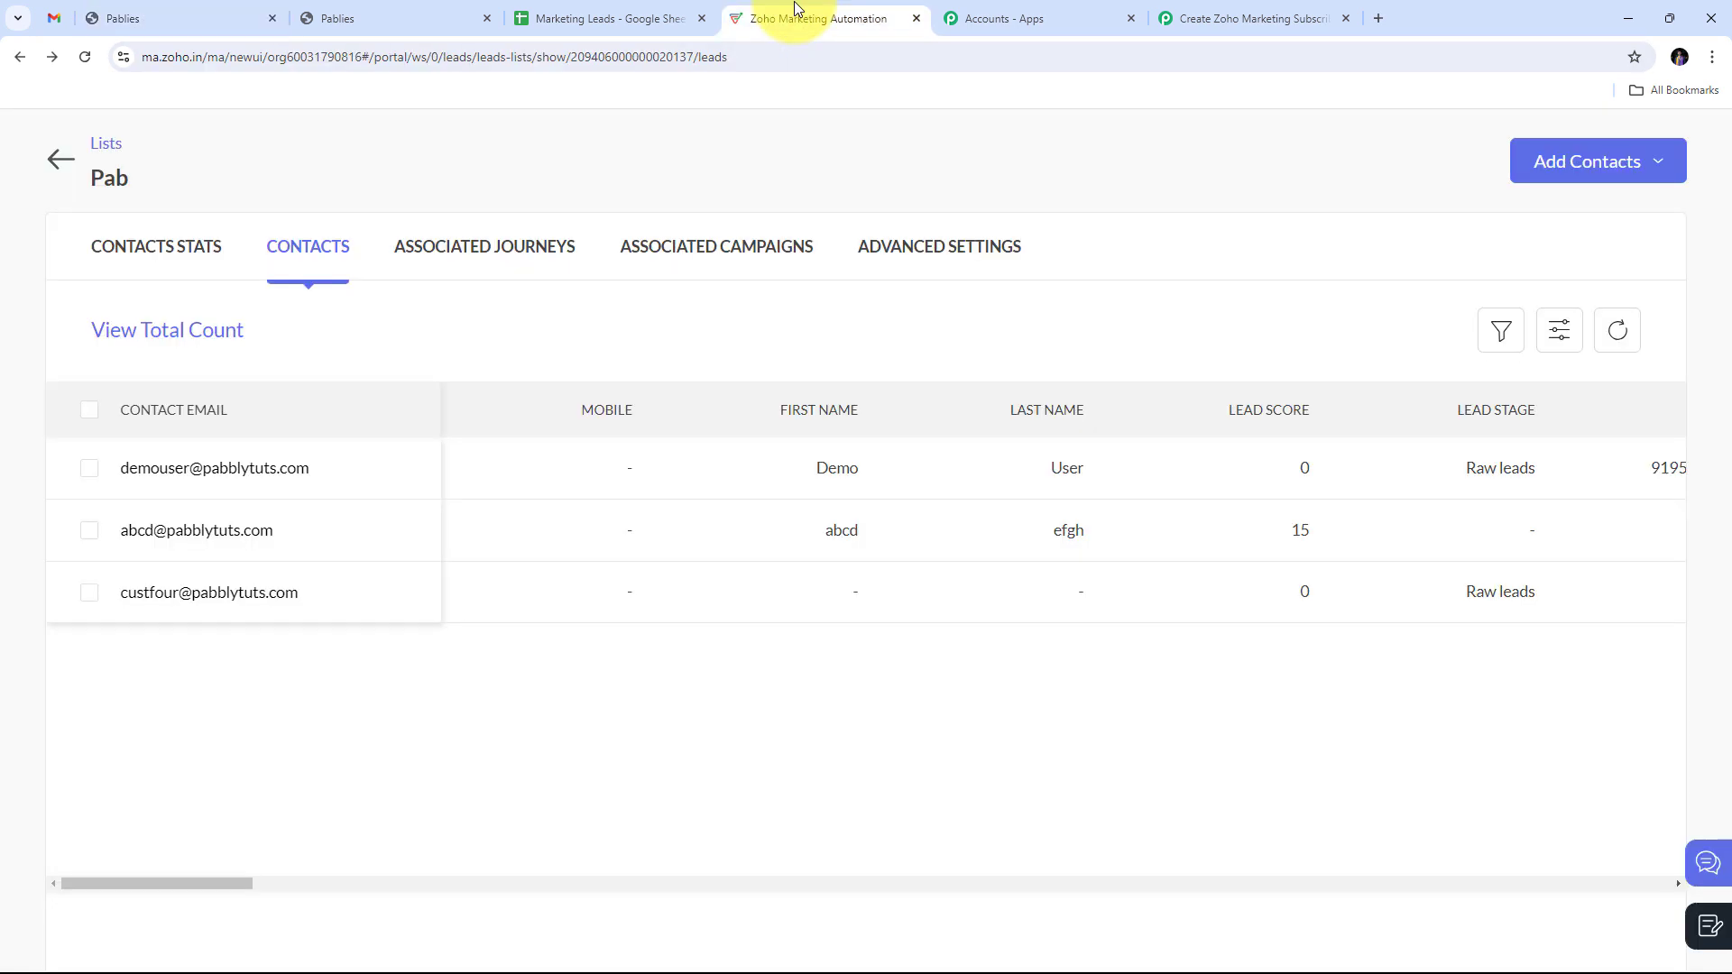
left_click(85, 62)
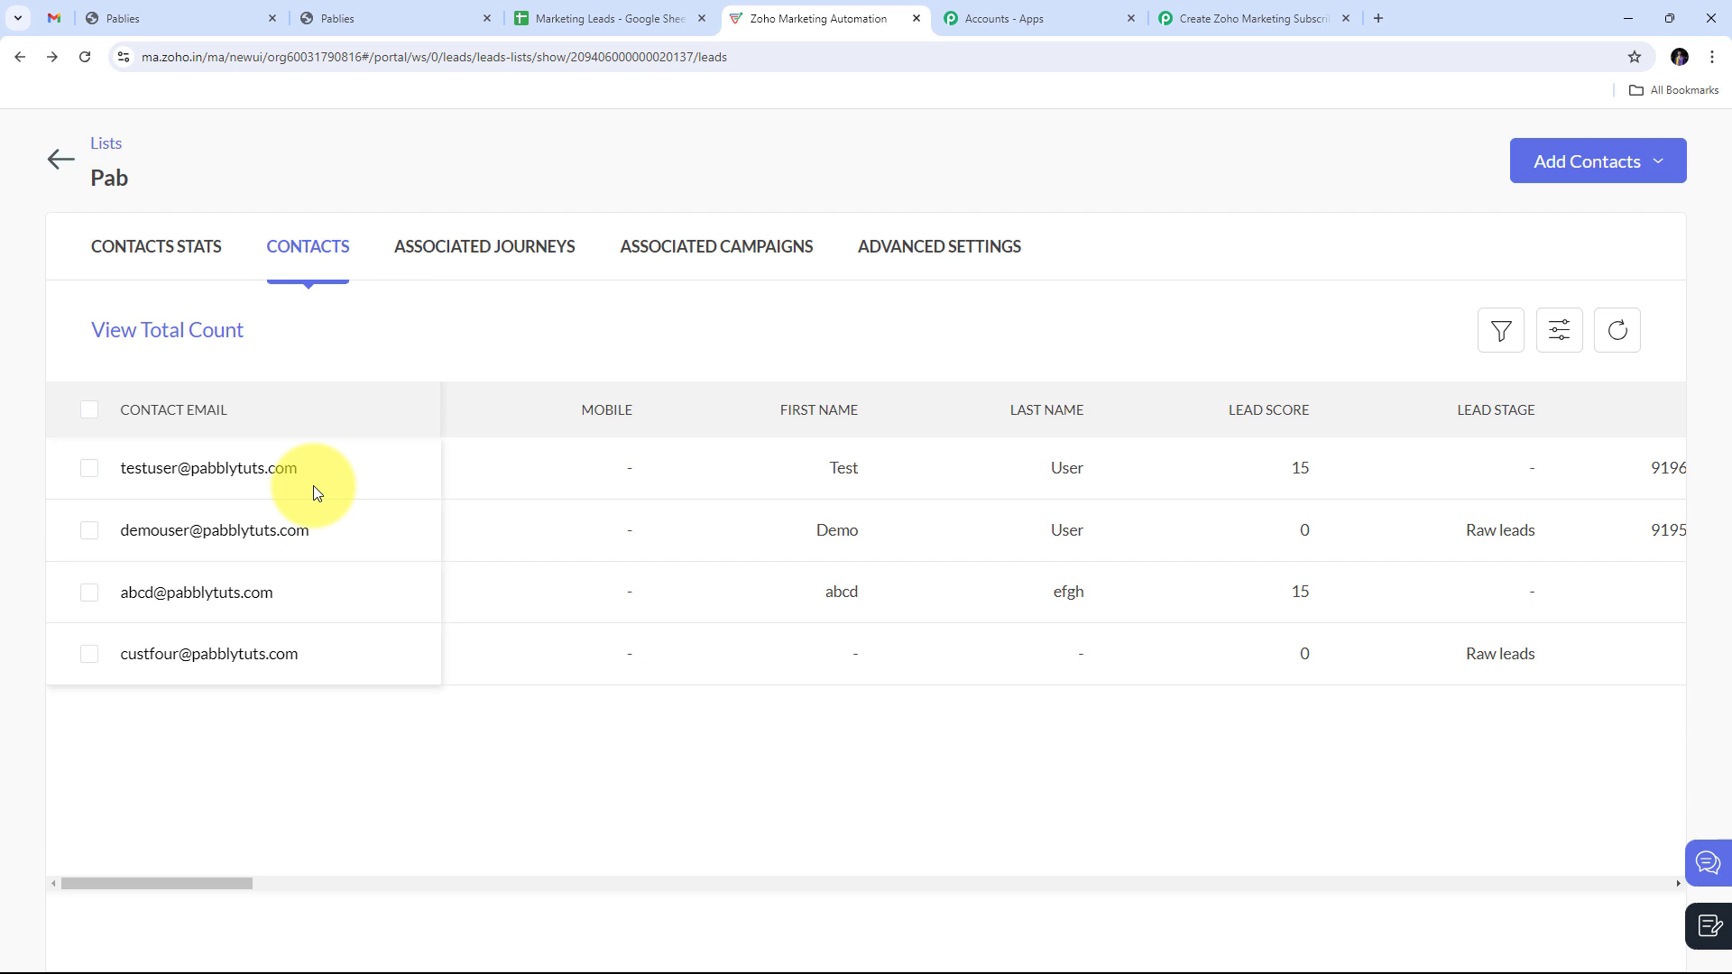
left_click(210, 473)
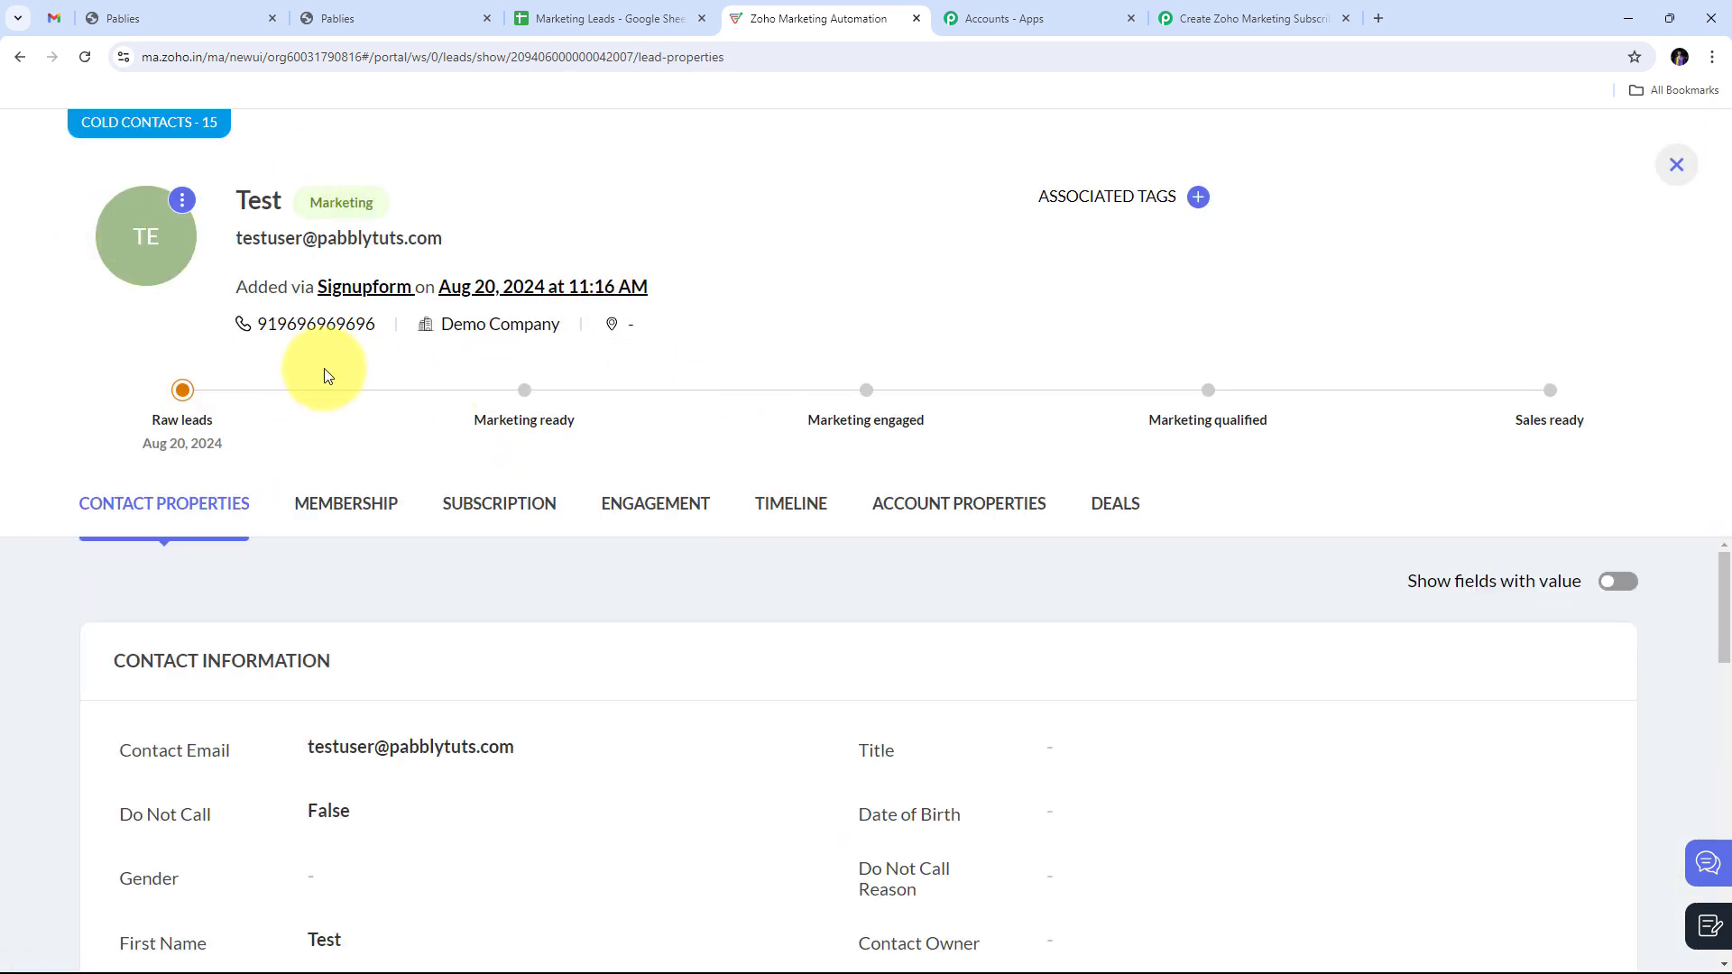
left_click_drag(256, 323, 570, 325)
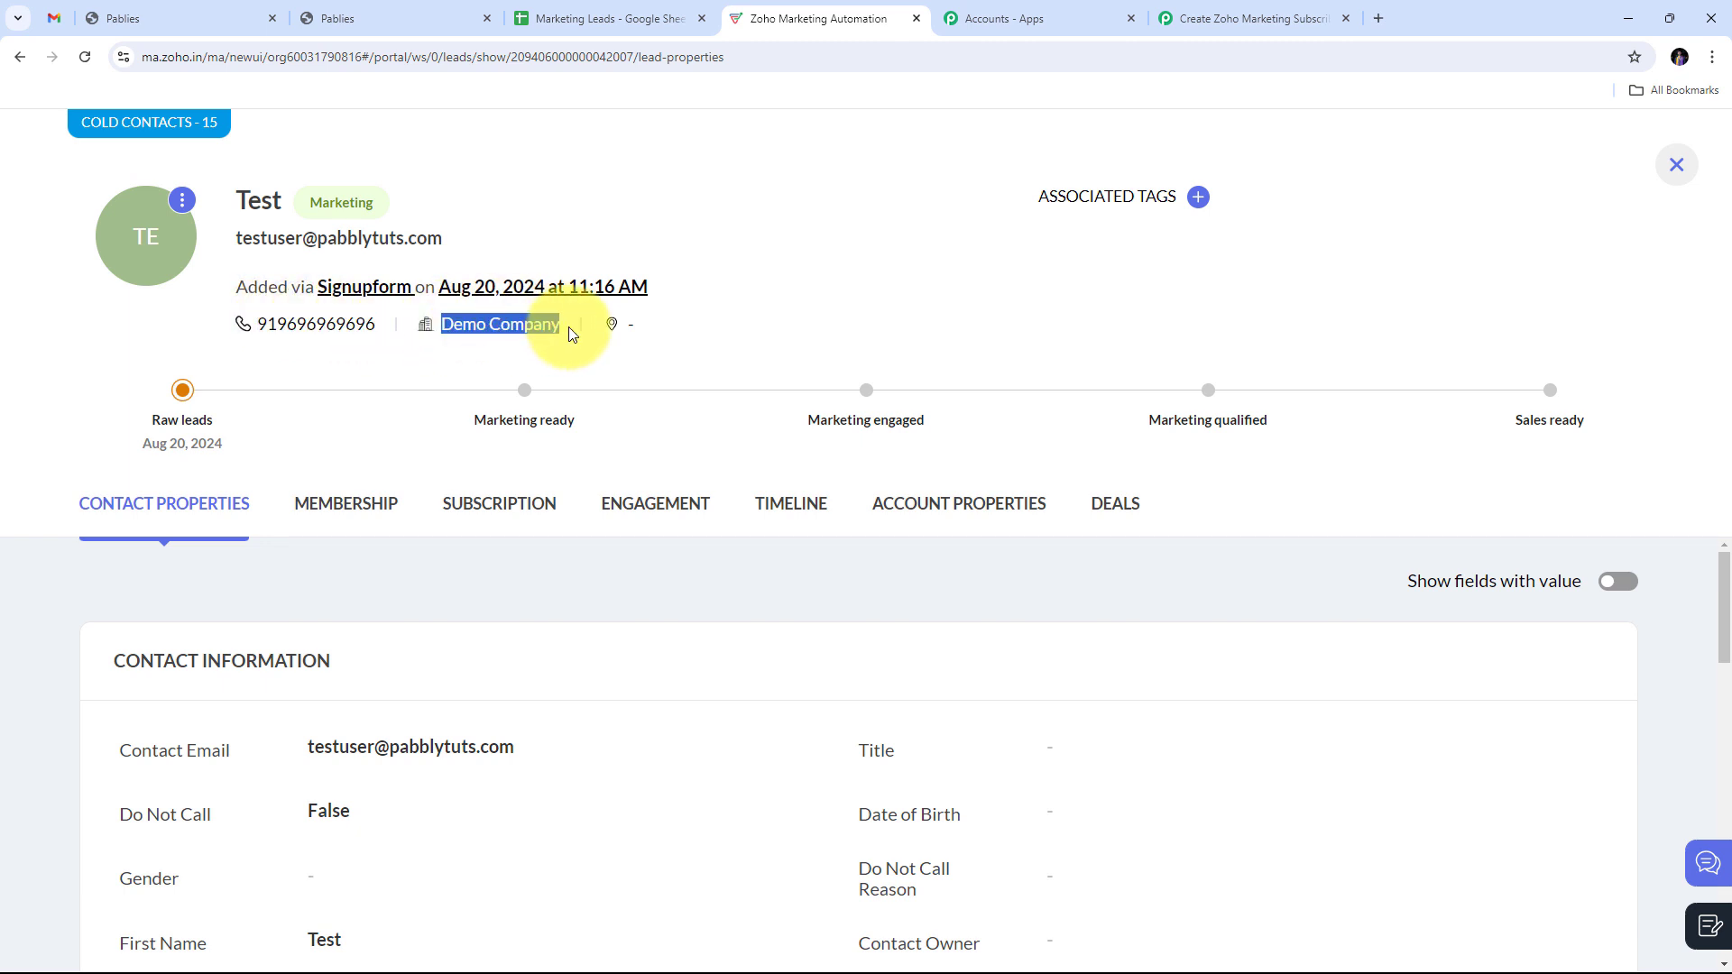
scroll(242, 189, "down", 5)
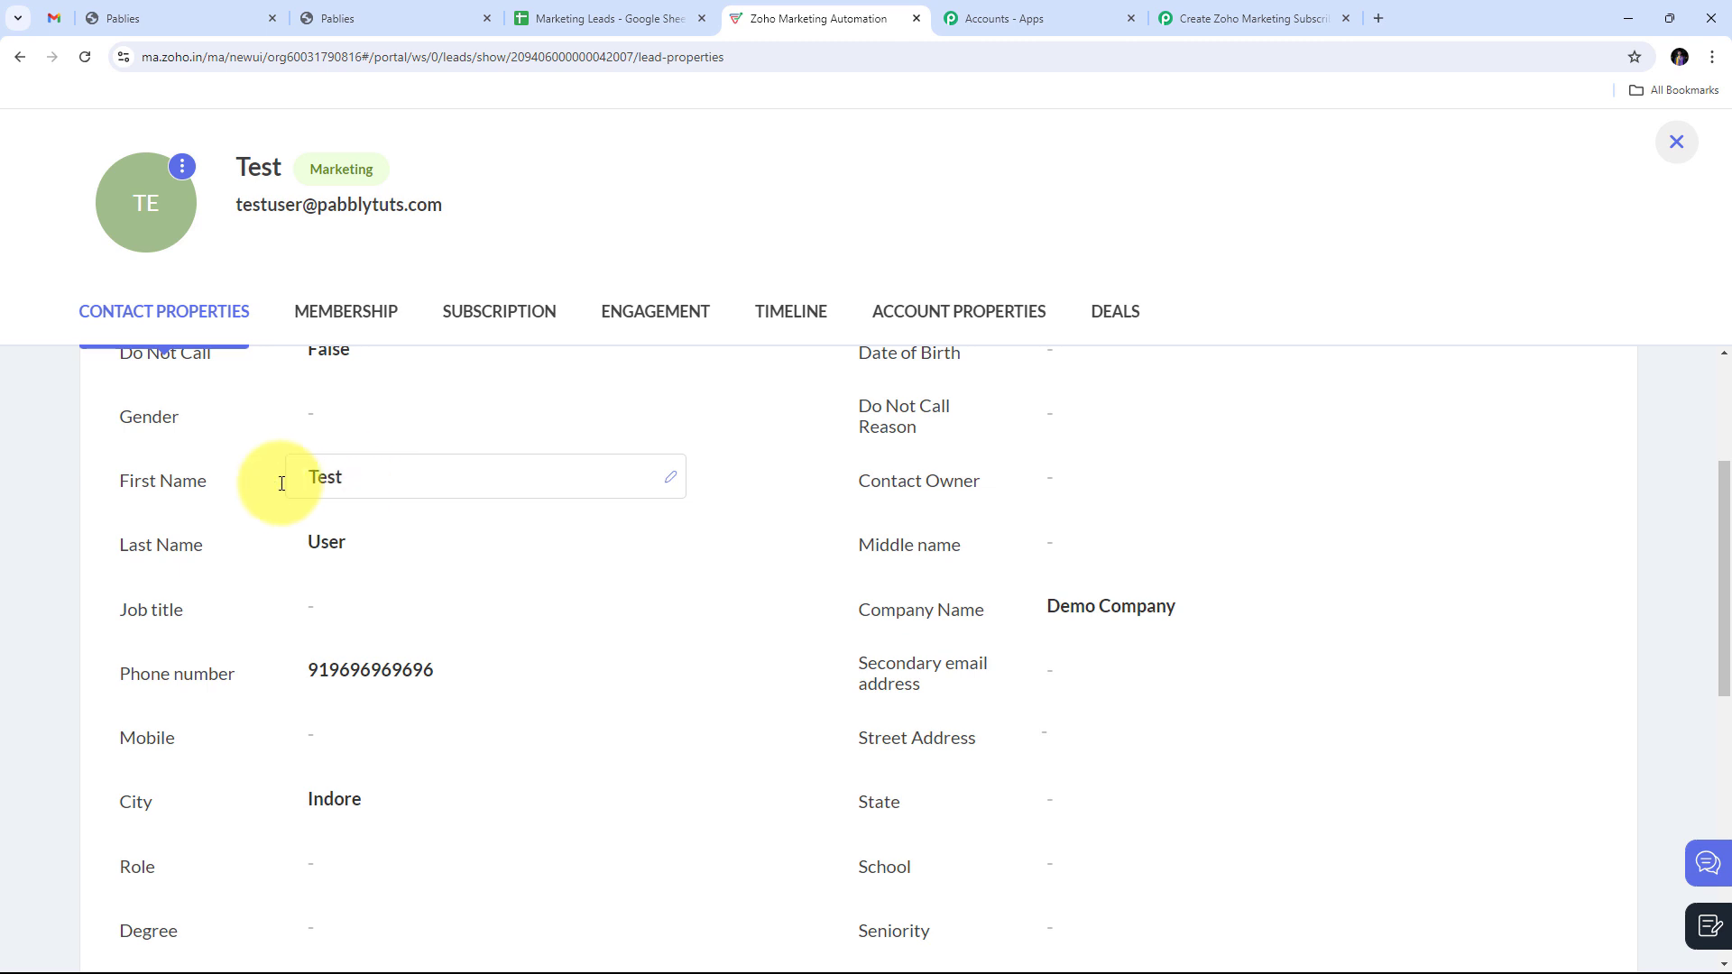
scroll(397, 542, "up", 2)
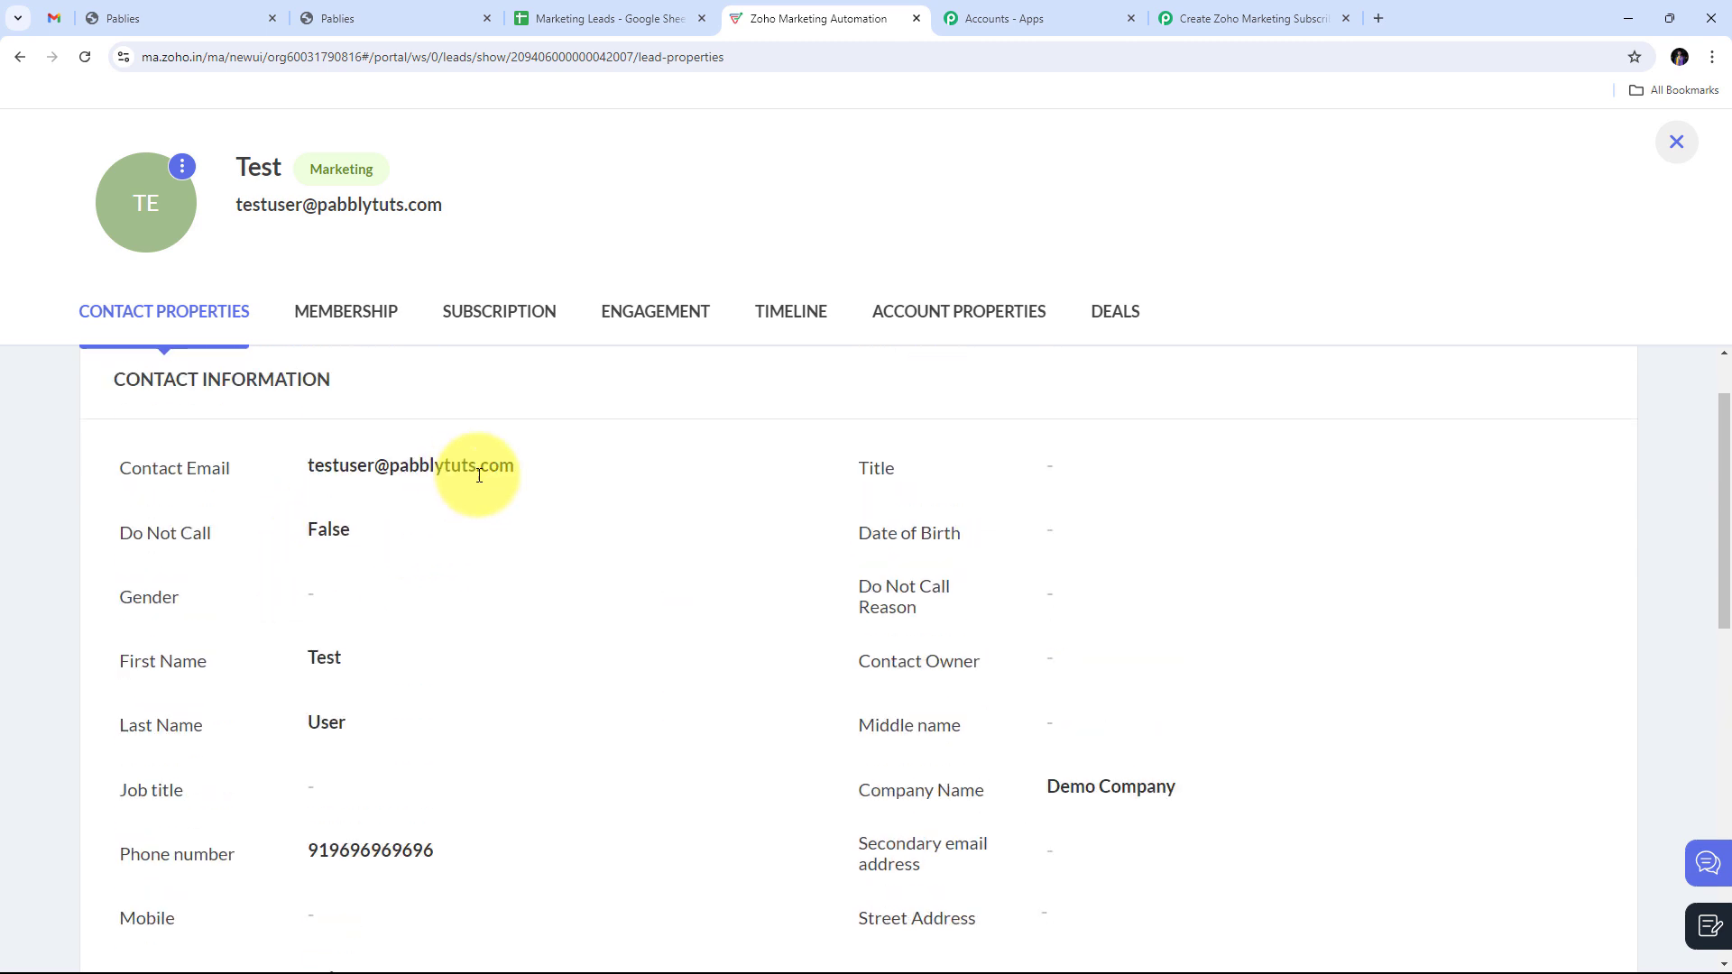
scroll(329, 465, "down", 1)
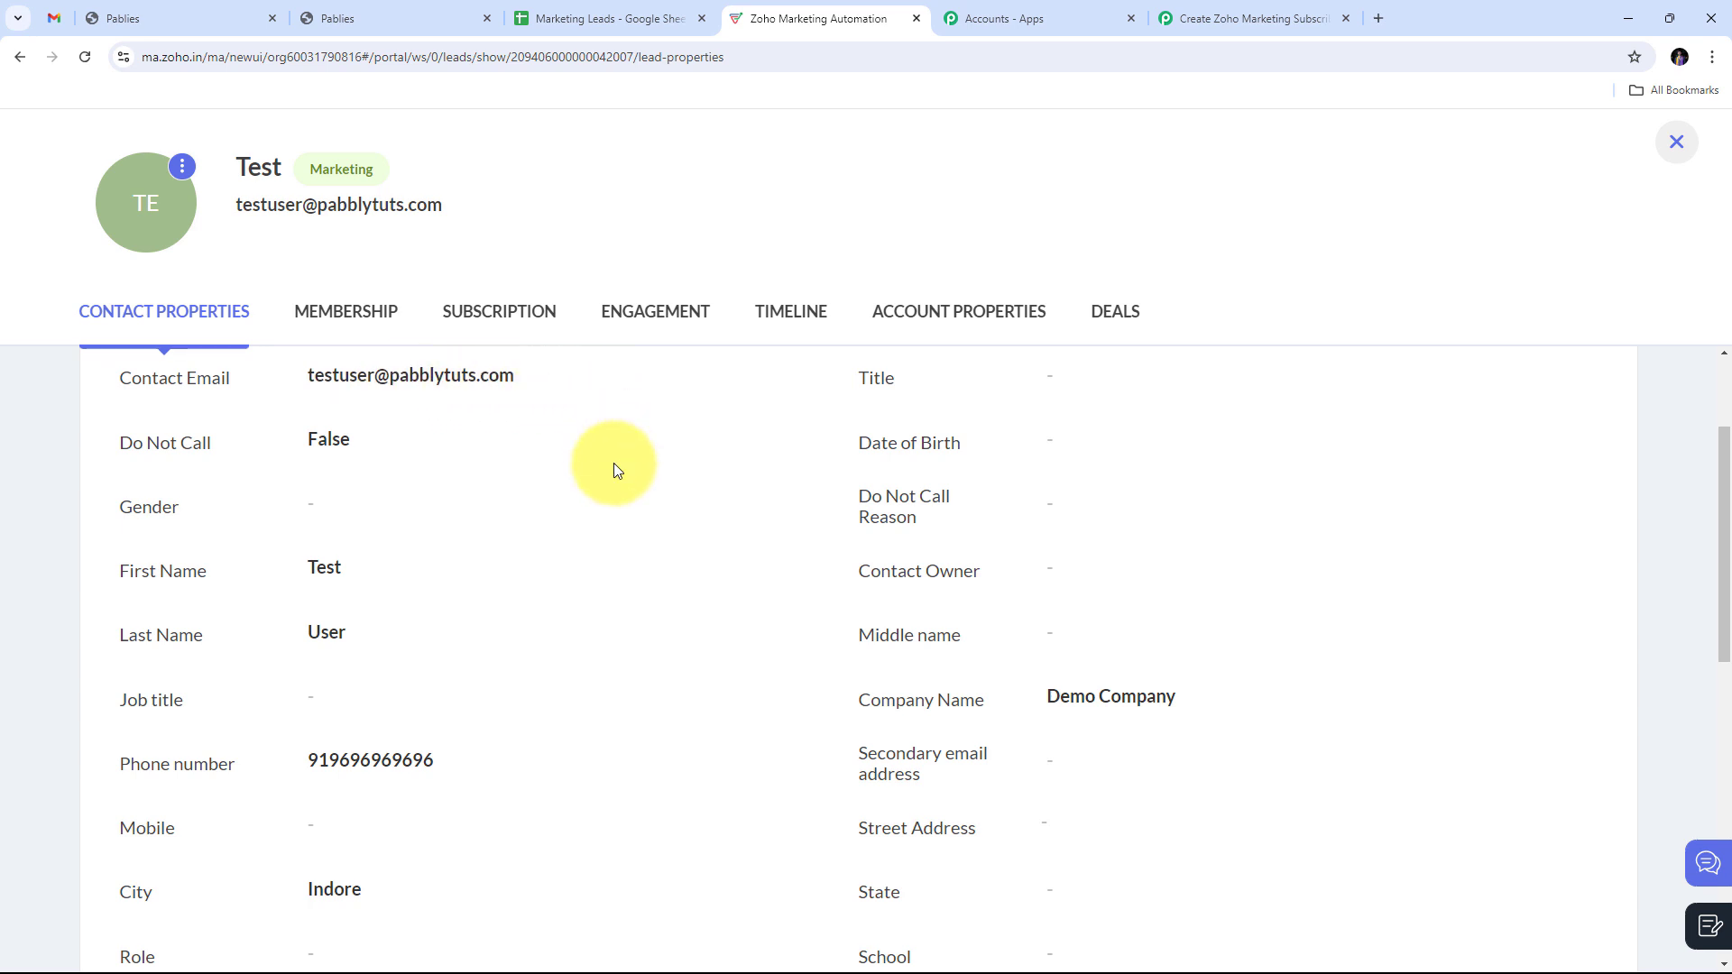
scroll(580, 425, "down", 3)
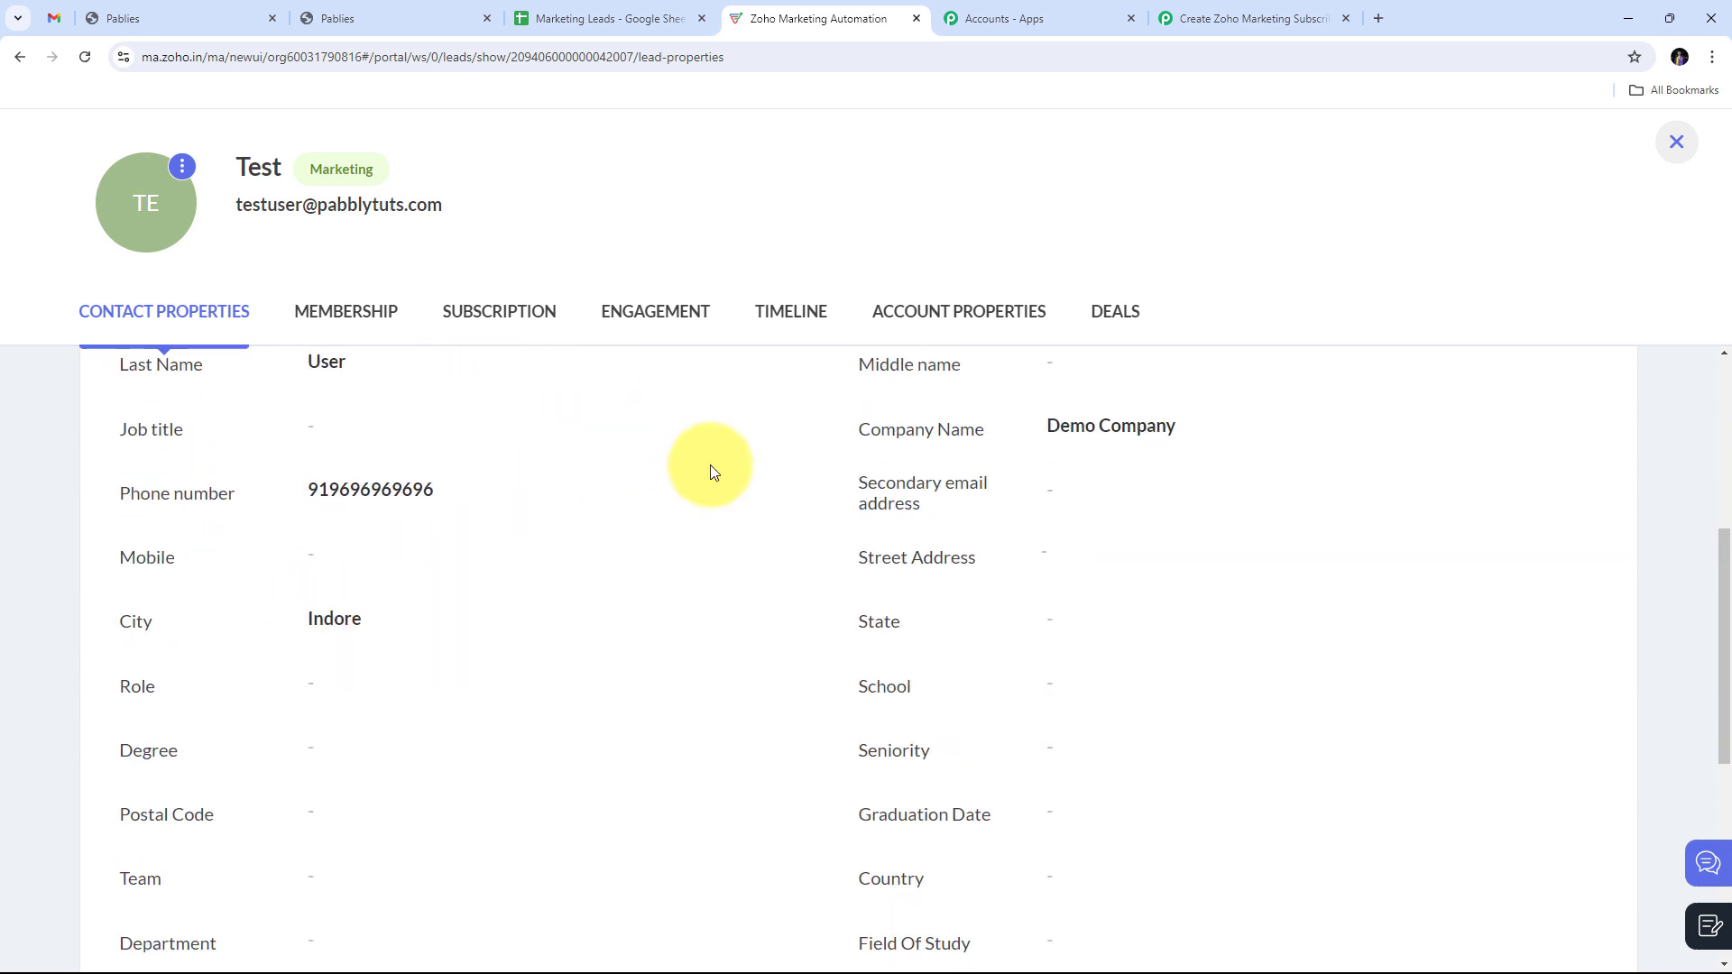
scroll(710, 467, "up", 5)
scroll(697, 675, "down", 2)
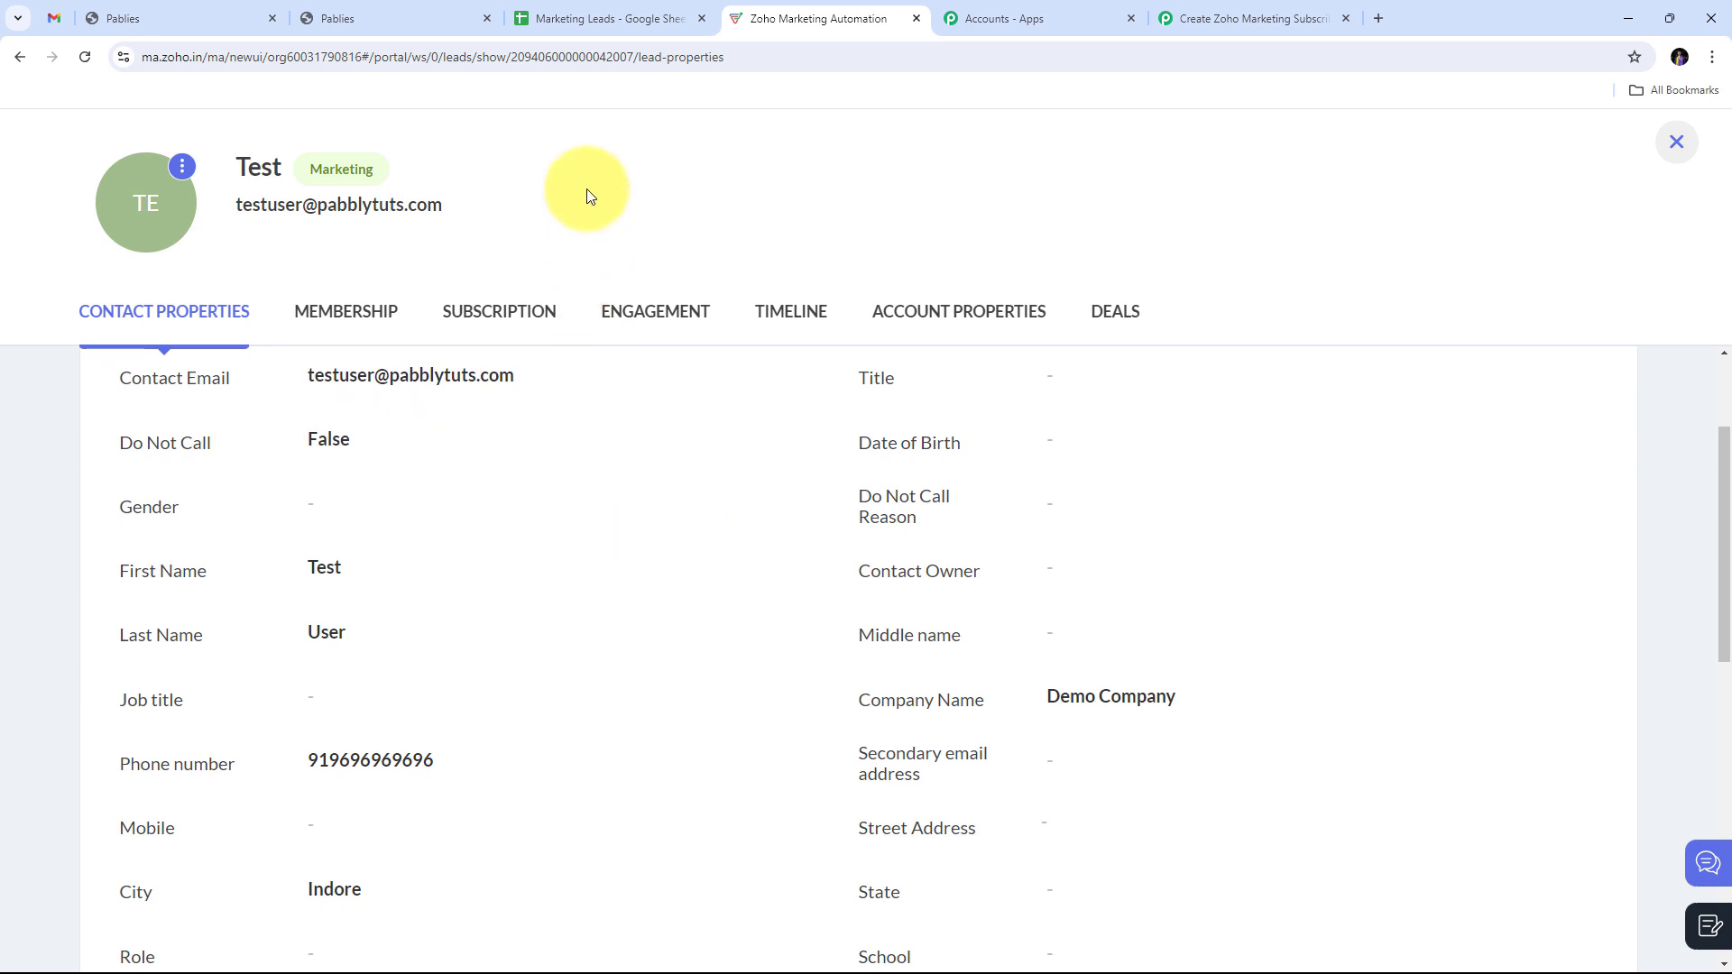
Step: Compare the contact against the Marketing Leads sheet, then return to the Pabbly workflow
left_click(587, 9)
left_click(776, 8)
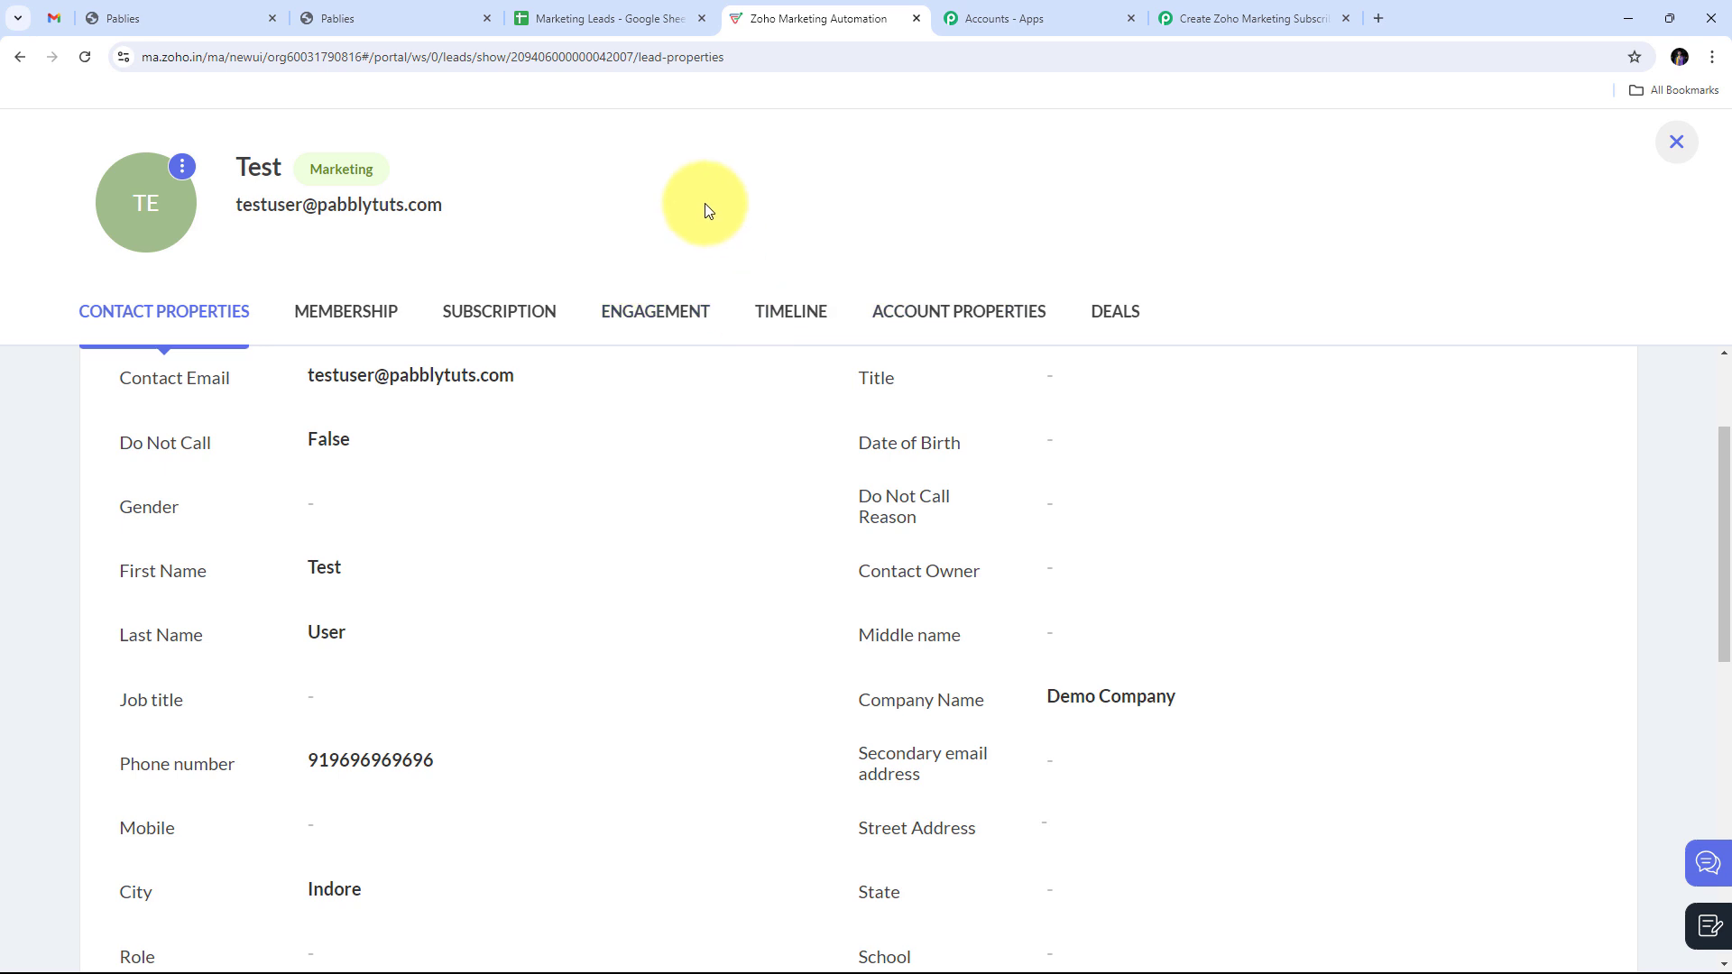
left_click(1227, 10)
scroll(1299, 262, "up", 5)
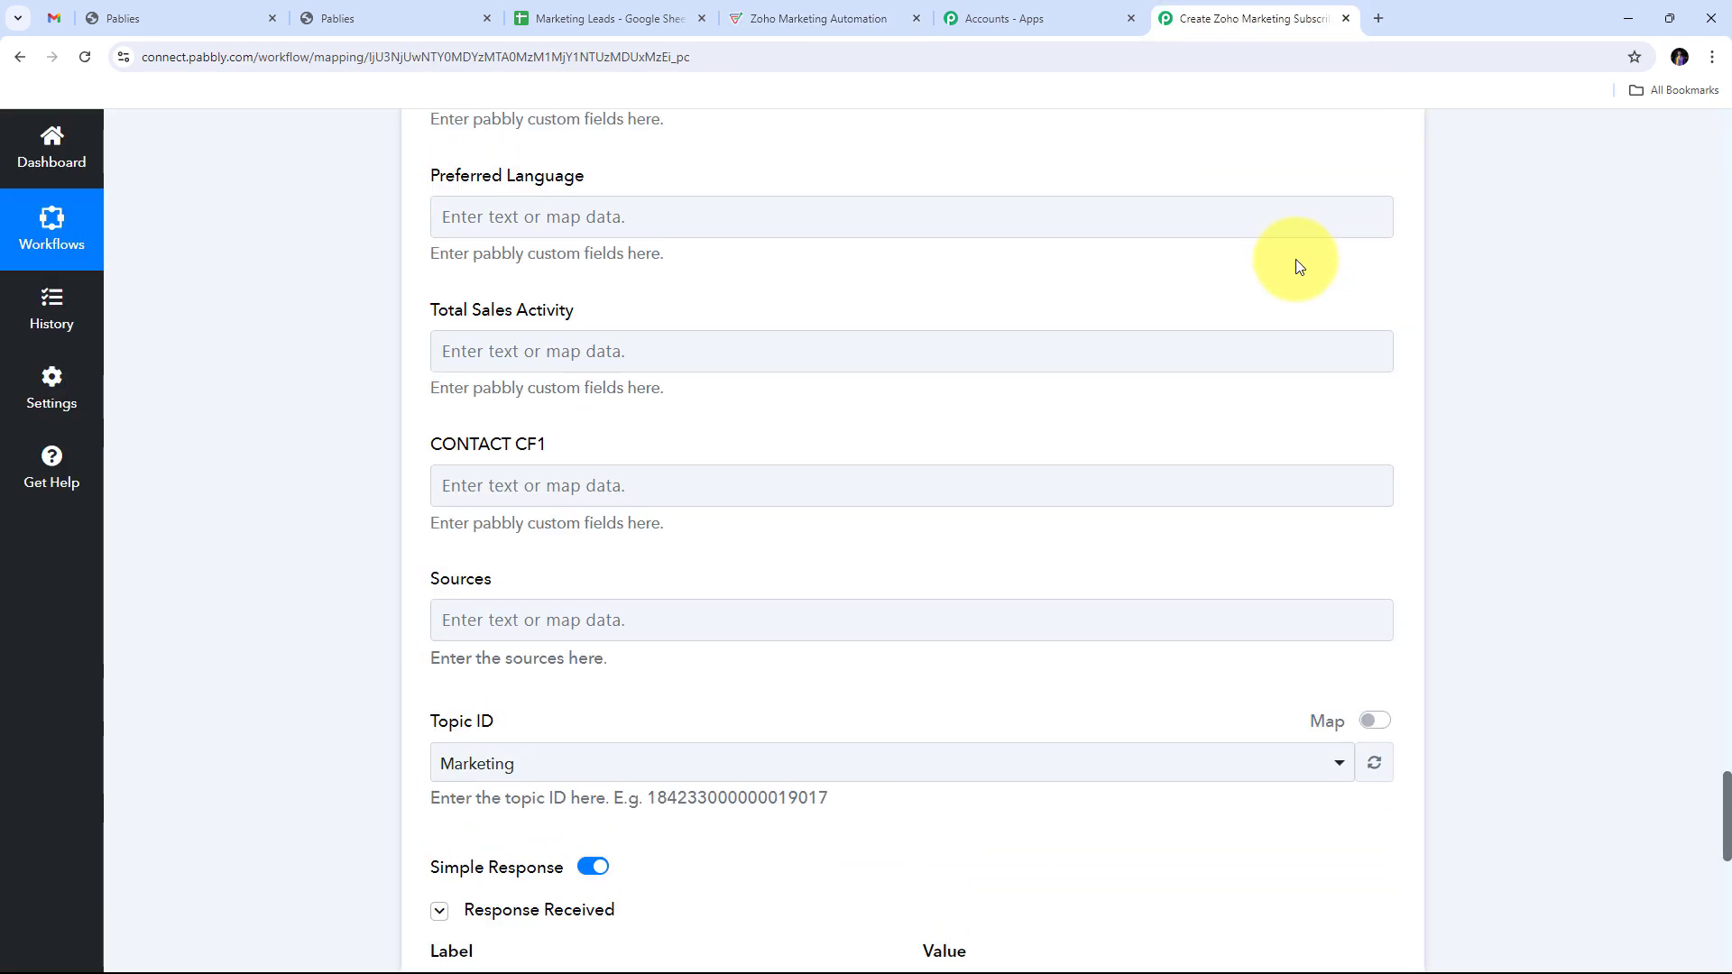
scroll(1299, 266, "up", 15)
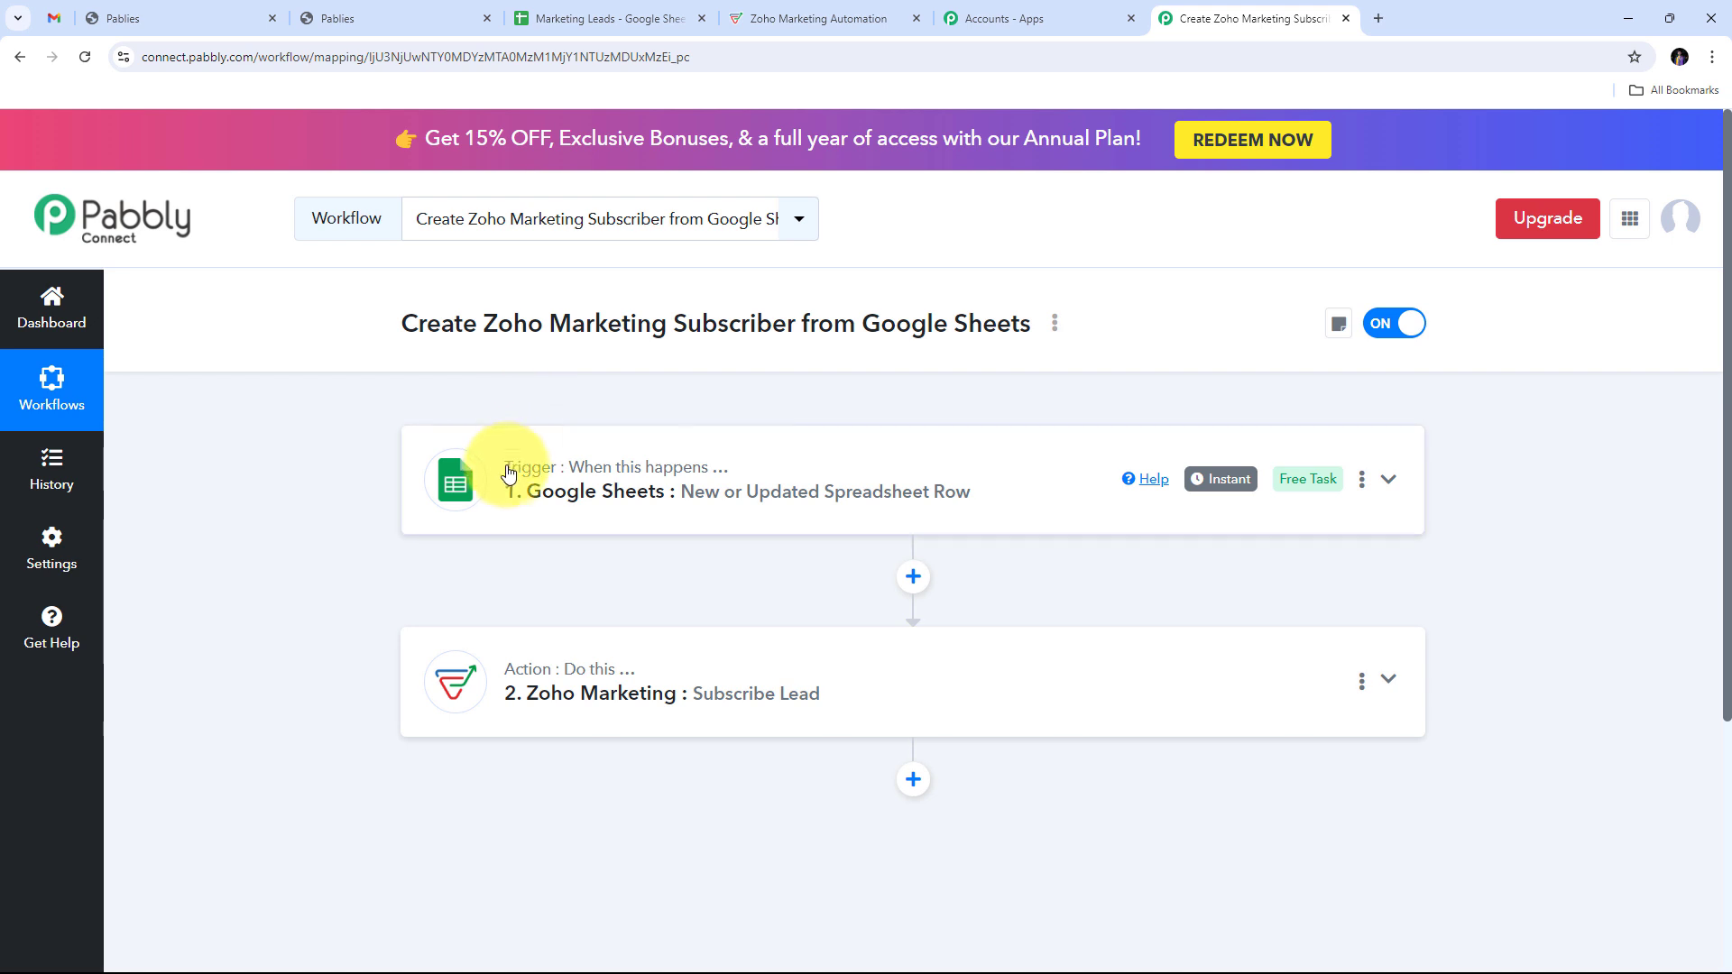
mouse_move(559, 479)
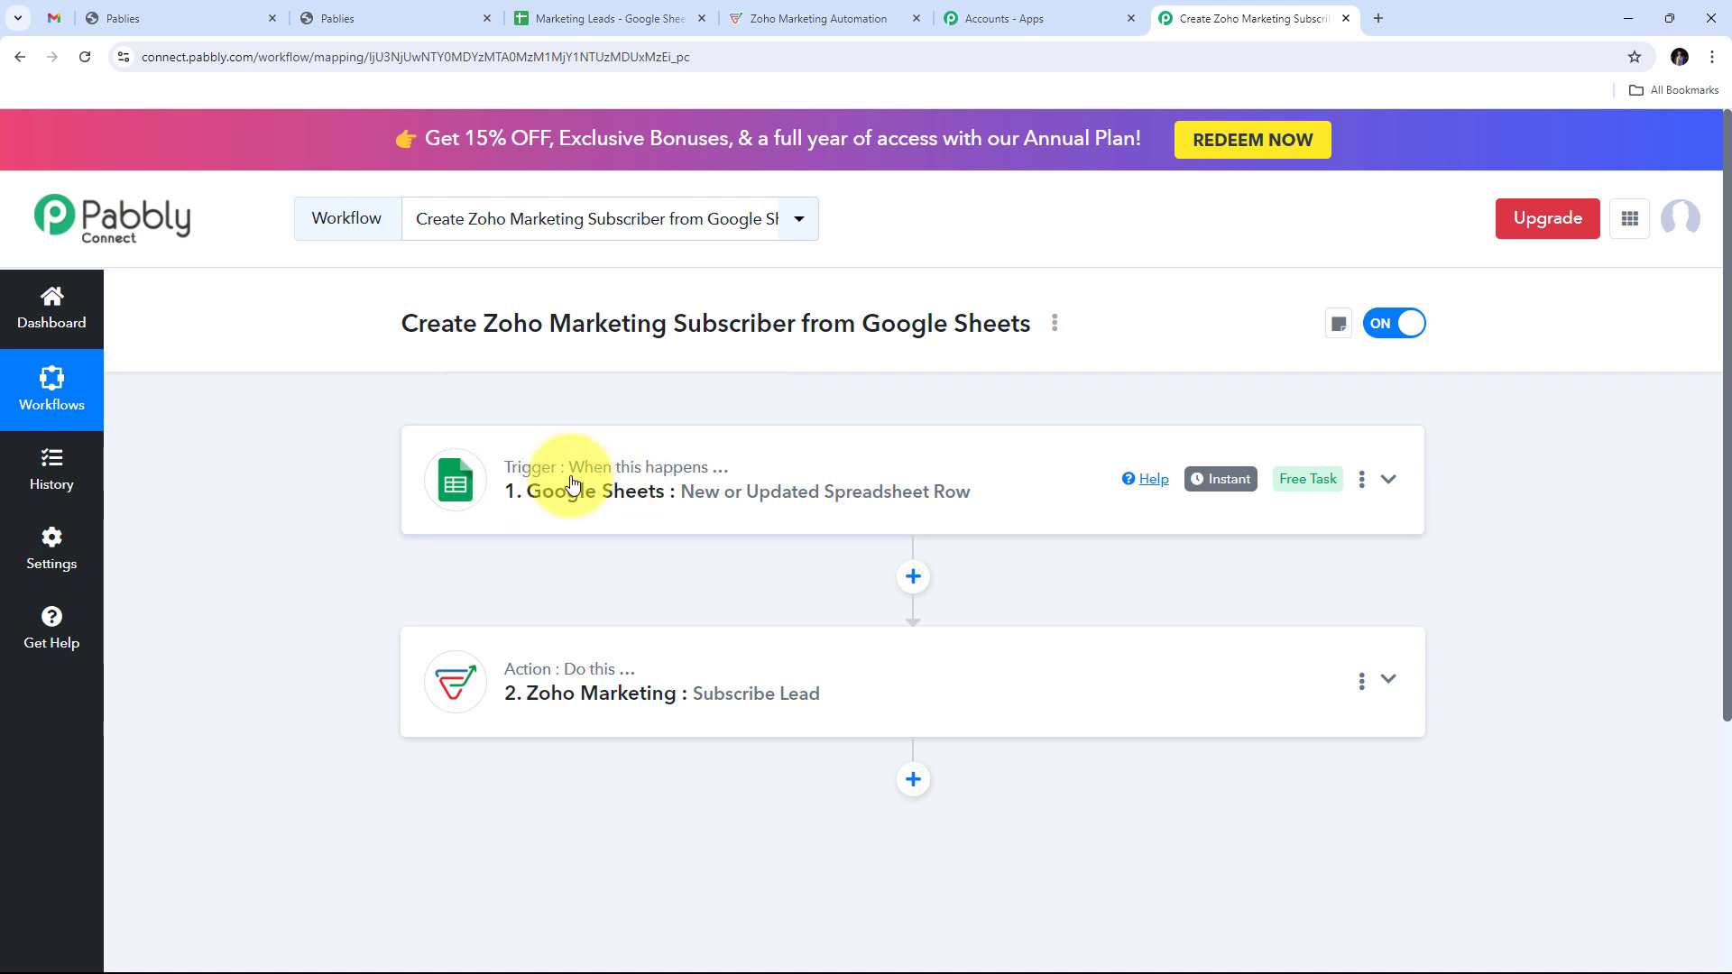